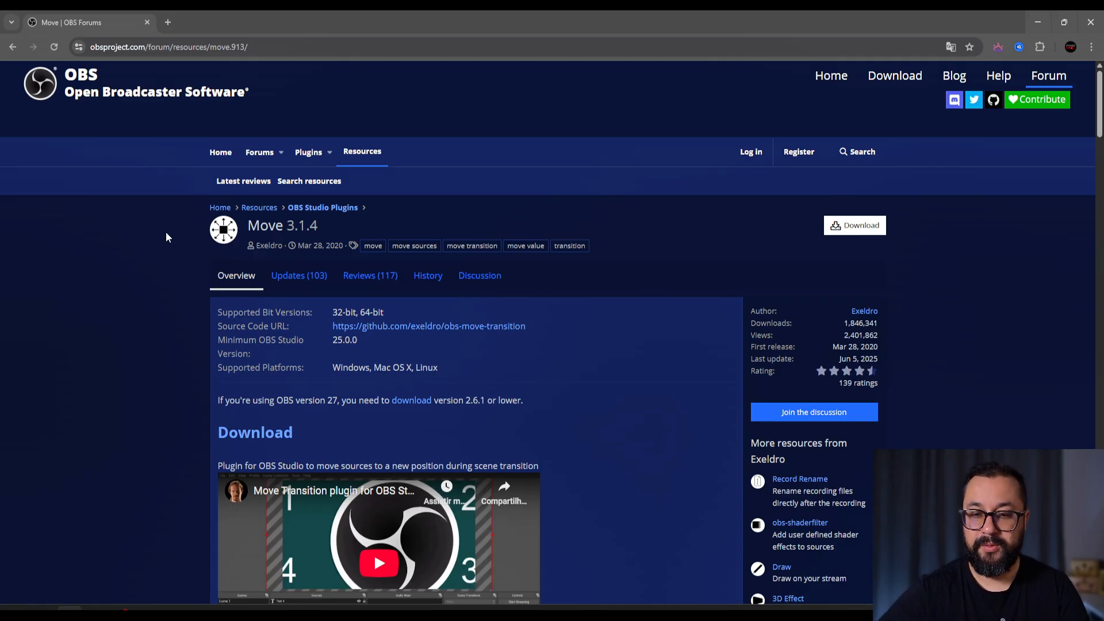
Open the download choices for the Move plugin and pick move-transition-3.1.4-windows-installer.zip
{"action": "left_click", "coordinate": [840, 225]}
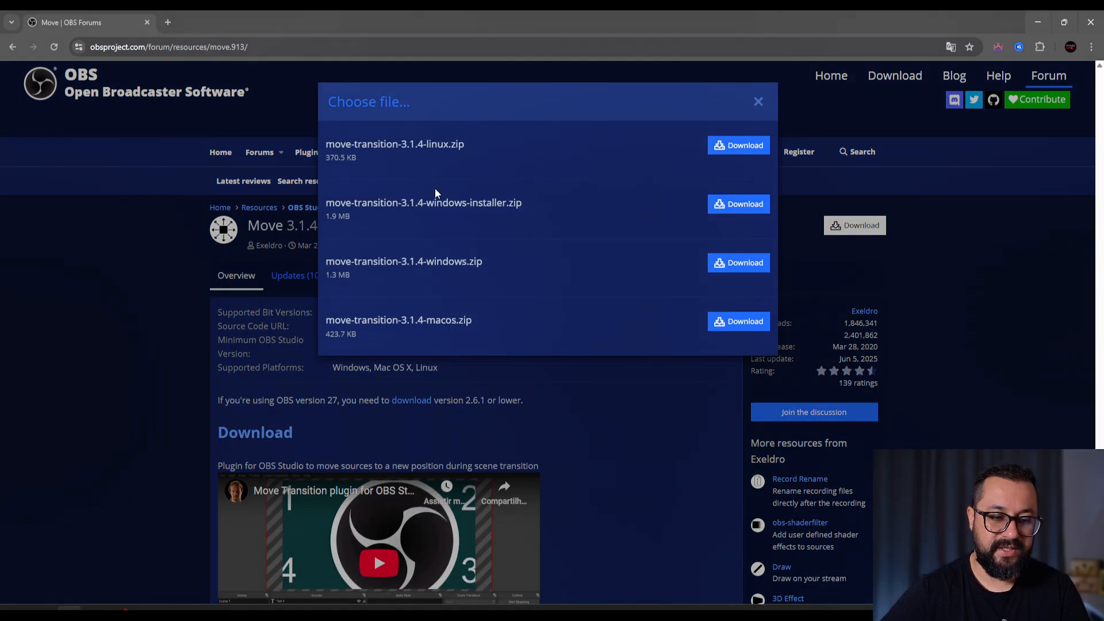
{"action": "left_click_drag", "start_coordinate": [371, 204], "coordinate": [504, 217]}
{"action": "left_click", "coordinate": [497, 204]}
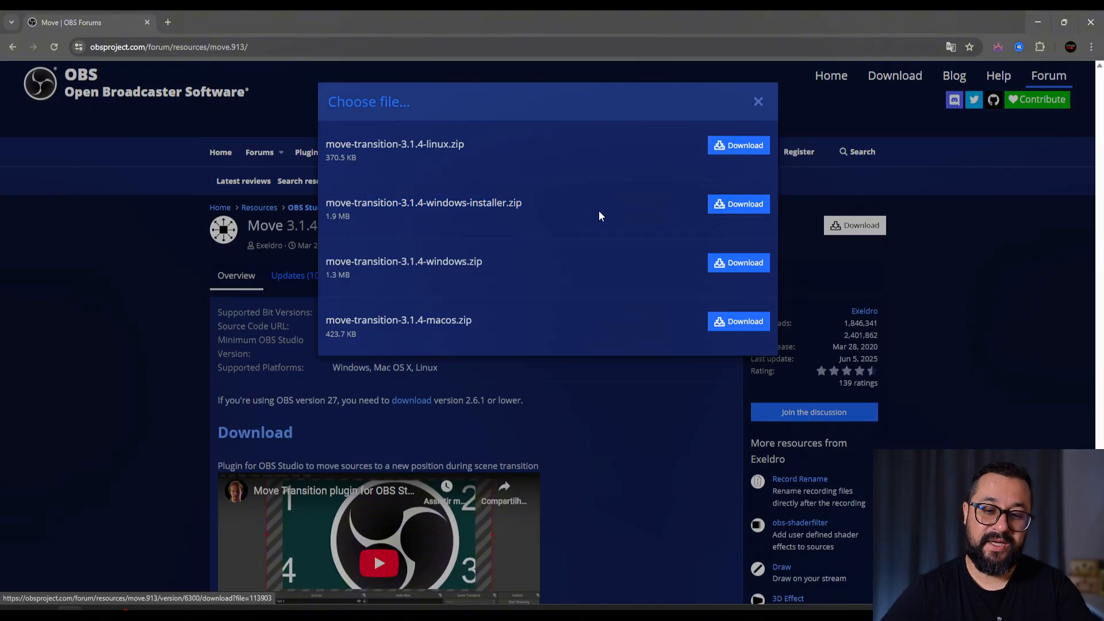
{"action": "left_click_drag", "start_coordinate": [522, 205], "coordinate": [509, 205]}
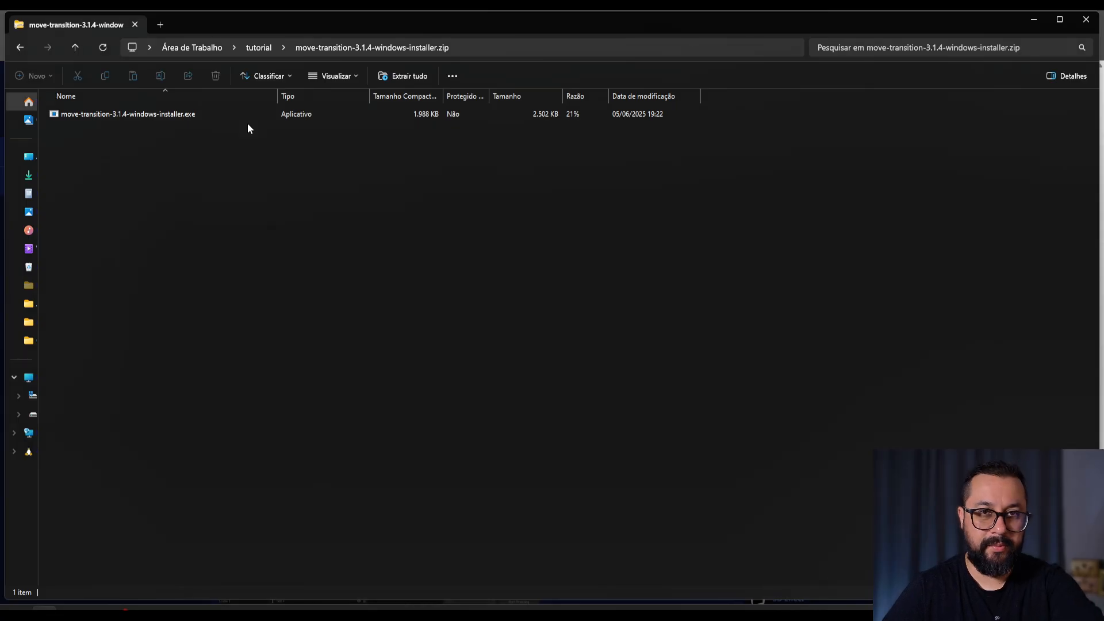
Run move-transition-3.1.4-windows-installer.exe from the zip and allow it past Windows SmartScreen
{"action": "left_click", "coordinate": [183, 113]}
{"action": "double_click", "coordinate": [160, 114]}
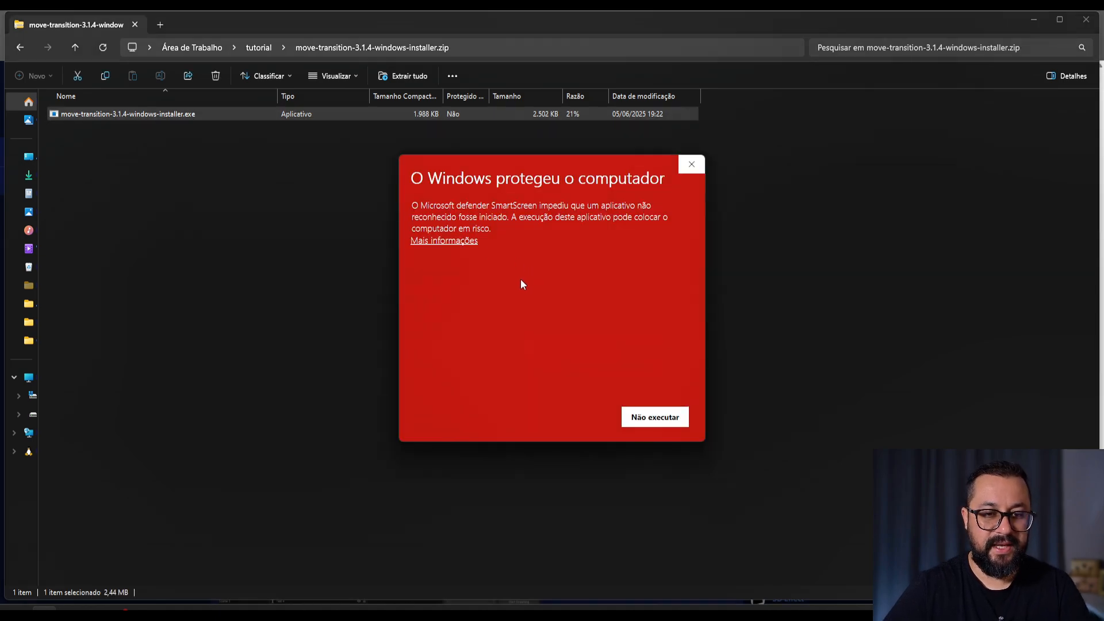
{"action": "left_click", "coordinate": [446, 244]}
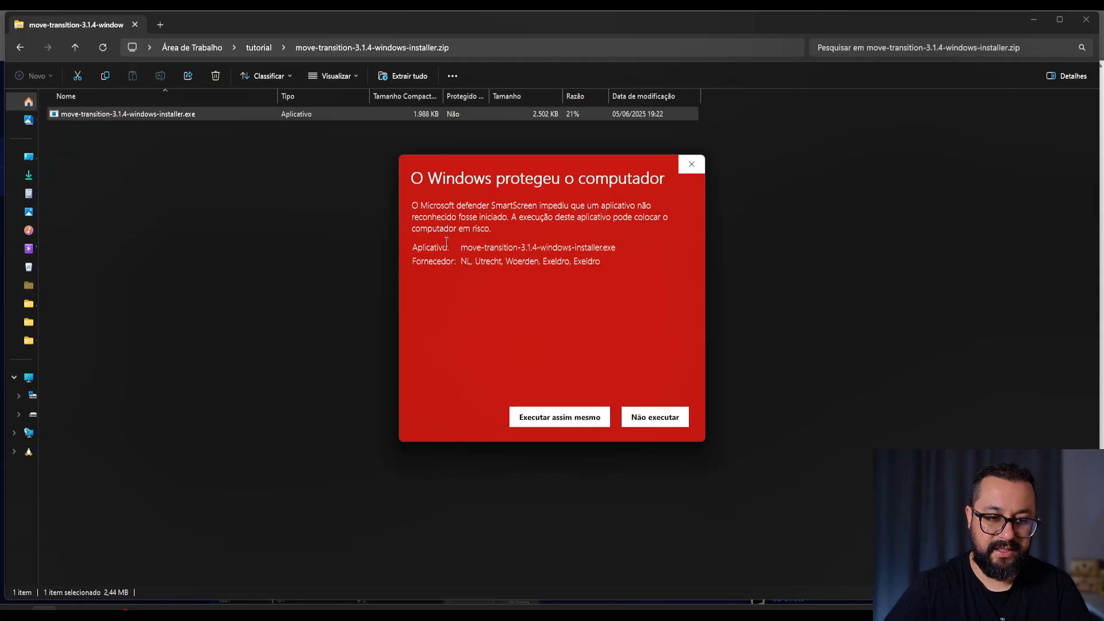
{"action": "left_click", "coordinate": [566, 419]}
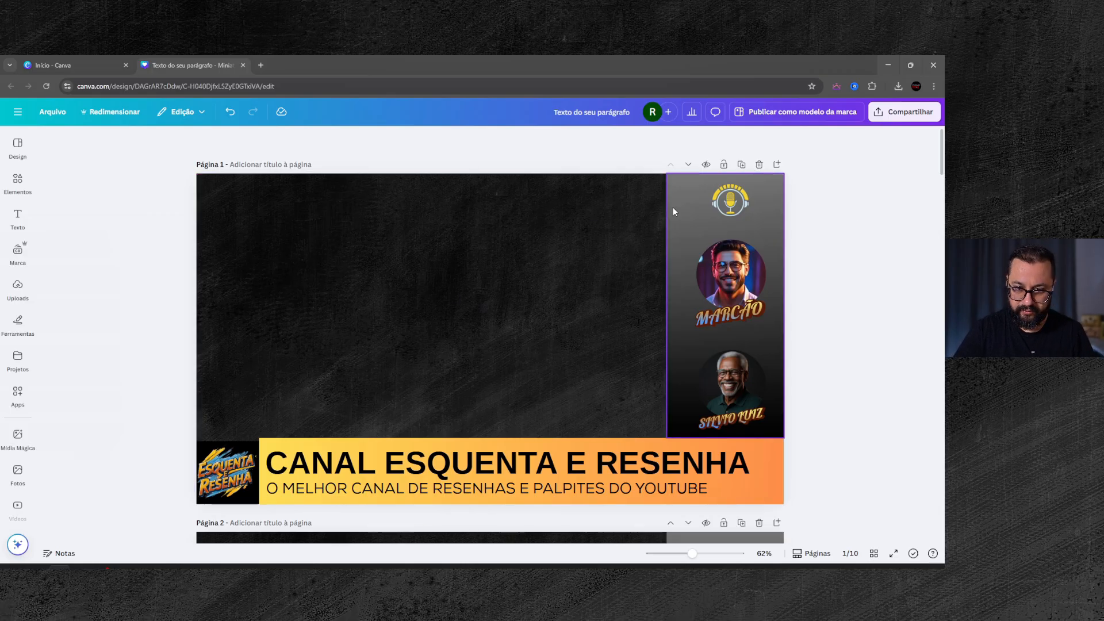
Examine the layer stack of page 1, down to its dark textured background
{"action": "left_click", "coordinate": [528, 227]}
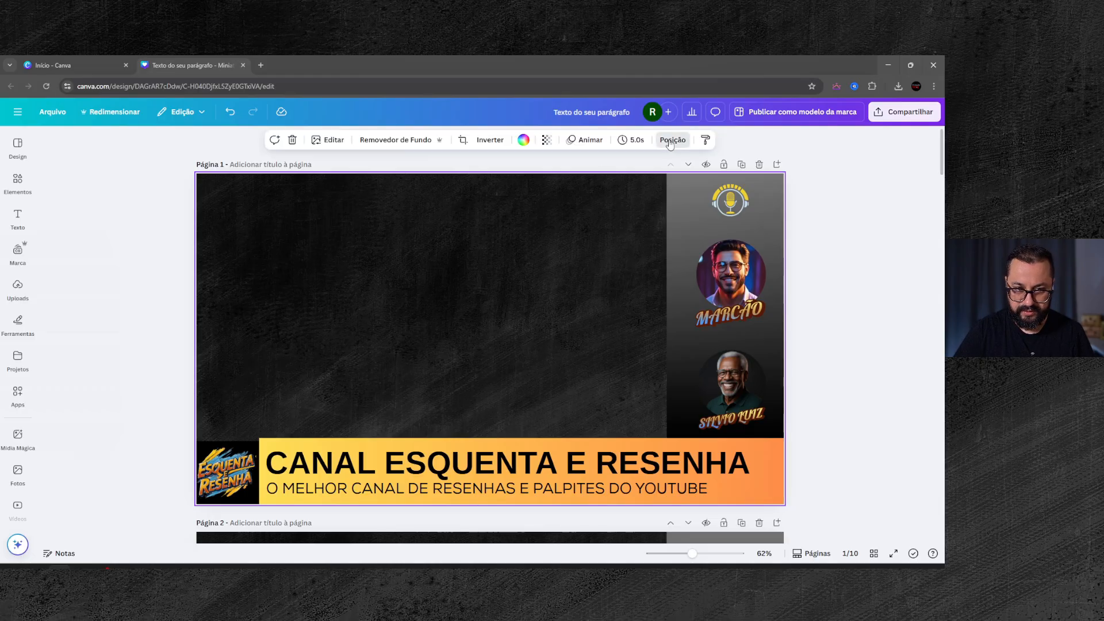
{"action": "left_click", "coordinate": [673, 140]}
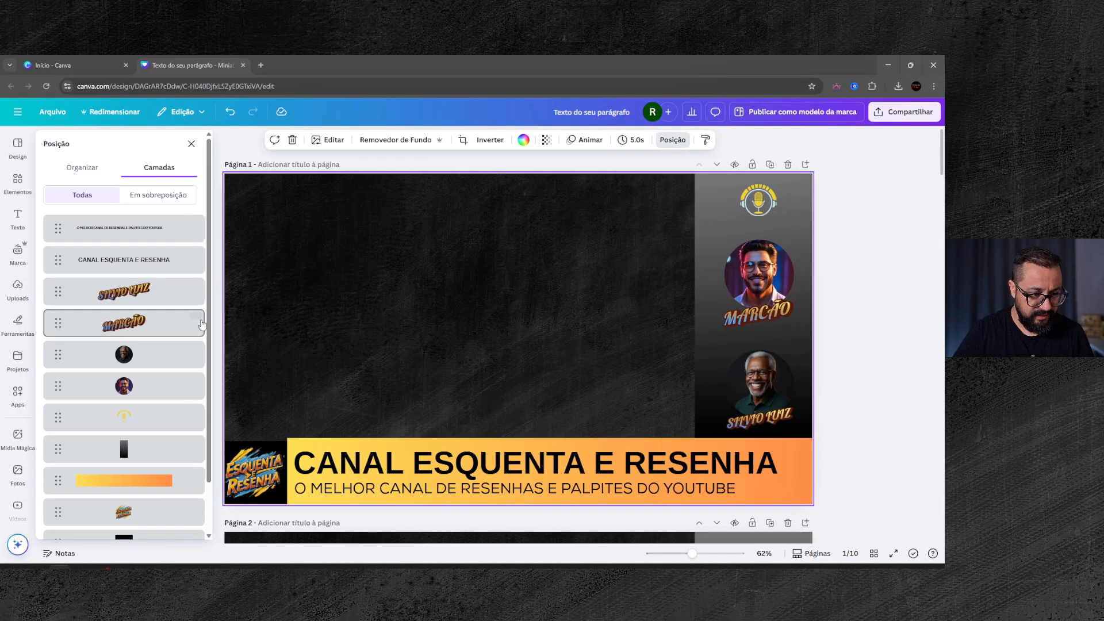
{"action": "scroll", "coordinate": [173, 368], "scroll_direction": "down", "scroll_amount": 2}
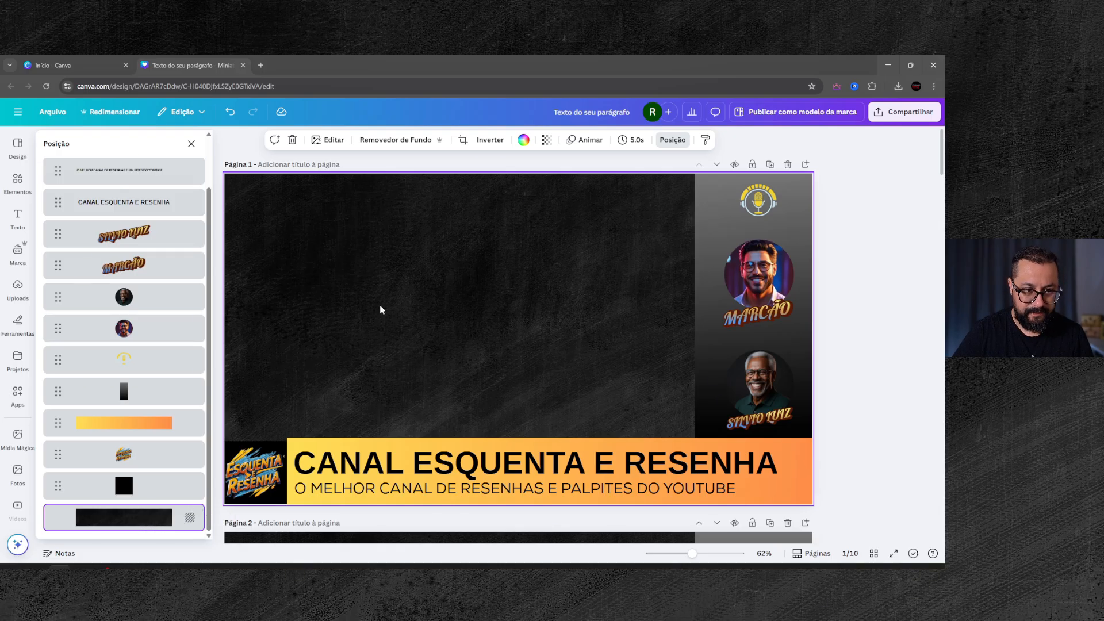
{"action": "left_click", "coordinate": [856, 219]}
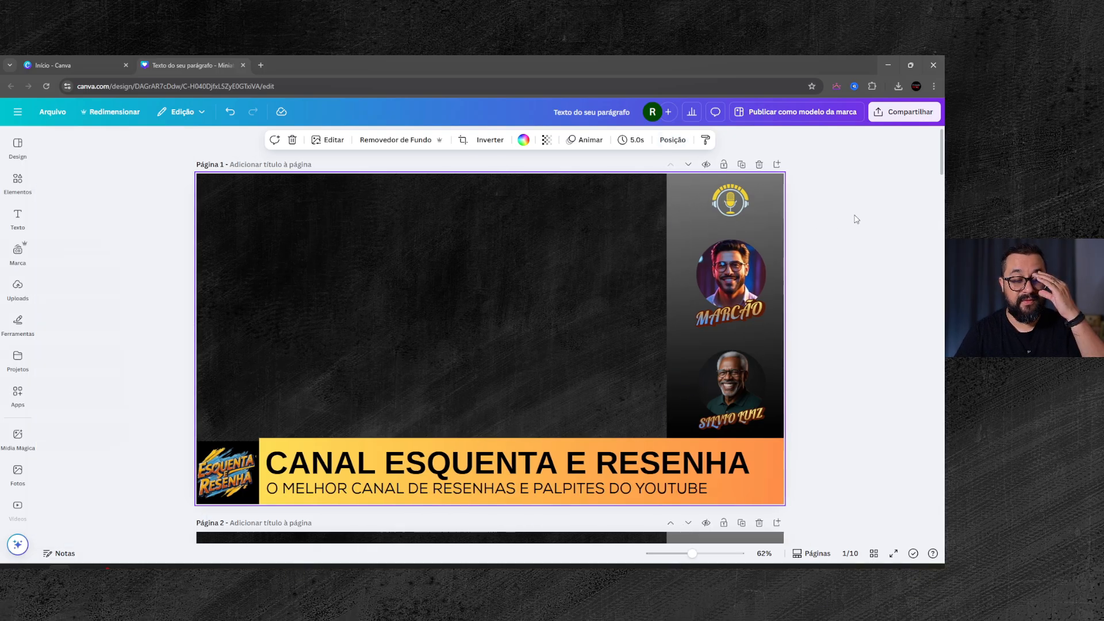
Remove page 1's dark textured background and review the PNG download options, including the transparent background setting
{"action": "key", "text": "Delete"}
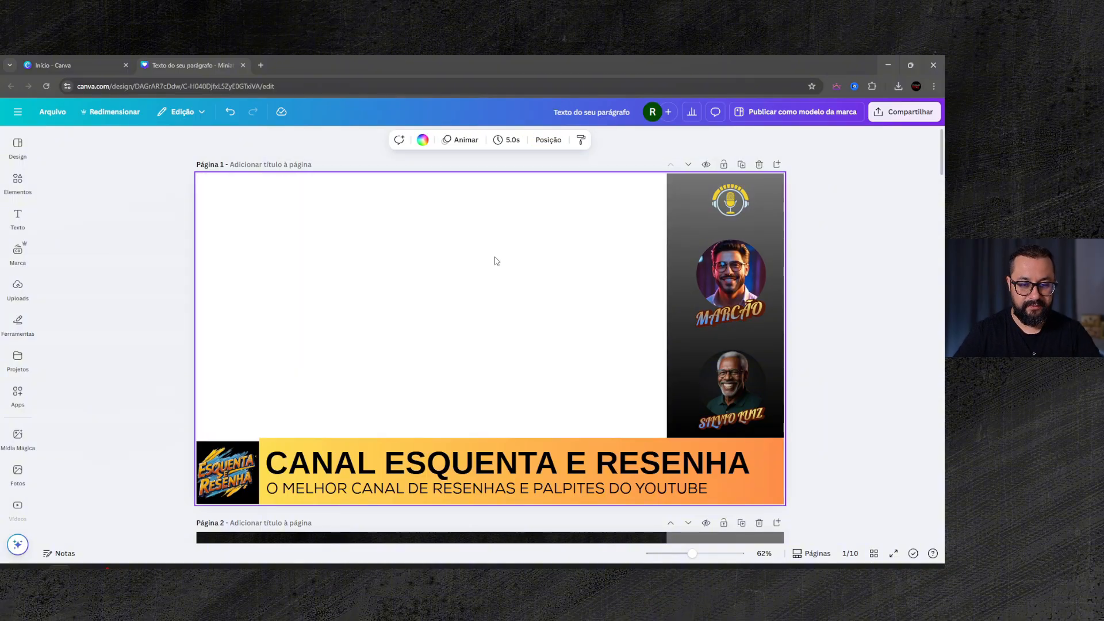
{"action": "left_click", "coordinate": [900, 115]}
{"action": "left_click", "coordinate": [762, 316]}
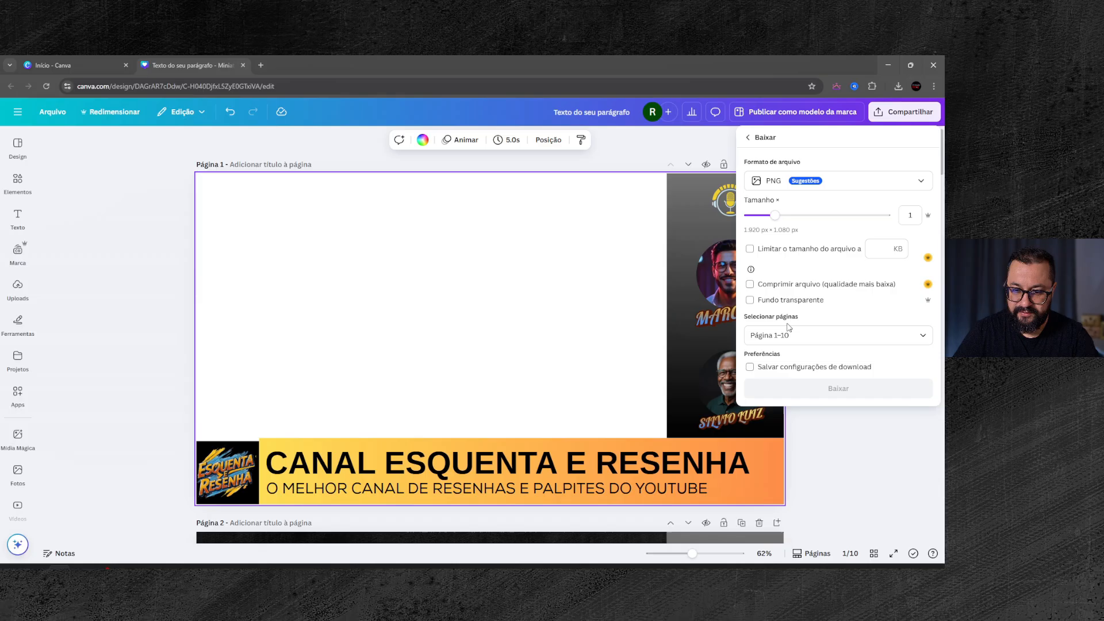
{"action": "left_click", "coordinate": [772, 370]}
{"action": "left_click", "coordinate": [773, 369]}
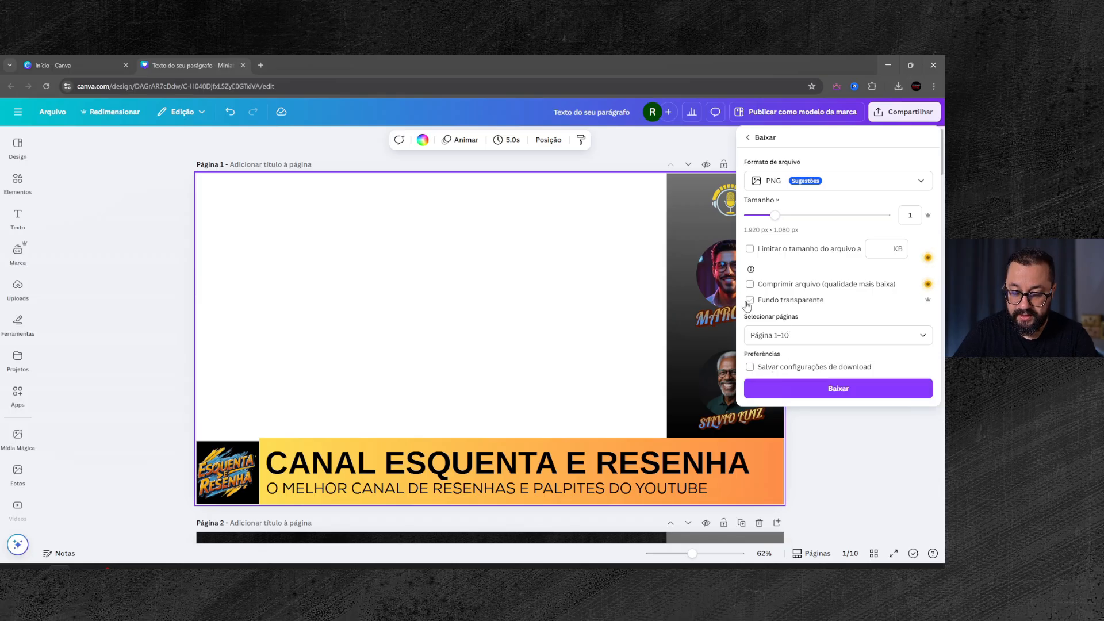
{"action": "left_click", "coordinate": [847, 478]}
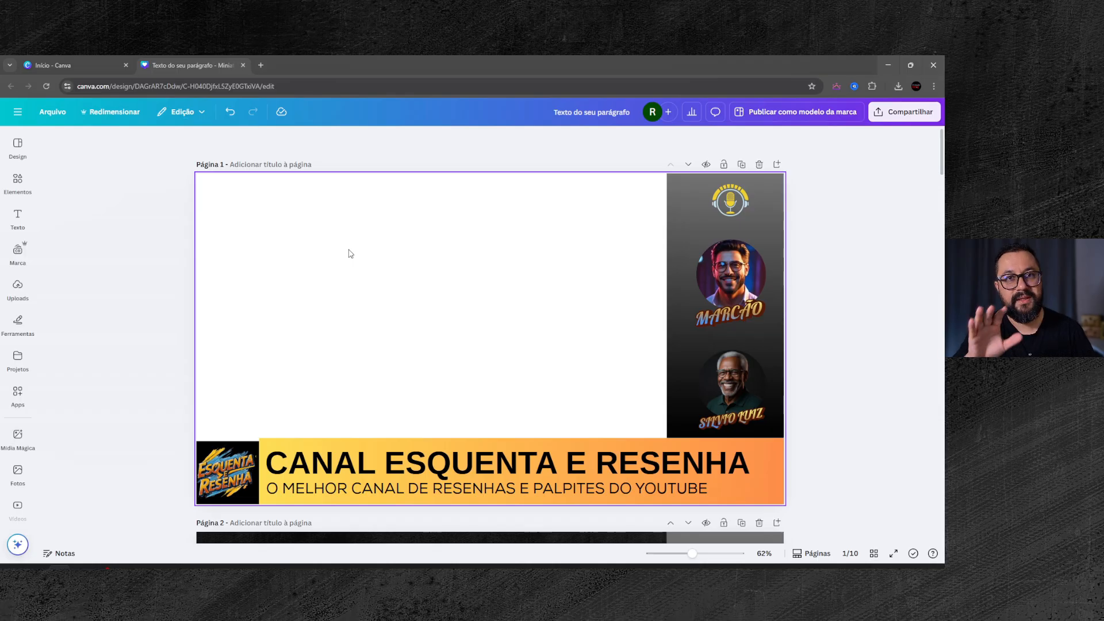
Undo the removal of page 1's dark textured background
{"action": "key", "text": "ctrl+z"}
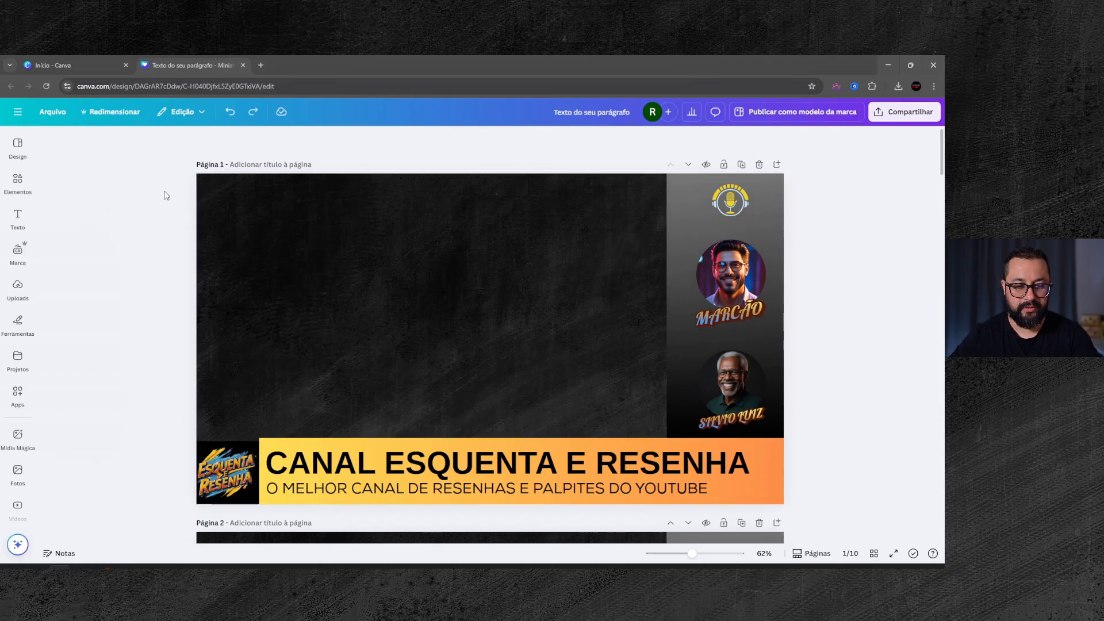
{"action": "left_click", "coordinate": [346, 240]}
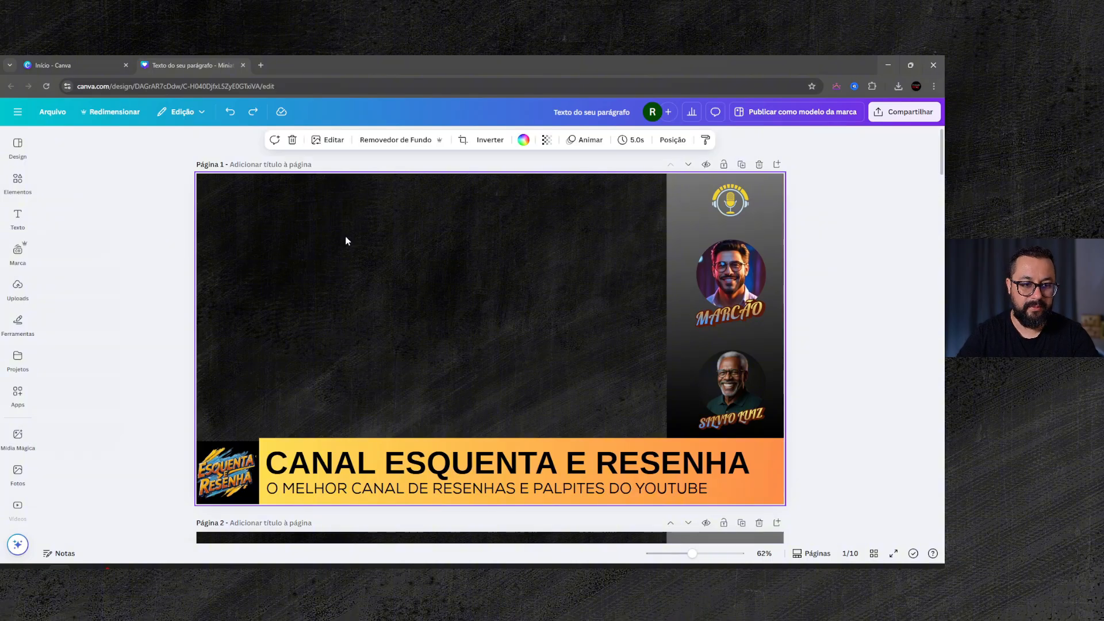
{"action": "left_click", "coordinate": [185, 241]}
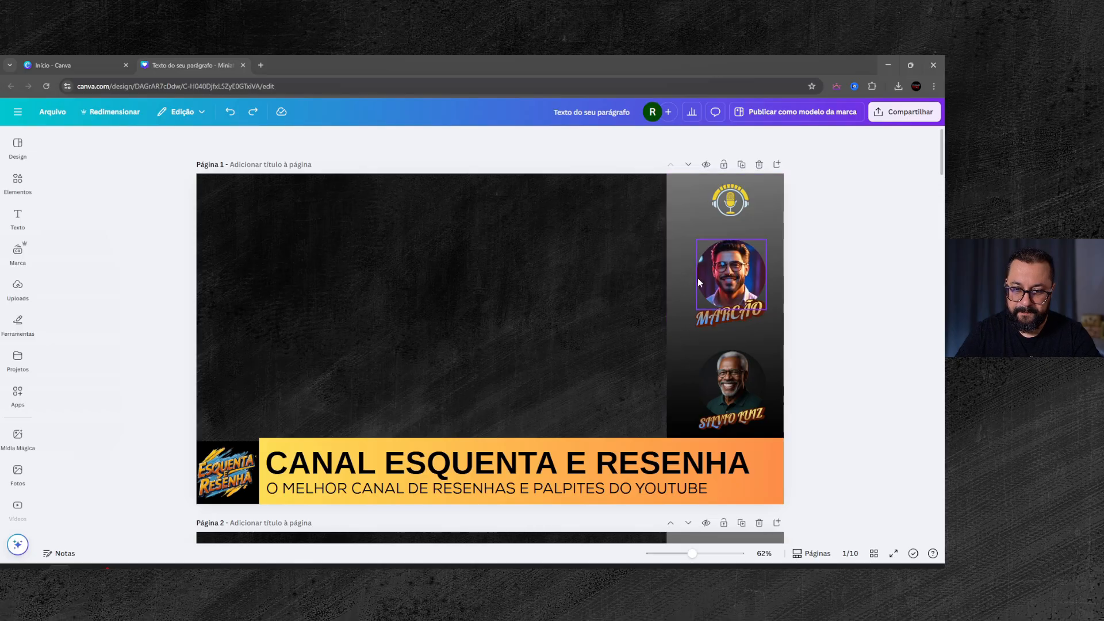
Examine the gradient column on page 1 and the basic shapes in the elements library
{"action": "left_click", "coordinate": [683, 222]}
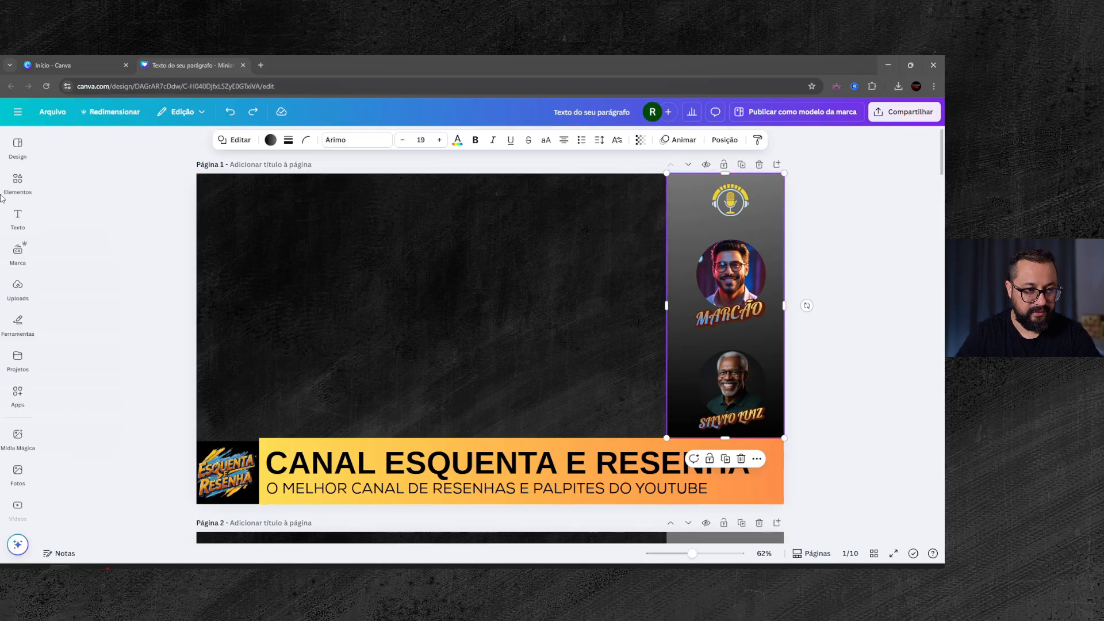
{"action": "left_click", "coordinate": [18, 183]}
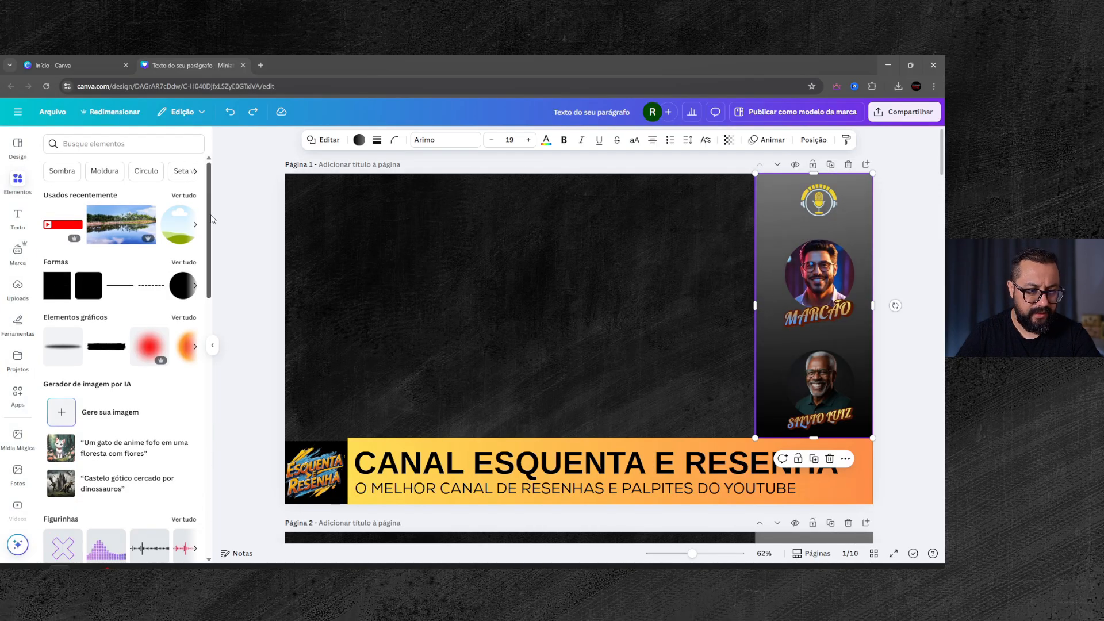
{"action": "left_click", "coordinate": [409, 204]}
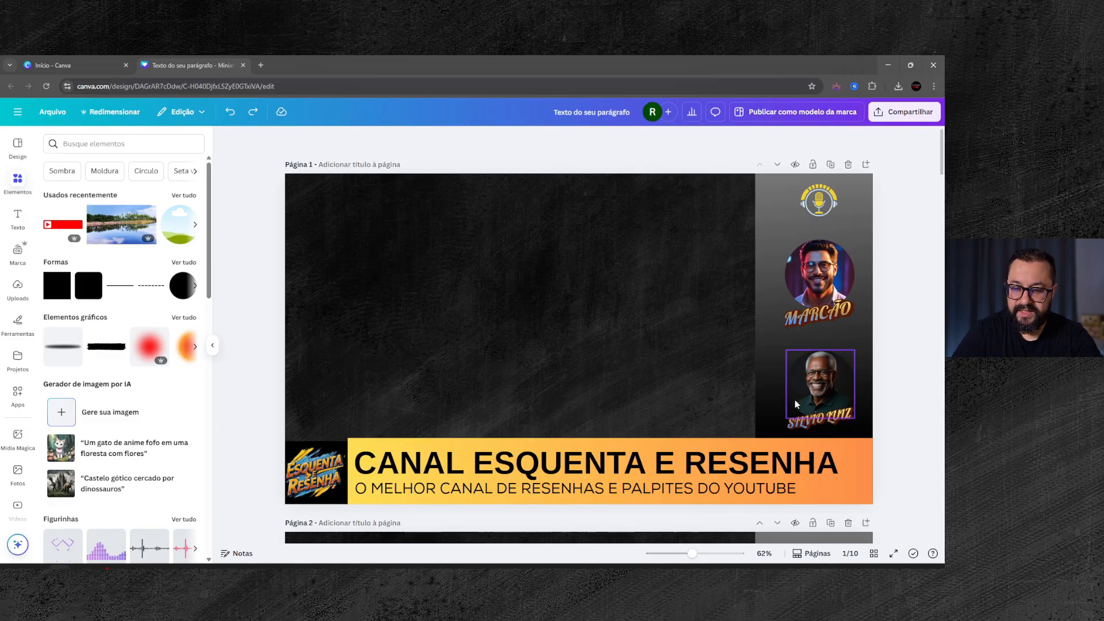
Examine the yellow-orange gradient fill of the title banner on page 1 among the default gradients
{"action": "left_click", "coordinate": [857, 467]}
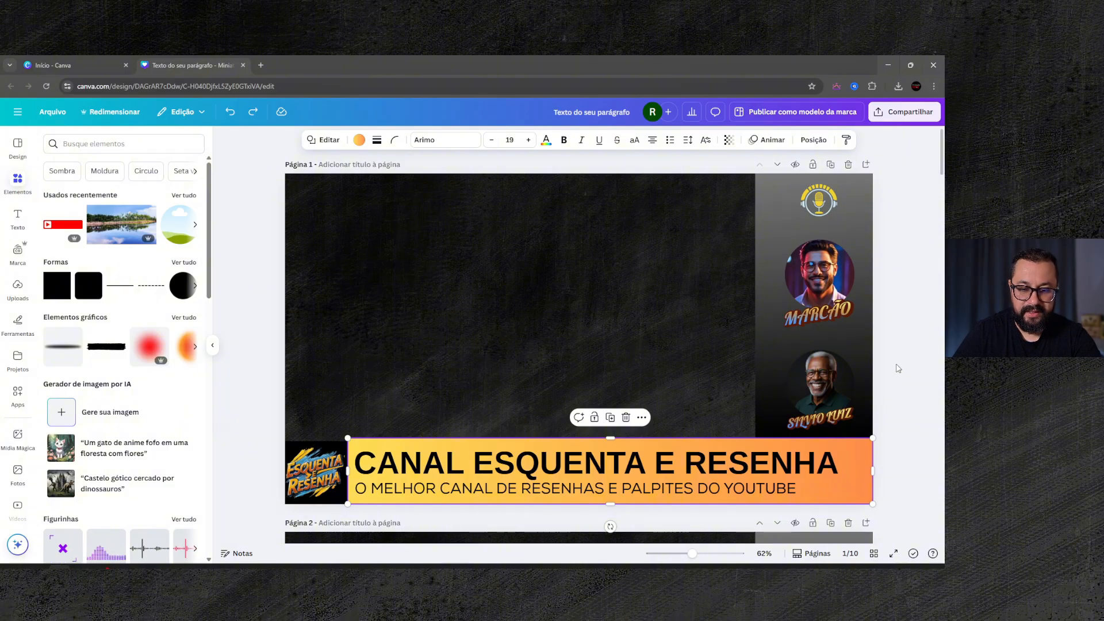
{"action": "left_click", "coordinate": [359, 140]}
{"action": "scroll", "coordinate": [156, 363], "scroll_direction": "down", "scroll_amount": 2}
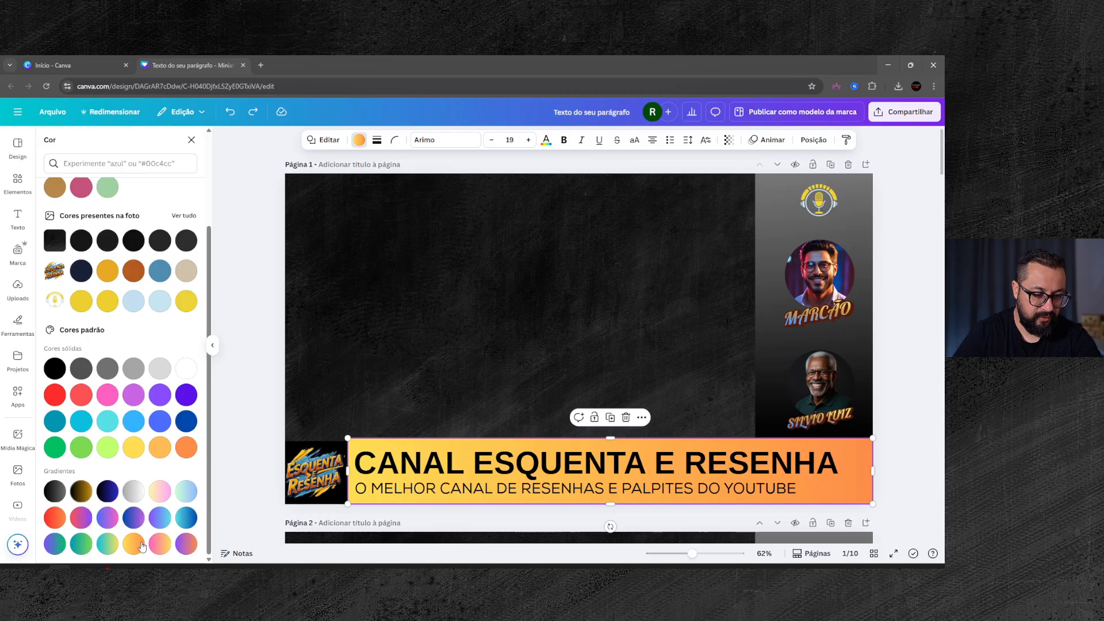
{"action": "left_click", "coordinate": [260, 359]}
{"action": "left_click", "coordinate": [259, 366]}
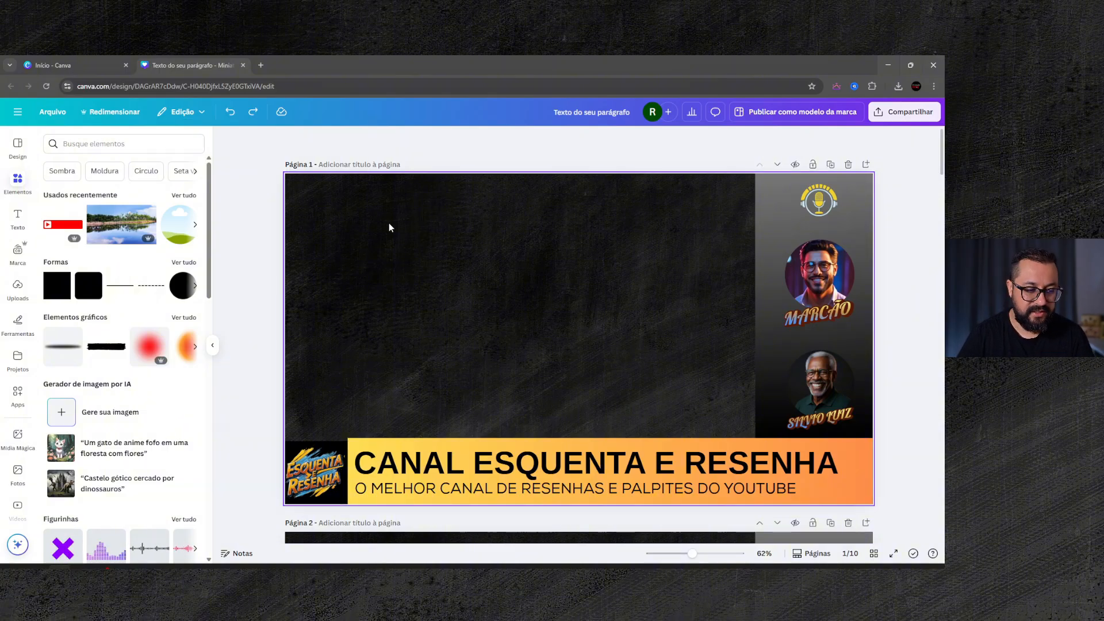
Search the stock photos for 16X9 and browse the results for a widescreen placeholder picture
{"action": "scroll", "coordinate": [21, 422], "scroll_direction": "down", "scroll_amount": 5}
{"action": "scroll", "coordinate": [38, 451], "scroll_direction": "down", "scroll_amount": 3}
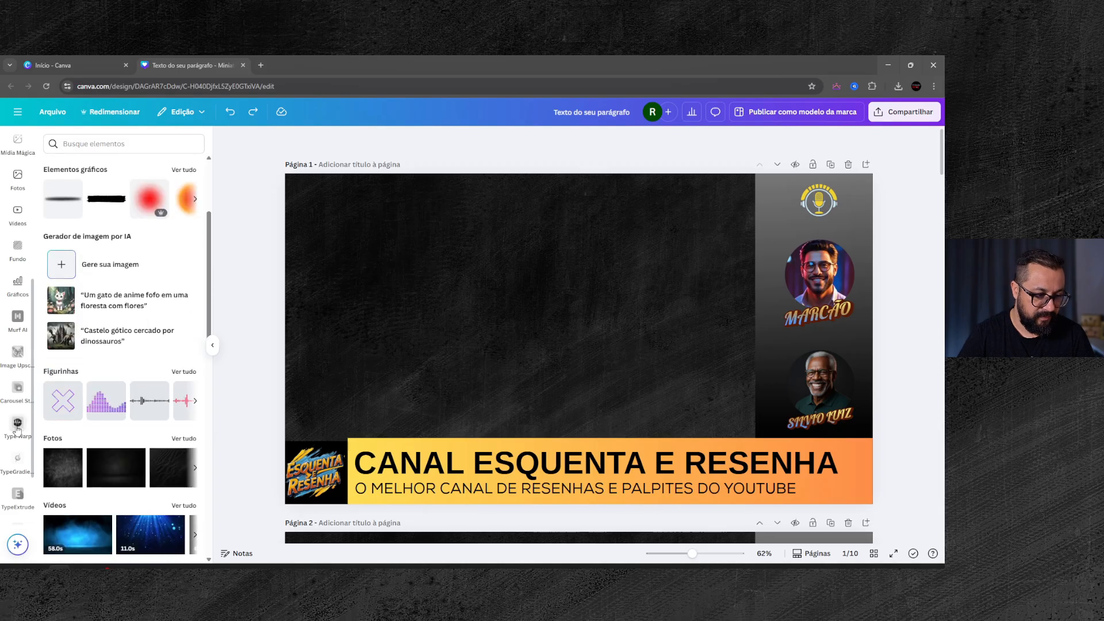
{"action": "scroll", "coordinate": [20, 428], "scroll_direction": "down", "scroll_amount": 2}
{"action": "scroll", "coordinate": [23, 425], "scroll_direction": "up", "scroll_amount": 3}
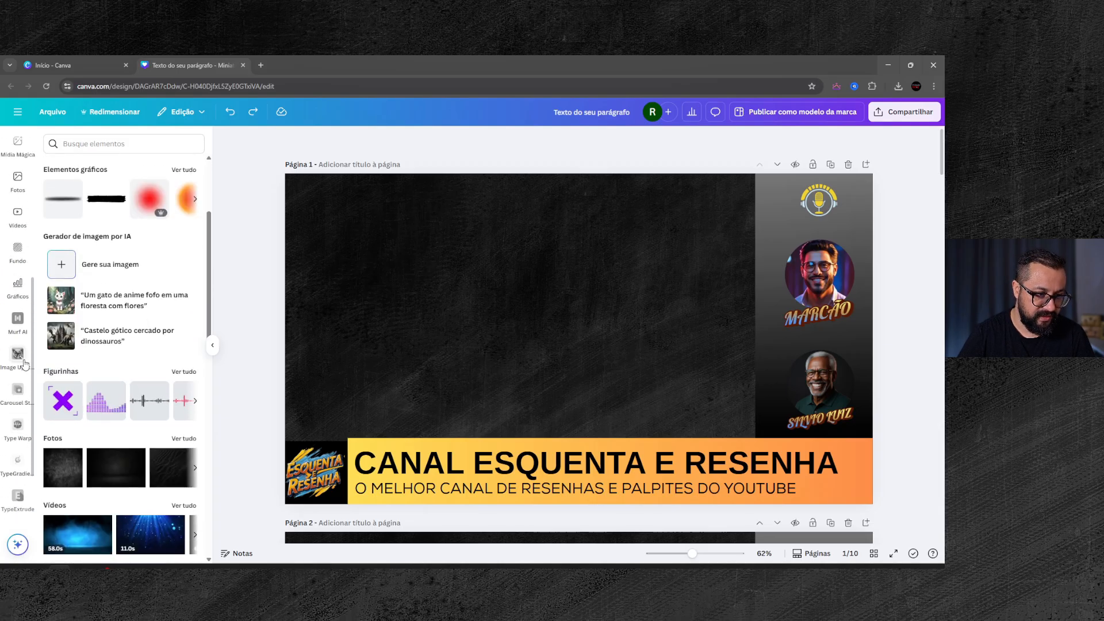
{"action": "left_click", "coordinate": [18, 178]}
{"action": "left_click", "coordinate": [75, 190]}
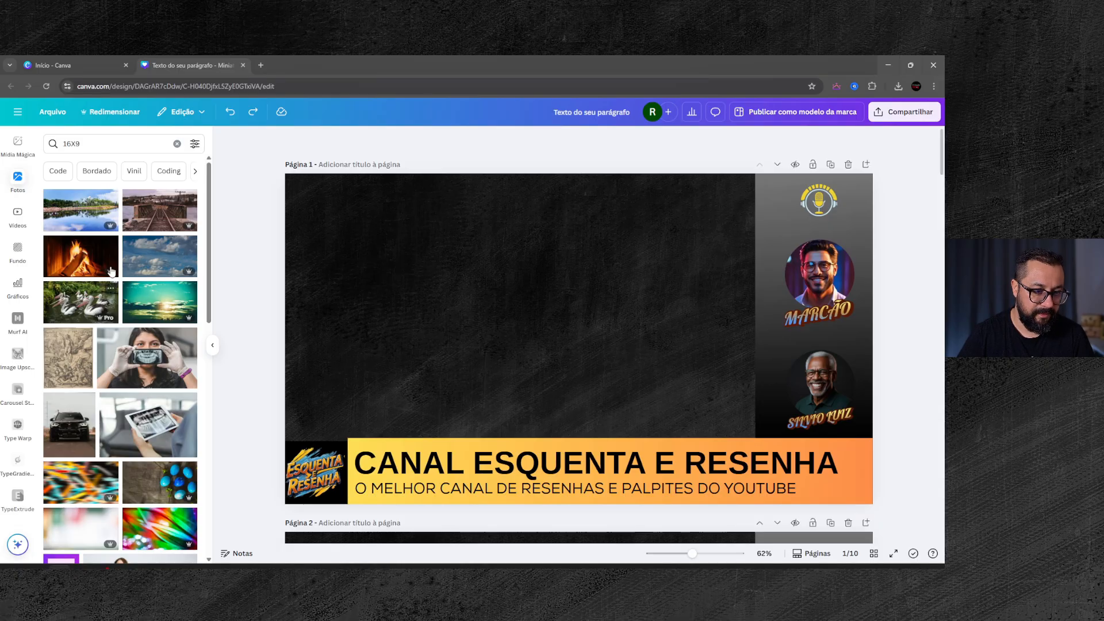
{"action": "scroll", "coordinate": [145, 311], "scroll_direction": "down", "scroll_amount": 1}
{"action": "scroll", "coordinate": [143, 311], "scroll_direction": "down", "scroll_amount": 2}
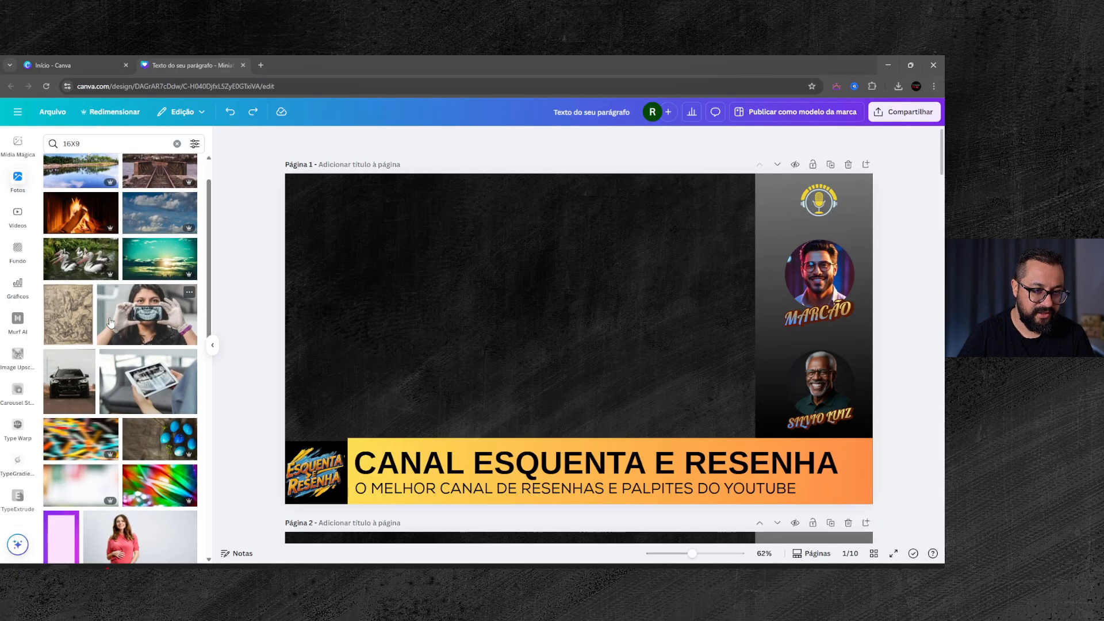
{"action": "scroll", "coordinate": [109, 287], "scroll_direction": "up", "scroll_amount": 3}
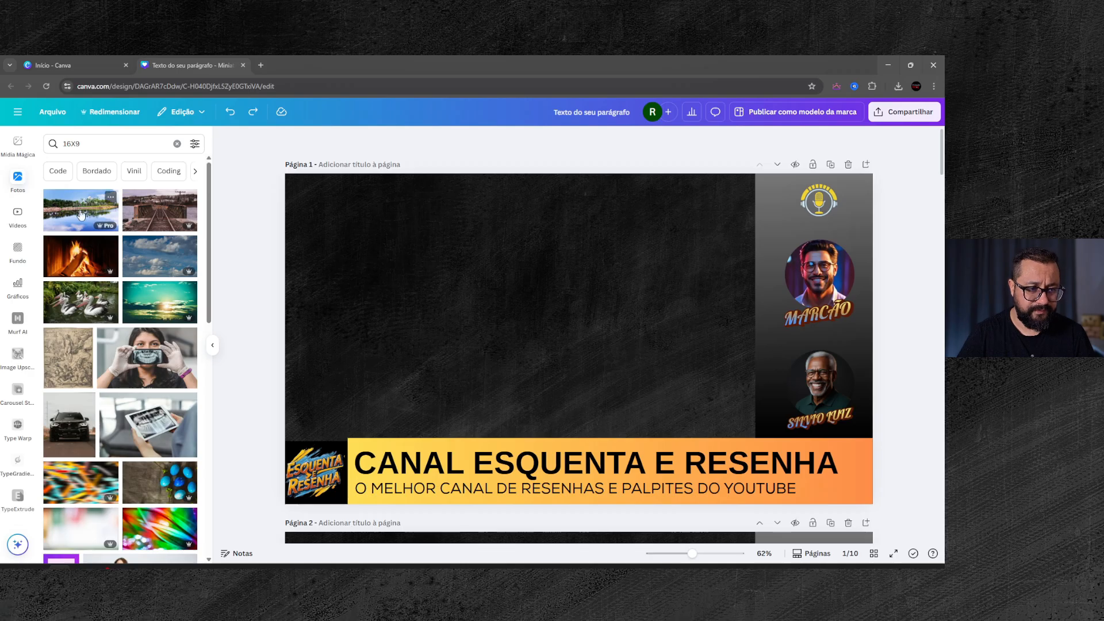
Try fitting the lake landscape photo into page 1's empty area between the banner and column, and remove it
{"action": "left_click", "coordinate": [81, 215]}
{"action": "left_click_drag", "start_coordinate": [594, 316], "coordinate": [537, 285]}
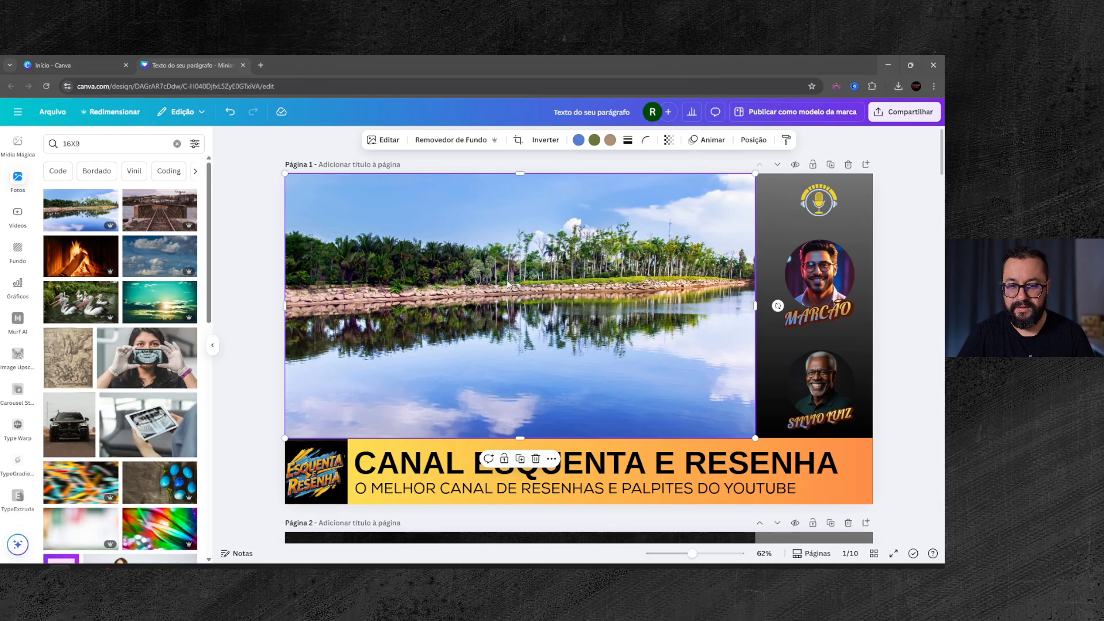
{"action": "left_click", "coordinate": [268, 205]}
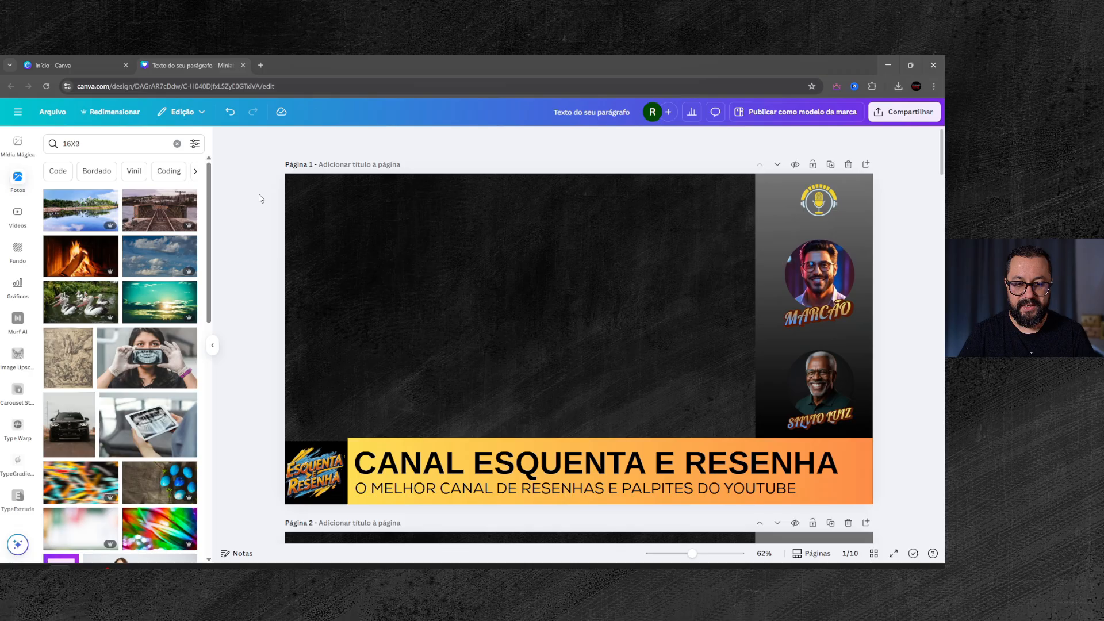
Compare the overlay layouts of page 1 and the MISSÃO LIVE design on page 2
{"action": "scroll", "coordinate": [260, 198], "scroll_direction": "down", "scroll_amount": 6}
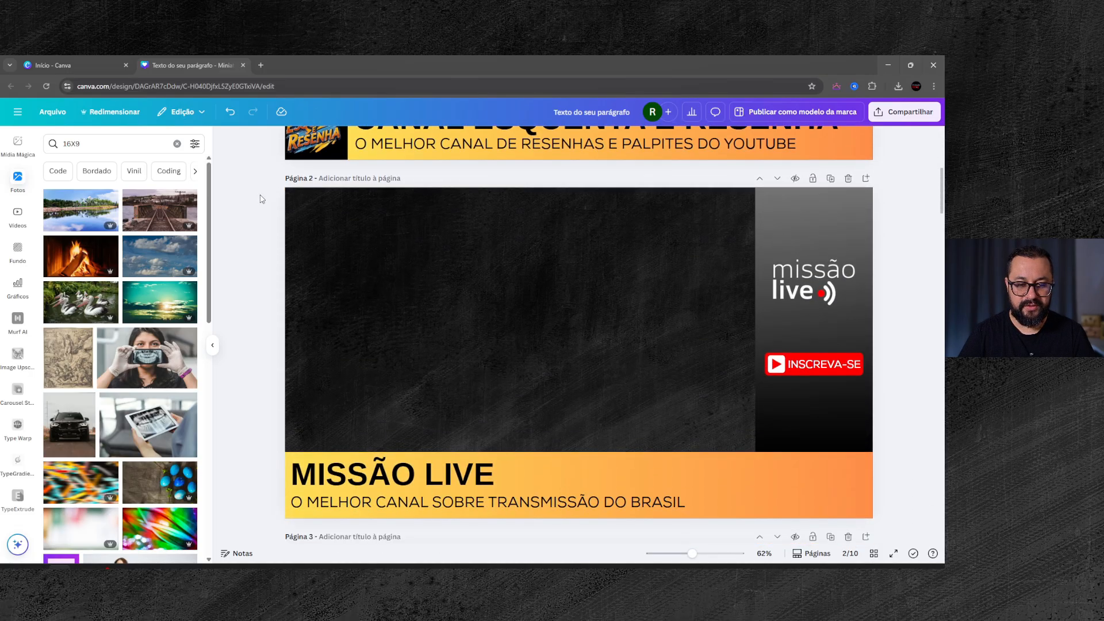
{"action": "scroll", "coordinate": [275, 215], "scroll_direction": "up", "scroll_amount": 3}
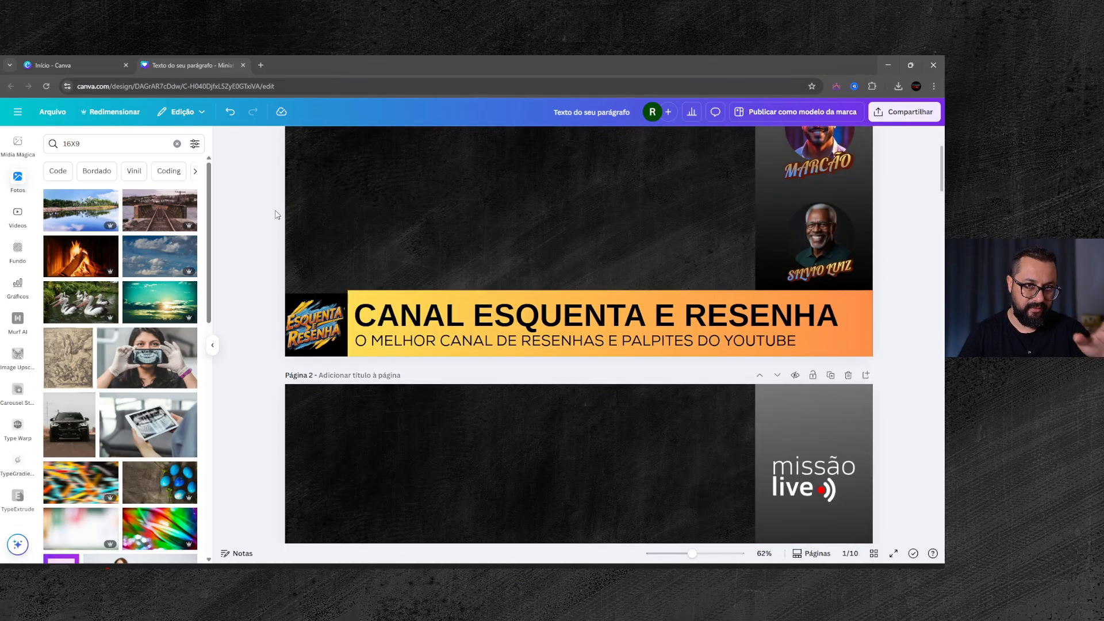
{"action": "scroll", "coordinate": [276, 219], "scroll_direction": "down", "scroll_amount": 5}
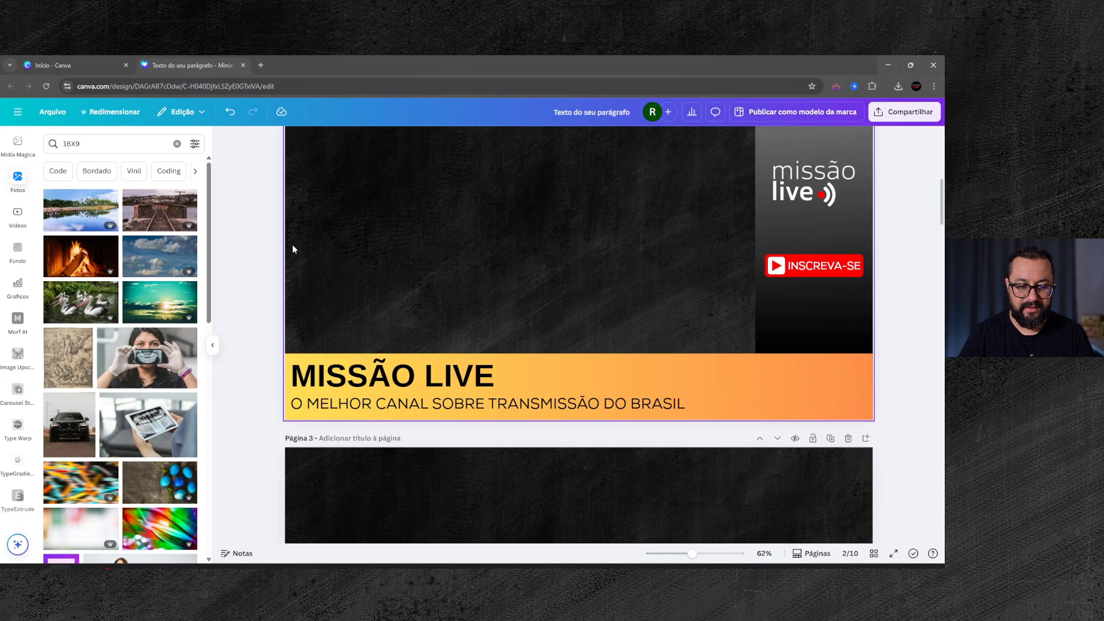
{"action": "scroll", "coordinate": [298, 261], "scroll_direction": "up", "scroll_amount": 3}
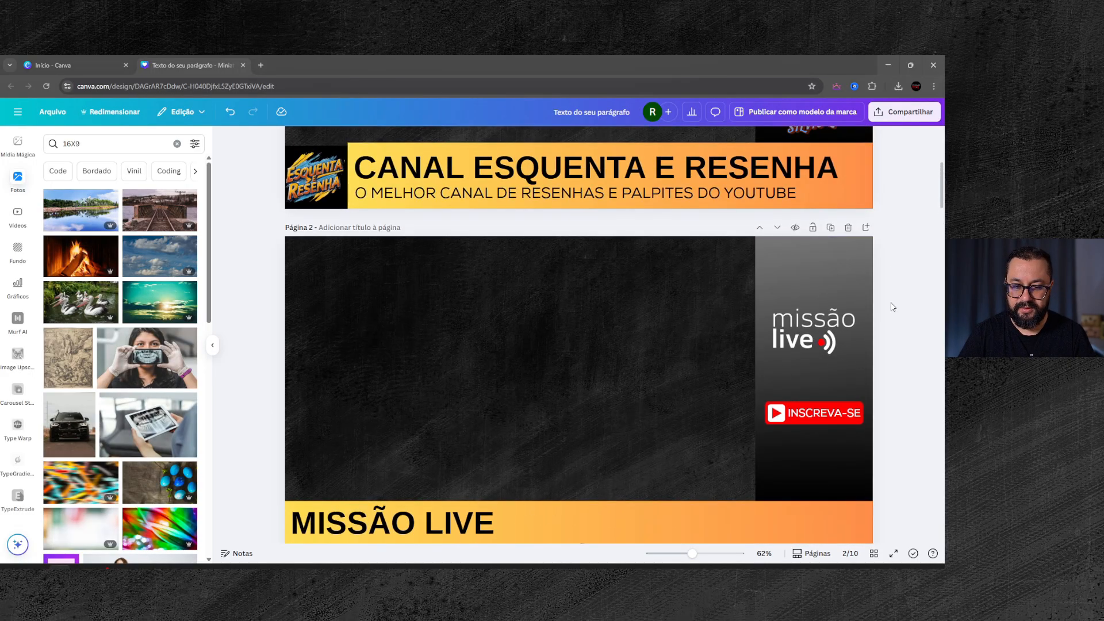
{"action": "scroll", "coordinate": [890, 306], "scroll_direction": "down", "scroll_amount": 1}
{"action": "scroll", "coordinate": [890, 306], "scroll_direction": "down", "scroll_amount": 2}
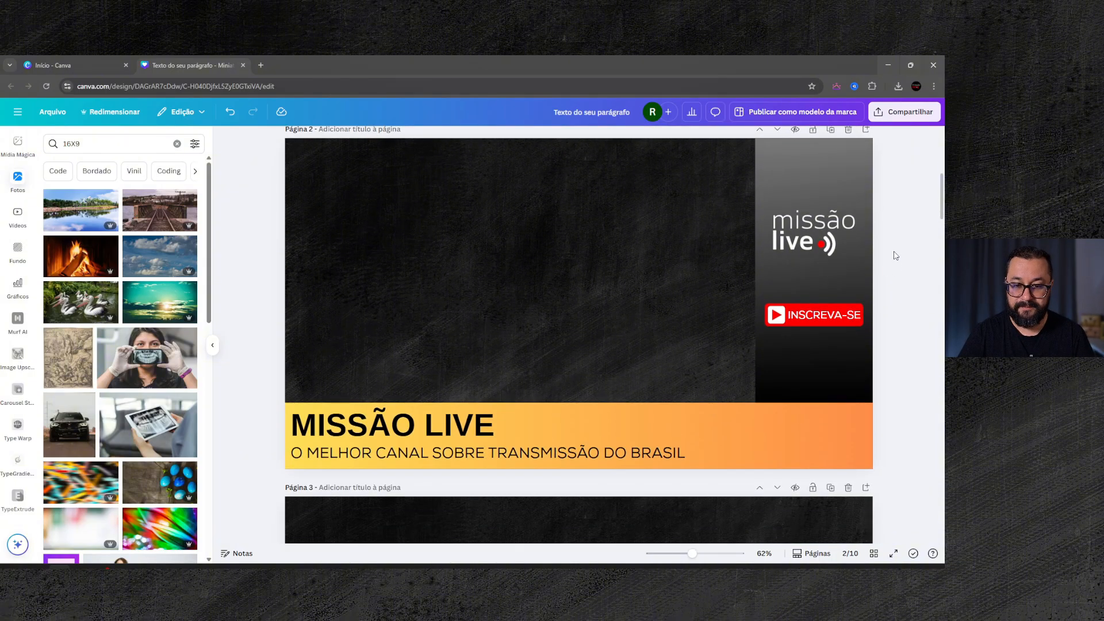
Review the CANAL ESQUENTA E RESENHA banner variants and their subtitle lines on pages 3 to 5
{"action": "scroll", "coordinate": [892, 257], "scroll_direction": "down", "scroll_amount": 6}
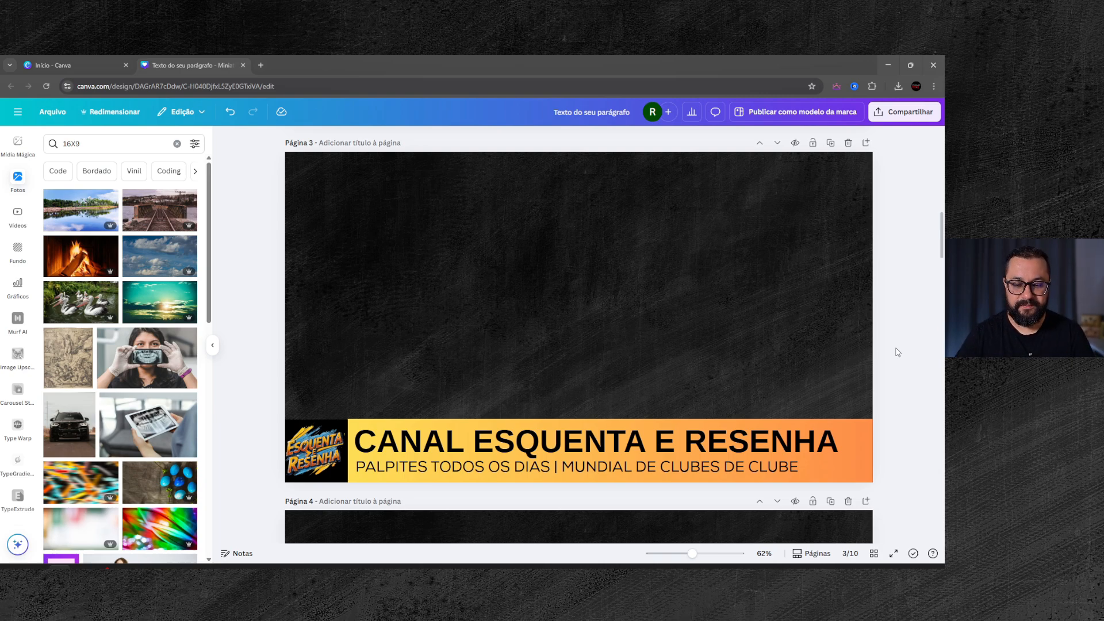
{"action": "scroll", "coordinate": [663, 323], "scroll_direction": "down", "scroll_amount": 3}
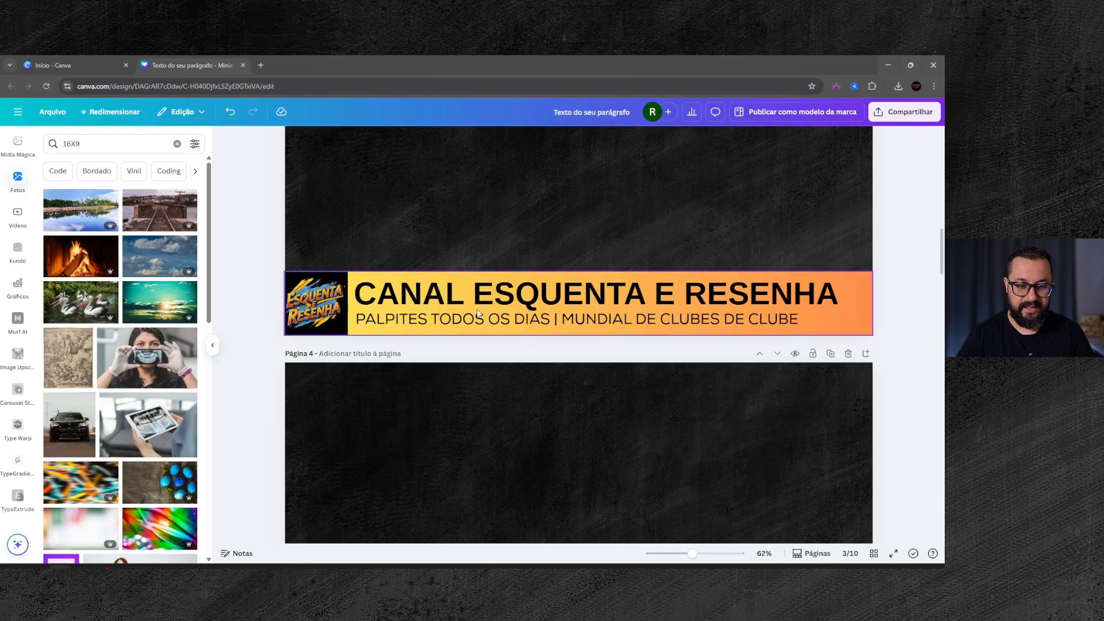
{"action": "scroll", "coordinate": [467, 346], "scroll_direction": "down", "scroll_amount": 5}
{"action": "scroll", "coordinate": [498, 350], "scroll_direction": "up", "scroll_amount": 3}
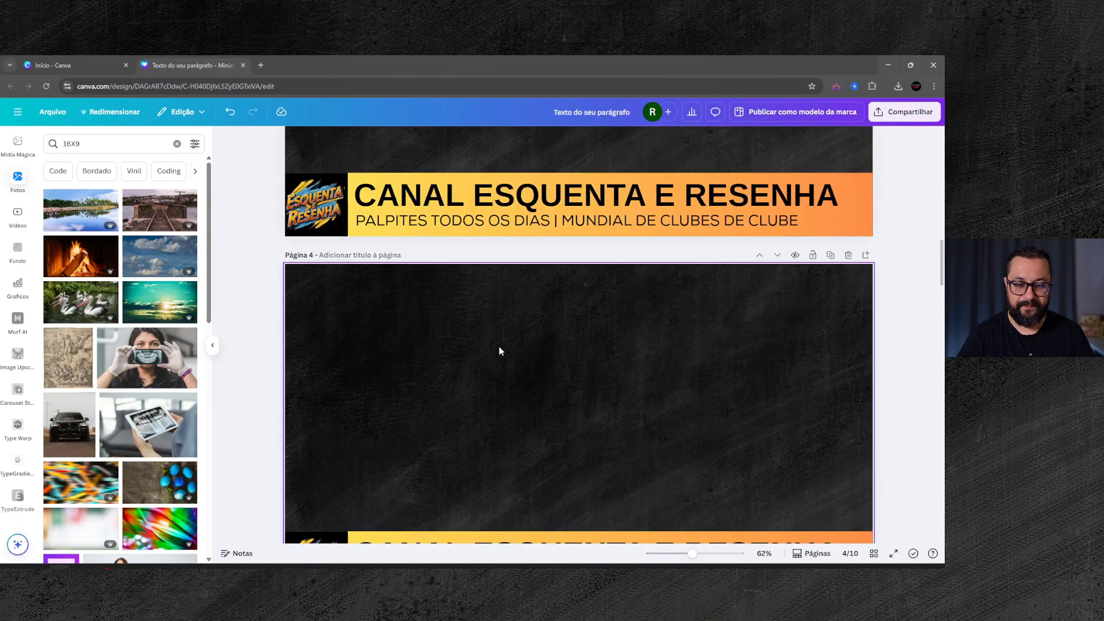
{"action": "scroll", "coordinate": [470, 361], "scroll_direction": "down", "scroll_amount": 1}
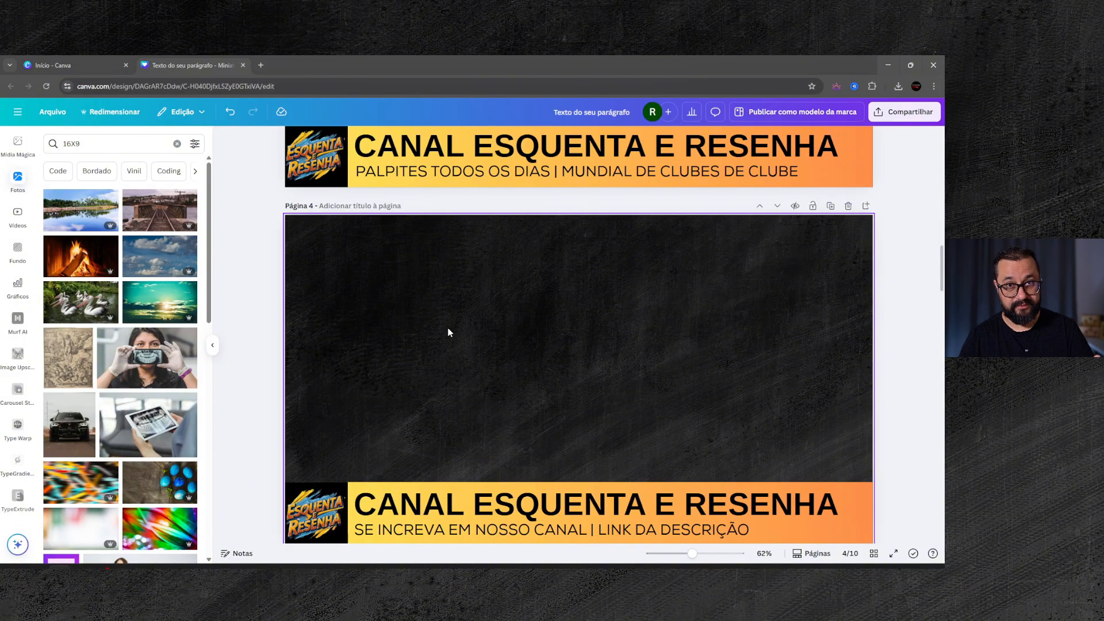
{"action": "scroll", "coordinate": [457, 362], "scroll_direction": "down", "scroll_amount": 1}
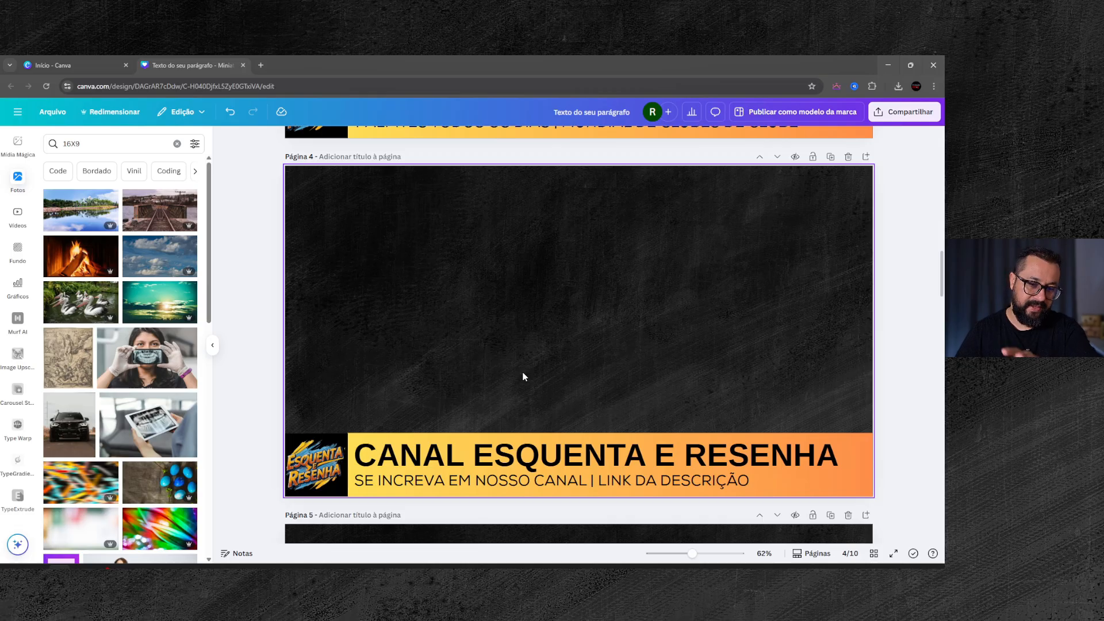
{"action": "scroll", "coordinate": [901, 251], "scroll_direction": "down", "scroll_amount": 7}
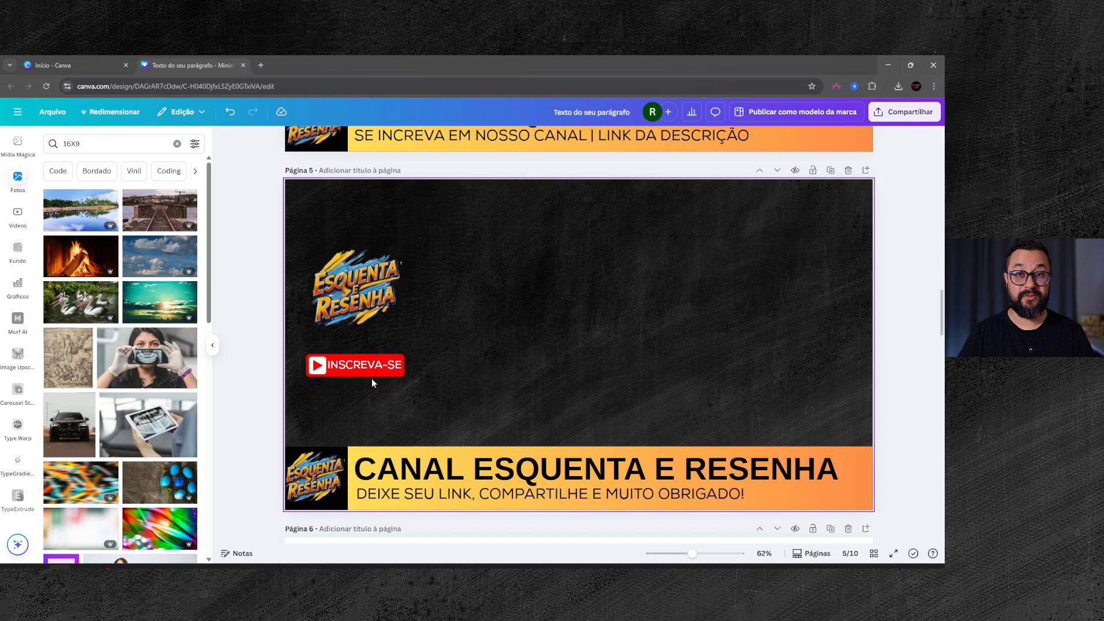
Compare page 5's logo, INSCREVA-SE button and dark background with the banner-only layouts on pages 3 and 4
{"action": "scroll", "coordinate": [393, 362], "scroll_direction": "up", "scroll_amount": 8}
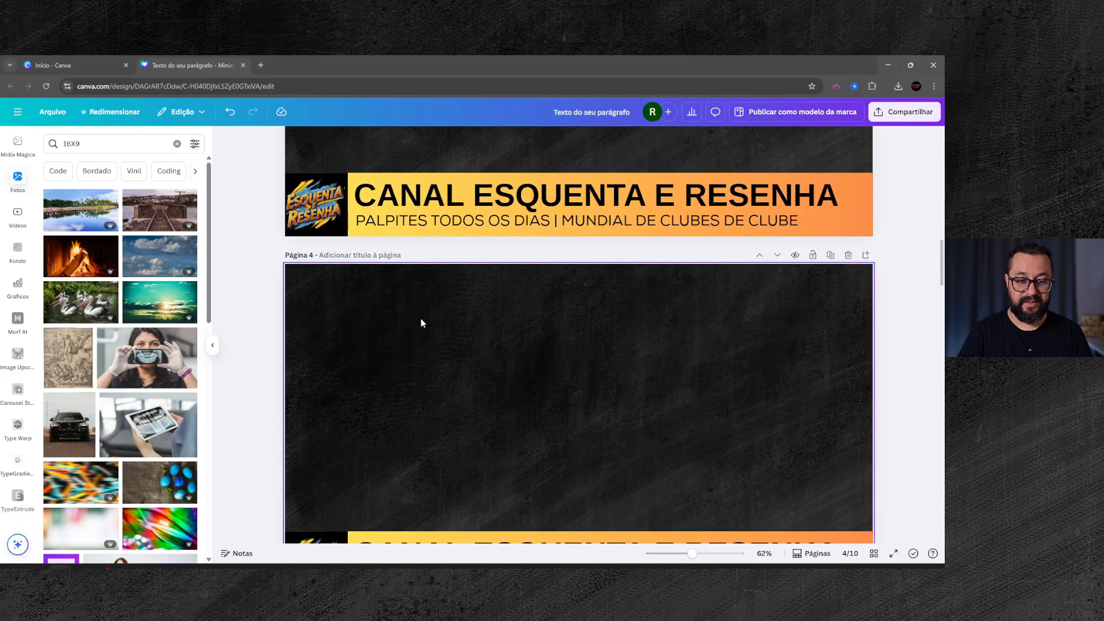
{"action": "scroll", "coordinate": [620, 351], "scroll_direction": "down", "scroll_amount": 7}
{"action": "scroll", "coordinate": [499, 330], "scroll_direction": "up", "scroll_amount": 5}
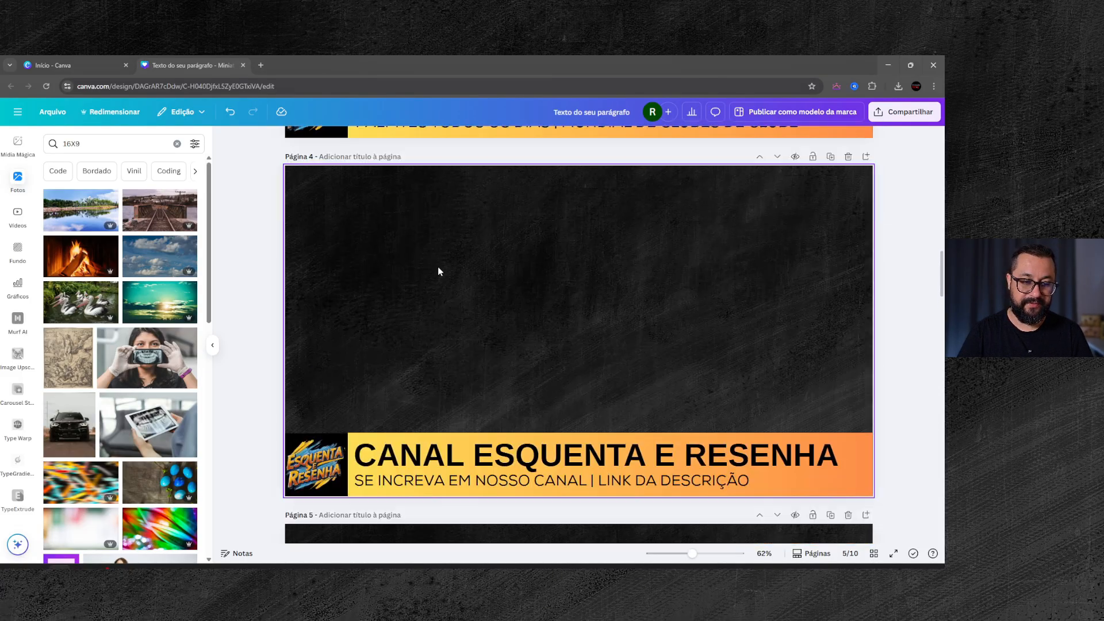
{"action": "scroll", "coordinate": [740, 271], "scroll_direction": "down", "scroll_amount": 4}
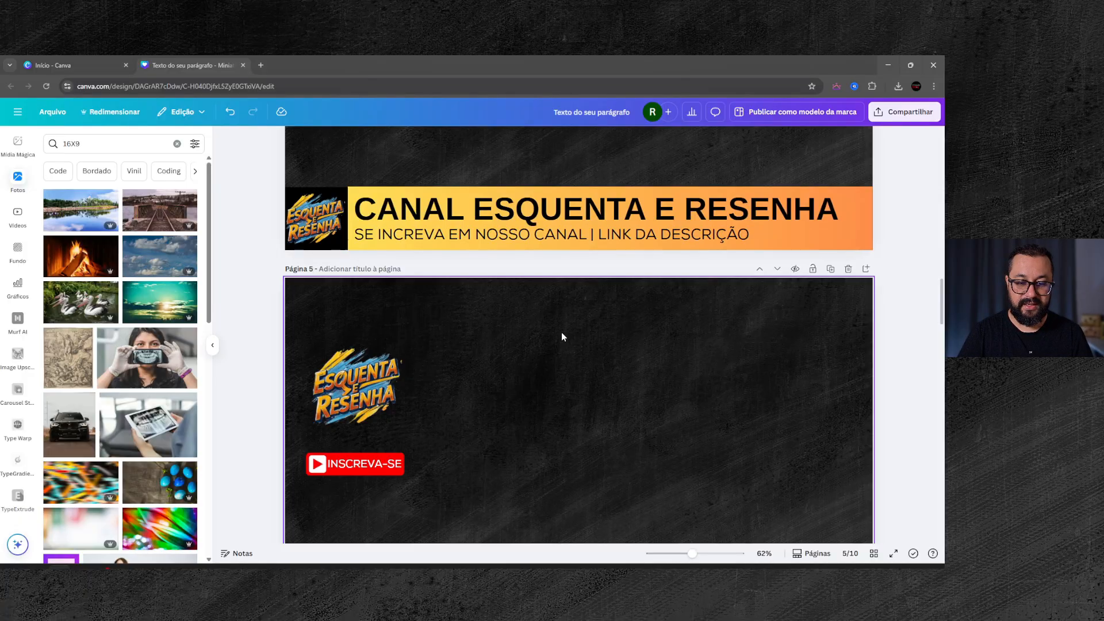
{"action": "scroll", "coordinate": [575, 320], "scroll_direction": "down", "scroll_amount": 3}
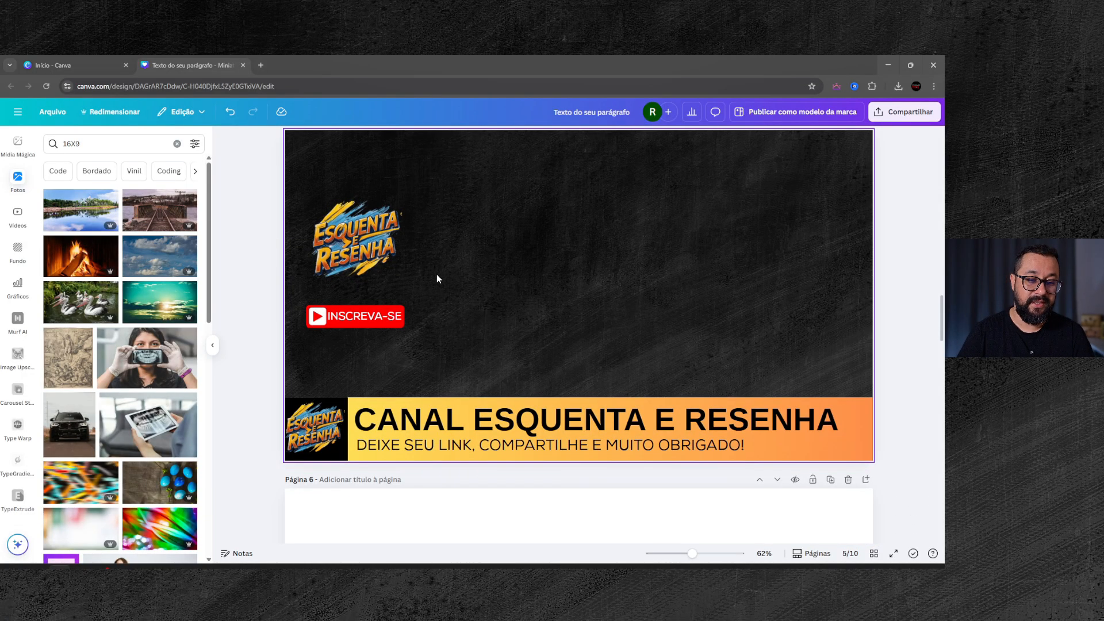
{"action": "scroll", "coordinate": [578, 266], "scroll_direction": "up", "scroll_amount": 2}
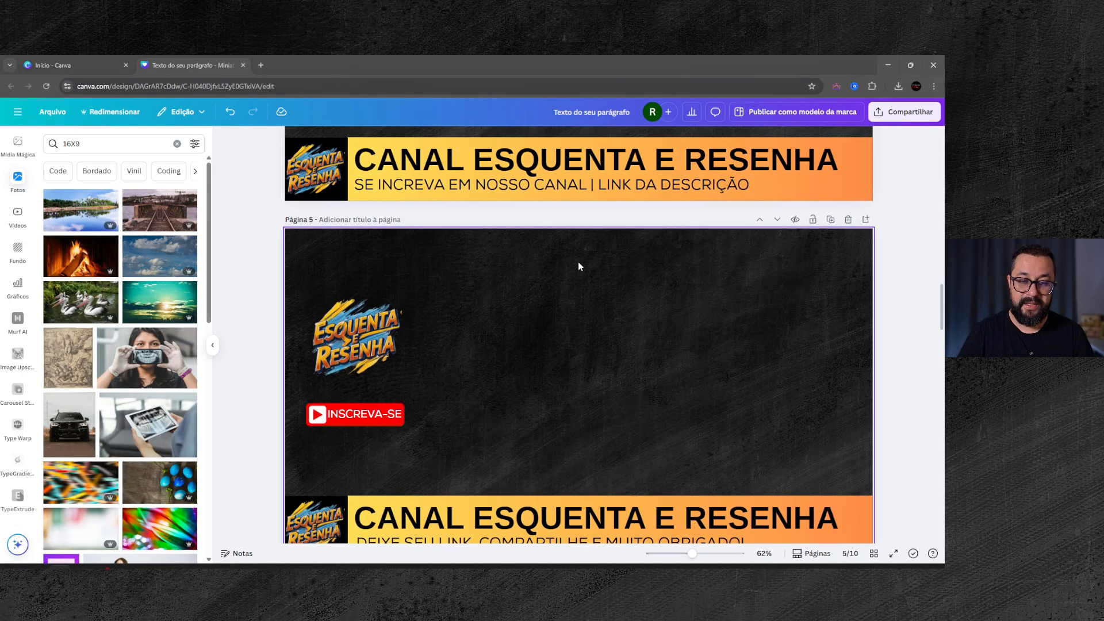
{"action": "scroll", "coordinate": [578, 265], "scroll_direction": "up", "scroll_amount": 2}
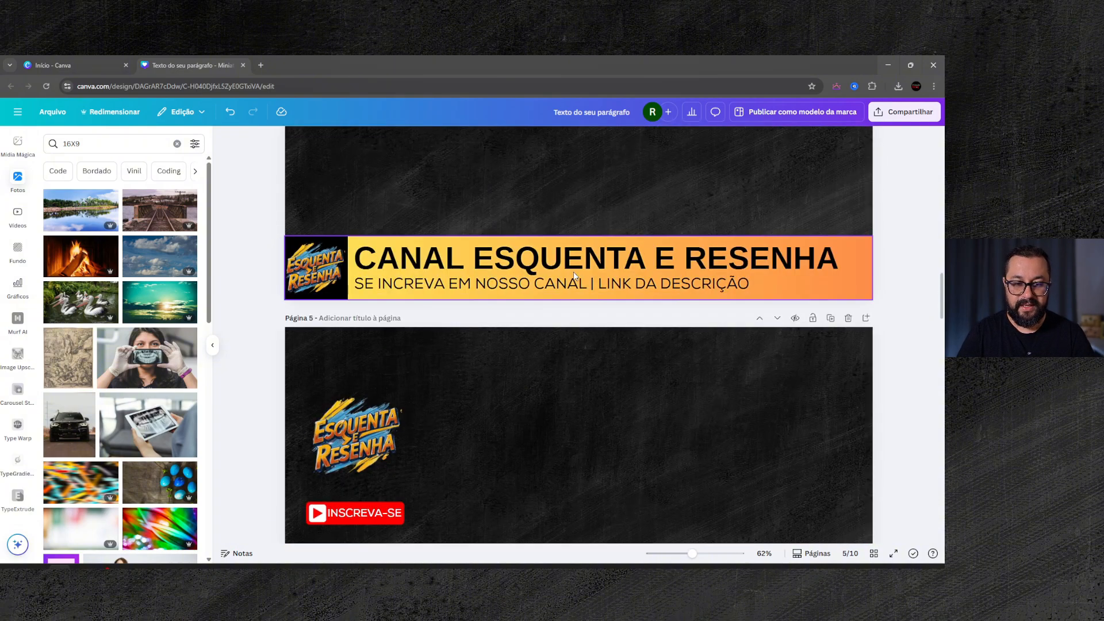
{"action": "scroll", "coordinate": [574, 273], "scroll_direction": "up", "scroll_amount": 6}
{"action": "scroll", "coordinate": [573, 272], "scroll_direction": "down", "scroll_amount": 10}
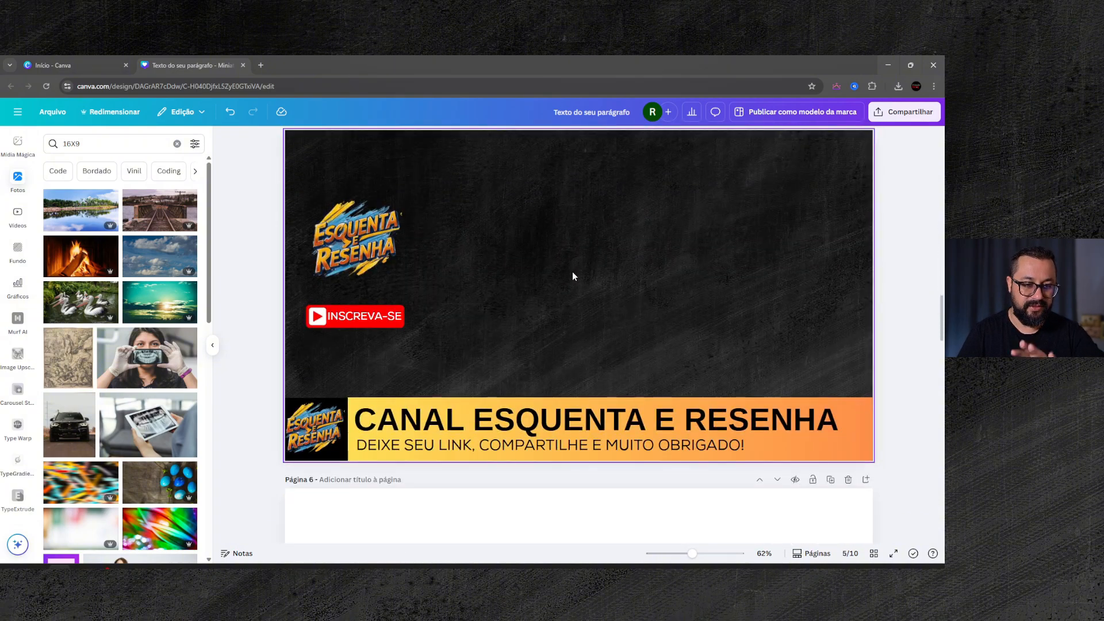
{"action": "left_click", "coordinate": [562, 254]}
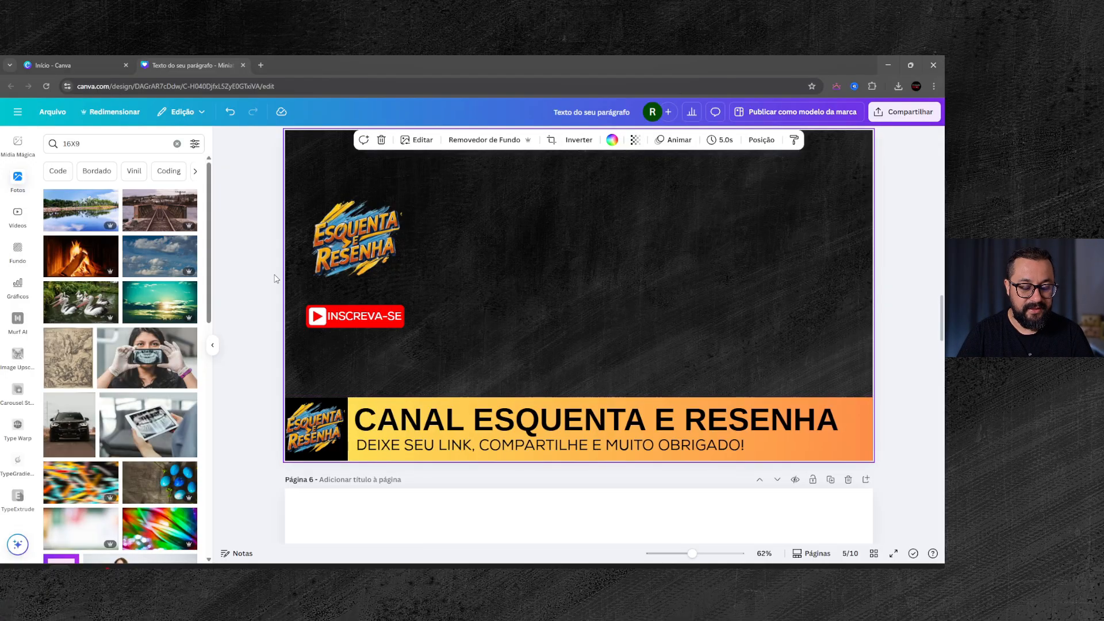
{"action": "scroll", "coordinate": [275, 278], "scroll_direction": "up", "scroll_amount": 1}
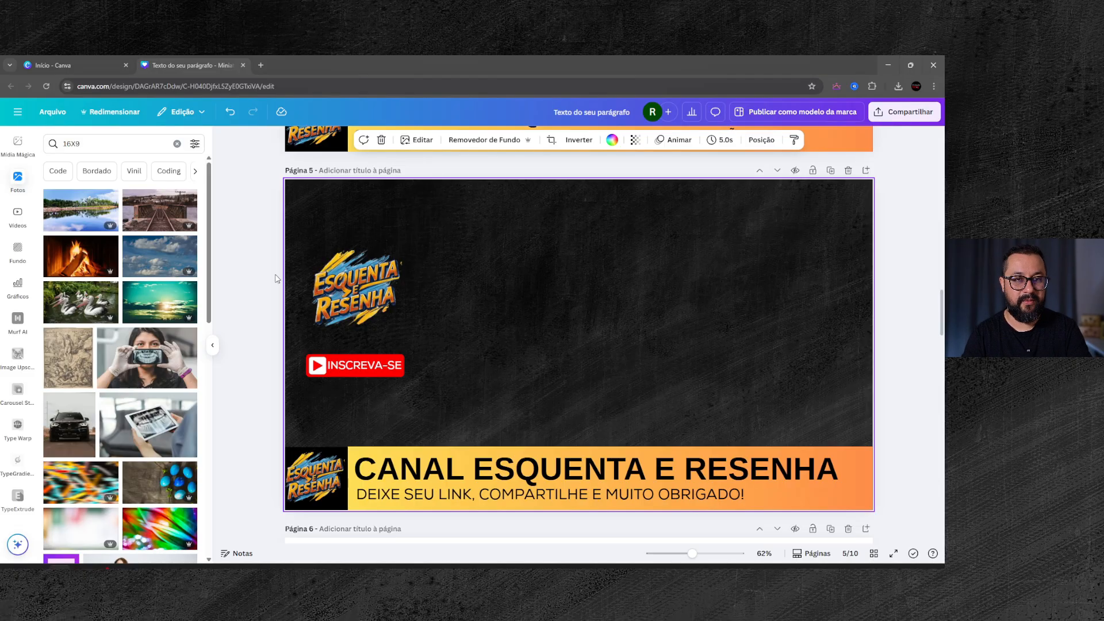
Examine the white-background banner versions on pages 6 to 9 and the standalone dark textured background on page 10
{"action": "scroll", "coordinate": [275, 279], "scroll_direction": "down", "scroll_amount": 7}
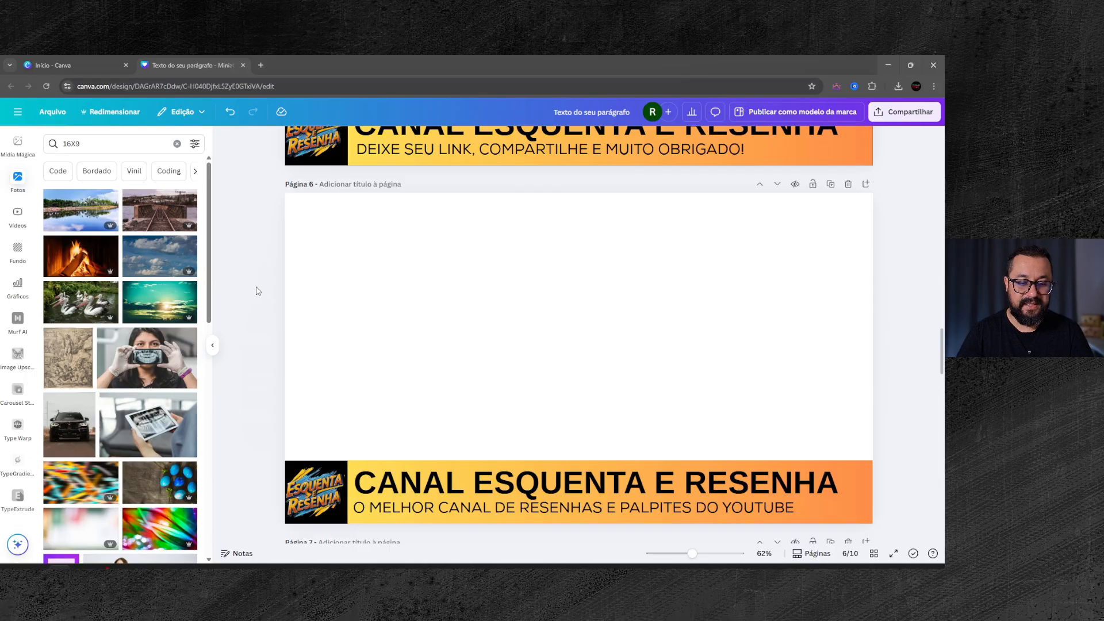
{"action": "scroll", "coordinate": [257, 291], "scroll_direction": "down", "scroll_amount": 2}
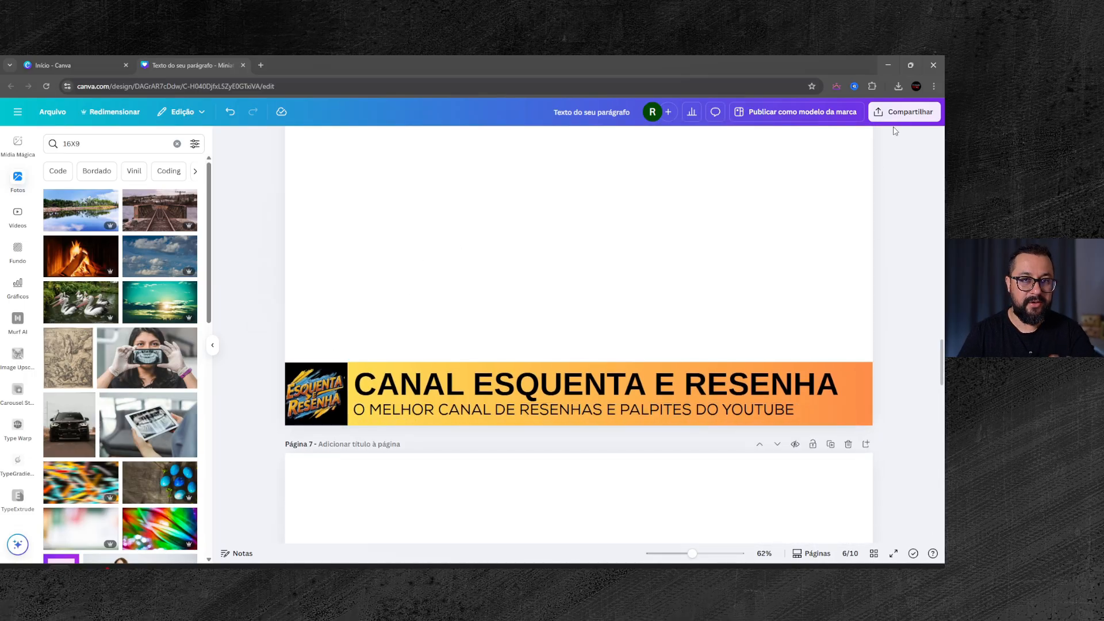
{"action": "scroll", "coordinate": [431, 223], "scroll_direction": "down", "scroll_amount": 2}
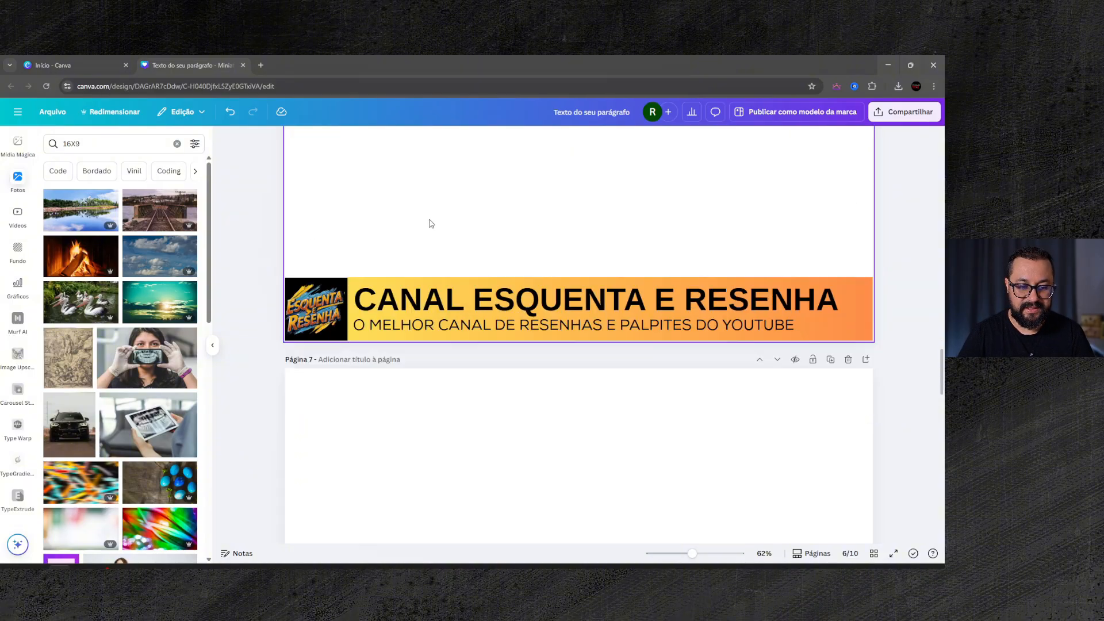
{"action": "scroll", "coordinate": [431, 223], "scroll_direction": "down", "scroll_amount": 6}
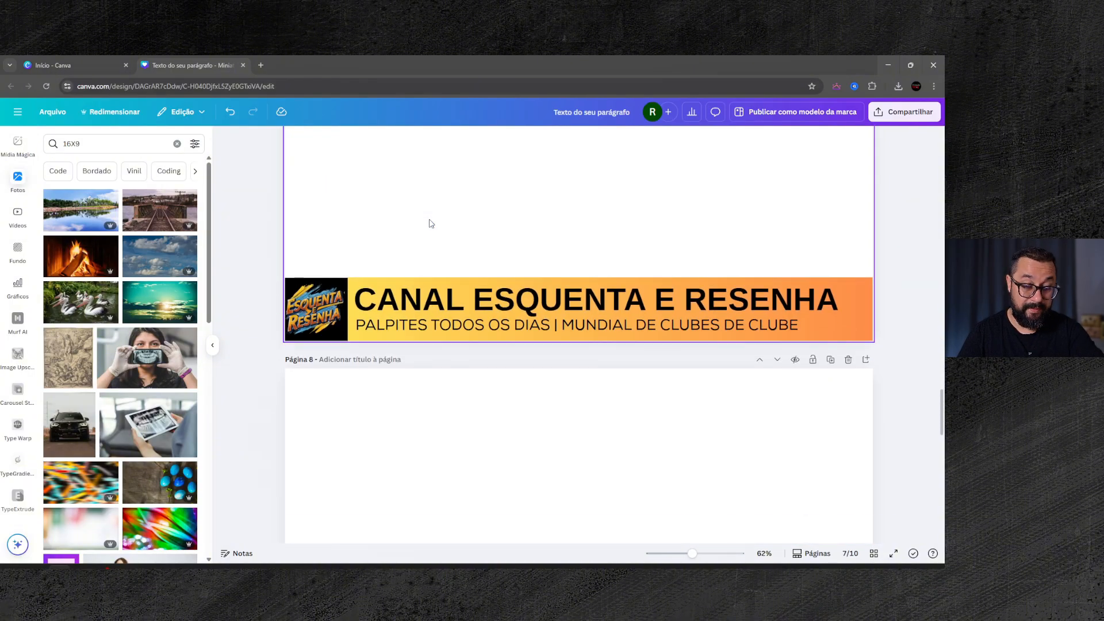
{"action": "scroll", "coordinate": [431, 223], "scroll_direction": "down", "scroll_amount": 18}
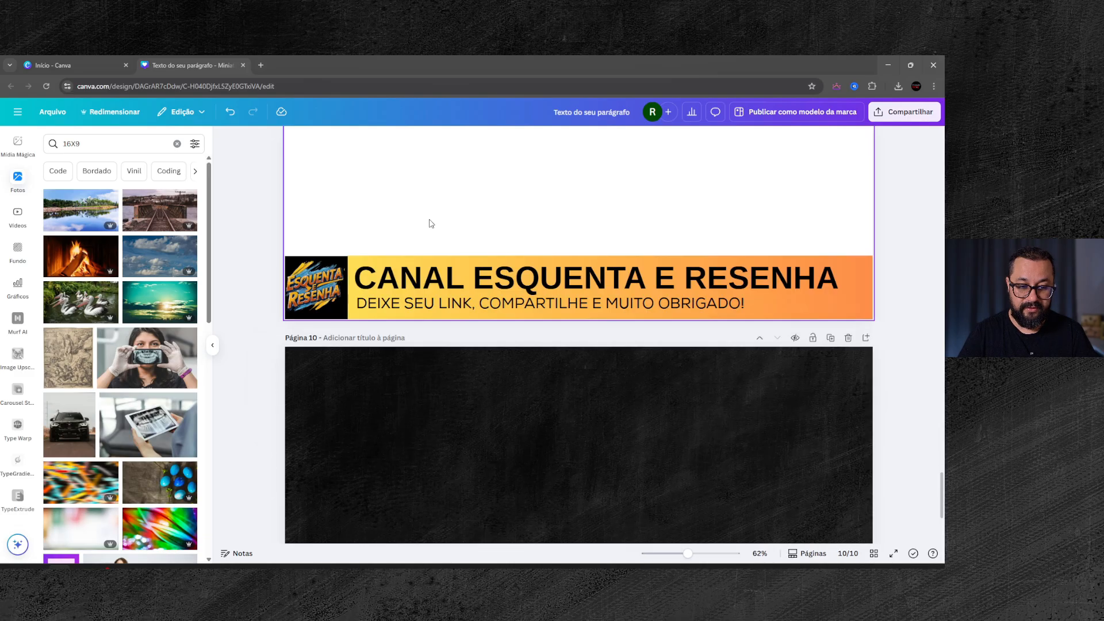
{"action": "scroll", "coordinate": [430, 222], "scroll_direction": "down", "scroll_amount": 4}
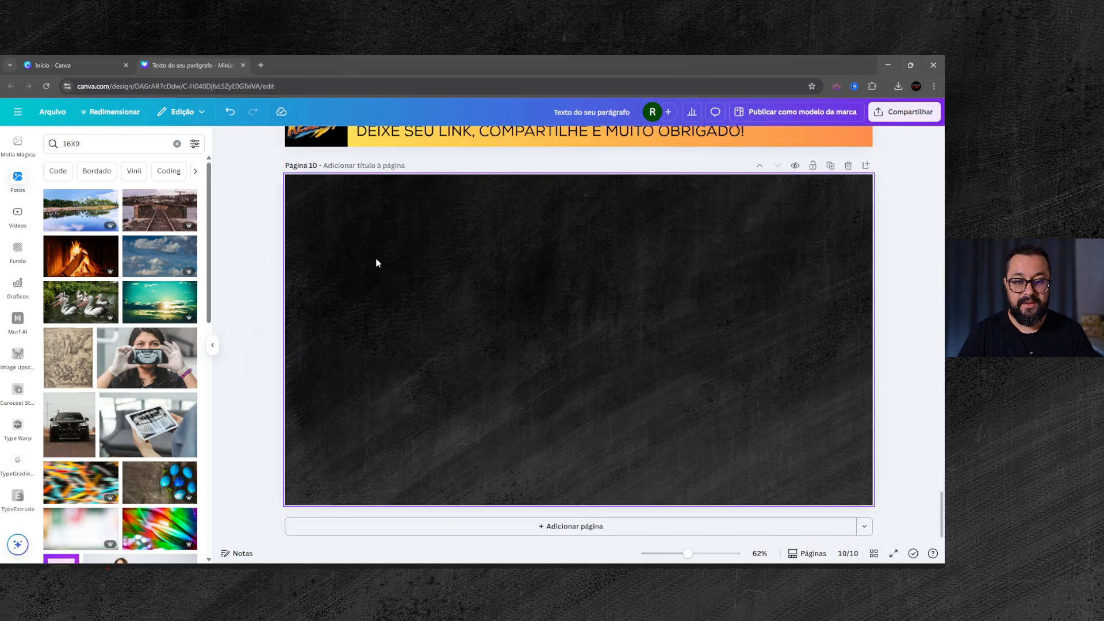
{"action": "left_click", "coordinate": [344, 258]}
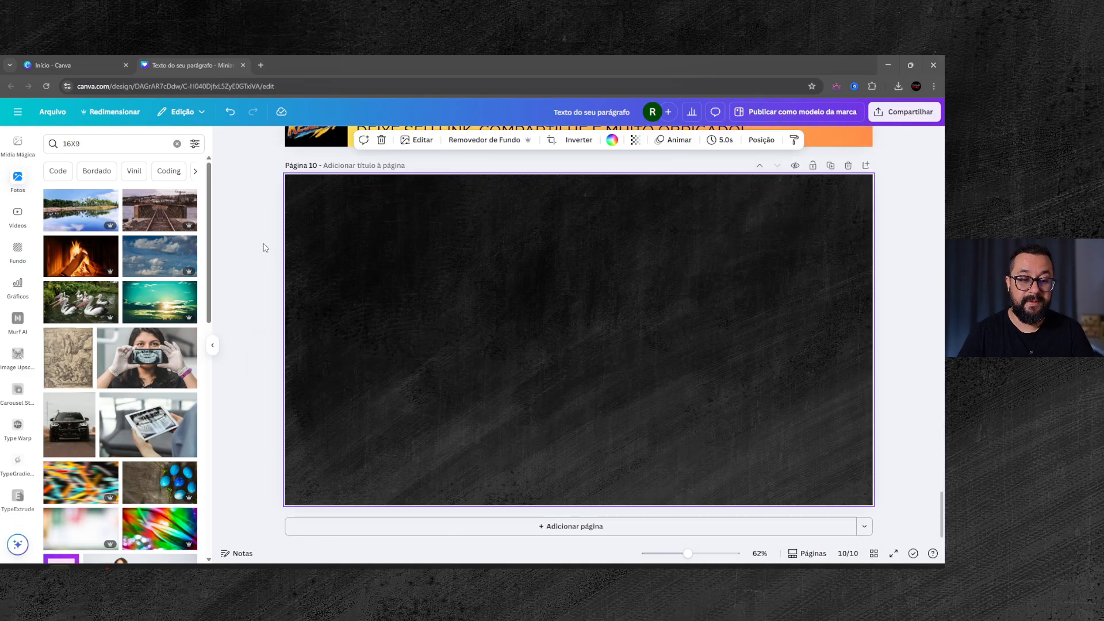
{"action": "left_click", "coordinate": [264, 247]}
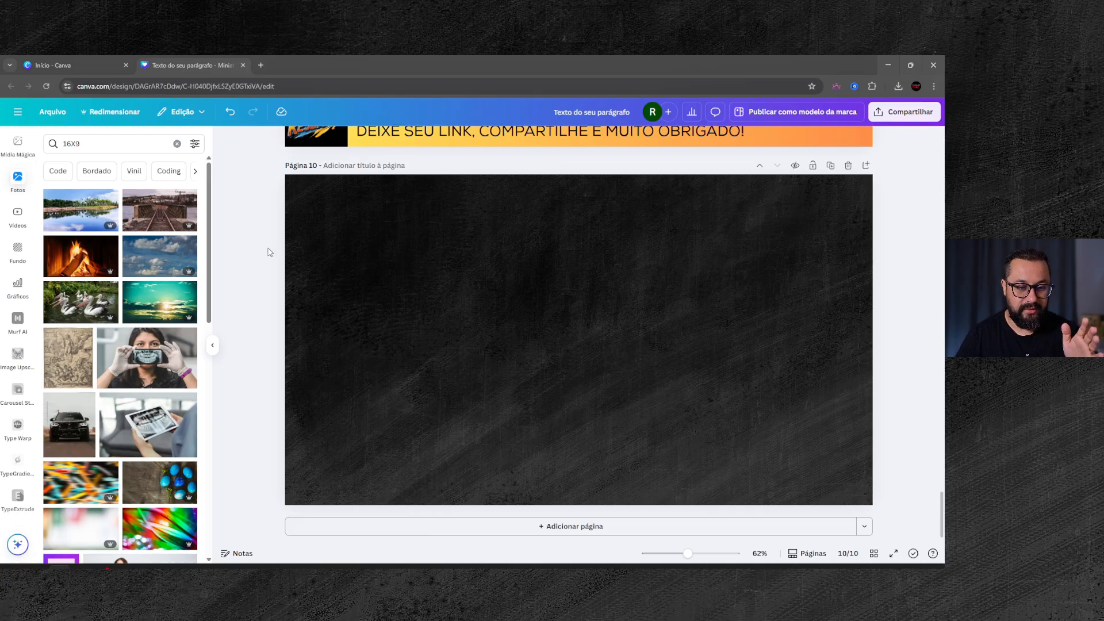
Recheck the page 9 banner without the textured background, and return to the MISSÃO LIVE design on page 2
{"action": "scroll", "coordinate": [267, 252], "scroll_direction": "up", "scroll_amount": 3}
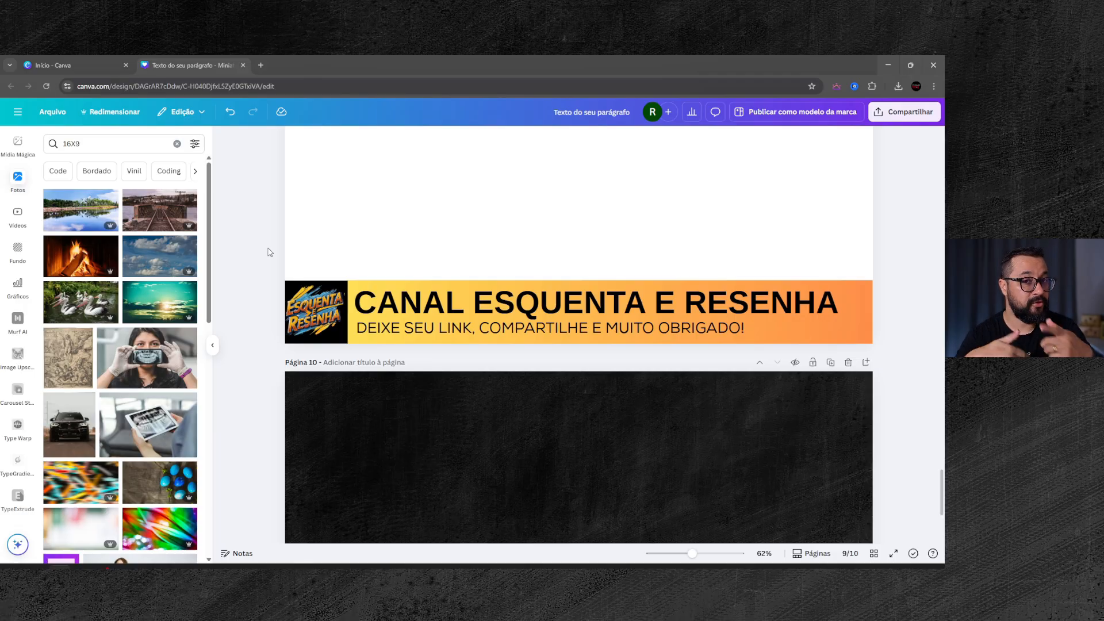
{"action": "scroll", "coordinate": [268, 249], "scroll_direction": "up", "scroll_amount": 4}
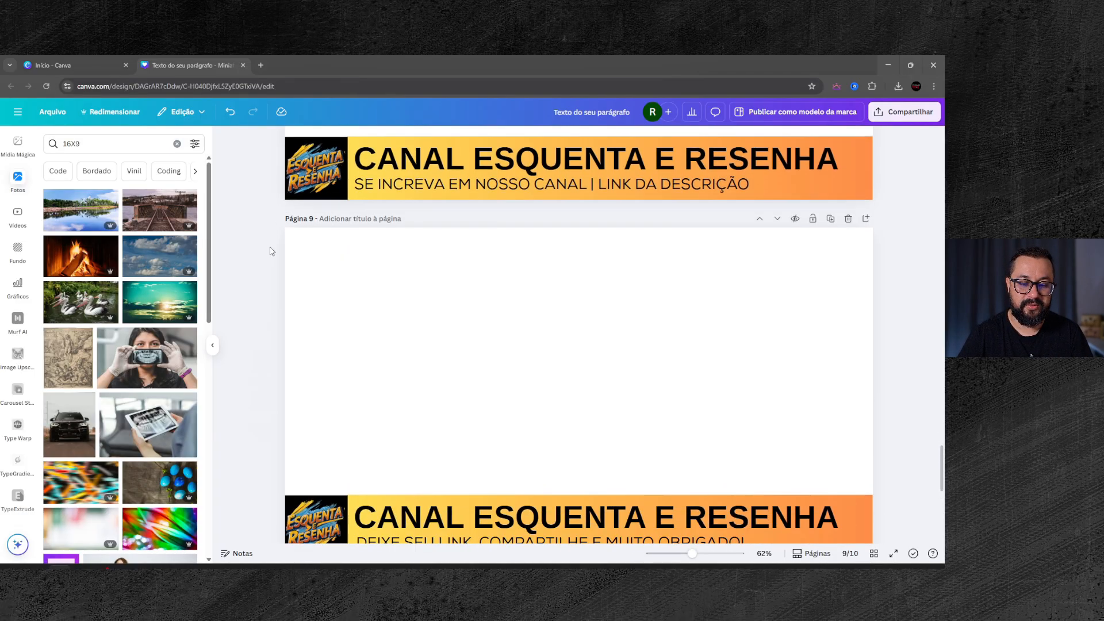
{"action": "scroll", "coordinate": [345, 322], "scroll_direction": "down", "scroll_amount": 1}
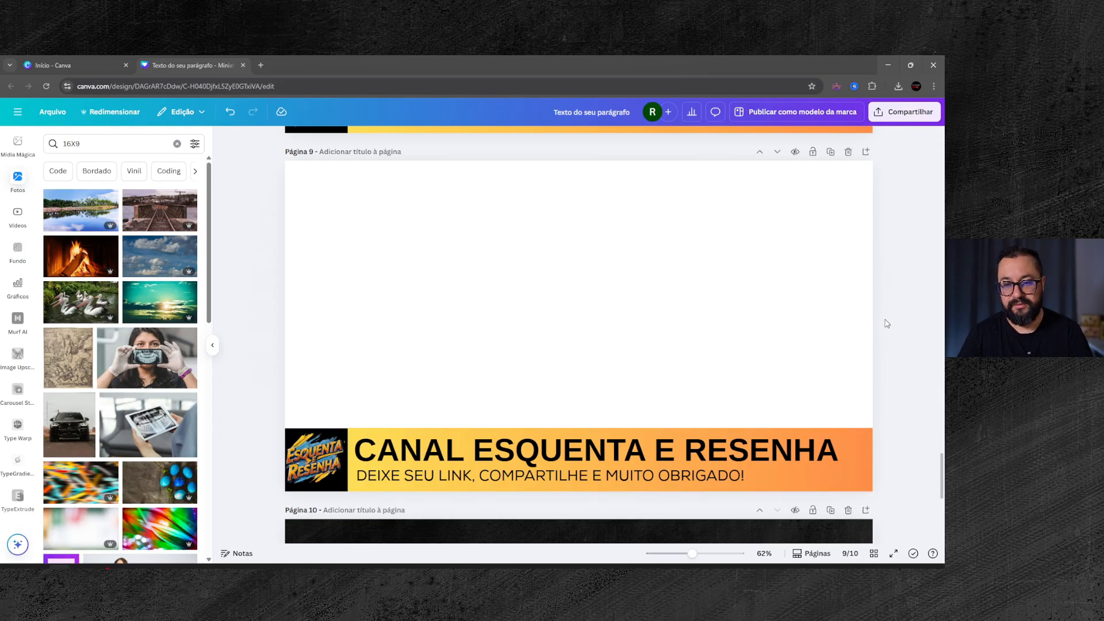
{"action": "scroll", "coordinate": [887, 321], "scroll_direction": "up", "scroll_amount": 1}
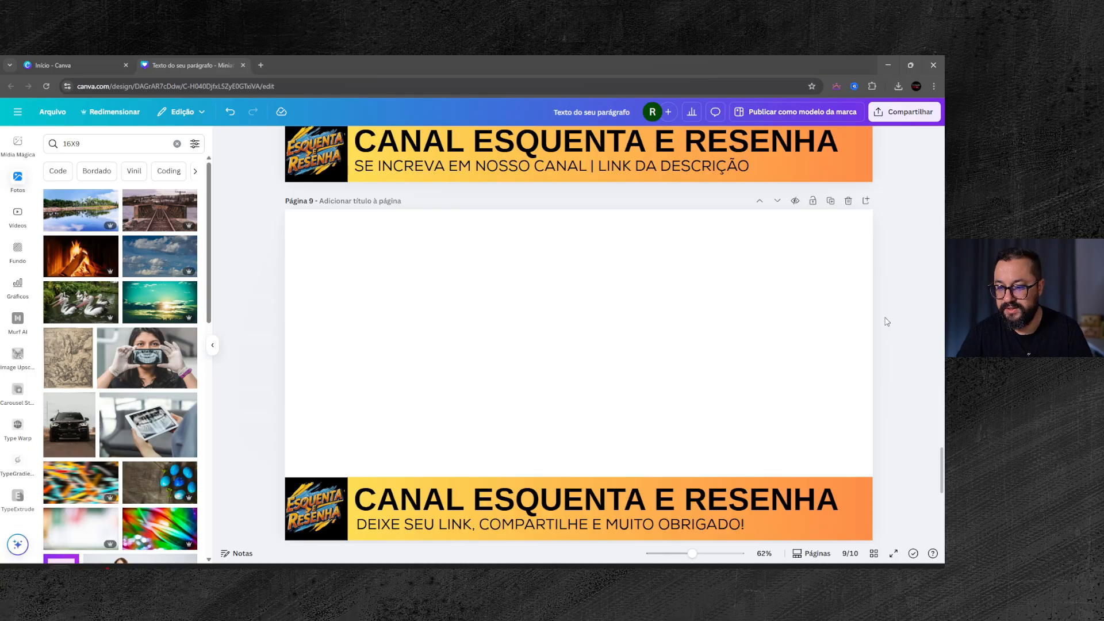
{"action": "scroll", "coordinate": [887, 321], "scroll_direction": "down", "scroll_amount": 5}
{"action": "scroll", "coordinate": [887, 321], "scroll_direction": "up", "scroll_amount": 20}
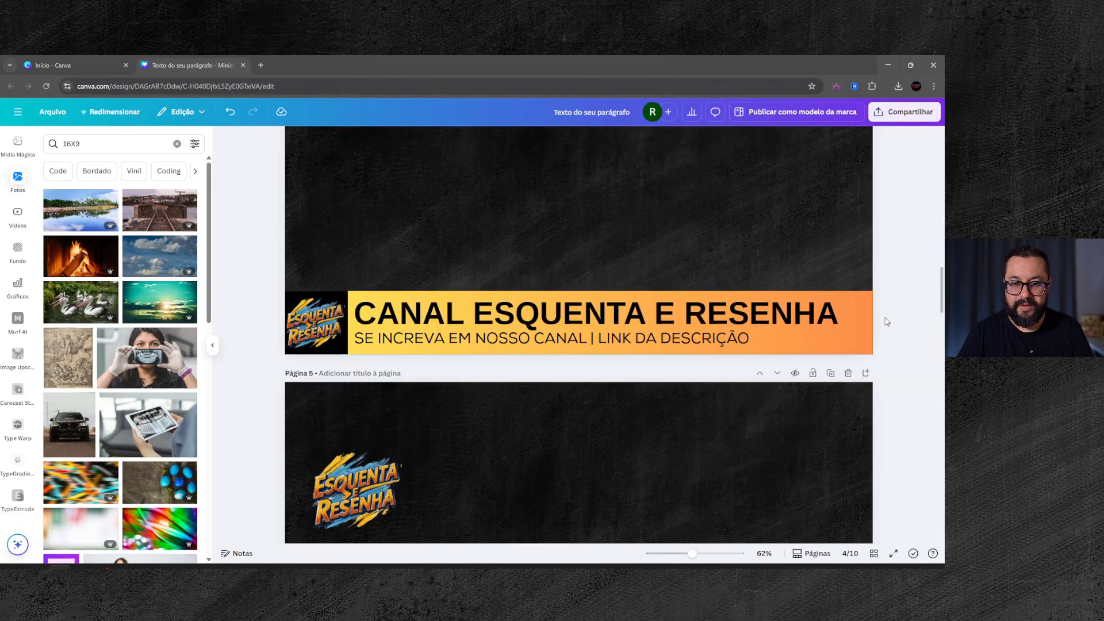
{"action": "scroll", "coordinate": [888, 309], "scroll_direction": "up", "scroll_amount": 5}
Set up a PNG download of all pages (1–10) at 1,920 × 1,080 px with a transparent background
{"action": "left_click", "coordinate": [904, 111]}
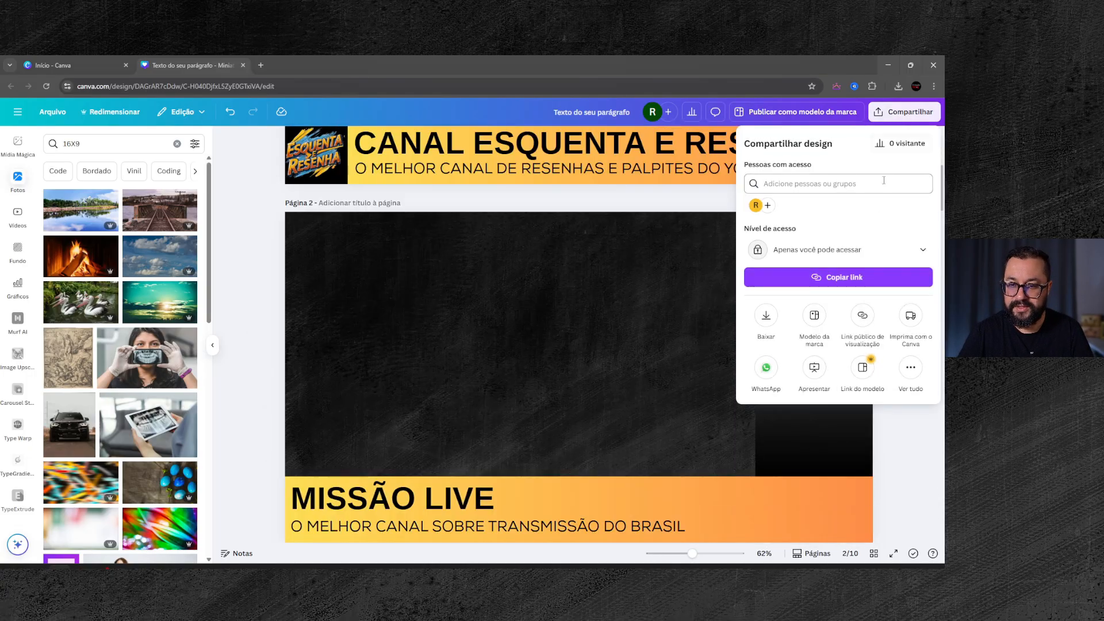
{"action": "left_click", "coordinate": [768, 339]}
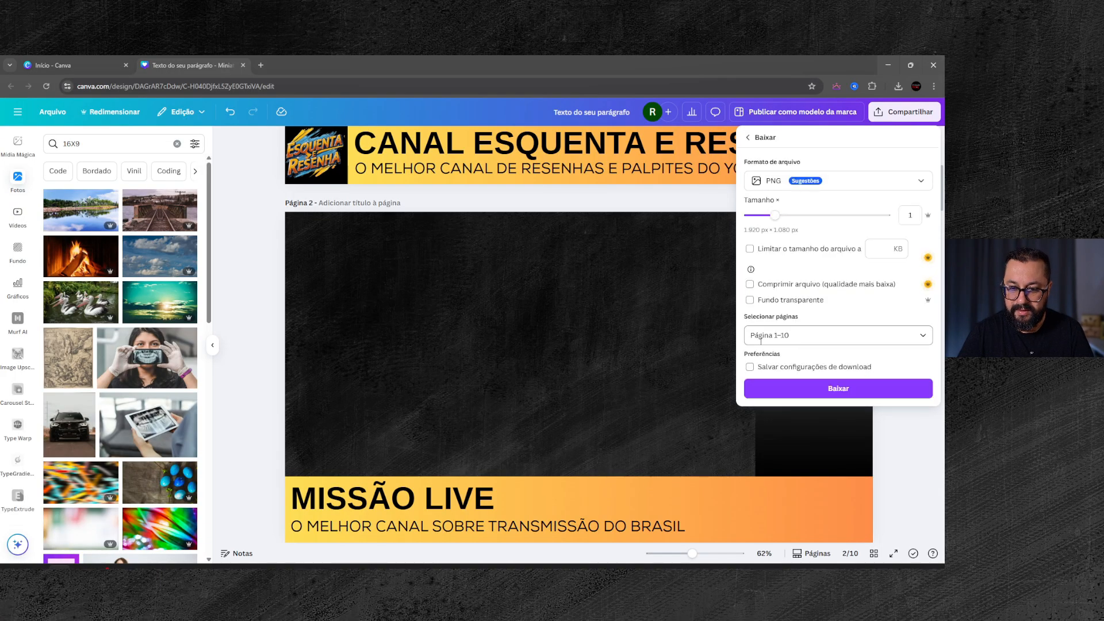
{"action": "left_click", "coordinate": [811, 334]}
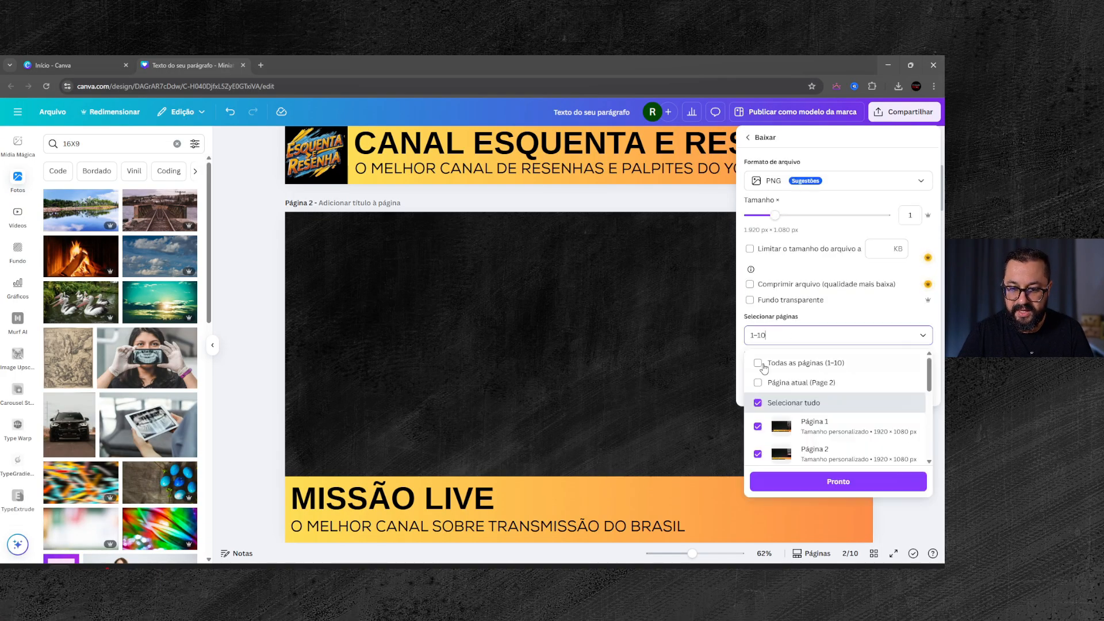
{"action": "scroll", "coordinate": [773, 397], "scroll_direction": "down", "scroll_amount": 3}
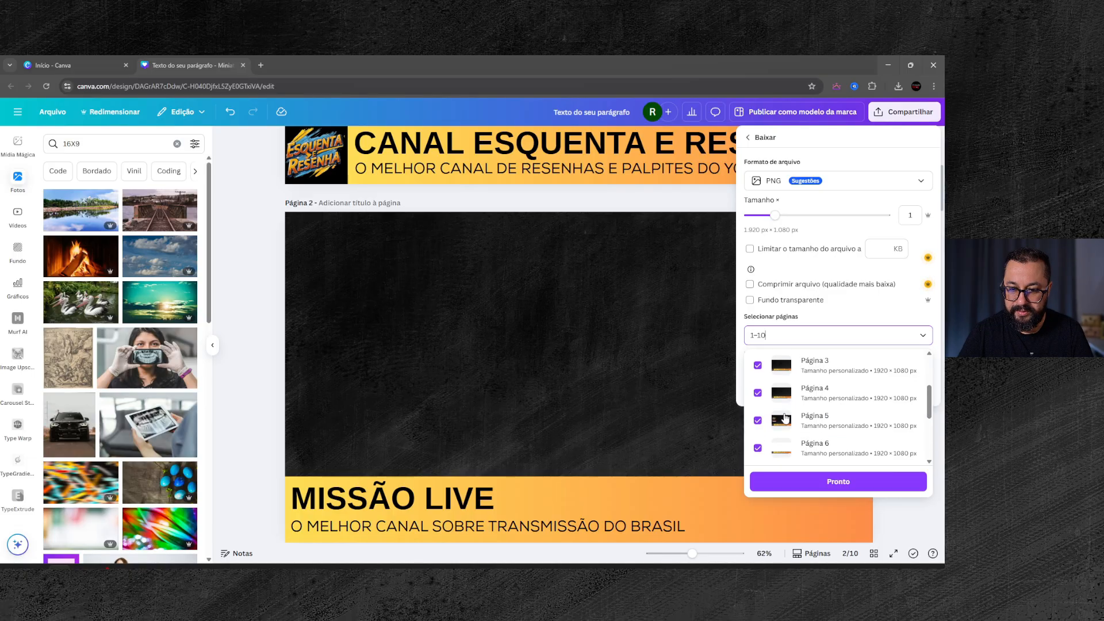
{"action": "scroll", "coordinate": [786, 417], "scroll_direction": "up", "scroll_amount": 3}
{"action": "left_click", "coordinate": [758, 401]}
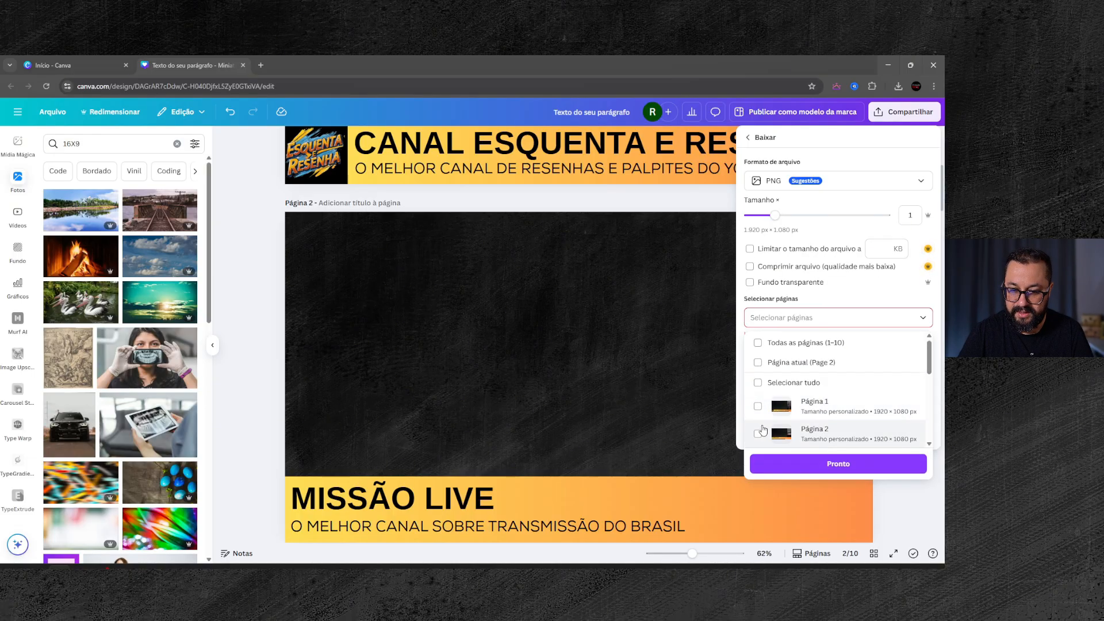
{"action": "left_click", "coordinate": [758, 343]}
{"action": "left_click", "coordinate": [750, 303]}
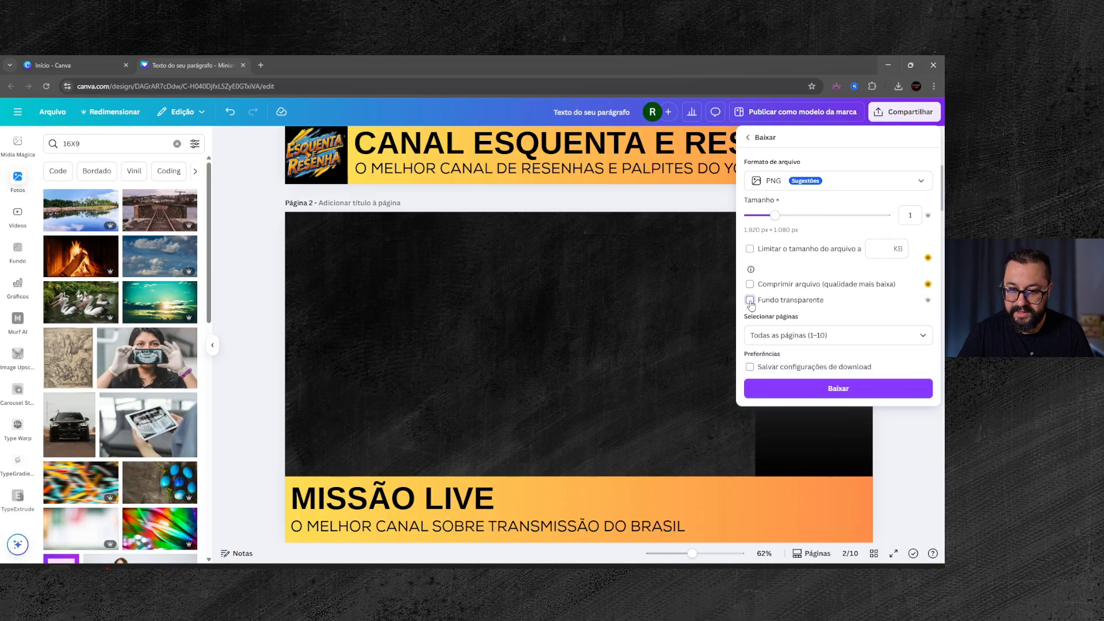
{"action": "left_click", "coordinate": [750, 300]}
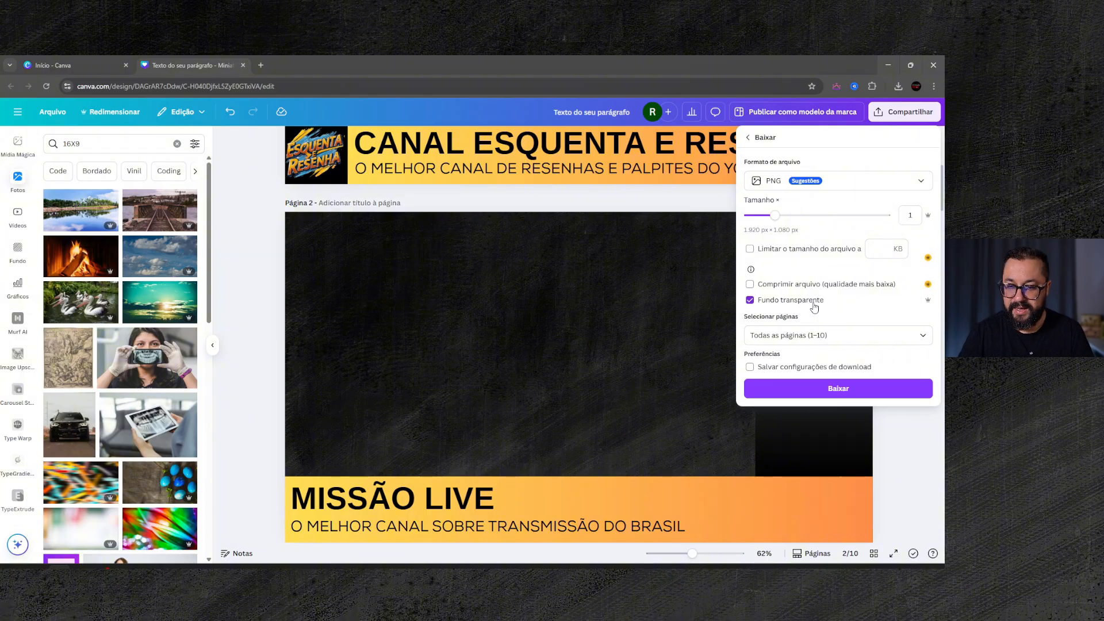
Download all pages as transparent PNGs and check the exported FUNDO.png and MISSAO LIVE.png images in the tutorial folder
{"action": "left_click", "coordinate": [838, 389]}
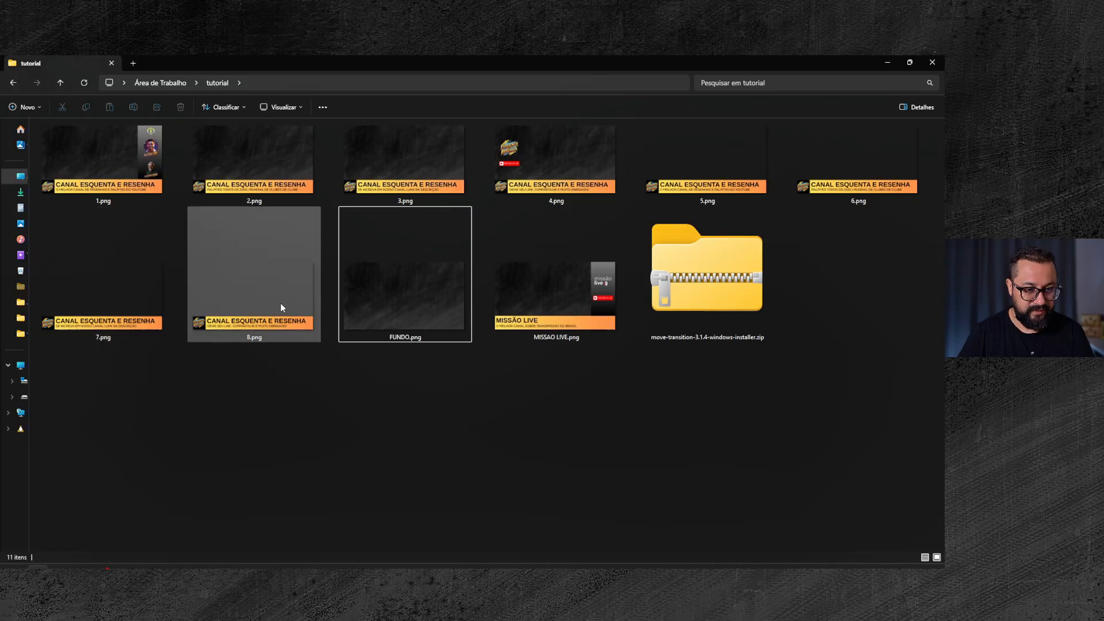
{"action": "left_click", "coordinate": [413, 293]}
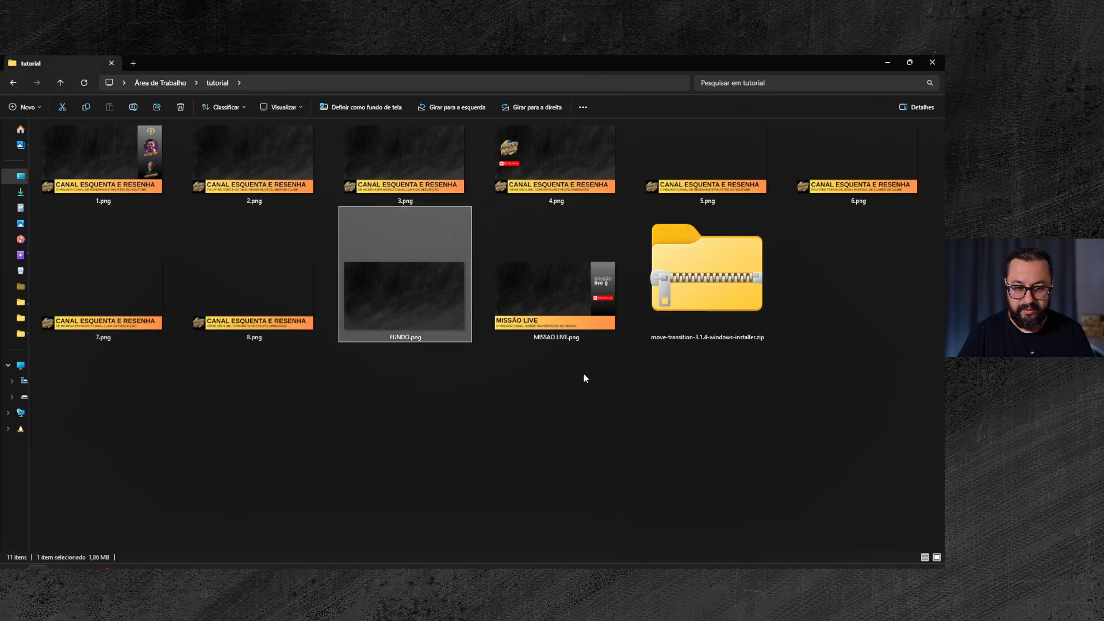
{"action": "left_click", "coordinate": [573, 290]}
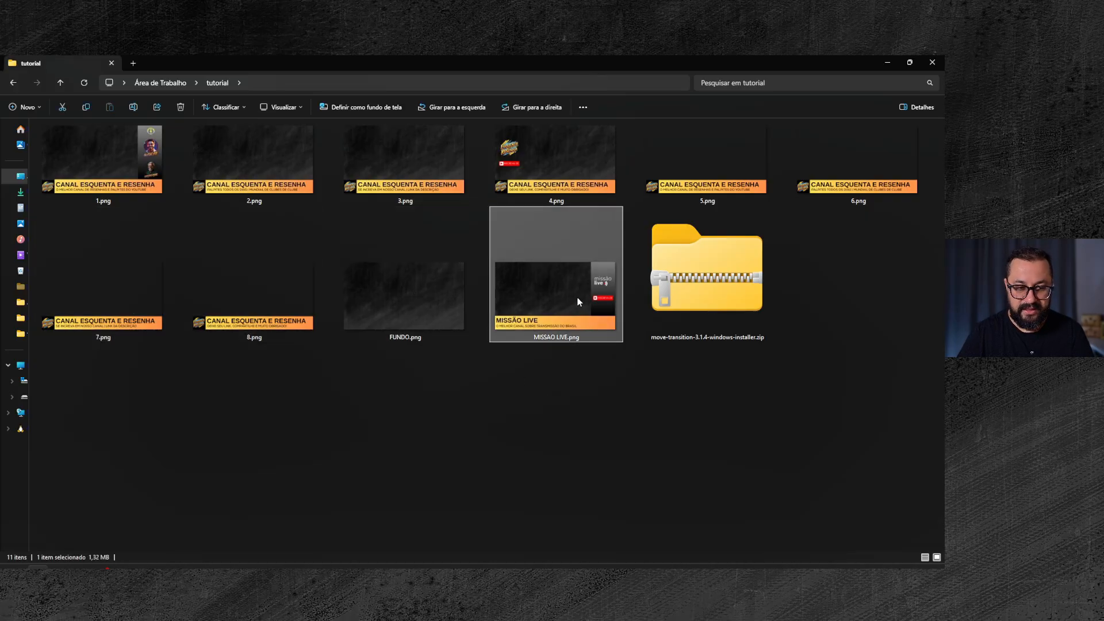
{"action": "left_click", "coordinate": [710, 393]}
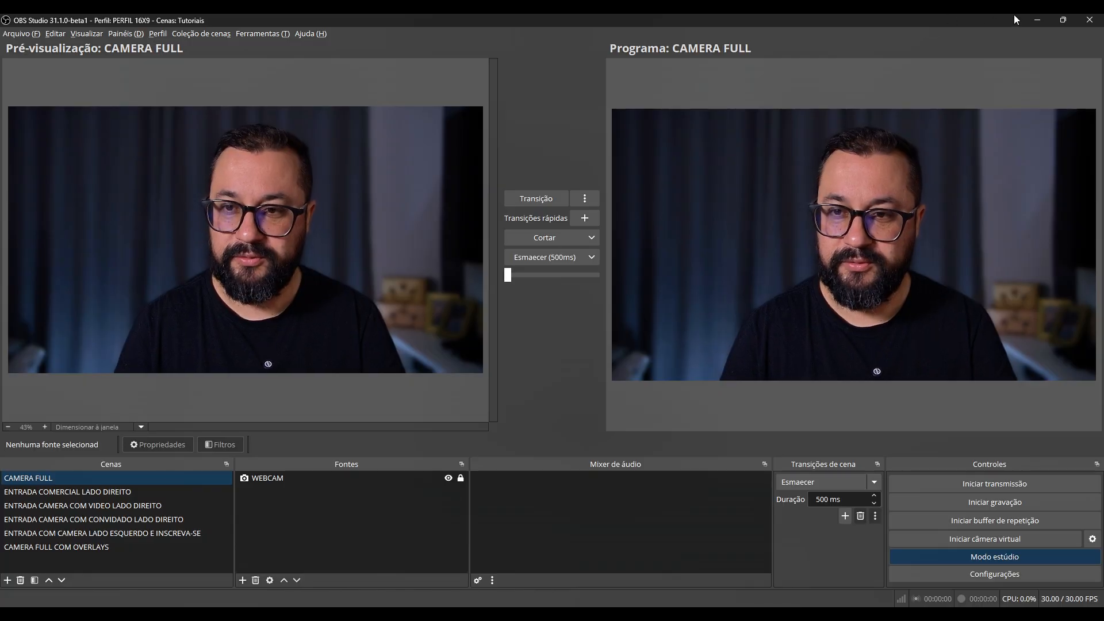
In OBS, add FUNDO.png beneath WEBCAM in the CAMERA FULL scene and lock both sources
{"action": "left_click", "coordinate": [1037, 20]}
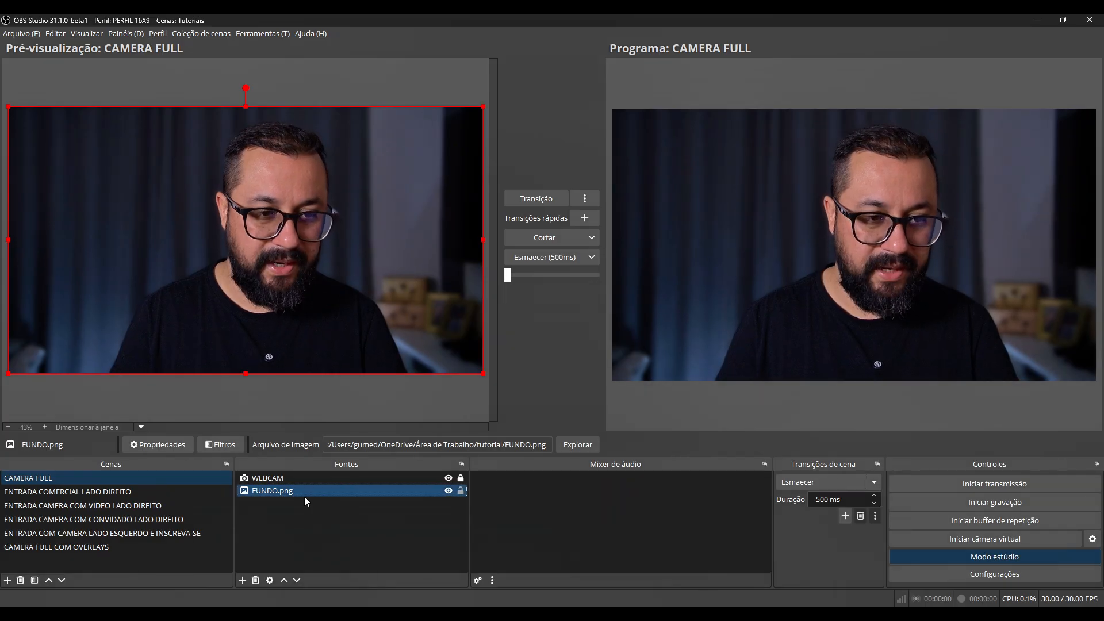
{"action": "left_click", "coordinate": [461, 492]}
{"action": "left_click", "coordinate": [461, 479]}
{"action": "left_click", "coordinate": [395, 533]}
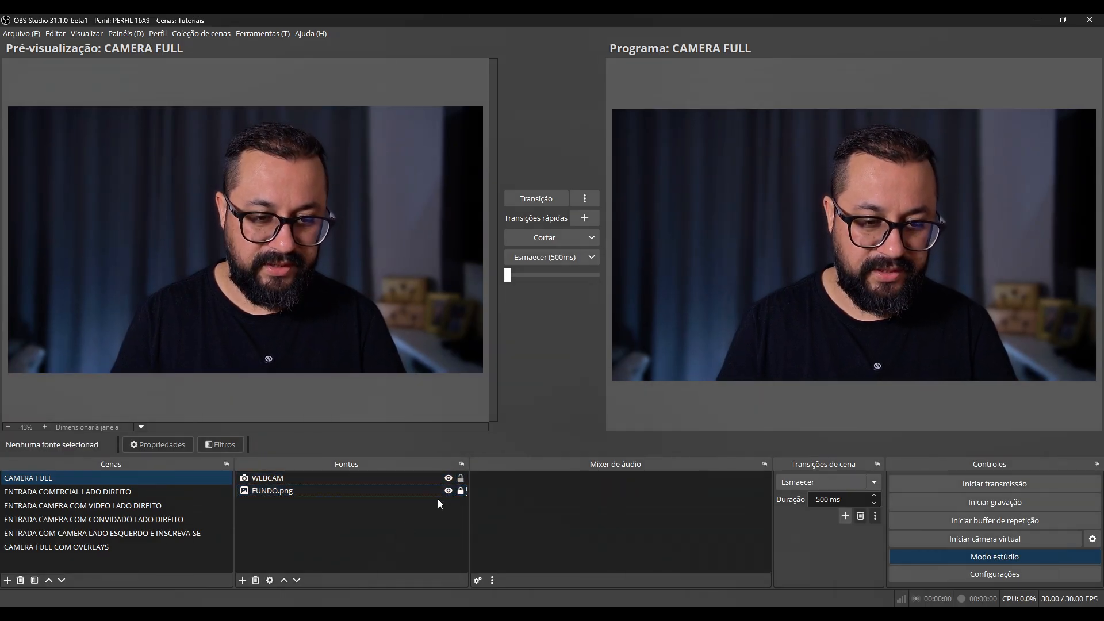
{"action": "left_click", "coordinate": [461, 479]}
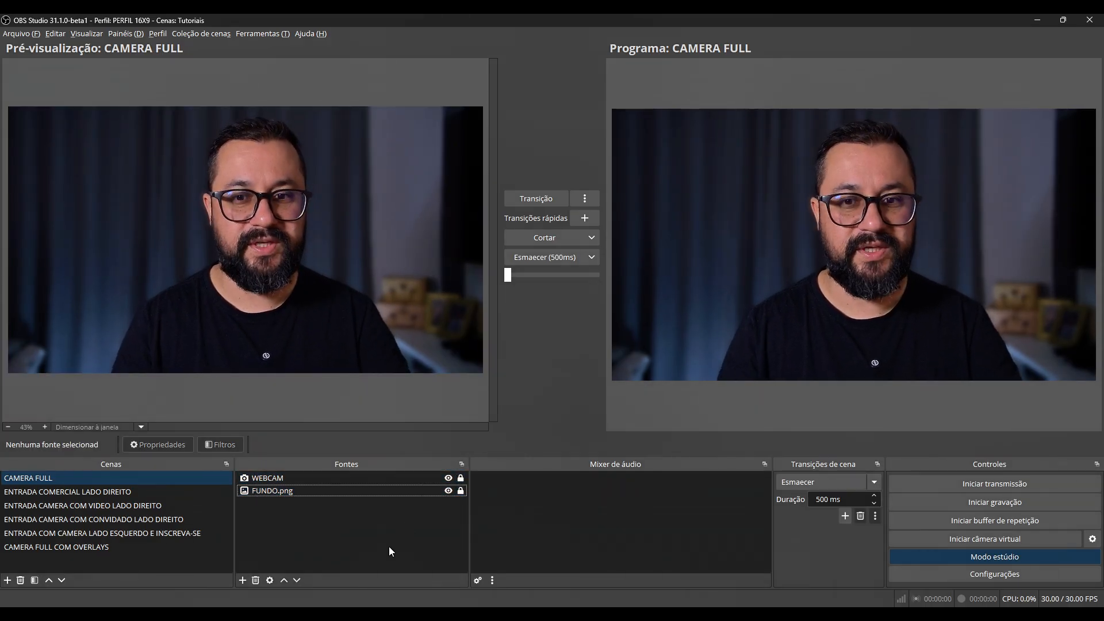
Add 1.png, MISSAO LIVE.png and FUNDO.png to the ENTRADA COMERCIAL LADO DIREITO scene, ordering WEBCAM above them and FUNDO.png lowest
{"action": "left_click", "coordinate": [143, 492]}
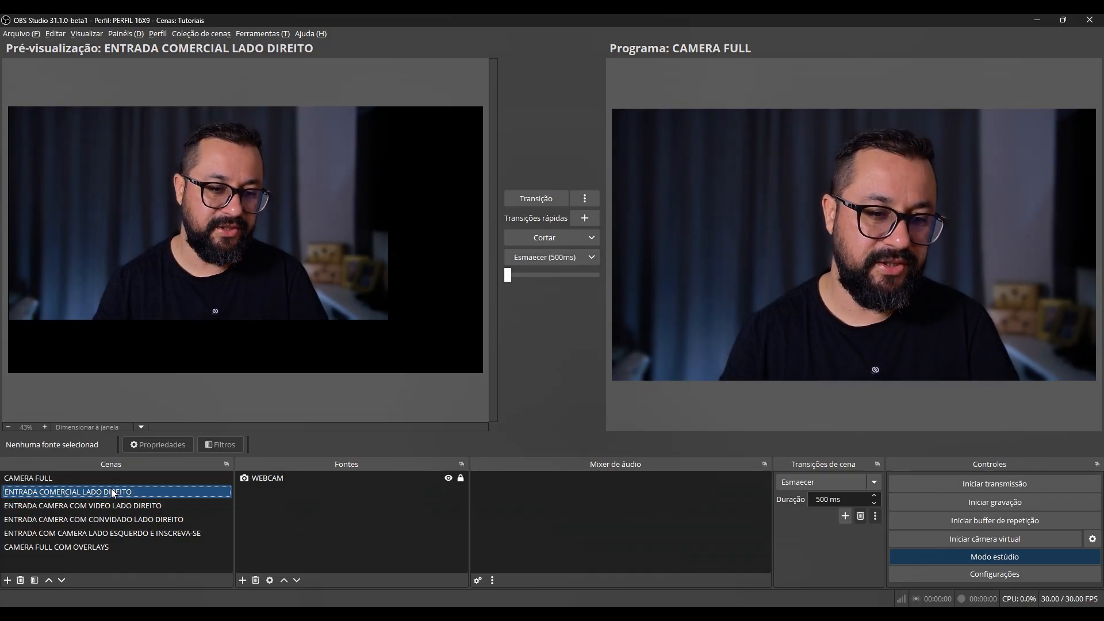
{"action": "left_click", "coordinate": [278, 479]}
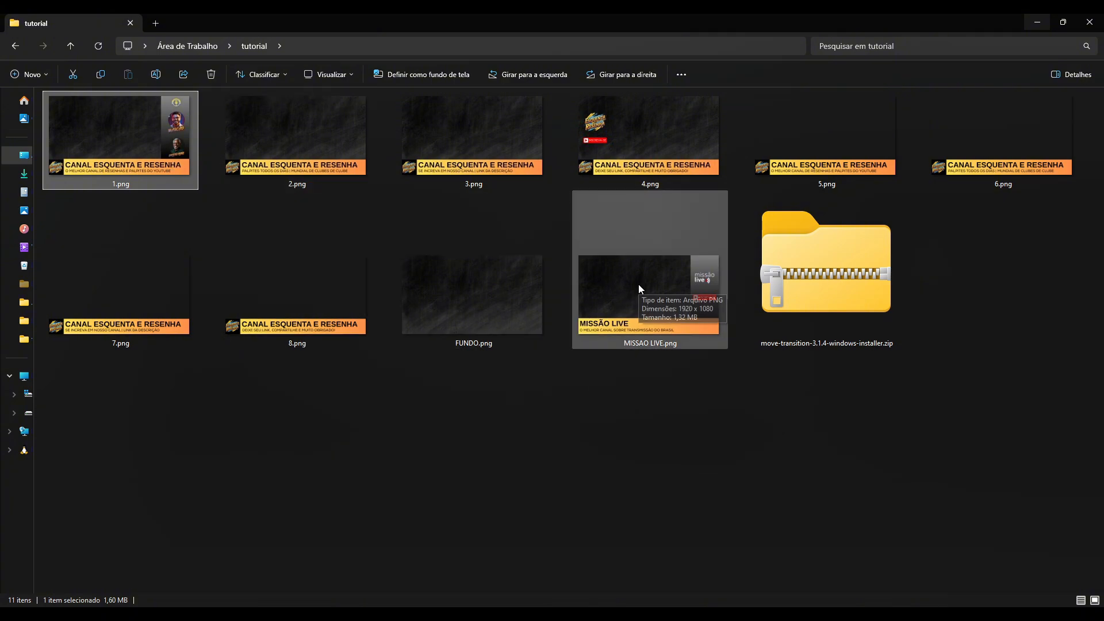
{"action": "left_click", "coordinate": [633, 329], "text": "ctrl"}
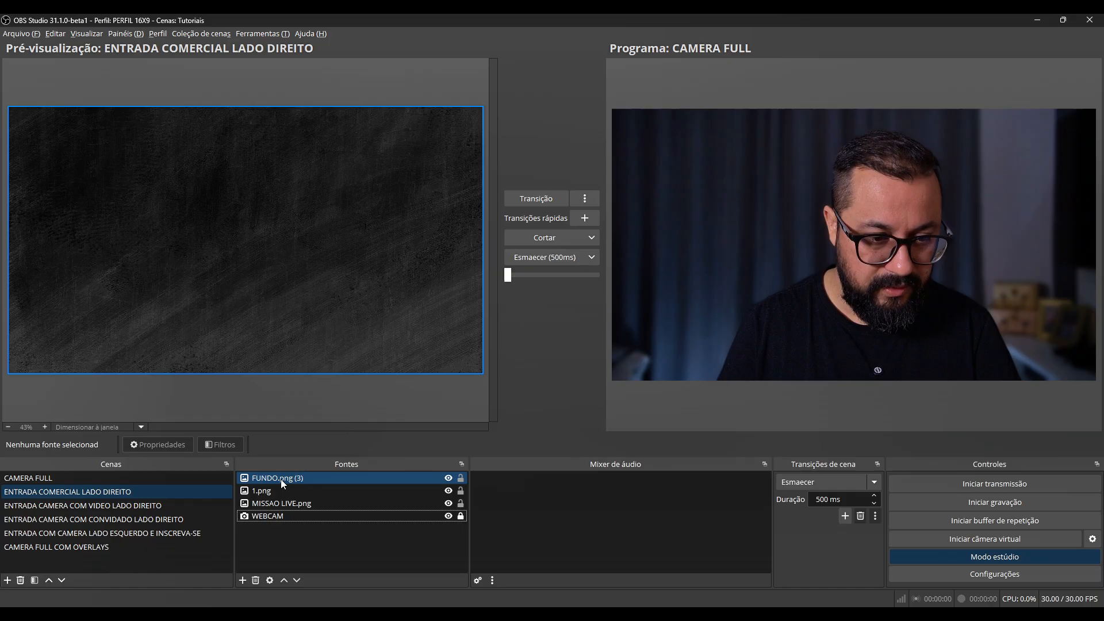
{"action": "left_click_drag", "start_coordinate": [280, 479], "coordinate": [294, 526]}
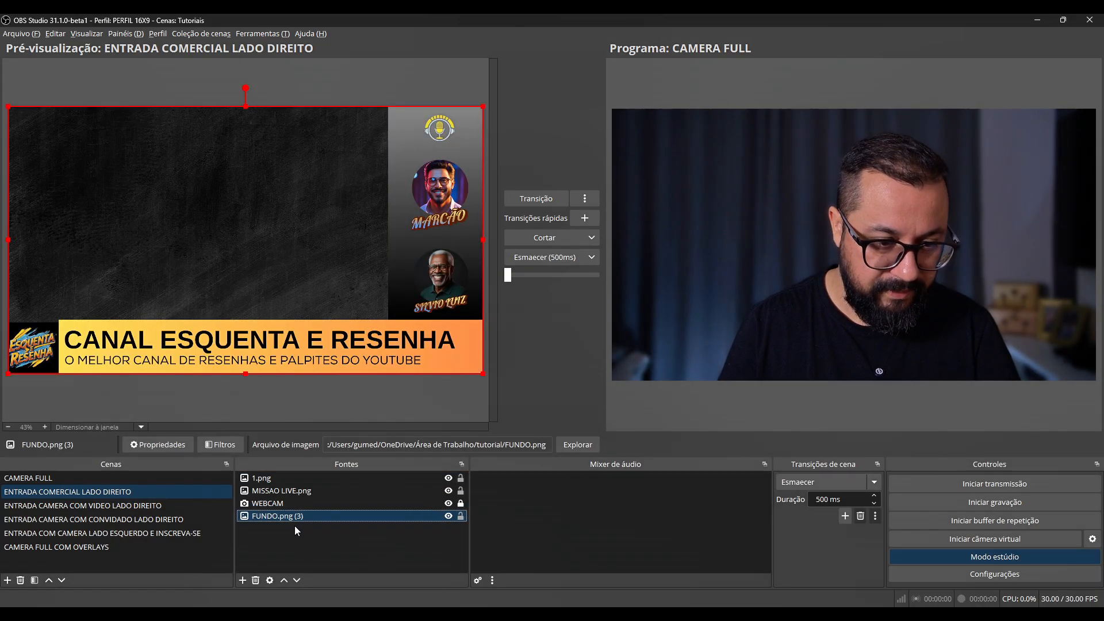
{"action": "mouse_move", "coordinate": [277, 481]}
{"action": "left_mouse_down"}
{"action": "mouse_move", "coordinate": [284, 496]}
{"action": "mouse_move", "coordinate": [284, 477]}
{"action": "left_mouse_up"}
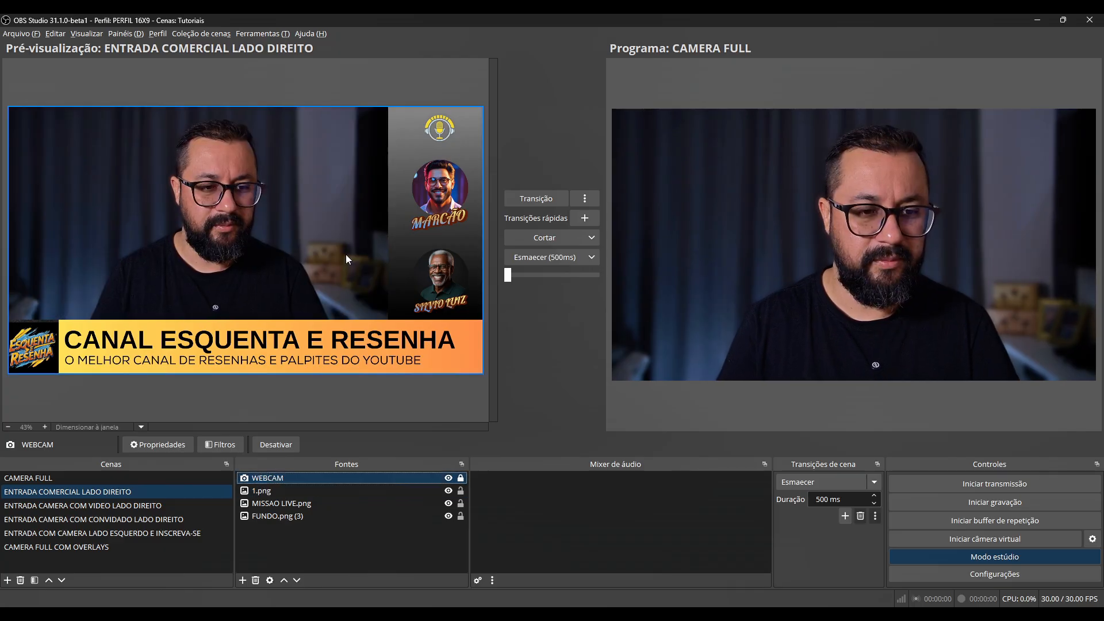
Lock the 1.png, MISSAO LIVE.png and FUNDO.png sources in the commercial scene and select the webcam in the preview
{"action": "left_click", "coordinate": [460, 495]}
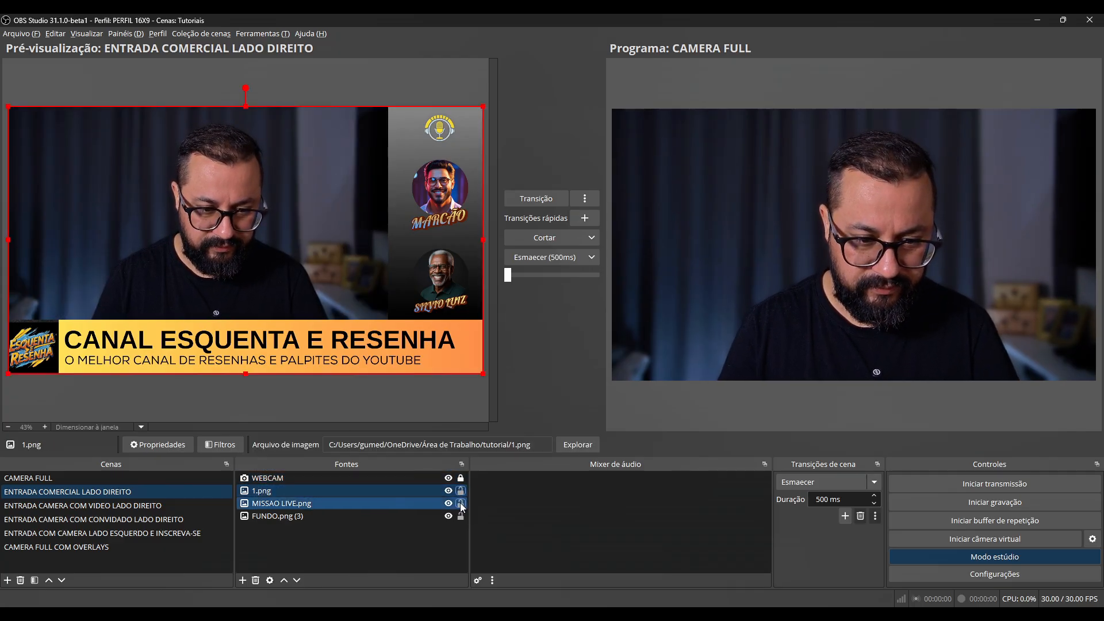
{"action": "left_click", "coordinate": [460, 503]}
{"action": "left_click", "coordinate": [461, 516]}
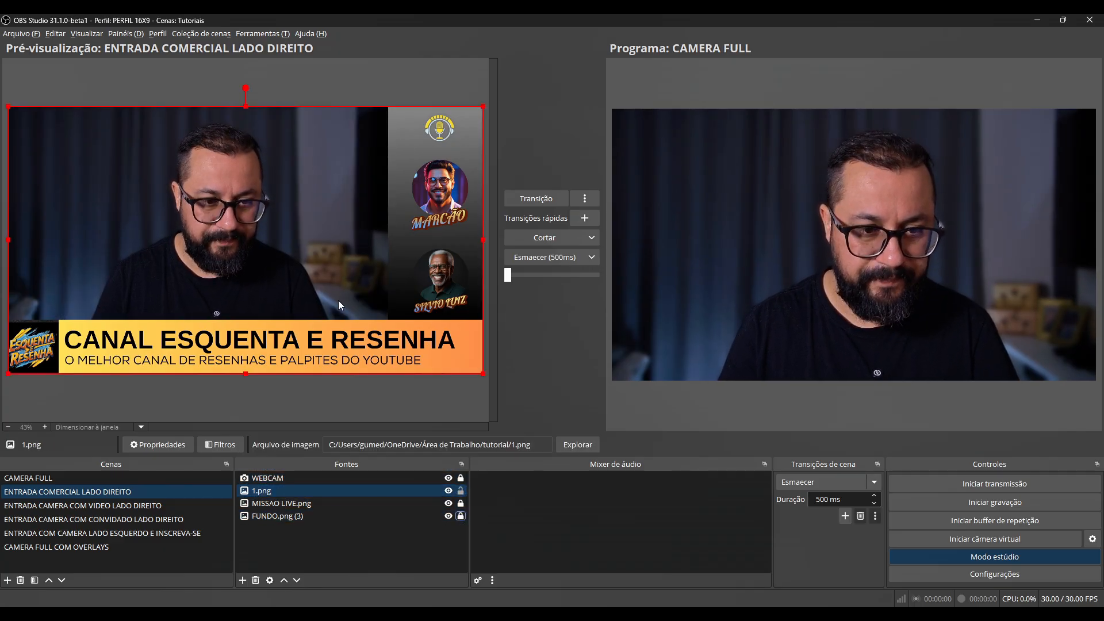
{"action": "left_click", "coordinate": [461, 490]}
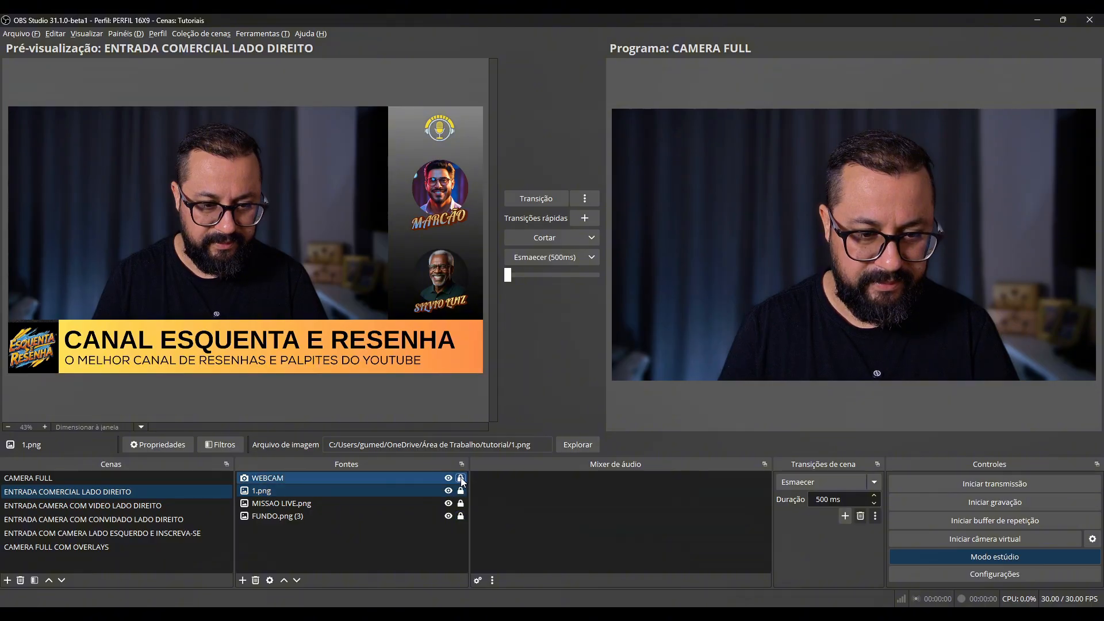
{"action": "left_click", "coordinate": [335, 294]}
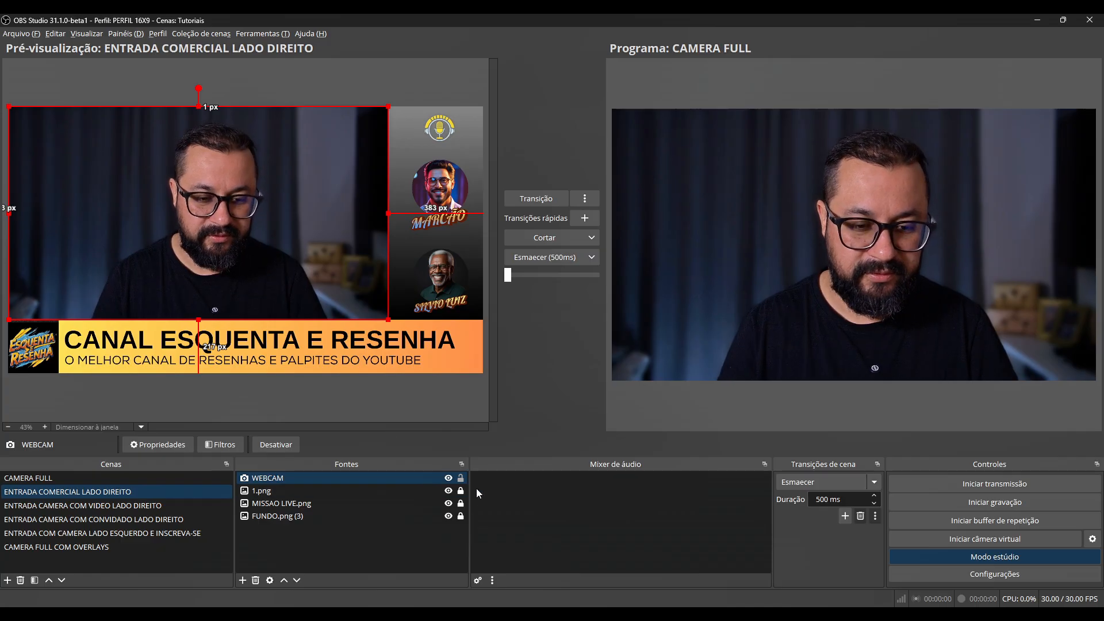
Add 2.png and FUNDO.png beneath the webcam and video in ENTRADA CAMERA COM VIDEO LADO DIREITO, and play PLUGIN PTZ USB UVC.mp4
{"action": "left_click", "coordinate": [74, 506]}
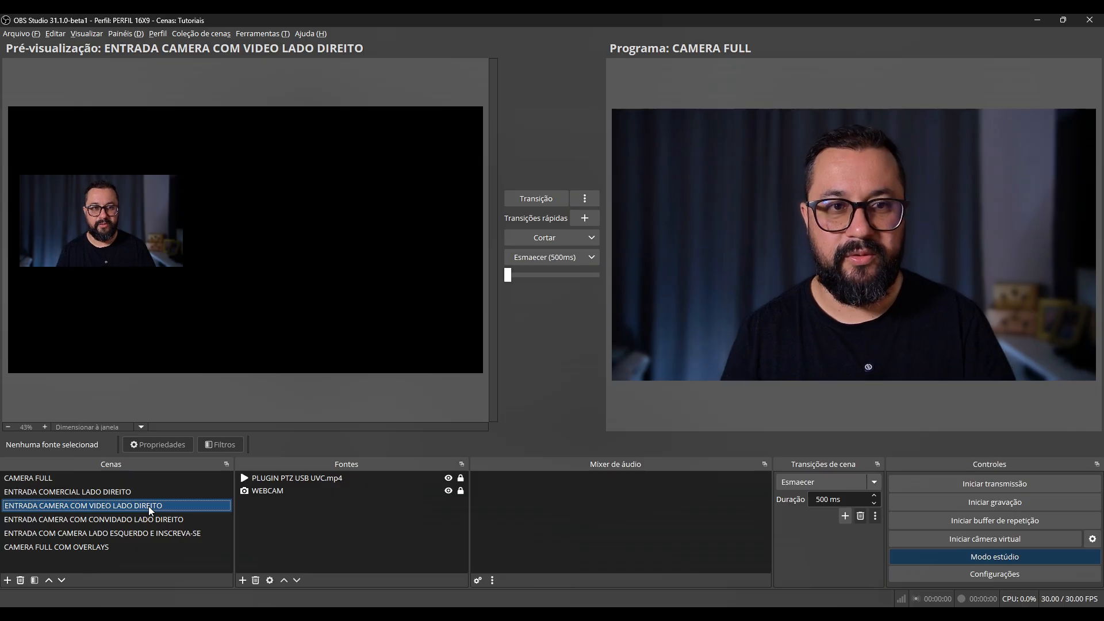
{"action": "mouse_move", "coordinate": [290, 492]}
{"action": "left_mouse_down"}
{"action": "mouse_move", "coordinate": [292, 534]}
{"action": "mouse_move", "coordinate": [266, 486]}
{"action": "mouse_move", "coordinate": [279, 508]}
{"action": "left_mouse_up"}
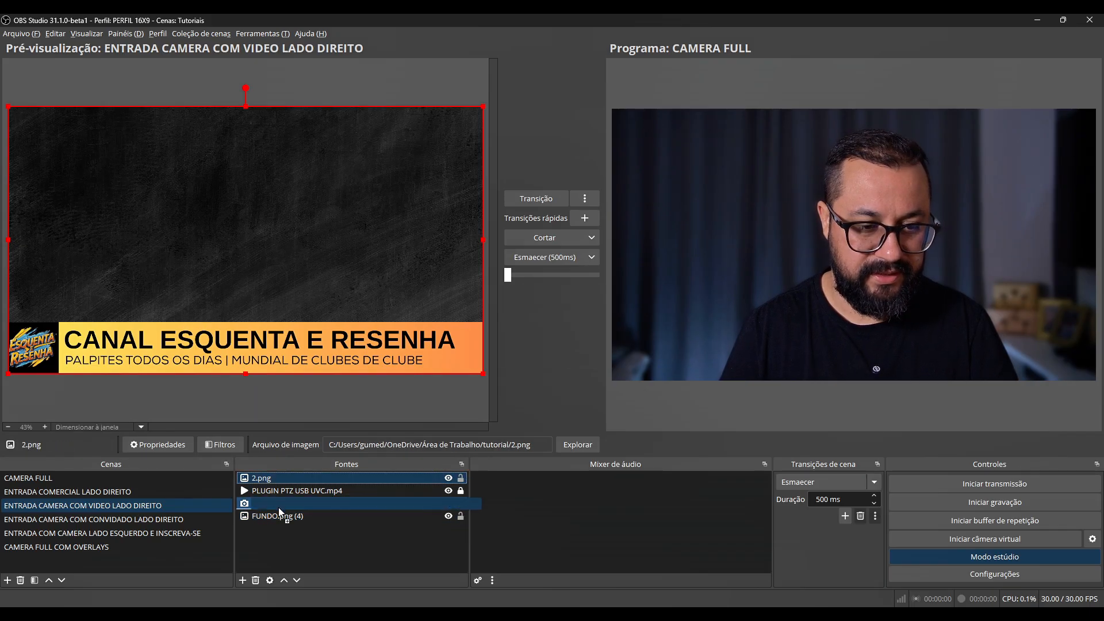
{"action": "left_click", "coordinate": [335, 478]}
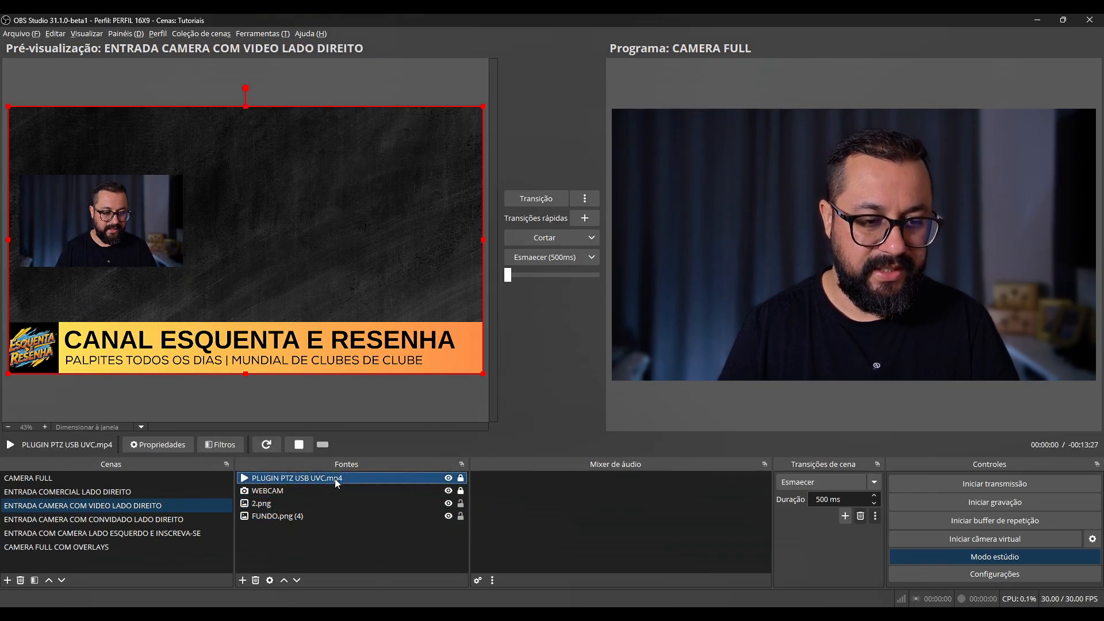
{"action": "left_click", "coordinate": [266, 445]}
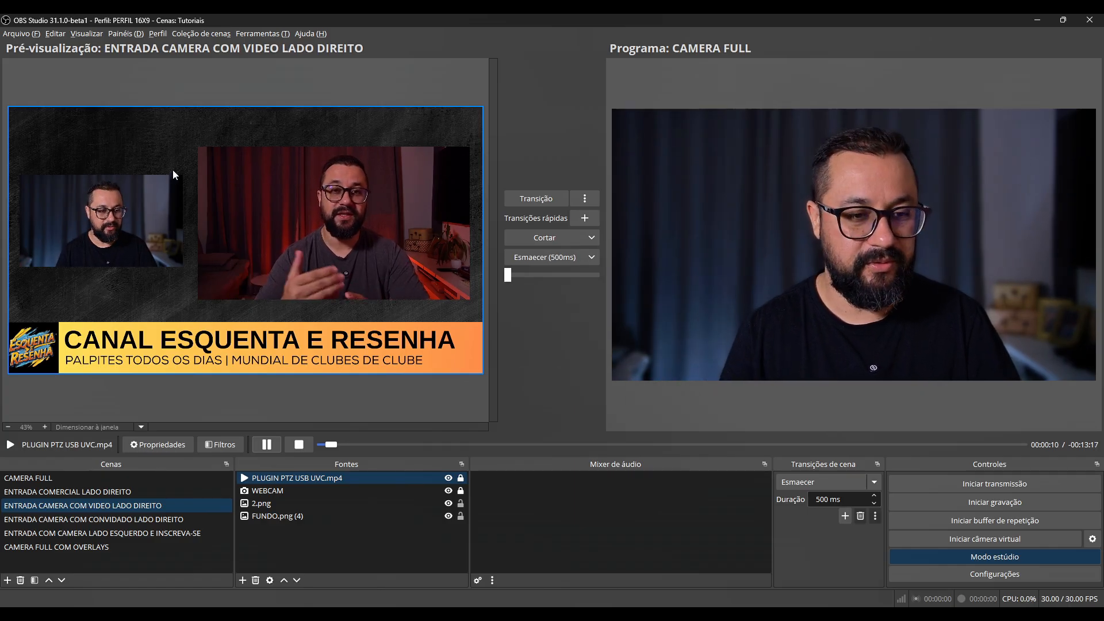
Add 3.png and FUNDO.png to ENTRADA CAMERA COM CONVIDADO LADO DIREITO, placing them beneath Clone de Fonte and WEBCAM with FUNDO.png lowest
{"action": "left_click", "coordinate": [99, 520]}
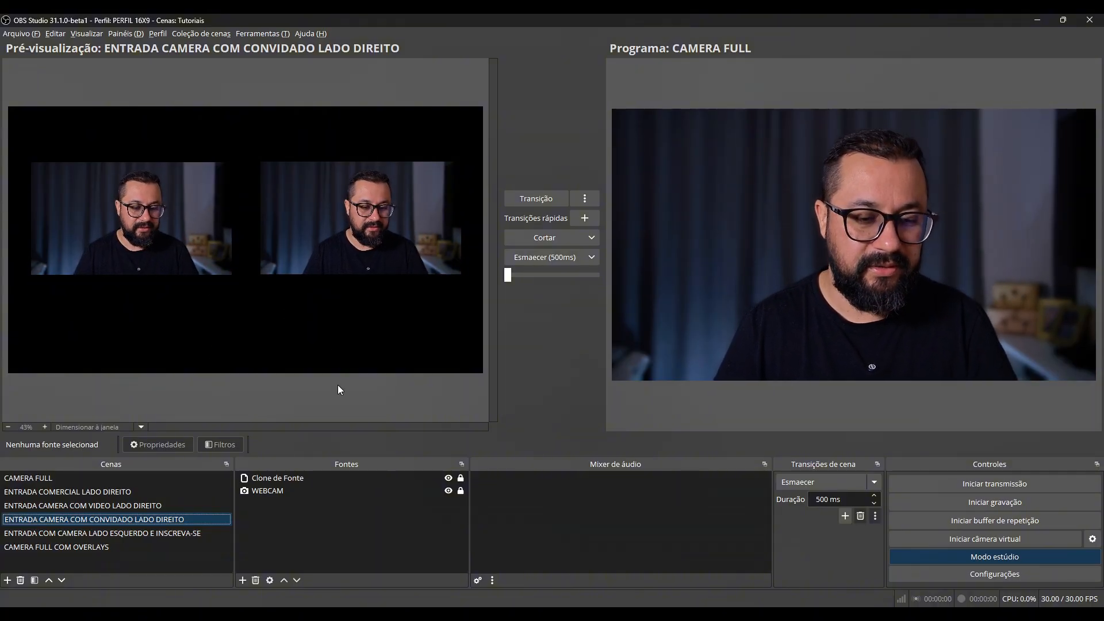
{"action": "key", "text": "alt+Tab"}
{"action": "left_click", "coordinate": [483, 155]}
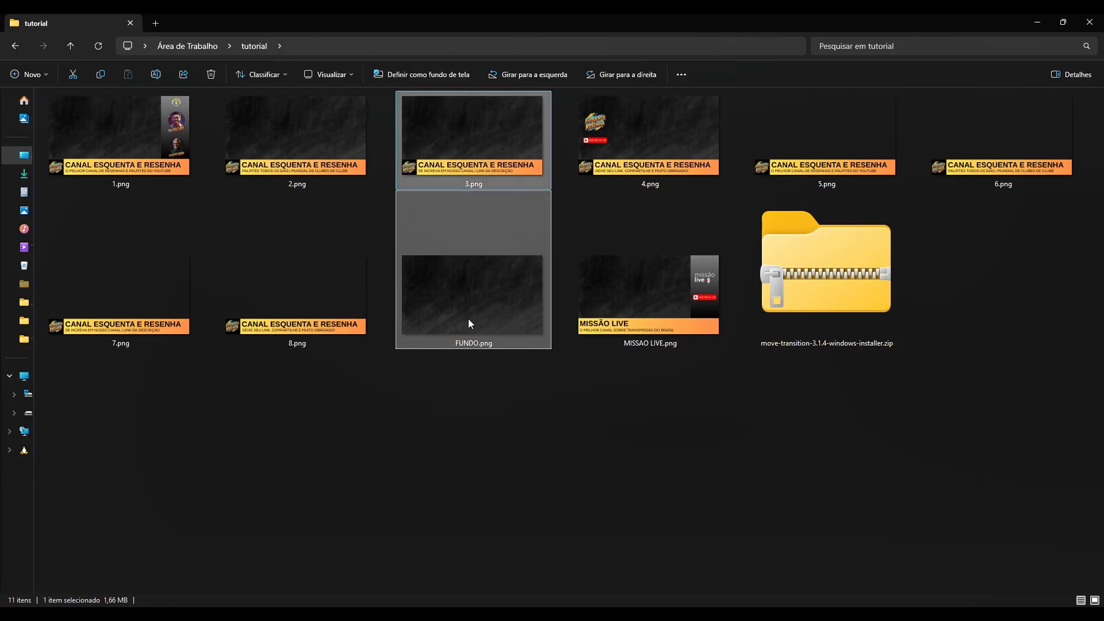
{"action": "left_click_drag", "start_coordinate": [481, 315], "coordinate": [340, 523]}
{"action": "key", "text": "alt+Tab"}
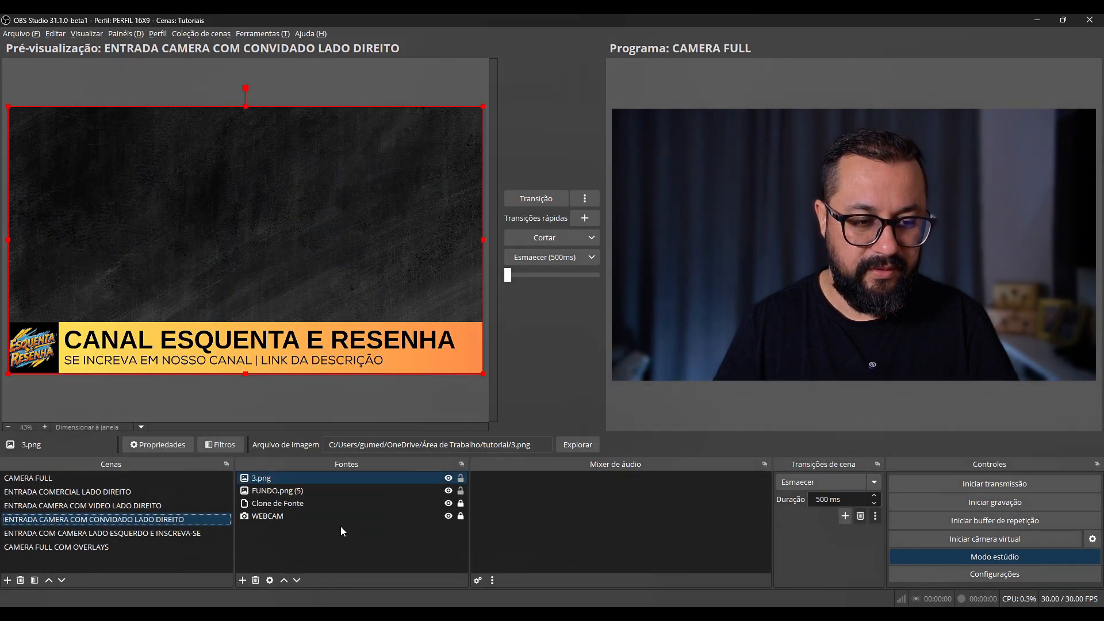
{"action": "mouse_move", "coordinate": [289, 490]}
{"action": "left_mouse_down"}
{"action": "mouse_move", "coordinate": [296, 535]}
{"action": "mouse_move", "coordinate": [271, 487]}
{"action": "mouse_move", "coordinate": [281, 506]}
{"action": "left_mouse_up"}
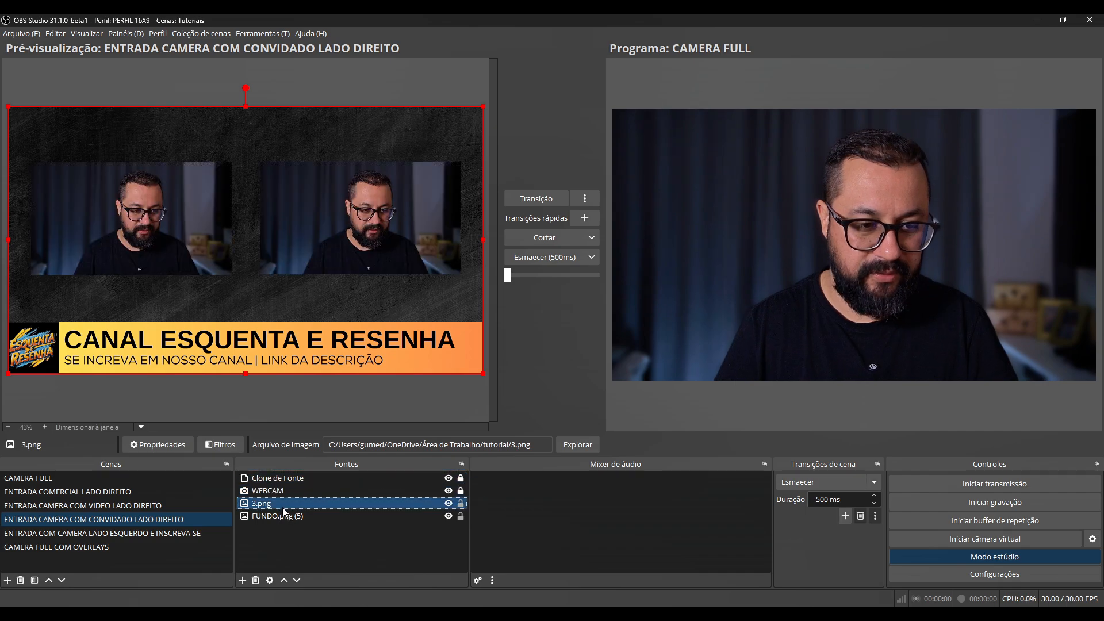
{"action": "left_click", "coordinate": [358, 543]}
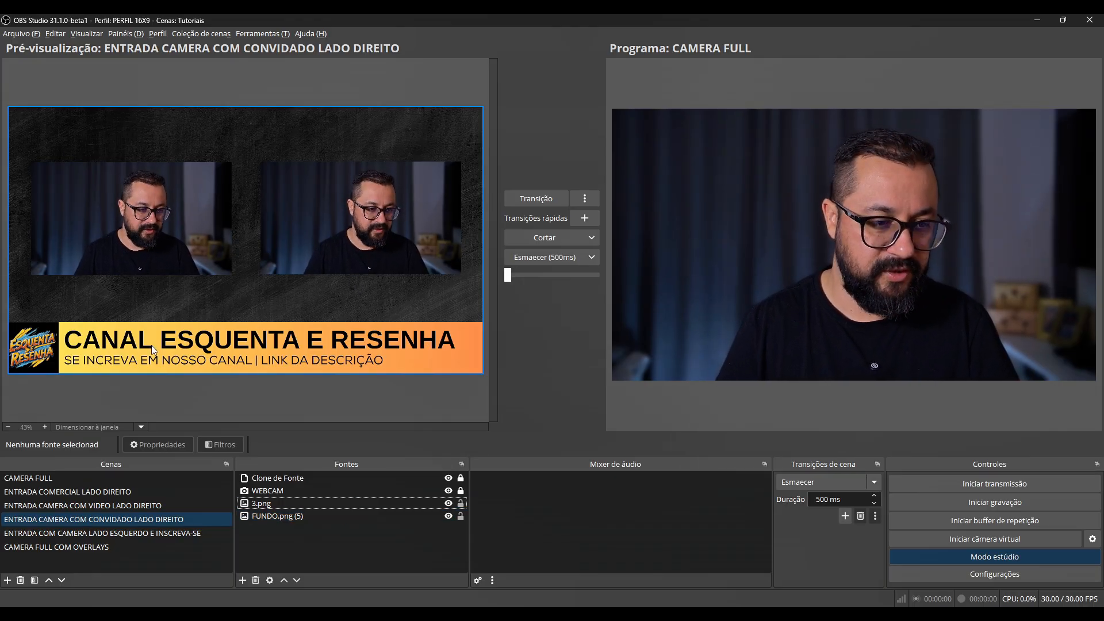
Add 4.png and FUNDO.png beneath WEBCAM in ENTRADA COM CAMERA LADO ESQUERDO E INSCREVA-SE, and lock all three sources
{"action": "left_click", "coordinate": [171, 533]}
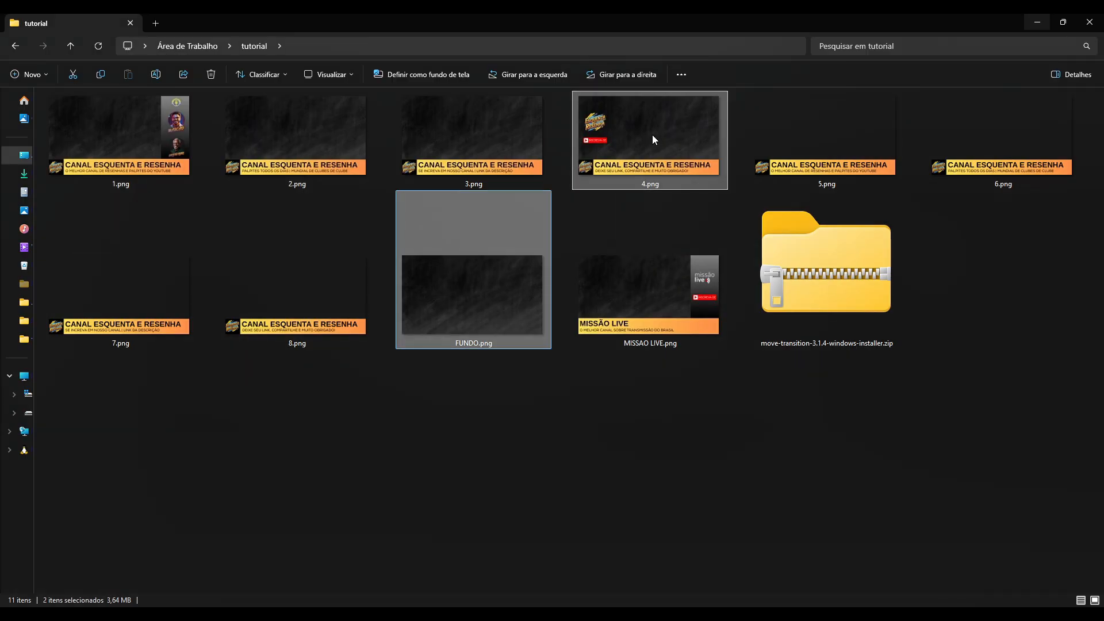
{"action": "left_click_drag", "start_coordinate": [652, 139], "coordinate": [311, 521]}
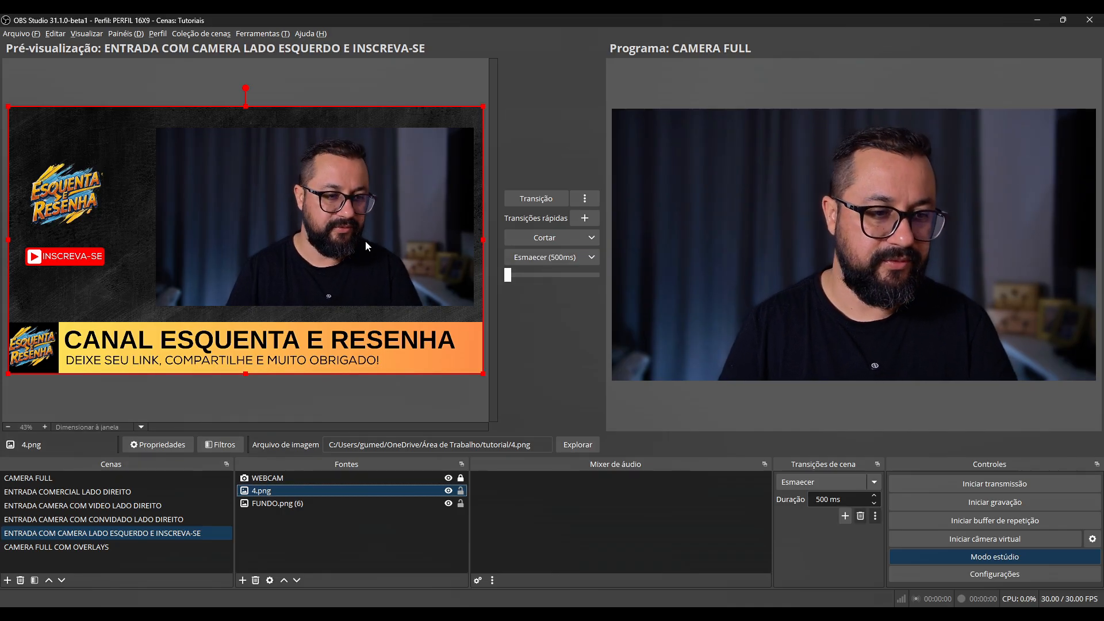
{"action": "left_click", "coordinate": [460, 491]}
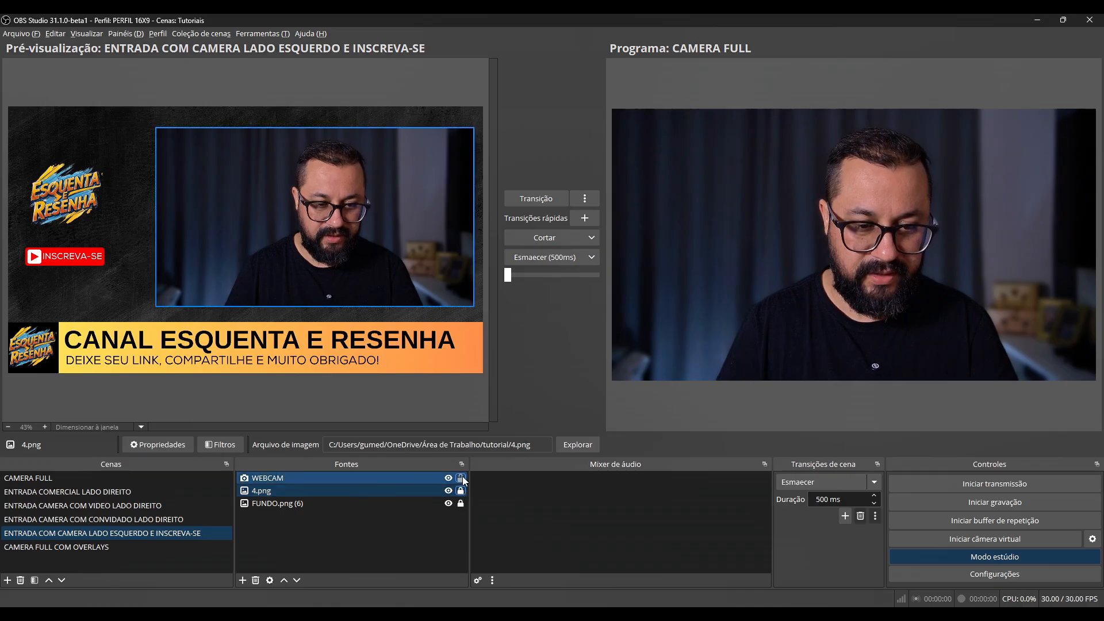
{"action": "left_click", "coordinate": [461, 477]}
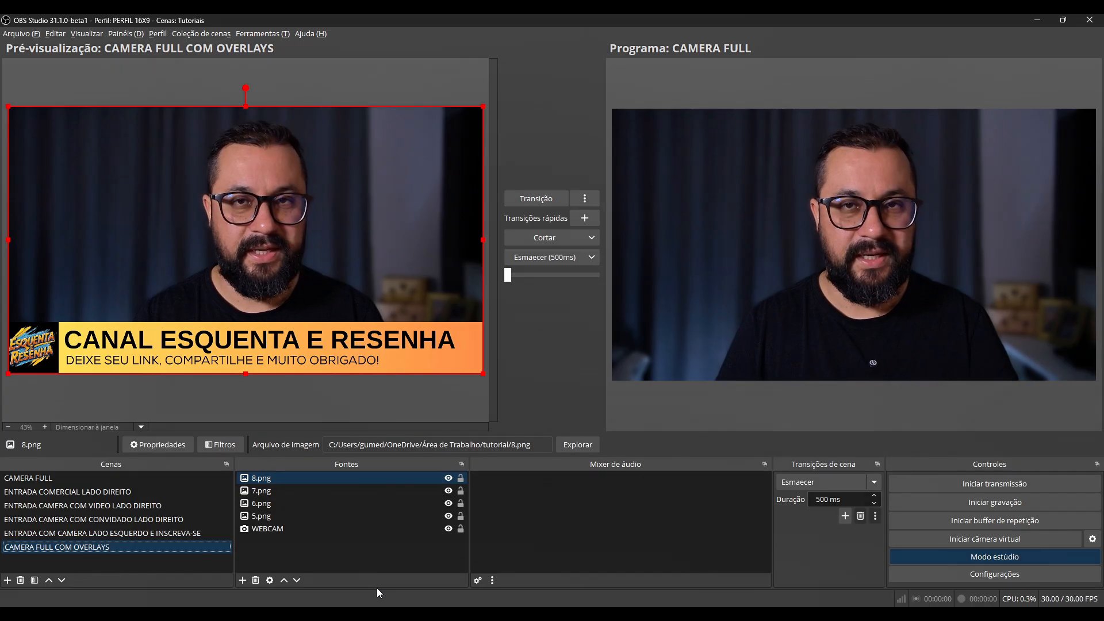
Hide the 5.png, 6.png and 7.png overlays in the CAMERA FULL COM OVERLAYS scene, keeping only the 8.png overlay shown over the webcam
{"action": "left_click", "coordinate": [448, 478]}
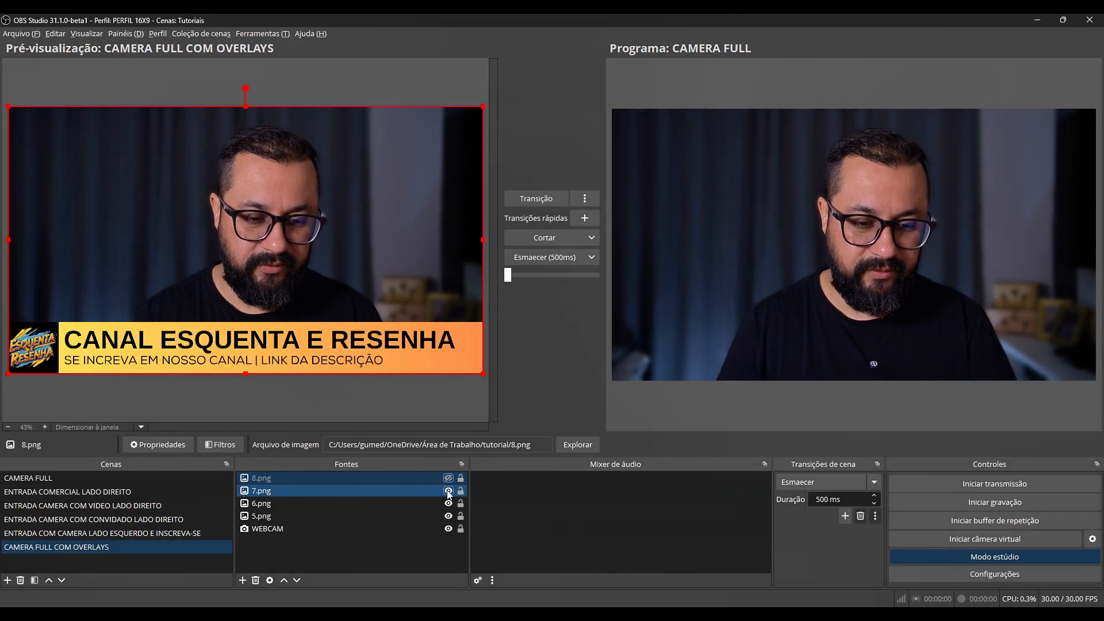
{"action": "left_click", "coordinate": [448, 491]}
{"action": "left_click", "coordinate": [448, 504]}
{"action": "left_click", "coordinate": [449, 516]}
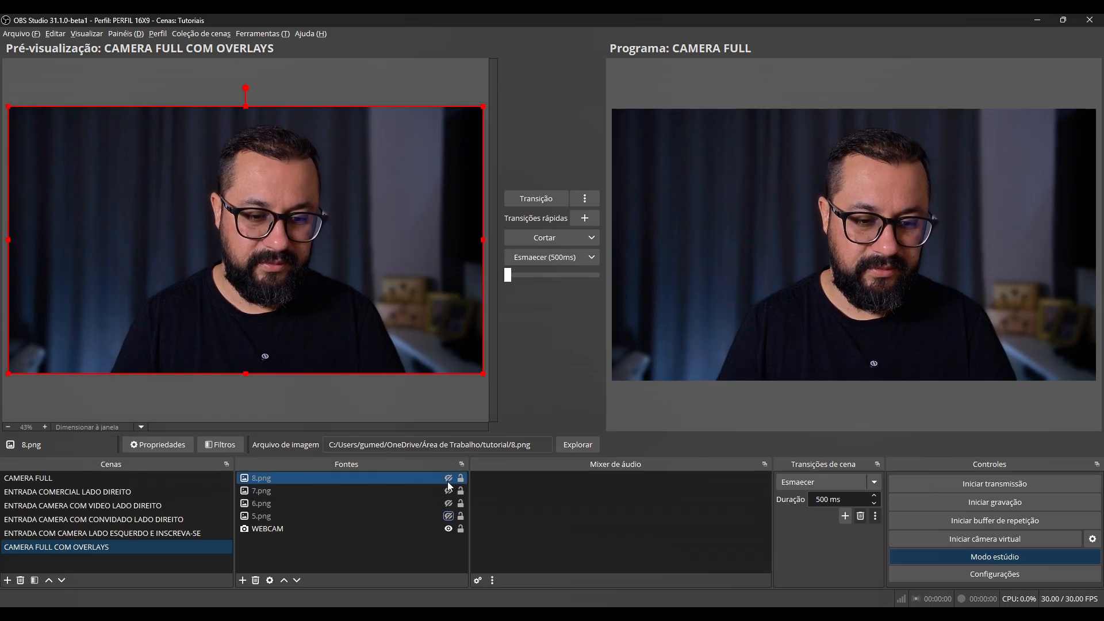
{"action": "left_click", "coordinate": [448, 479]}
Cut the CAMERA FULL COM OVERLAYS scene to program and back to CAMERA FULL, and review the entrance scenes in the preview
{"action": "left_click", "coordinate": [556, 240]}
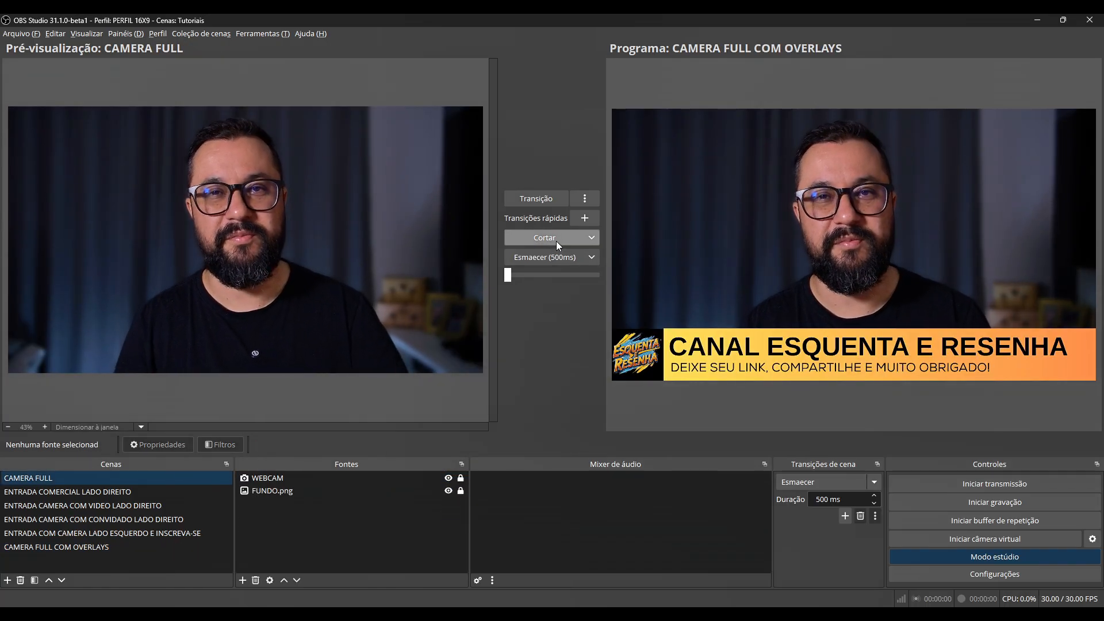
{"action": "left_click", "coordinate": [557, 240]}
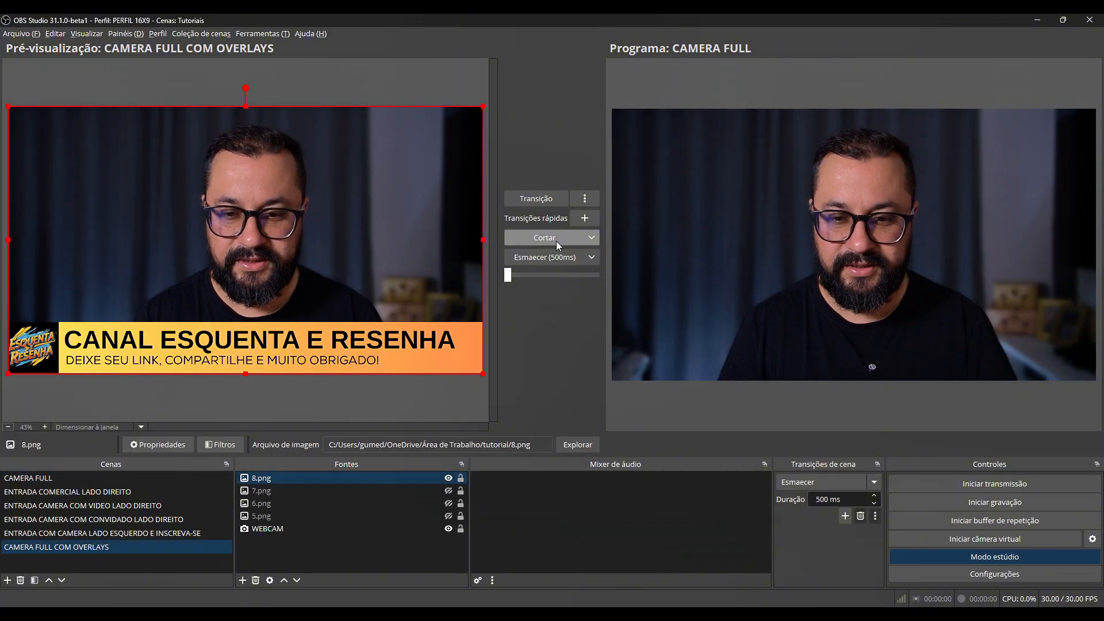
{"action": "left_click", "coordinate": [93, 477]}
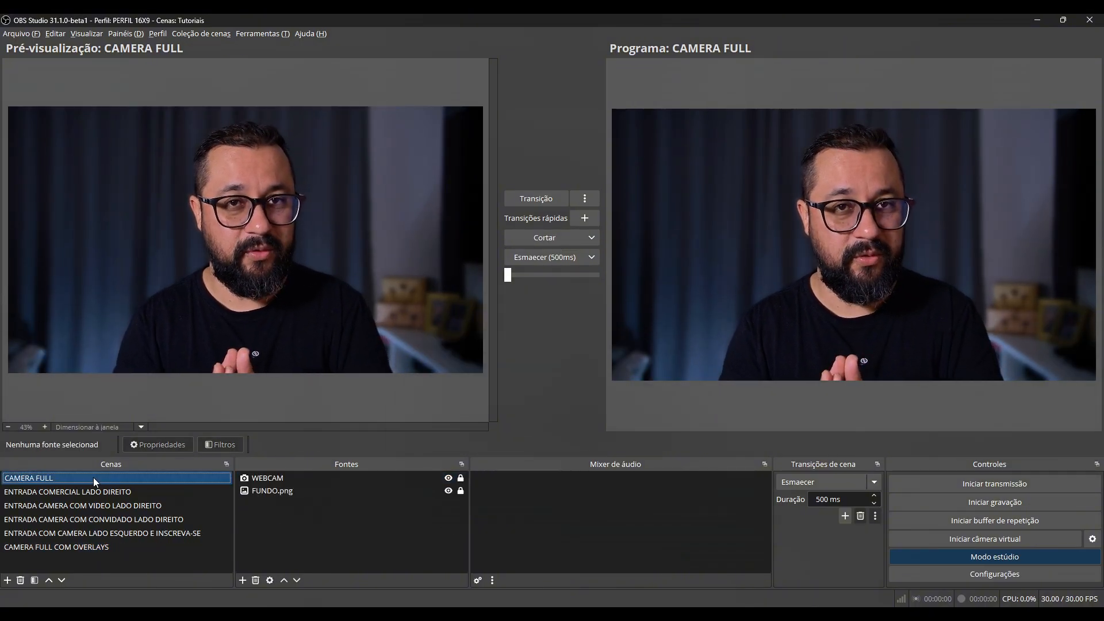
{"action": "left_click", "coordinate": [102, 490]}
{"action": "left_click", "coordinate": [110, 501]}
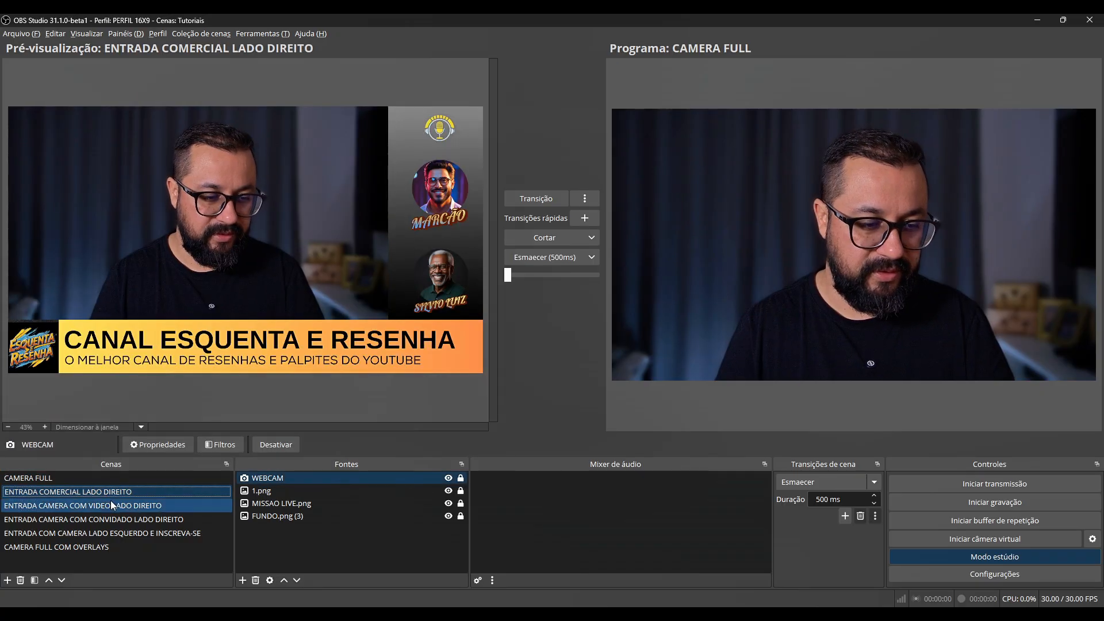
{"action": "left_click", "coordinate": [115, 517]}
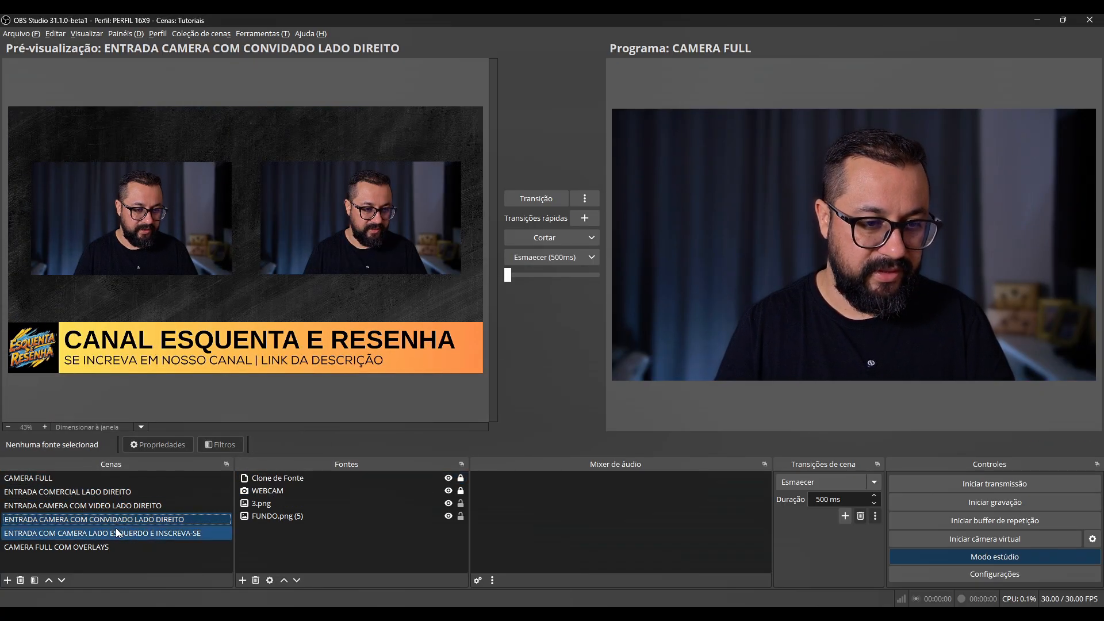
{"action": "left_click", "coordinate": [109, 534]}
{"action": "left_click", "coordinate": [17, 478]}
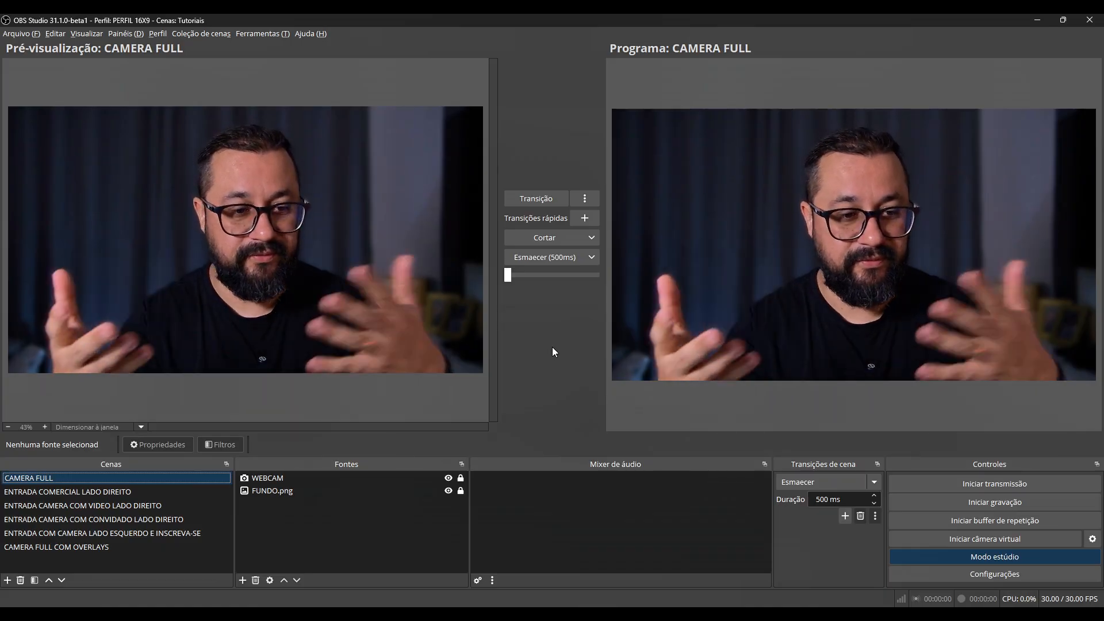
Preview ENTRADA COMERCIAL LADO DIREITO and add a Mover scene transition named "Mover - ENTRANDO E SAINDO LADO DIREITO"
{"action": "left_click", "coordinate": [136, 495]}
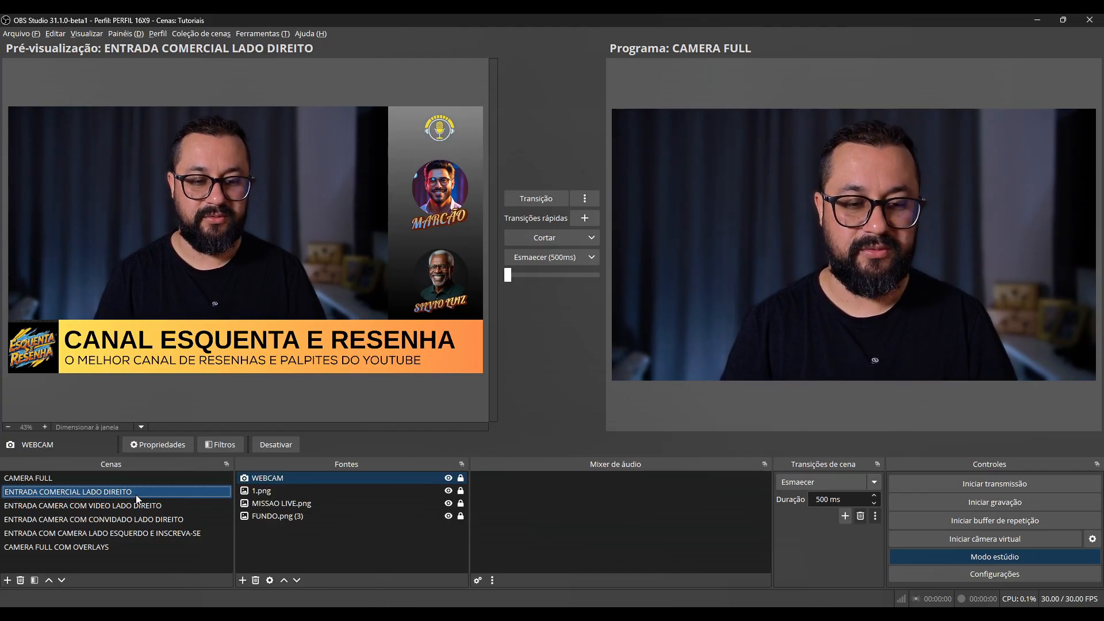
{"action": "left_click", "coordinate": [845, 516]}
{"action": "left_click", "coordinate": [815, 526]}
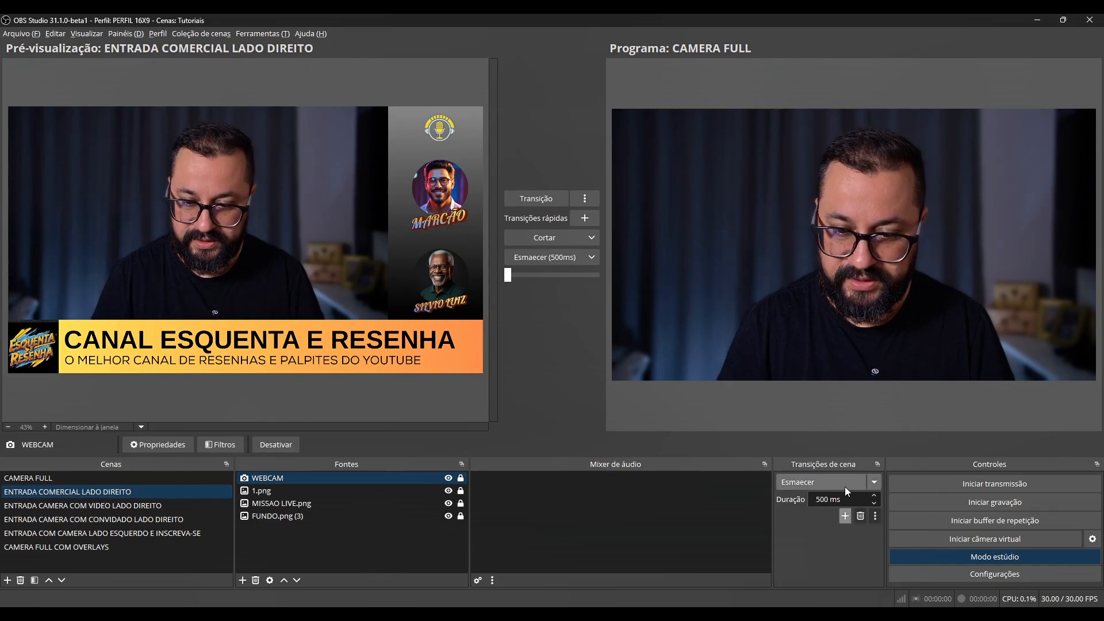
{"action": "left_click", "coordinate": [845, 517]}
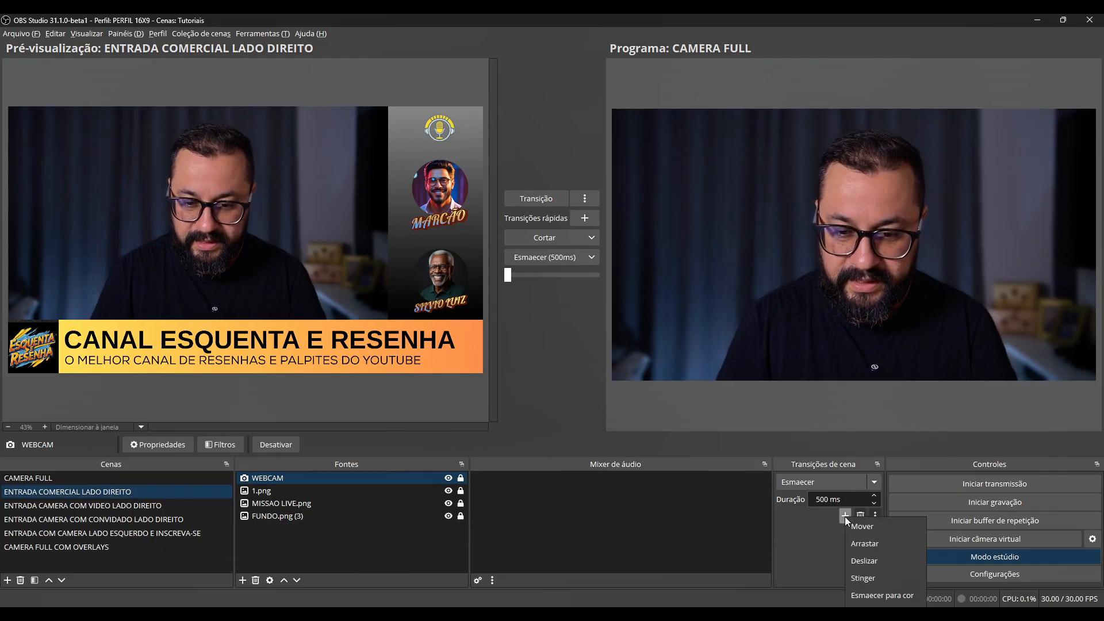
{"action": "left_click", "coordinate": [872, 526]}
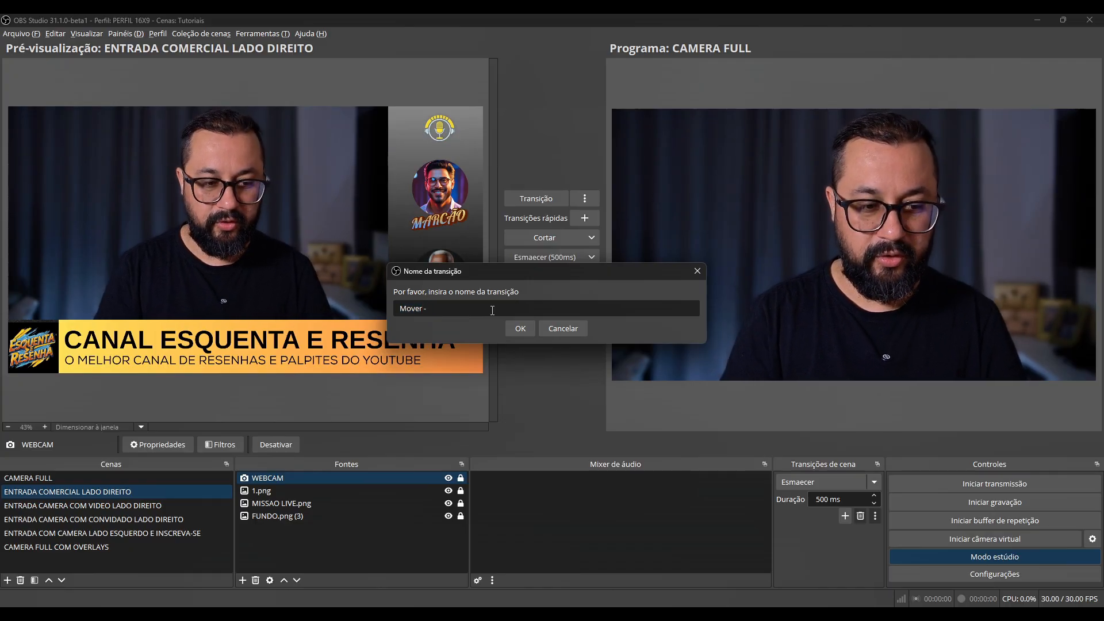
{"action": "type", "text": "ENTRANDO E S"}
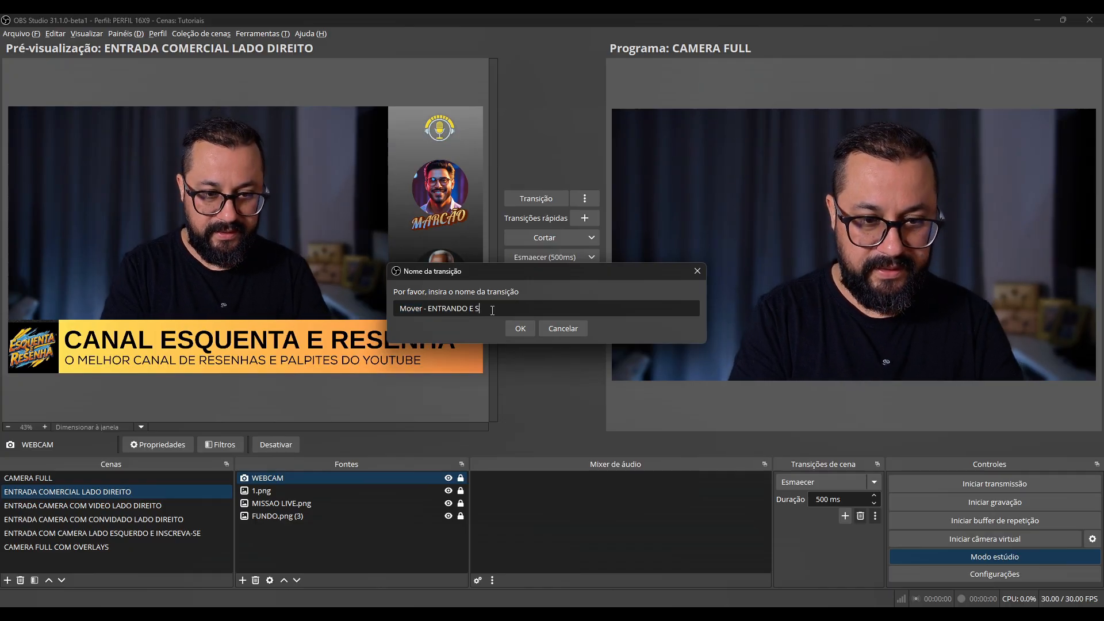
{"action": "type", "text": "AINDO LADO DIREITO"}
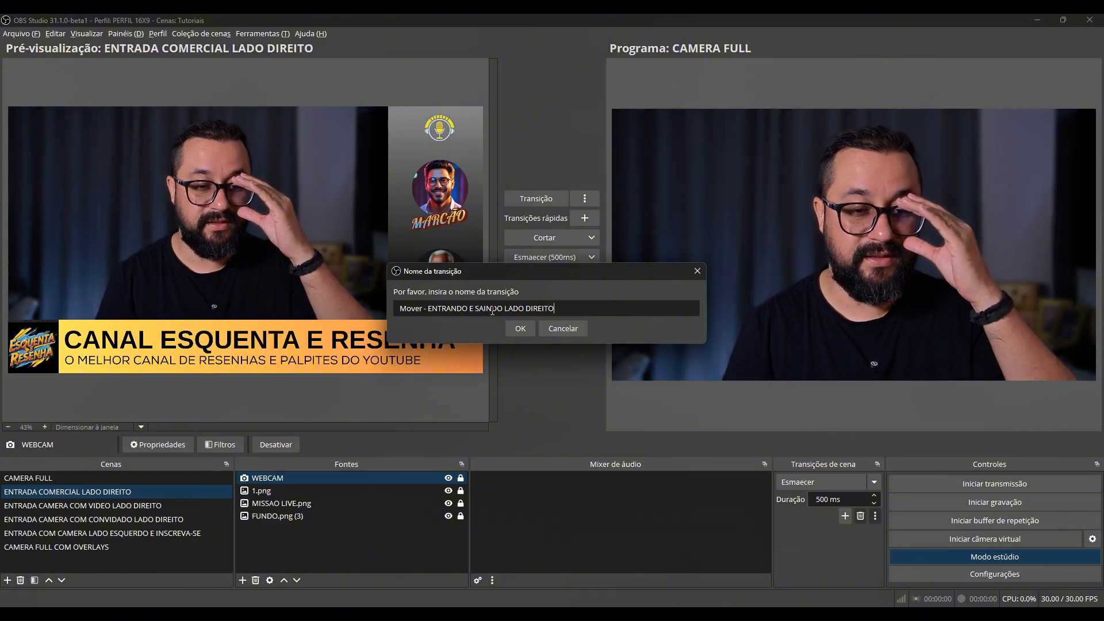
{"action": "left_click", "coordinate": [520, 327]}
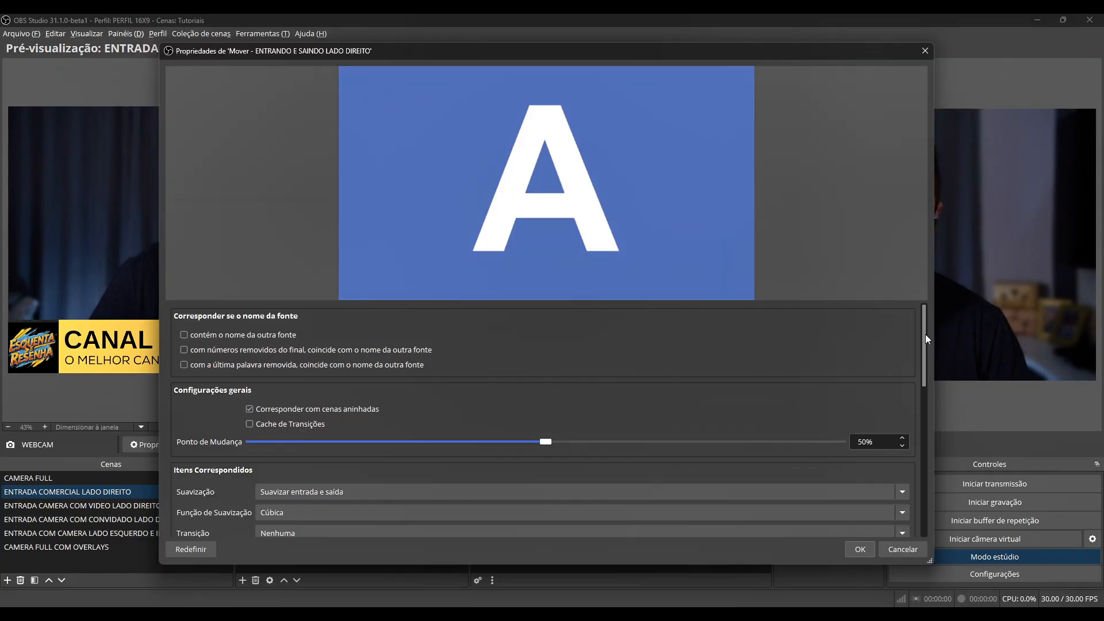
Examine the easing, easing function and transition options for Itens Correspondidos in the Mover transition's properties
{"action": "scroll", "coordinate": [924, 336], "scroll_direction": "down", "scroll_amount": 2}
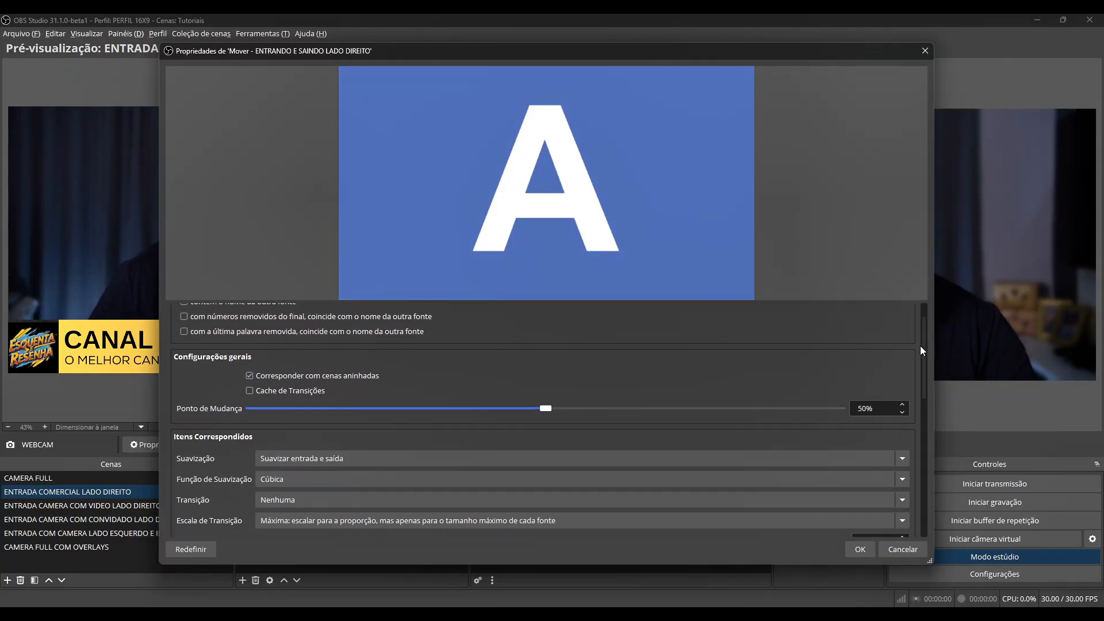
{"action": "scroll", "coordinate": [919, 346], "scroll_direction": "down", "scroll_amount": 5}
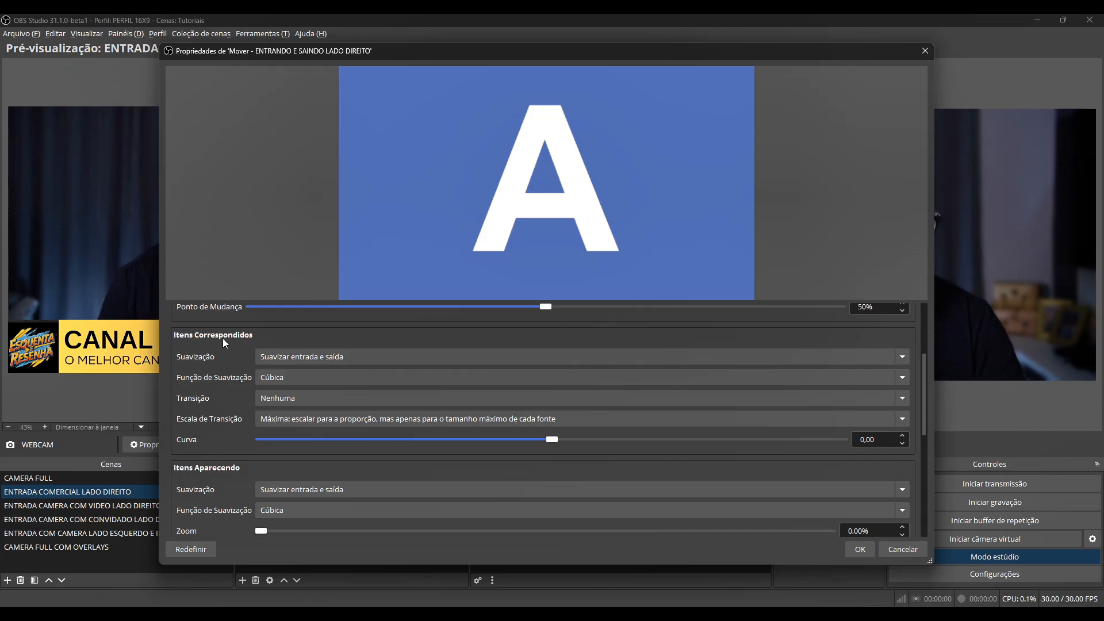
{"action": "left_click", "coordinate": [262, 378]}
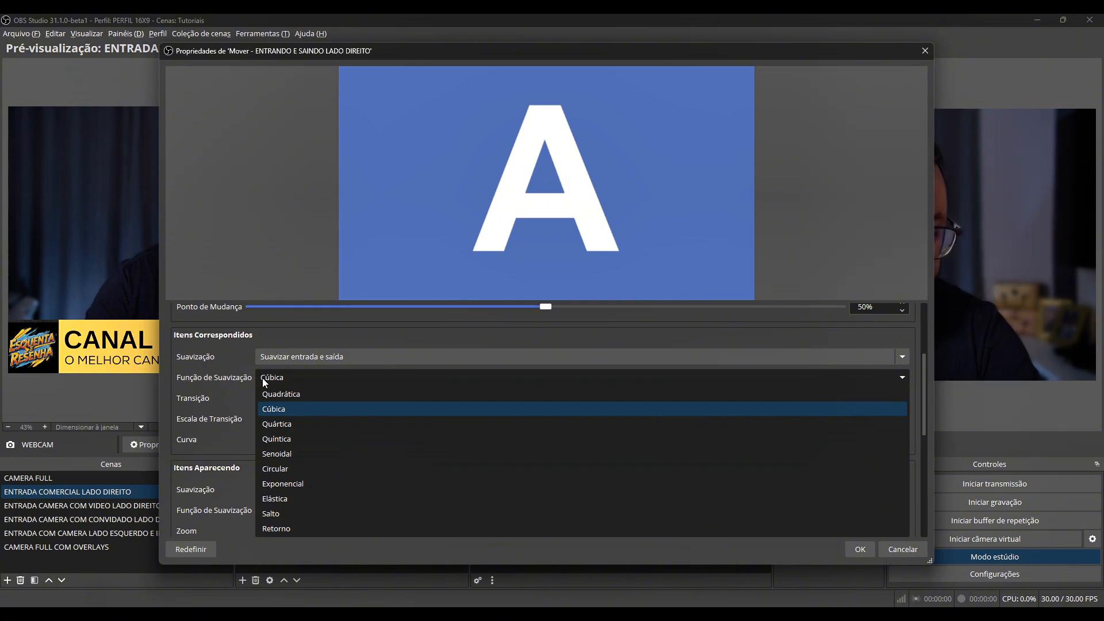
{"action": "left_click", "coordinate": [226, 368]}
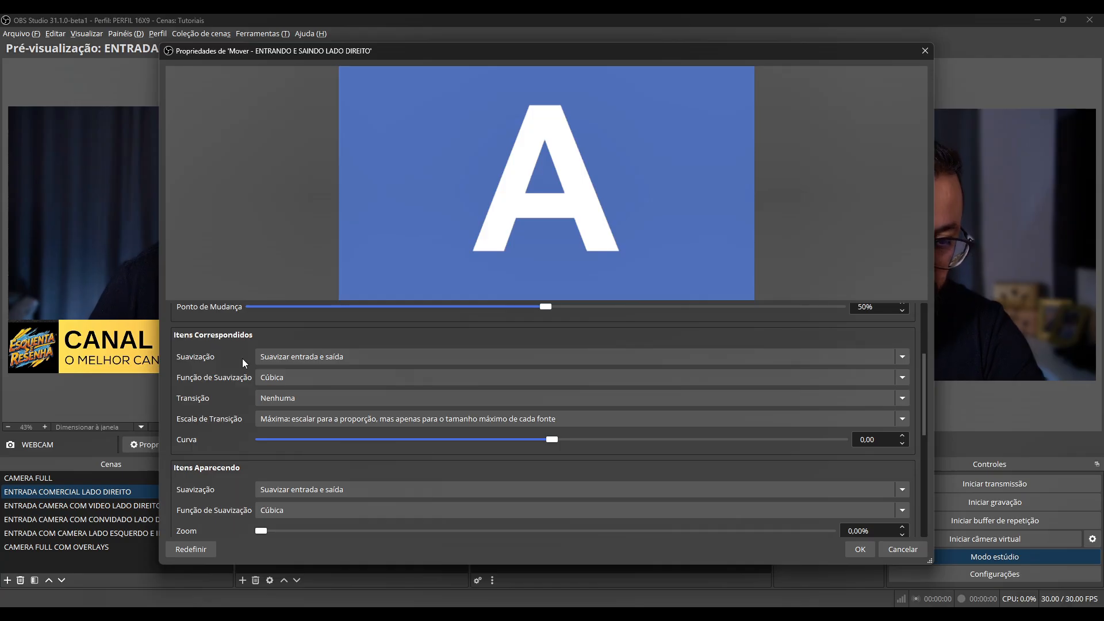
{"action": "left_click", "coordinate": [279, 361]}
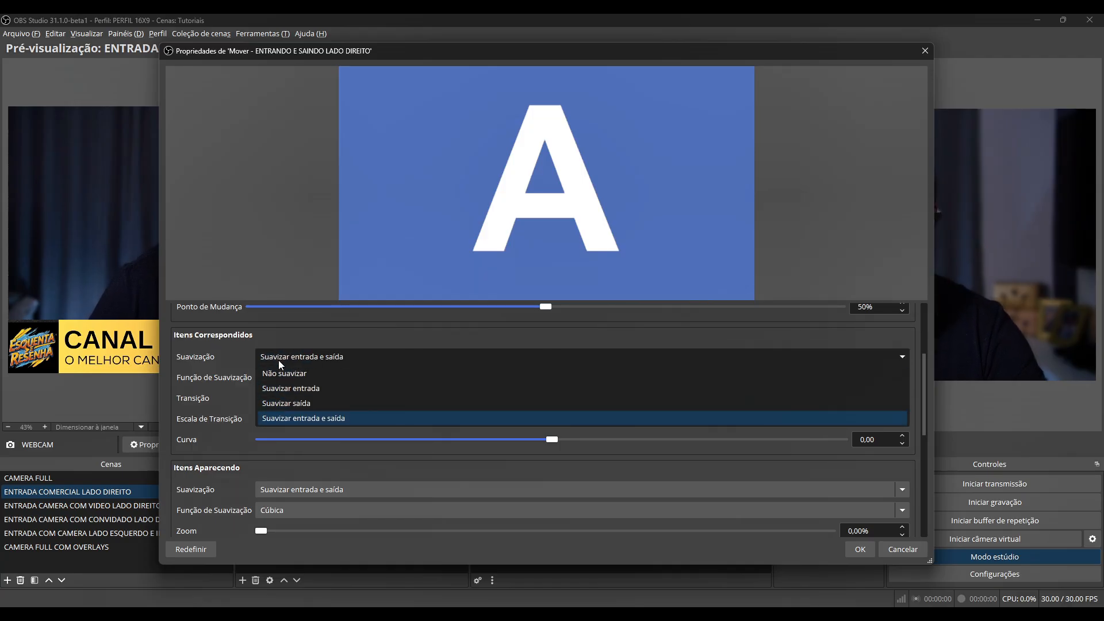
{"action": "left_click", "coordinate": [278, 360]}
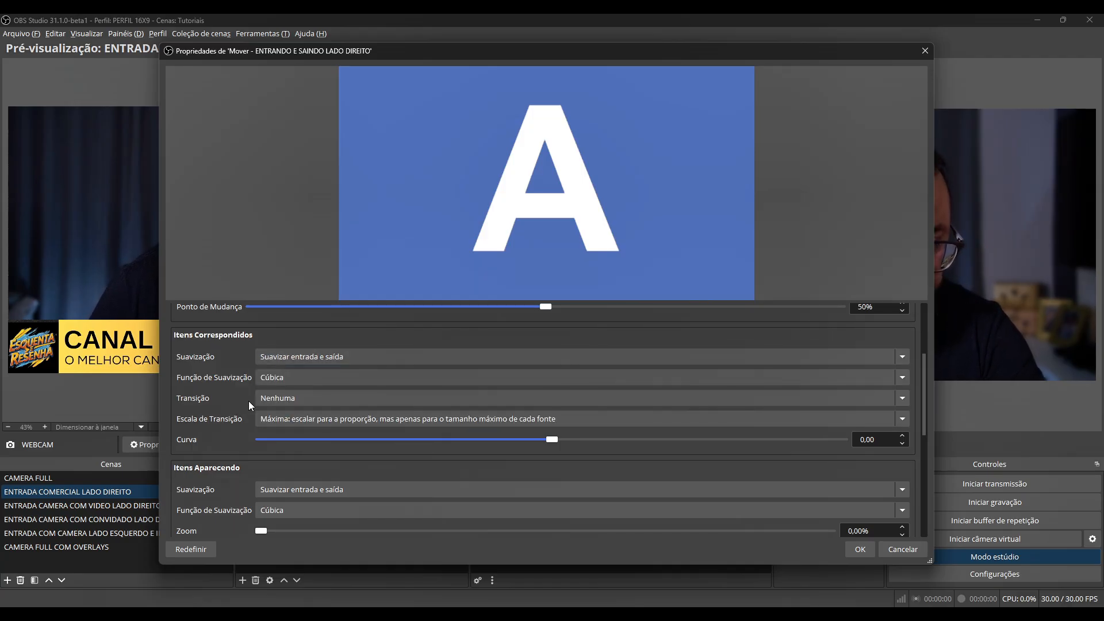
{"action": "left_click", "coordinate": [271, 398]}
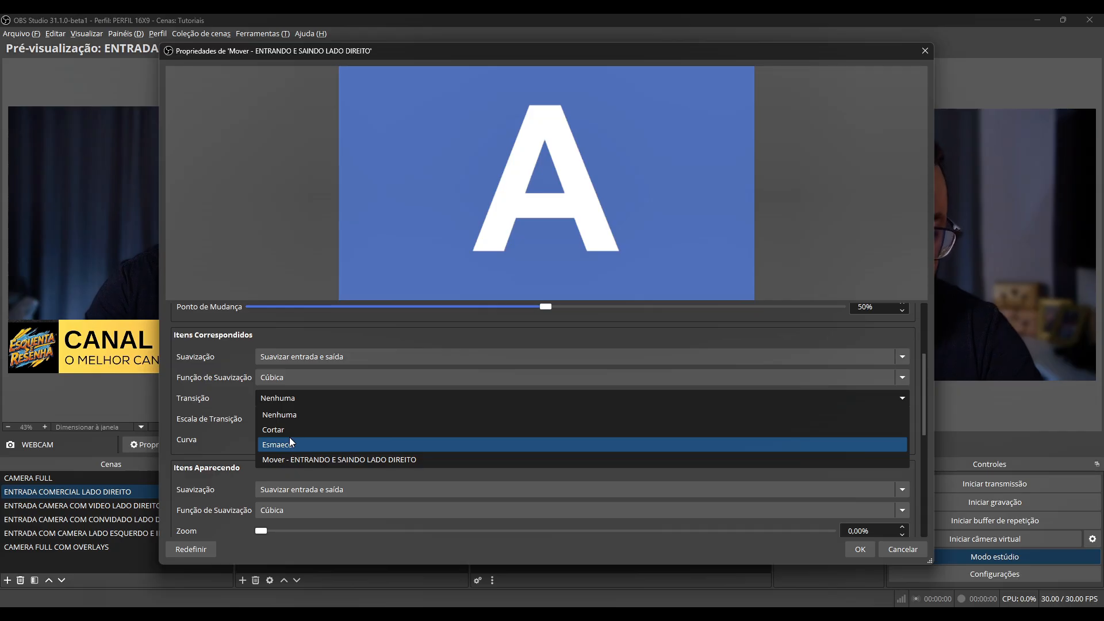
{"action": "left_click", "coordinate": [227, 404]}
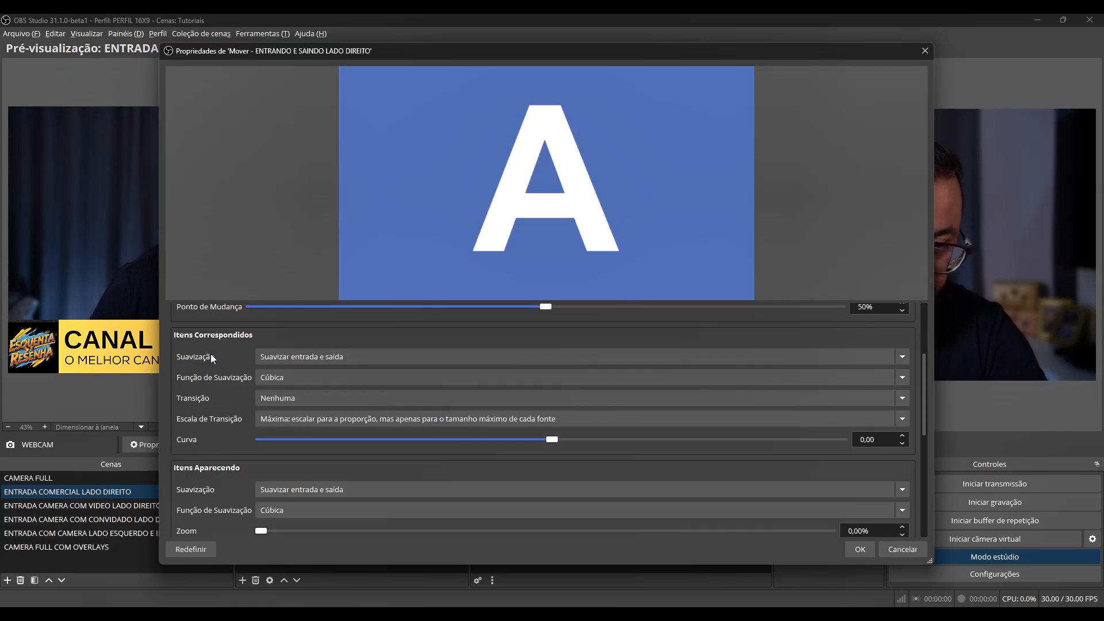
Set the Posição of Itens Aparecendo to Direita and check the choices for their Transição
{"action": "scroll", "coordinate": [292, 396], "scroll_direction": "down", "scroll_amount": 1}
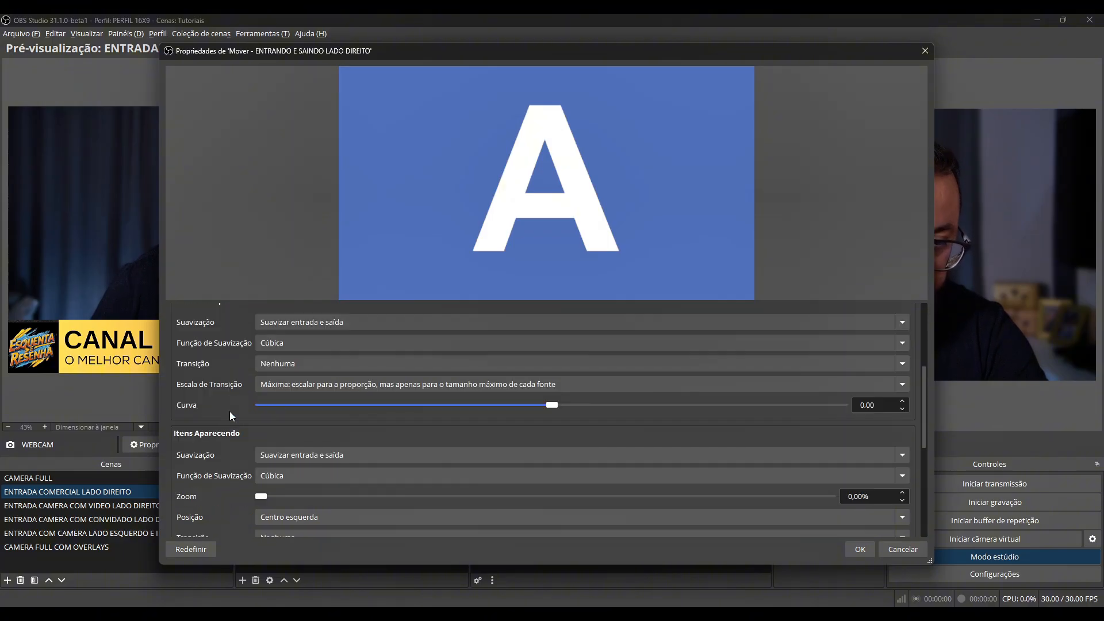
{"action": "scroll", "coordinate": [229, 412], "scroll_direction": "down", "scroll_amount": 2}
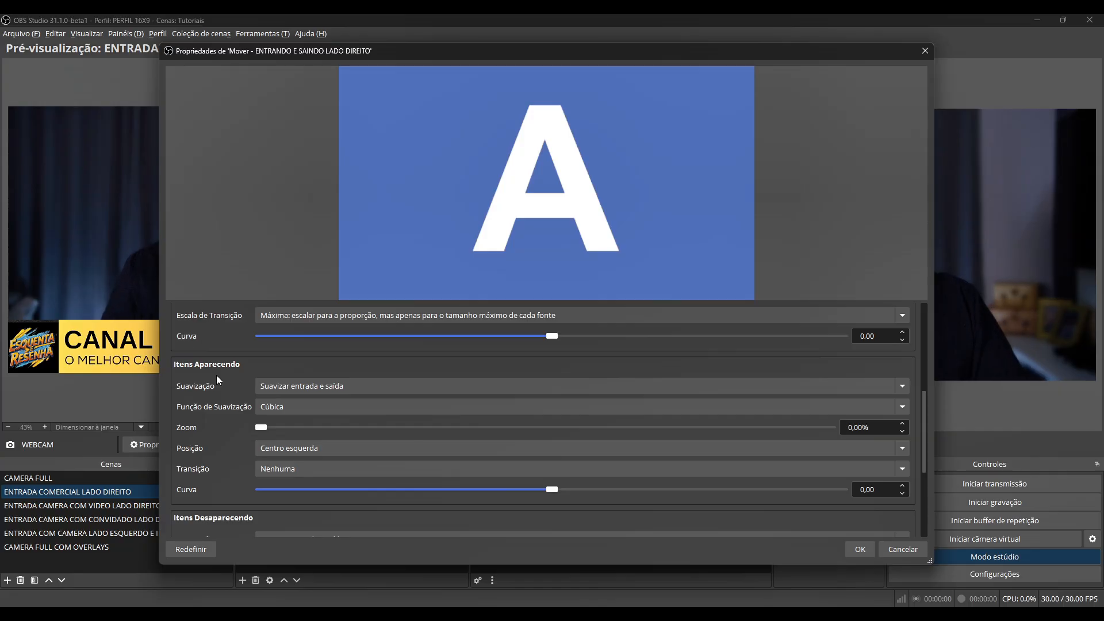
{"action": "scroll", "coordinate": [222, 386], "scroll_direction": "down", "scroll_amount": 1}
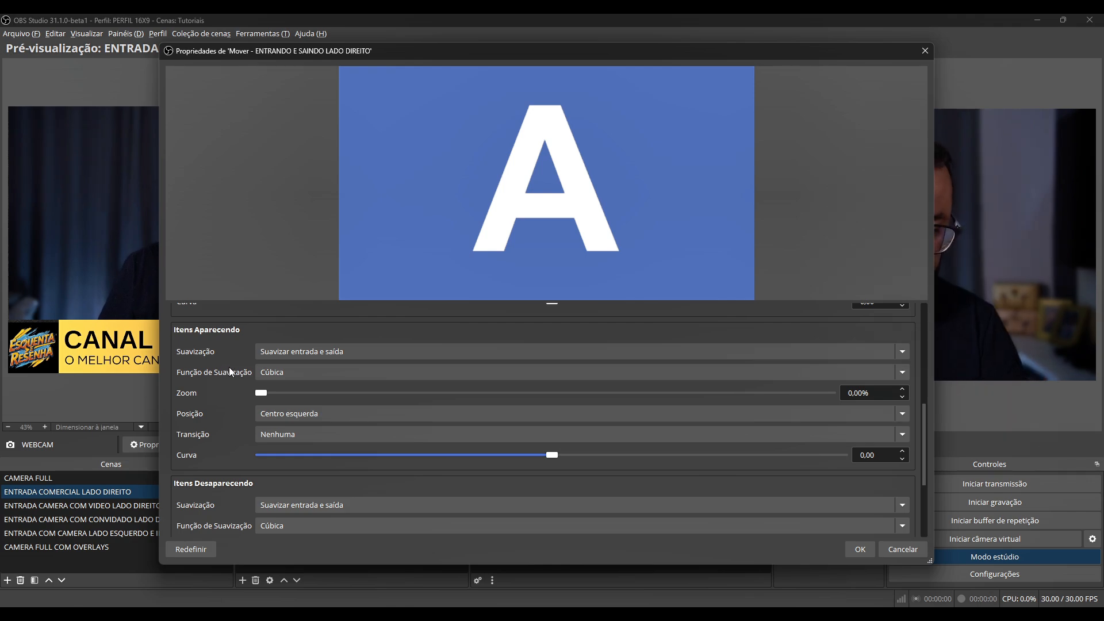
{"action": "left_click", "coordinate": [278, 415]}
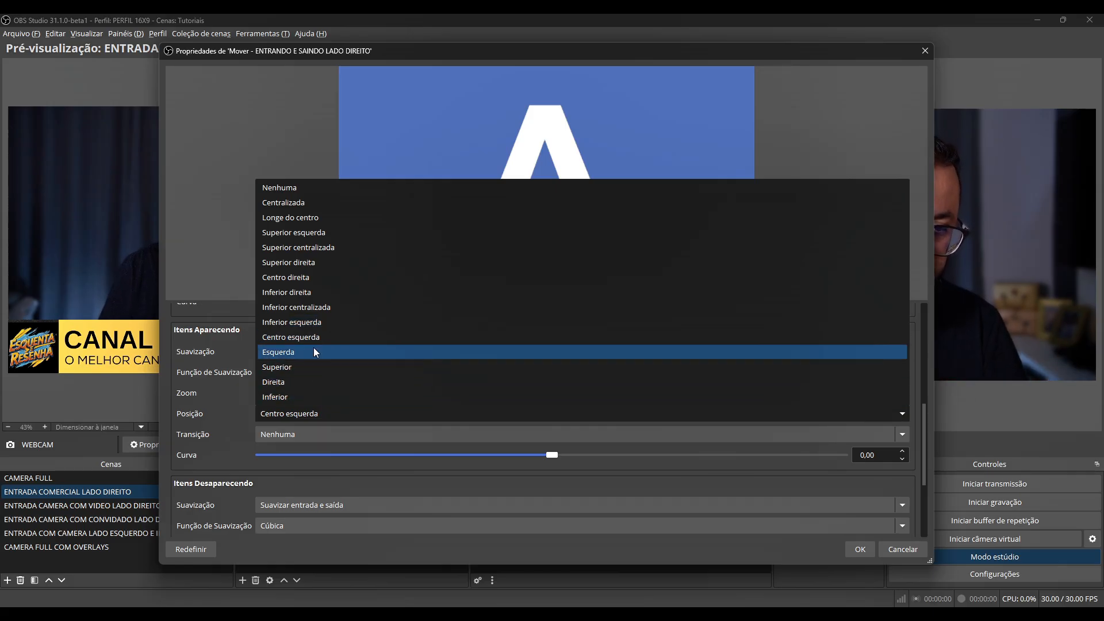
{"action": "left_click", "coordinate": [297, 382]}
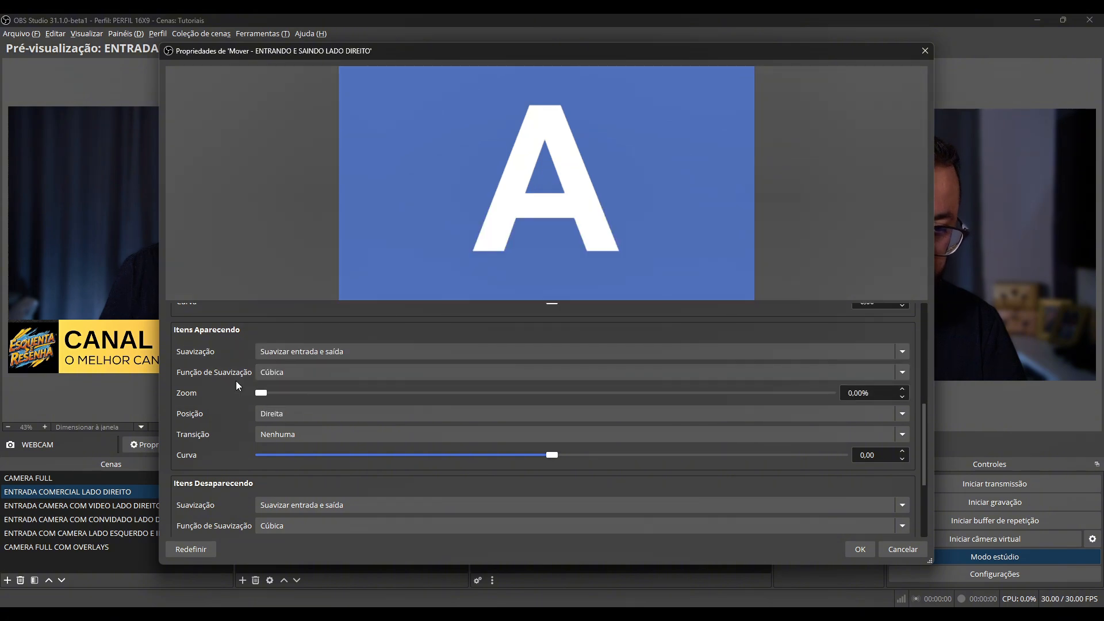
{"action": "scroll", "coordinate": [236, 381], "scroll_direction": "down", "scroll_amount": 2}
{"action": "left_click", "coordinate": [275, 364]}
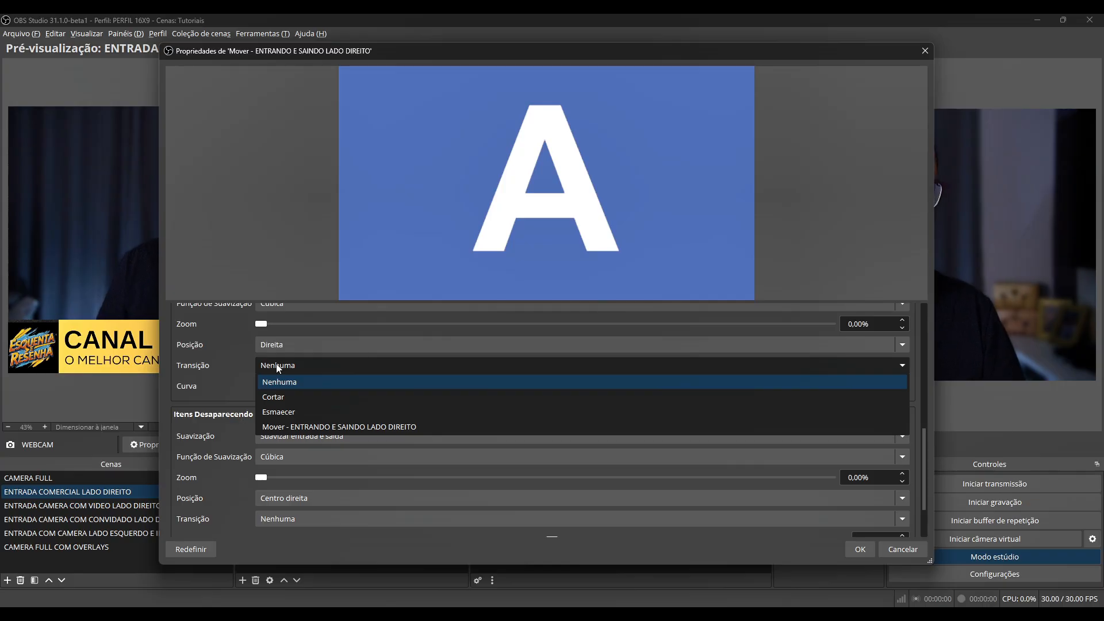
{"action": "left_click", "coordinate": [239, 364]}
Set the Posição of Itens Desaparecendo to Direita and preview the transition
{"action": "scroll", "coordinate": [230, 393], "scroll_direction": "down", "scroll_amount": 1}
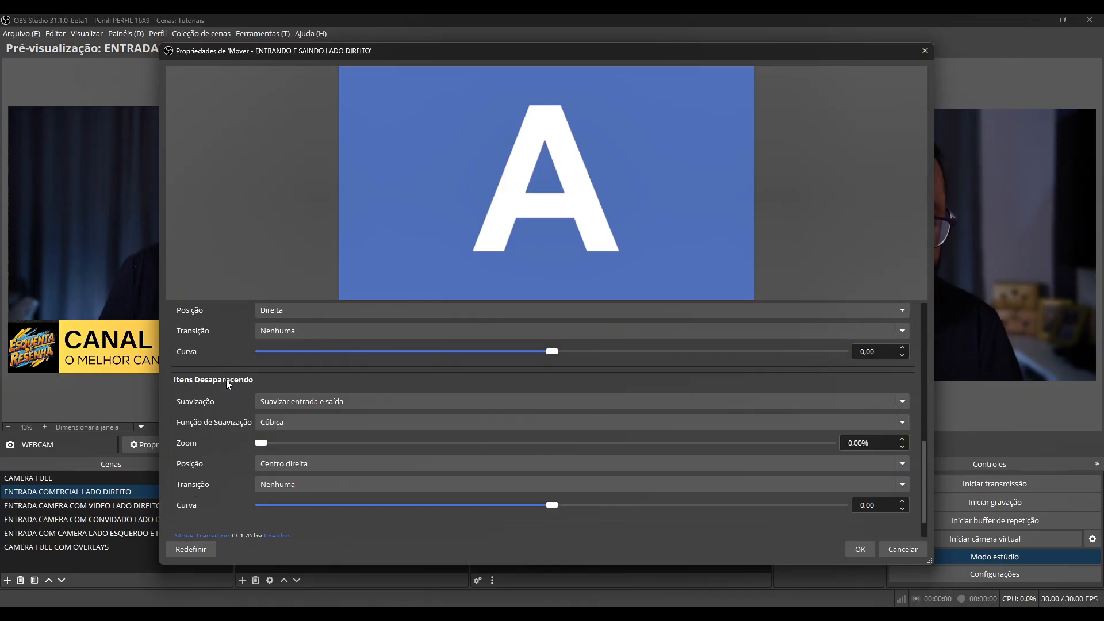
{"action": "left_click", "coordinate": [287, 463]}
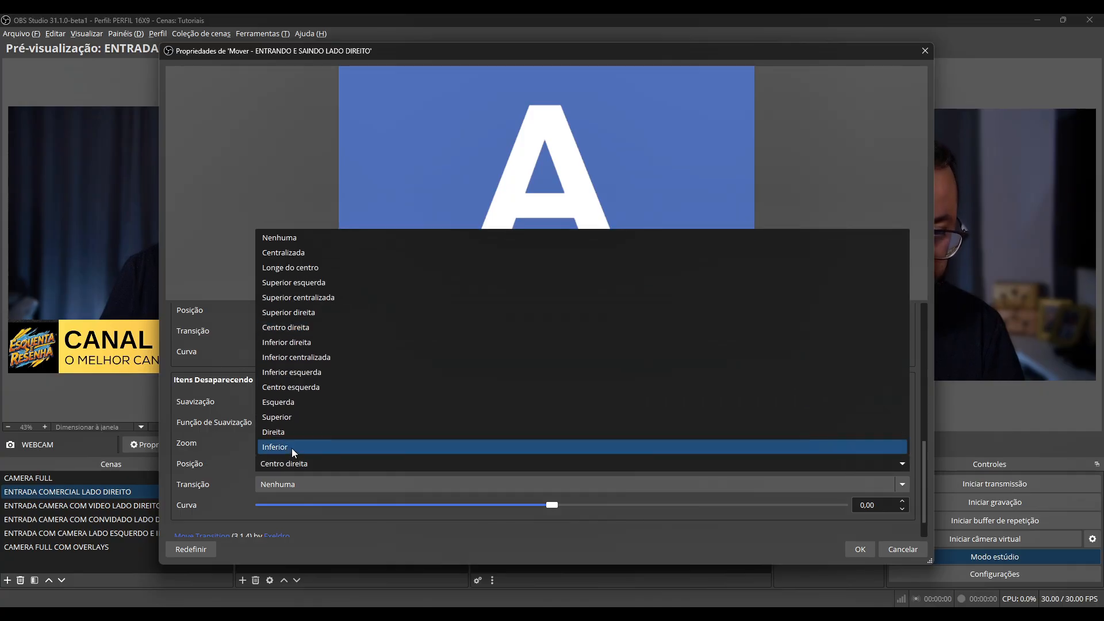
{"action": "left_click", "coordinate": [290, 446]}
{"action": "scroll", "coordinate": [240, 466], "scroll_direction": "down", "scroll_amount": 2}
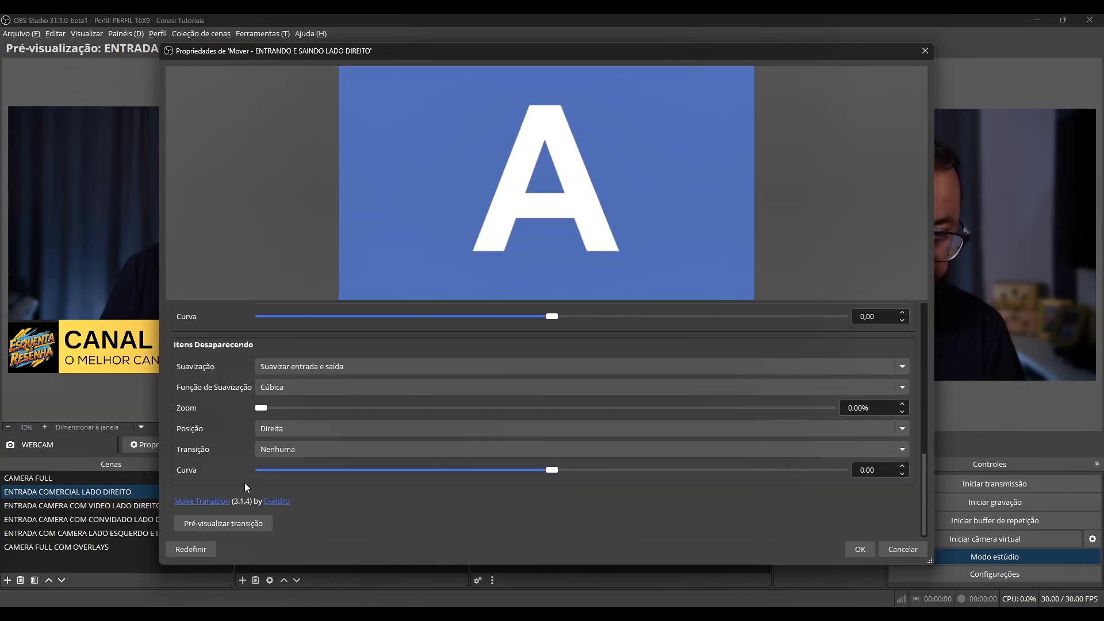
{"action": "left_click", "coordinate": [243, 523]}
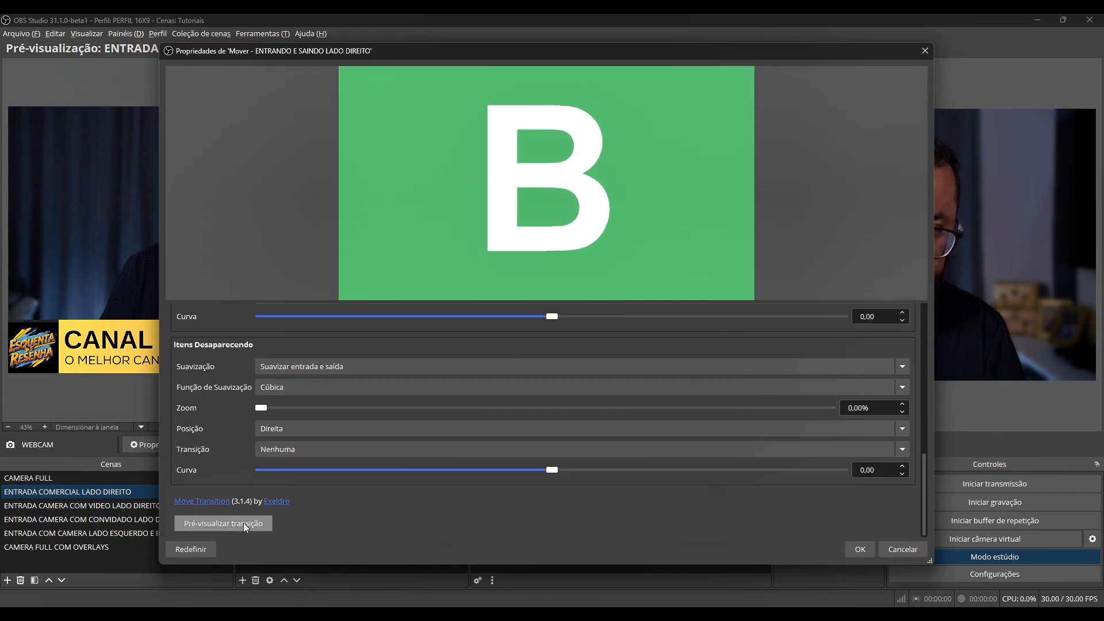
Set the Posição of Itens Desaparecendo to Centro direita and preview the transition
{"action": "left_click", "coordinate": [262, 430]}
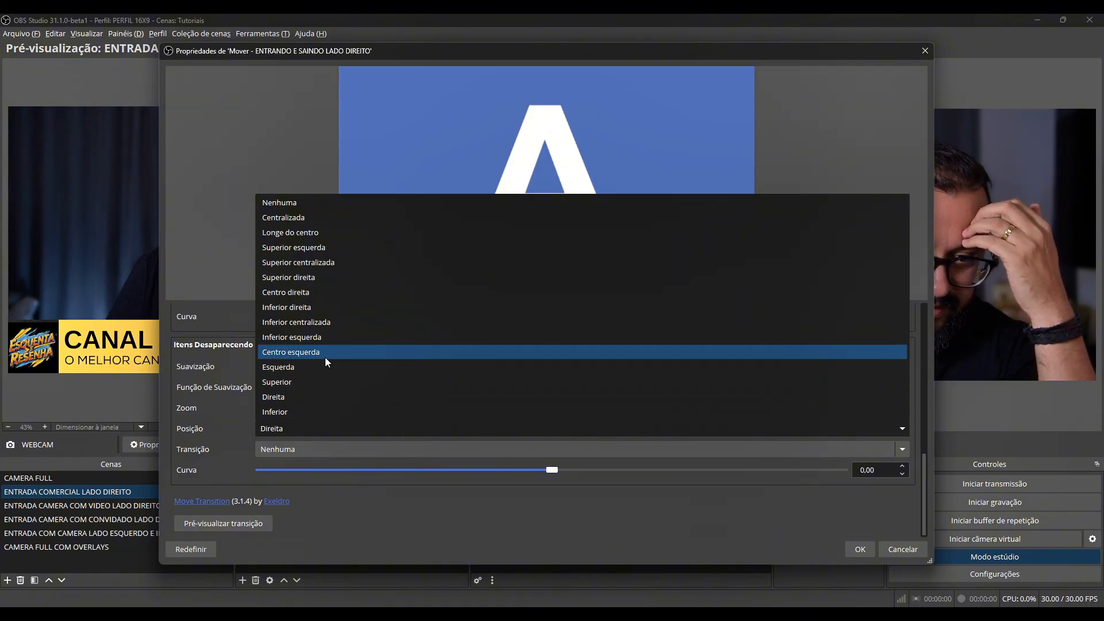
{"action": "left_click", "coordinate": [309, 293]}
{"action": "left_click", "coordinate": [259, 523]}
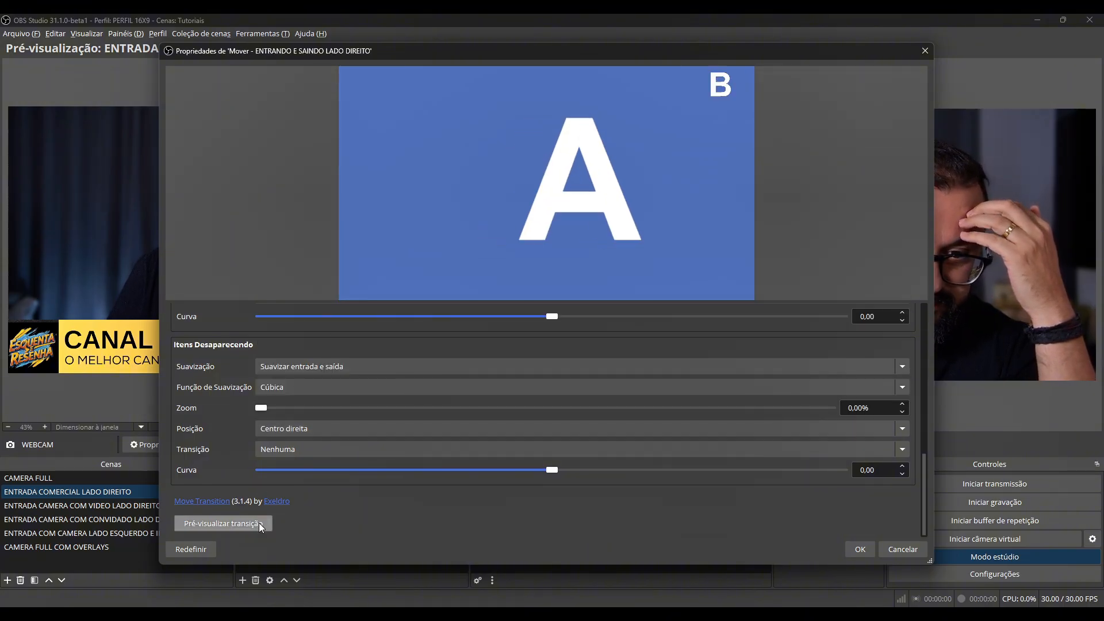
Set the Posição of Itens Aparecendo to Centro direita, preview the transition and accept the Mover properties
{"action": "scroll", "coordinate": [230, 448], "scroll_direction": "up", "scroll_amount": 3}
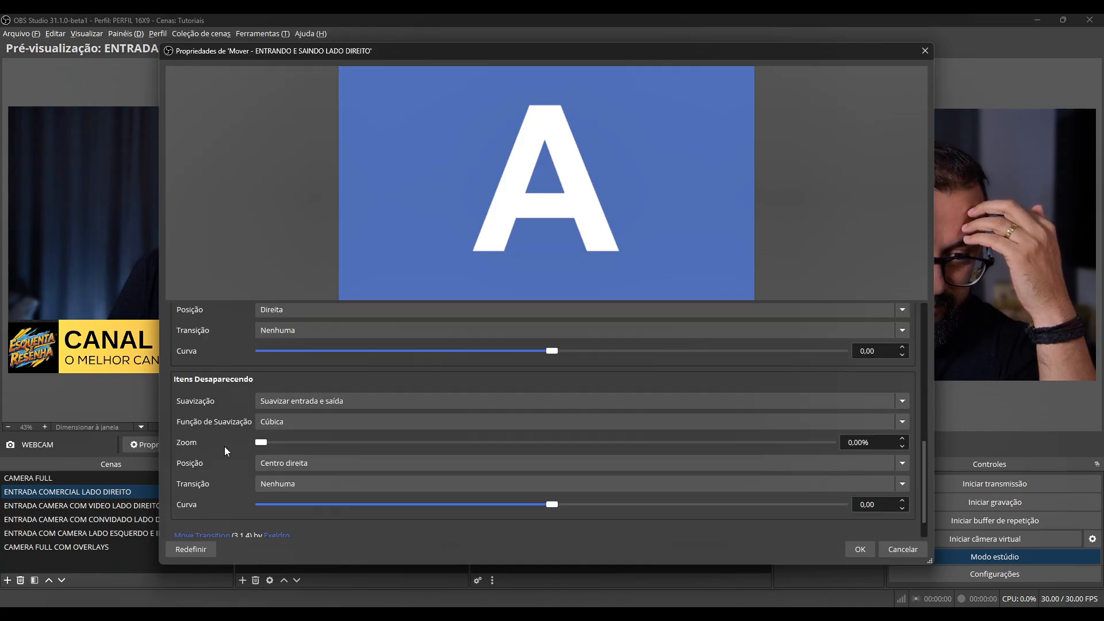
{"action": "left_click", "coordinate": [284, 379]}
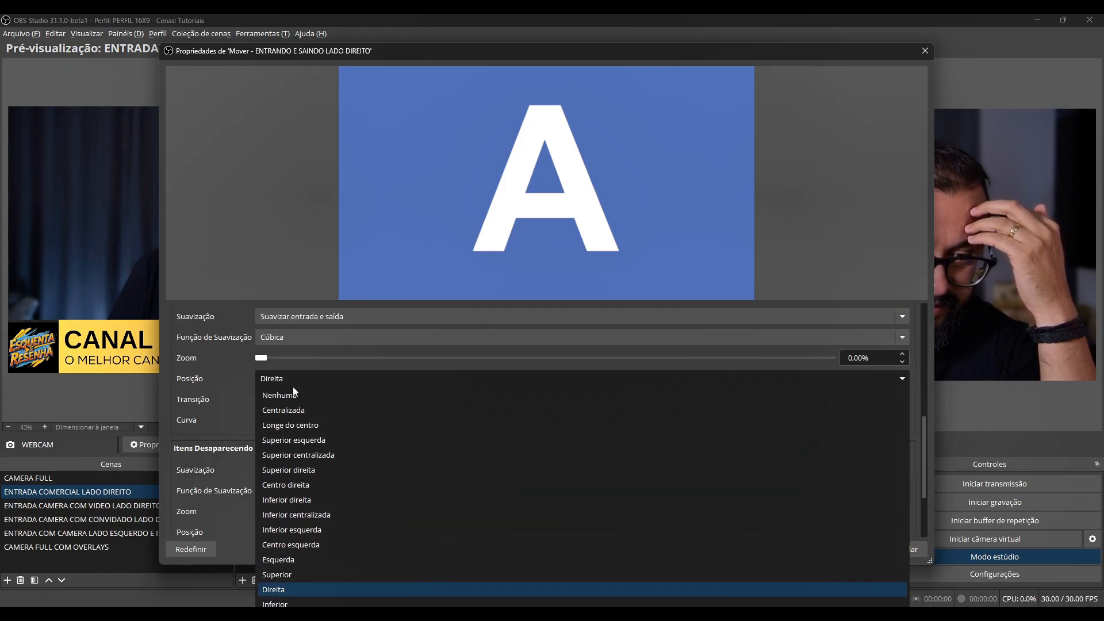
{"action": "left_click", "coordinate": [317, 486]}
{"action": "scroll", "coordinate": [237, 441], "scroll_direction": "down", "scroll_amount": 3}
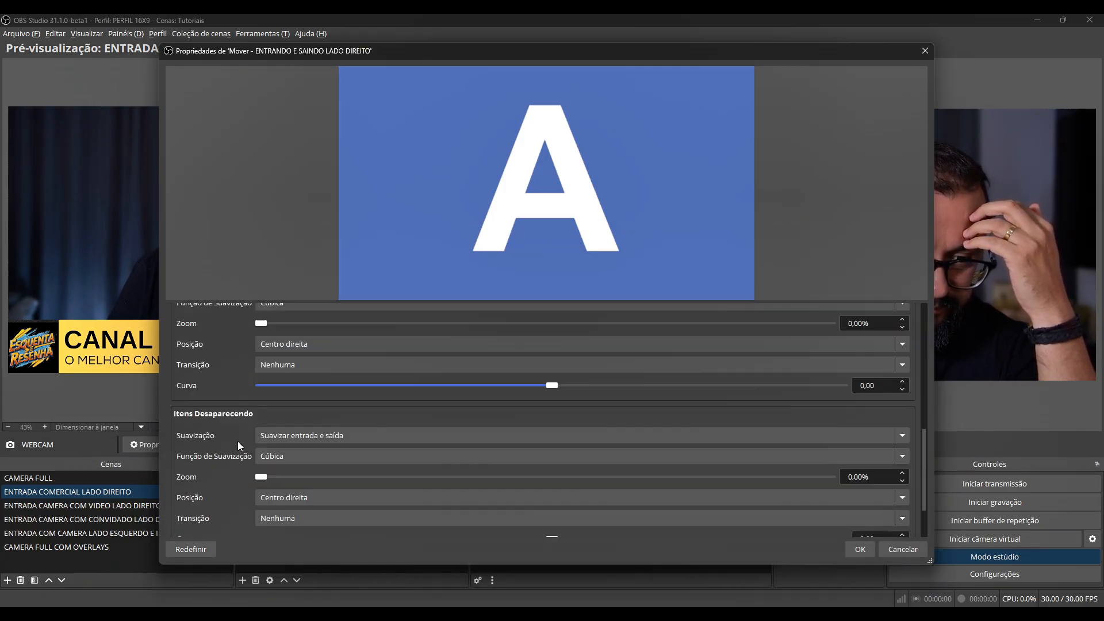
{"action": "left_click", "coordinate": [225, 525]}
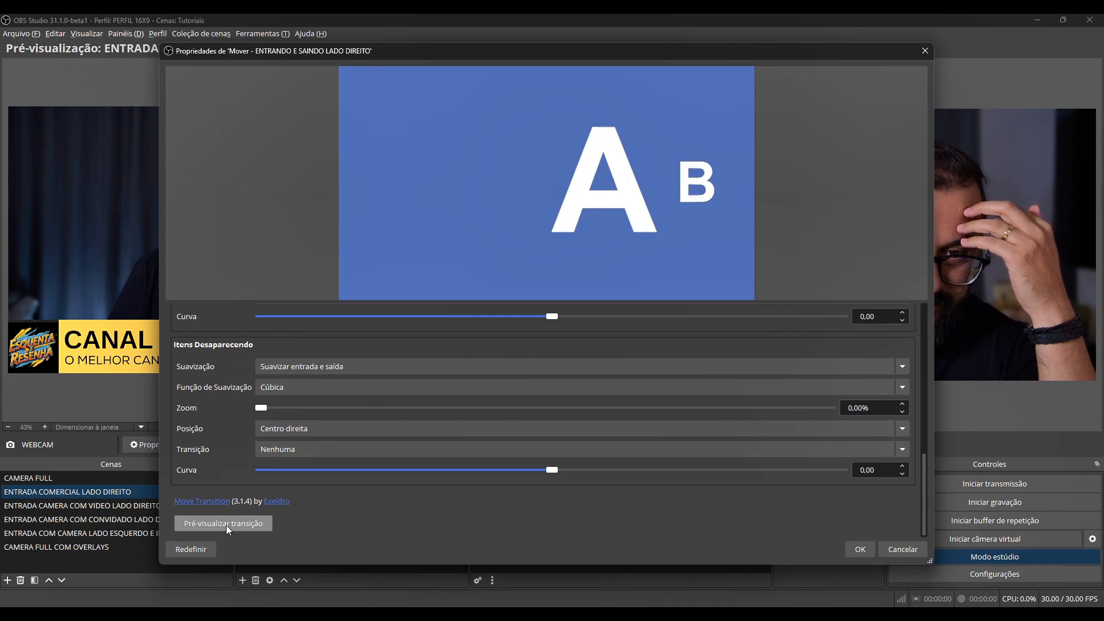
{"action": "left_click", "coordinate": [859, 549]}
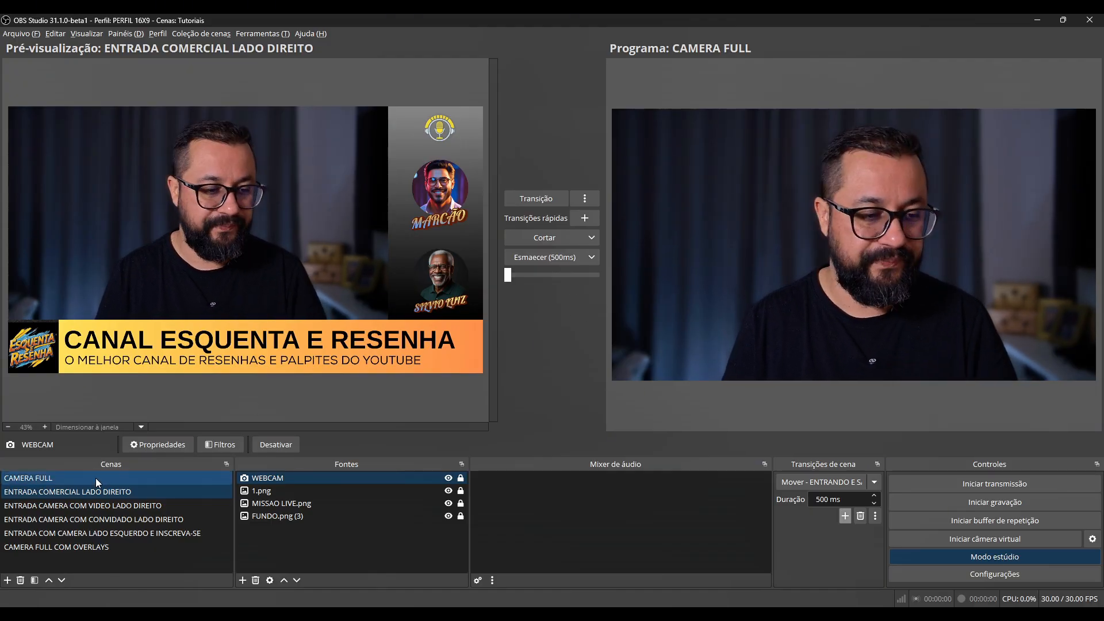
Leave studio mode and compare switching between CAMERA FULL and ENTRADA COMERCIAL LADO DIREITO using the Mover and Cortar transitions
{"action": "left_click", "coordinate": [946, 561]}
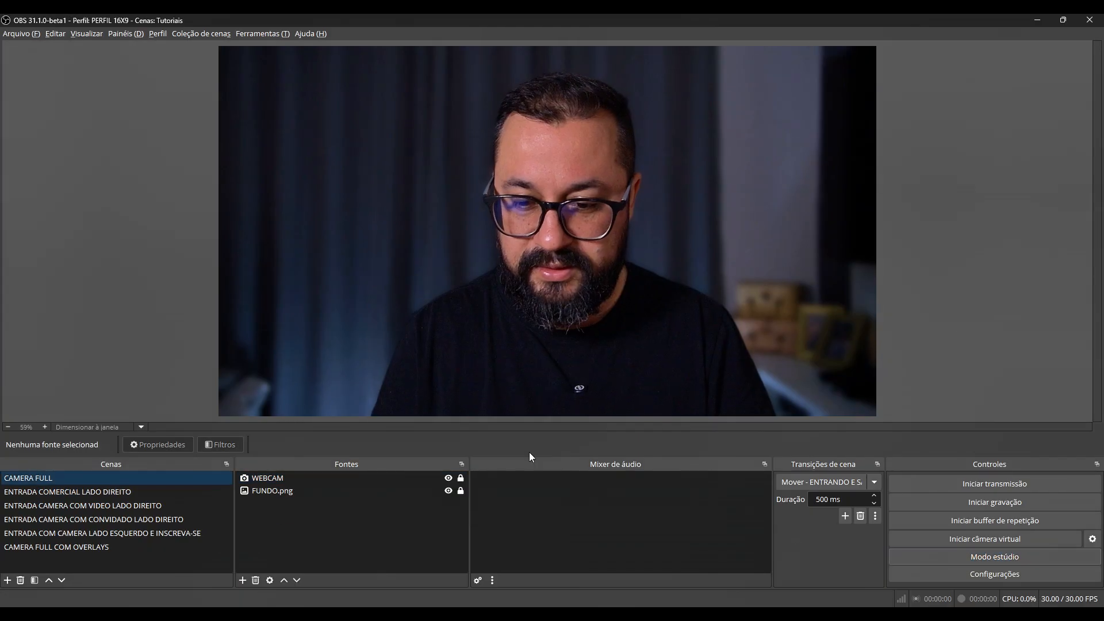
{"action": "left_click", "coordinate": [116, 491]}
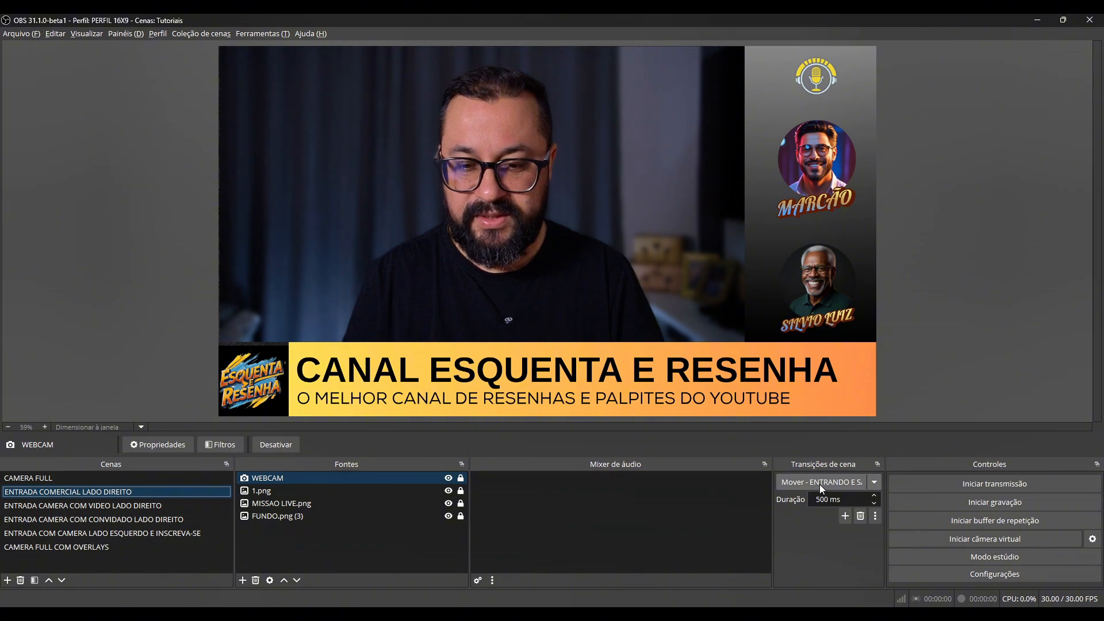
{"action": "left_click", "coordinate": [819, 484]}
{"action": "left_click", "coordinate": [102, 478]}
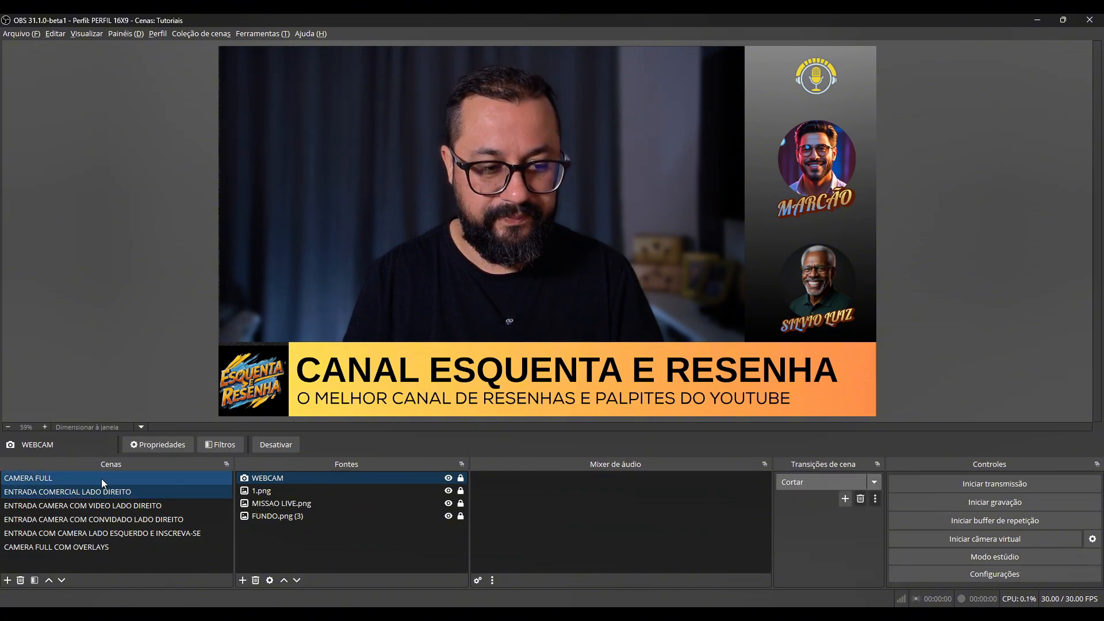
{"action": "left_click", "coordinate": [106, 492]}
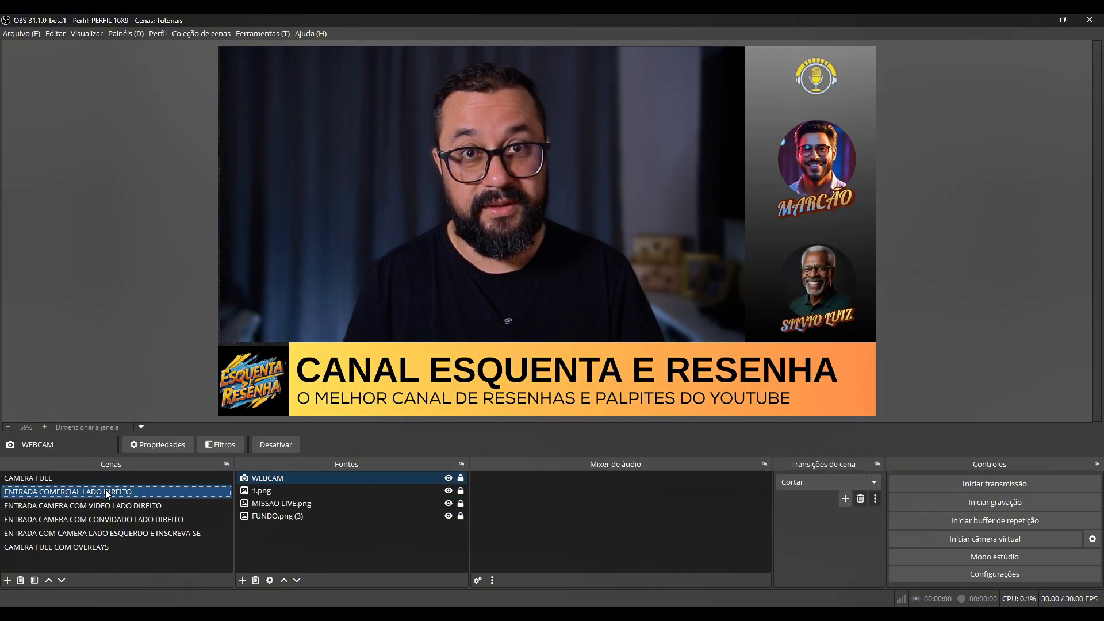
Return to studio mode with CAMERA FULL in preview and add Mover - ENTRANDO E SAINDO LADO DIREITO as a quick transition
{"action": "left_click", "coordinate": [995, 557]}
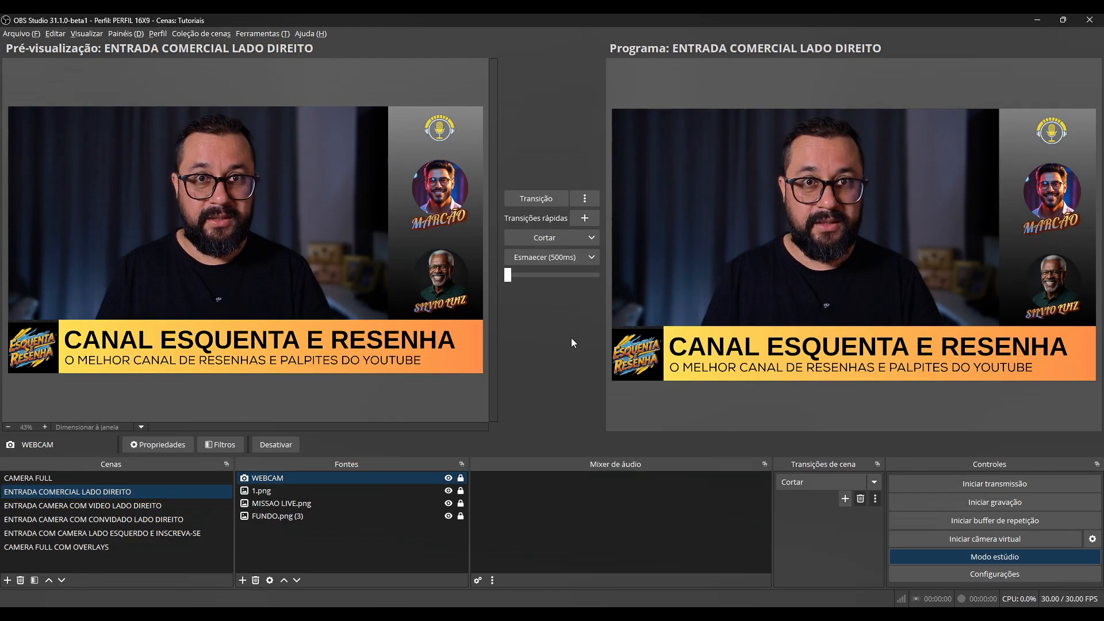
{"action": "left_click", "coordinate": [59, 478]}
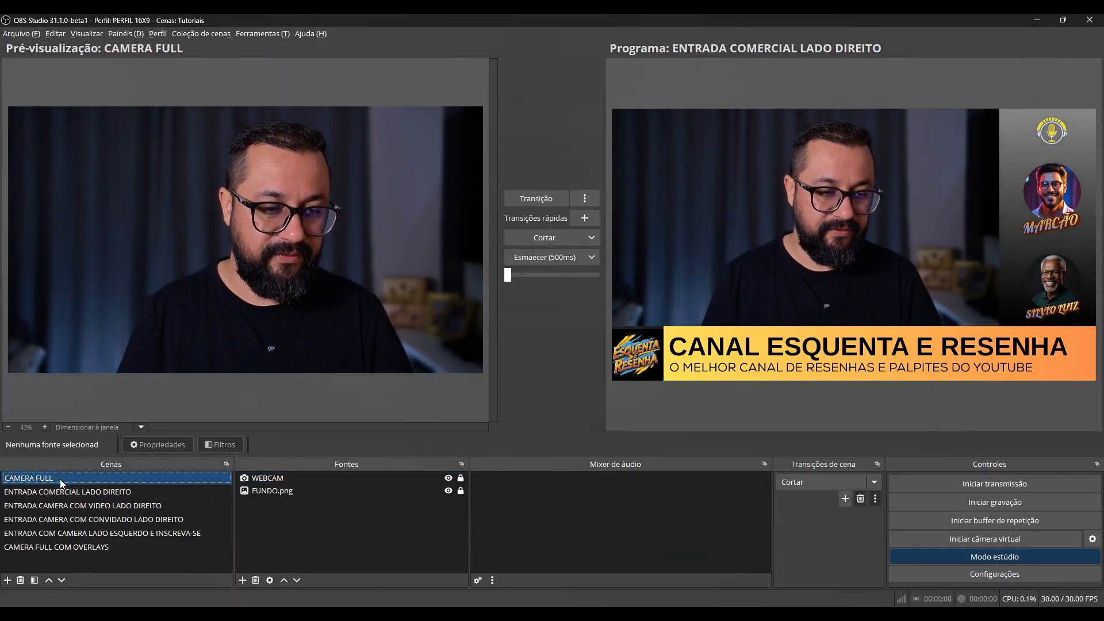
{"action": "left_click", "coordinate": [587, 216]}
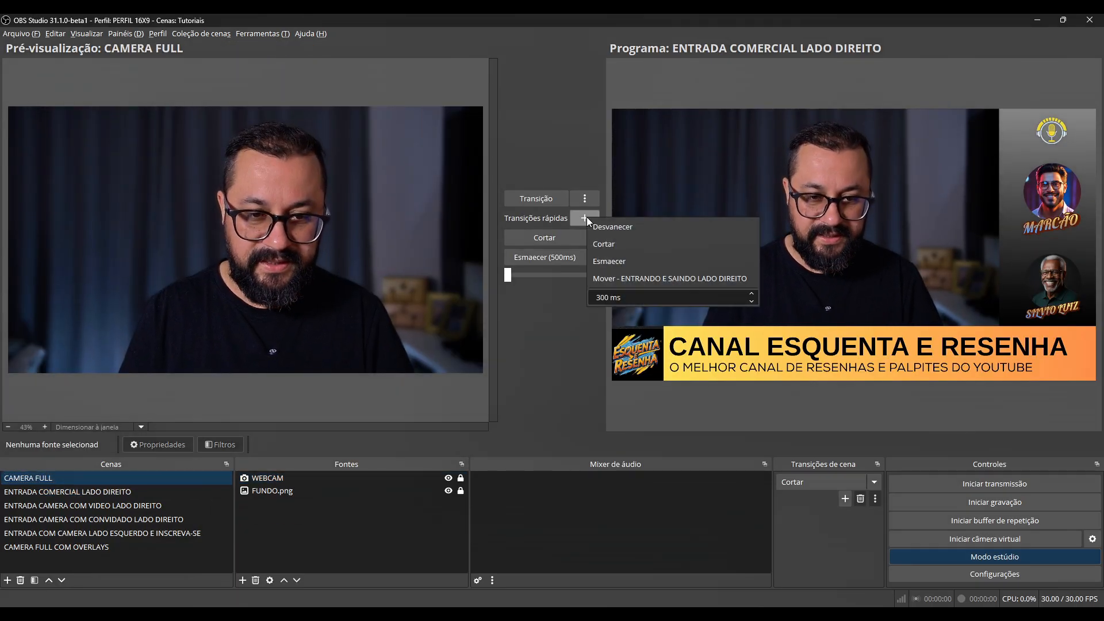
{"action": "left_click", "coordinate": [628, 279]}
Set the duration of the Mover quick transition to 1500 ms
{"action": "left_click", "coordinate": [653, 267]}
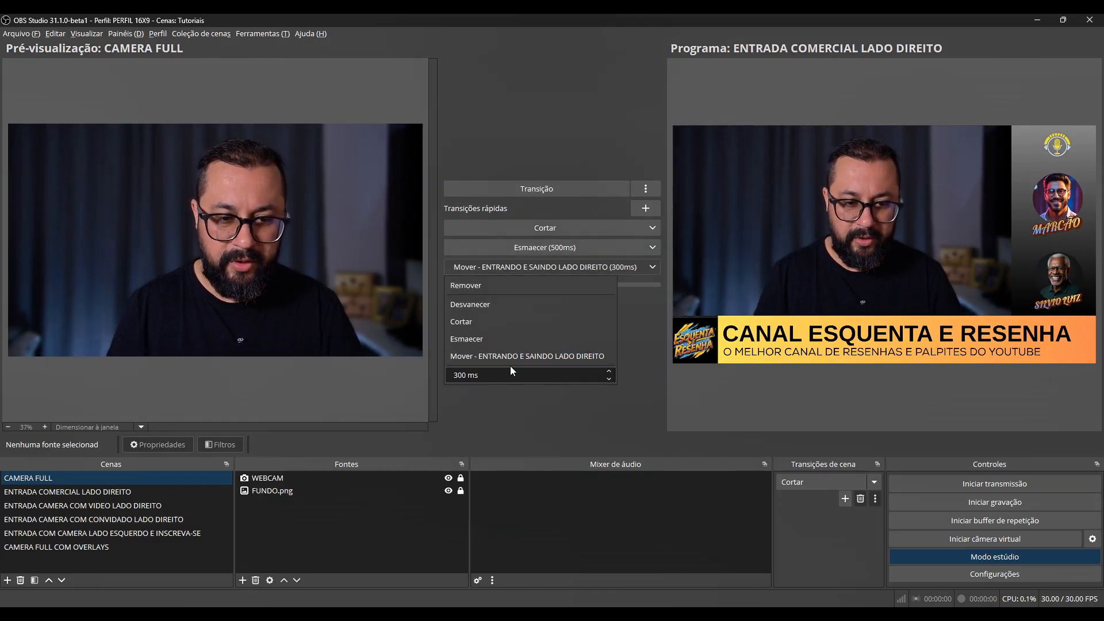
{"action": "left_click_drag", "start_coordinate": [483, 375], "coordinate": [452, 375]}
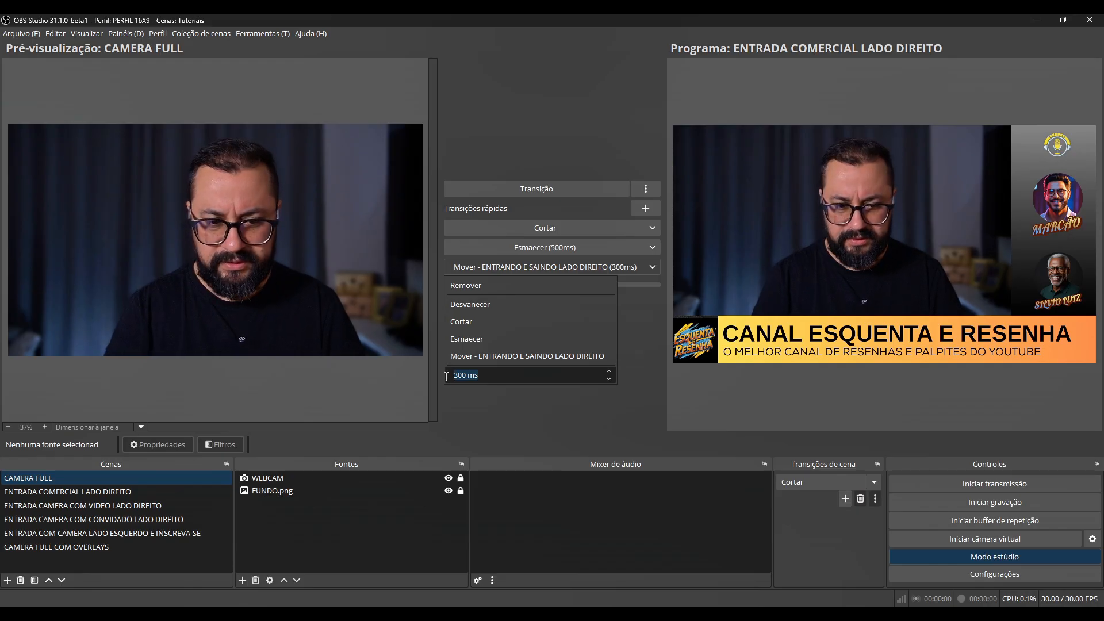
{"action": "type", "text": "1500"}
{"action": "left_click", "coordinate": [533, 419]}
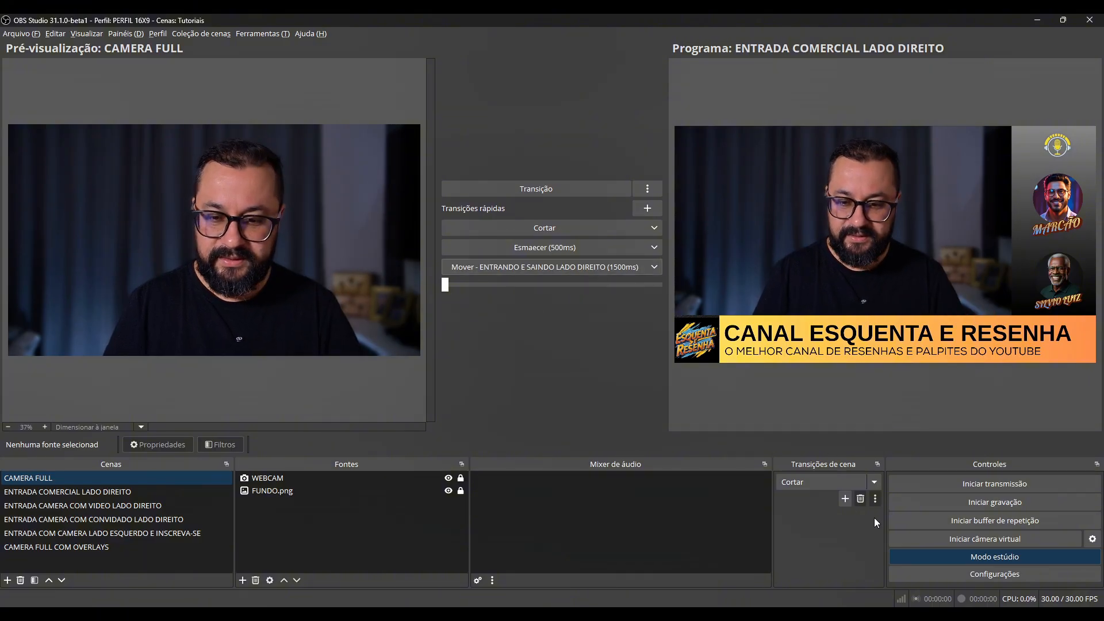
Select the Mover scene transition and rename it as Mover LADO DIREITO
{"action": "left_click", "coordinate": [874, 481]}
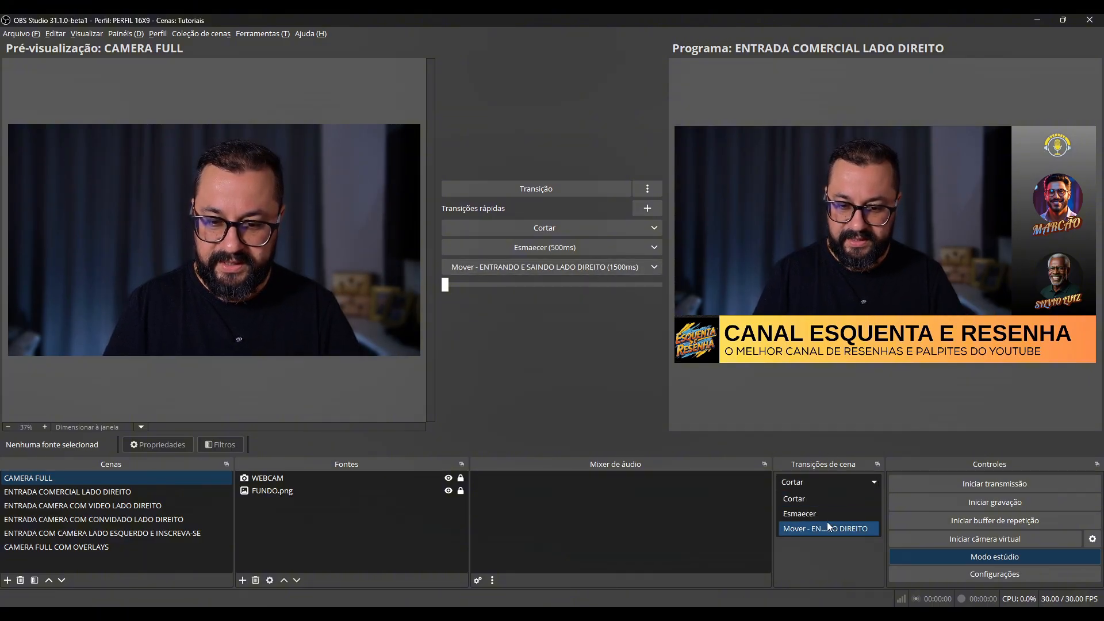
{"action": "left_click", "coordinate": [828, 522]}
{"action": "left_click", "coordinate": [875, 516]}
{"action": "left_click", "coordinate": [897, 520]}
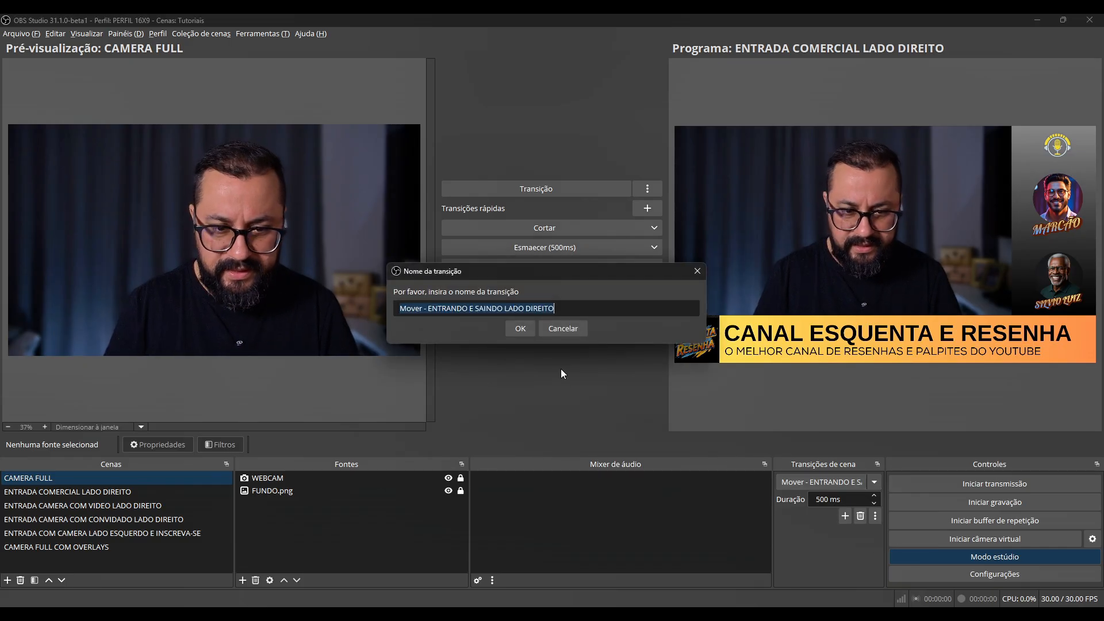
{"action": "left_click", "coordinate": [520, 328]}
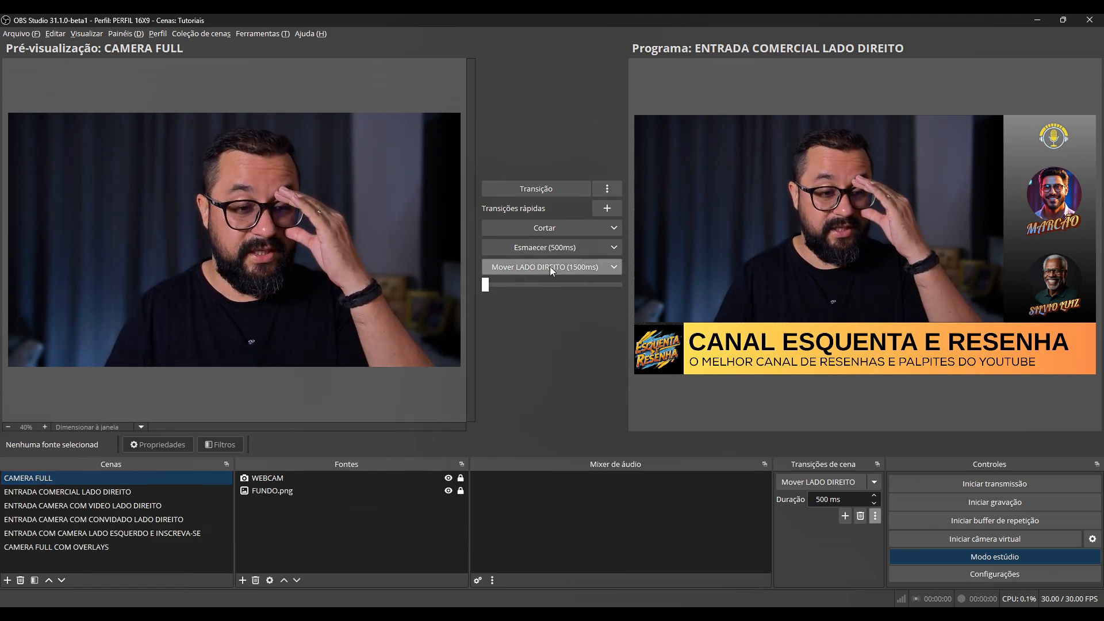
Play the Mover LADO DIREITO quick transition back and forth between CAMERA FULL and ENTRADA COMERCIAL LADO DIREITO
{"action": "left_click", "coordinate": [501, 248]}
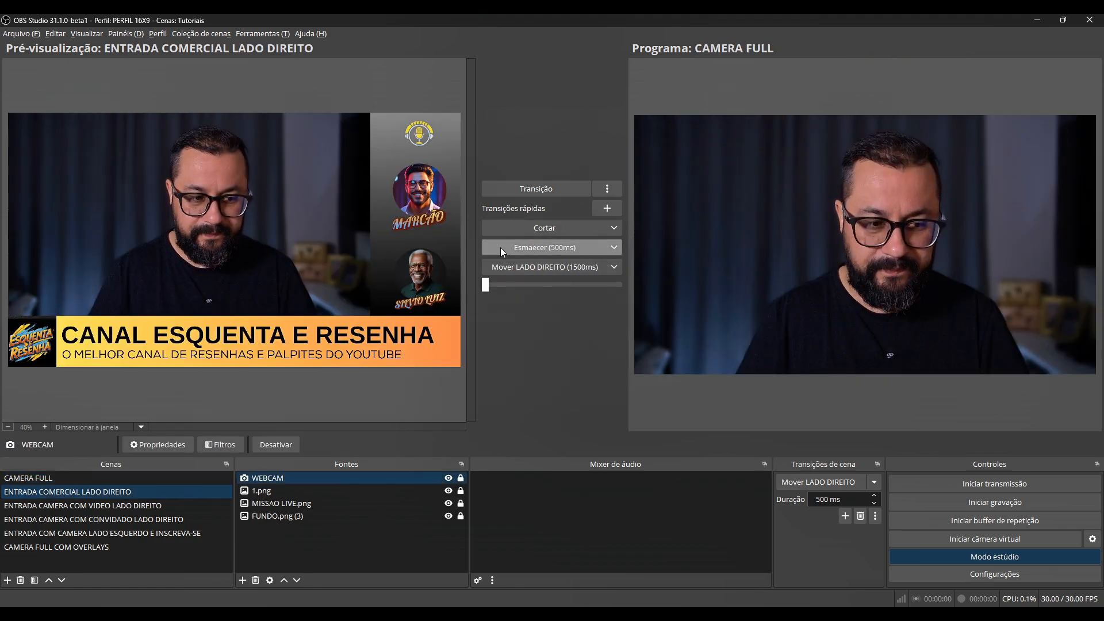
{"action": "left_click", "coordinate": [130, 503]}
{"action": "left_click", "coordinate": [125, 492]}
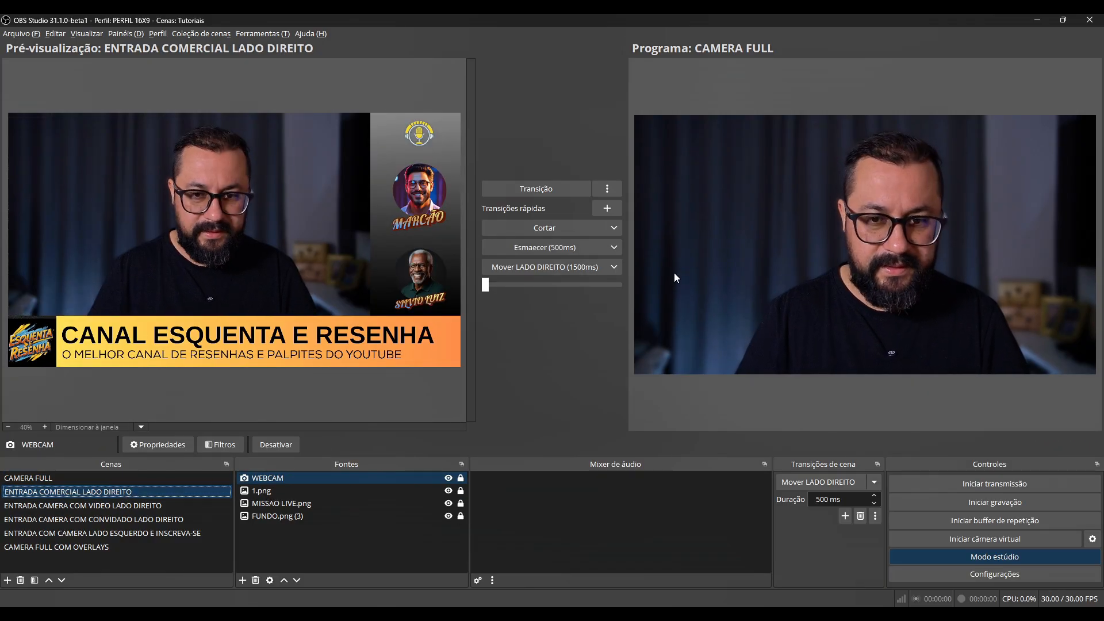
{"action": "left_click", "coordinate": [550, 268]}
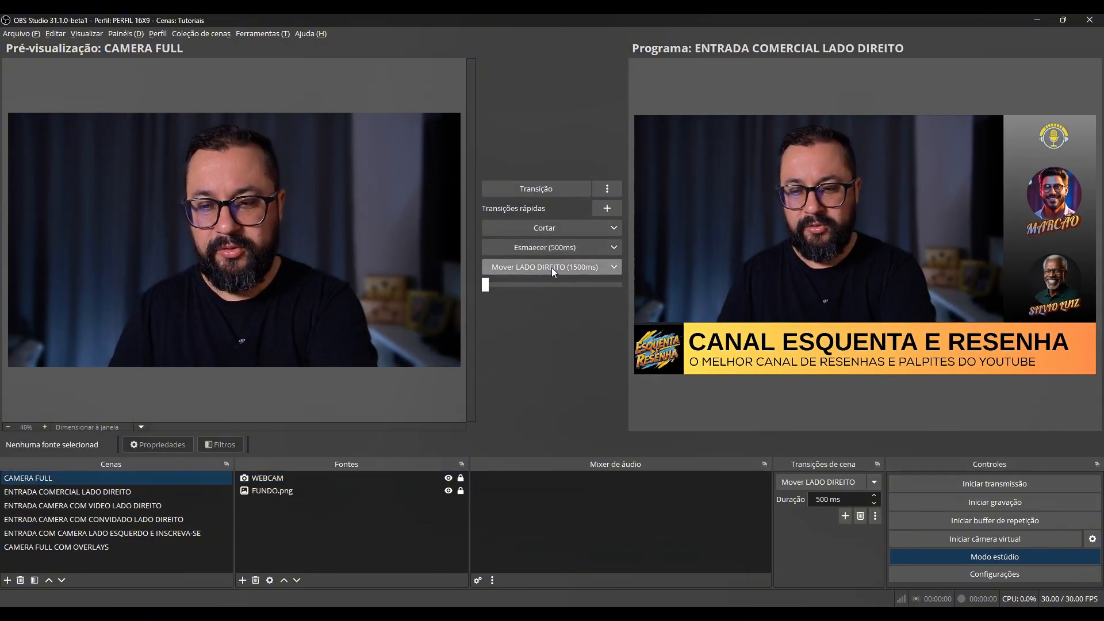
{"action": "left_click", "coordinate": [551, 268]}
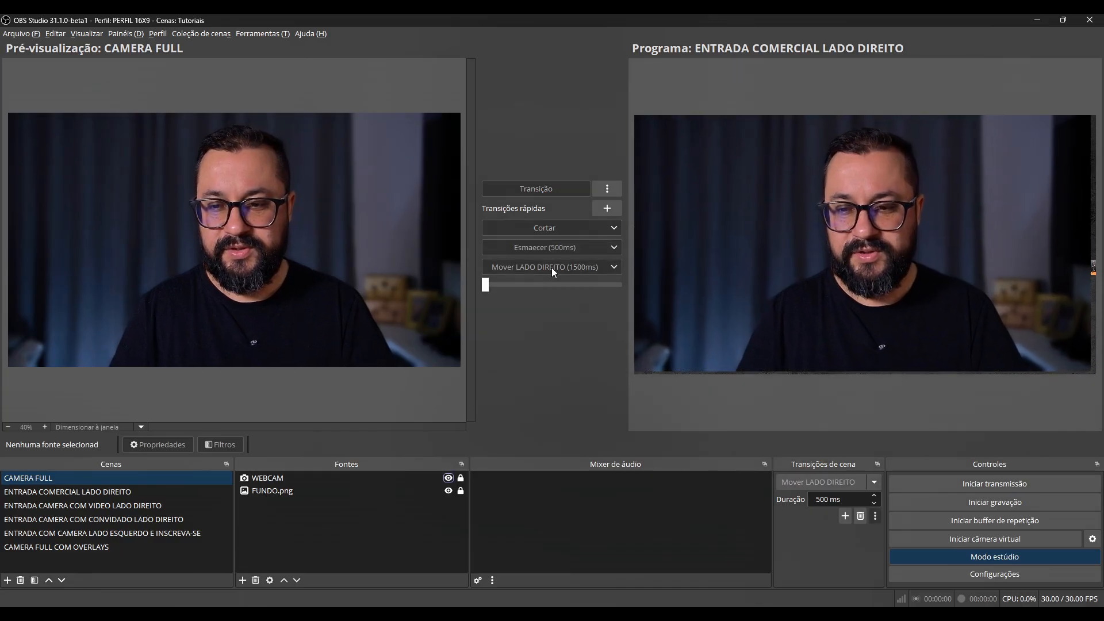
{"action": "left_click", "coordinate": [551, 267]}
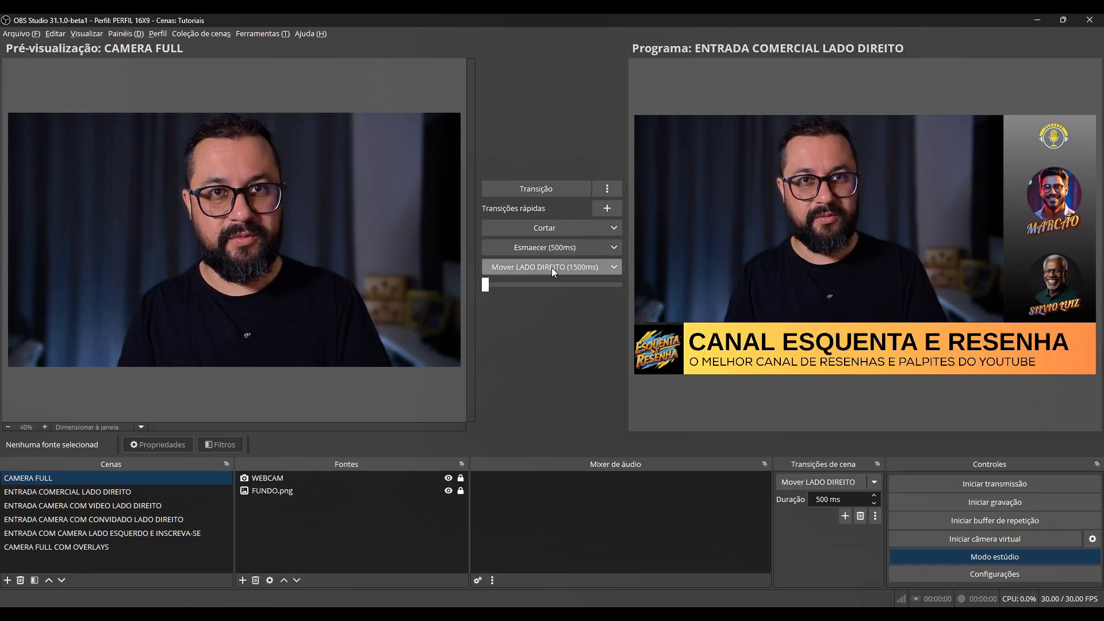
{"action": "left_click", "coordinate": [550, 268]}
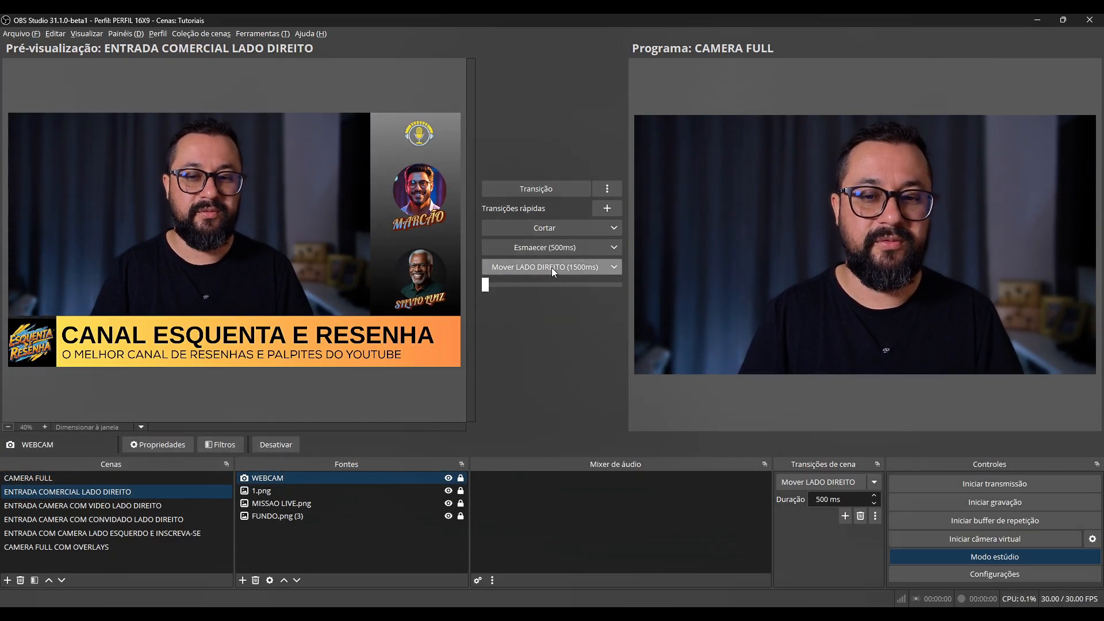
In the Mover LADO DIREITO properties, set the Posição of Itens Aparecendo to Inferior direita and open the Posição choices for Itens Desaparecendo
{"action": "left_click", "coordinate": [878, 514]}
{"action": "left_click", "coordinate": [896, 541]}
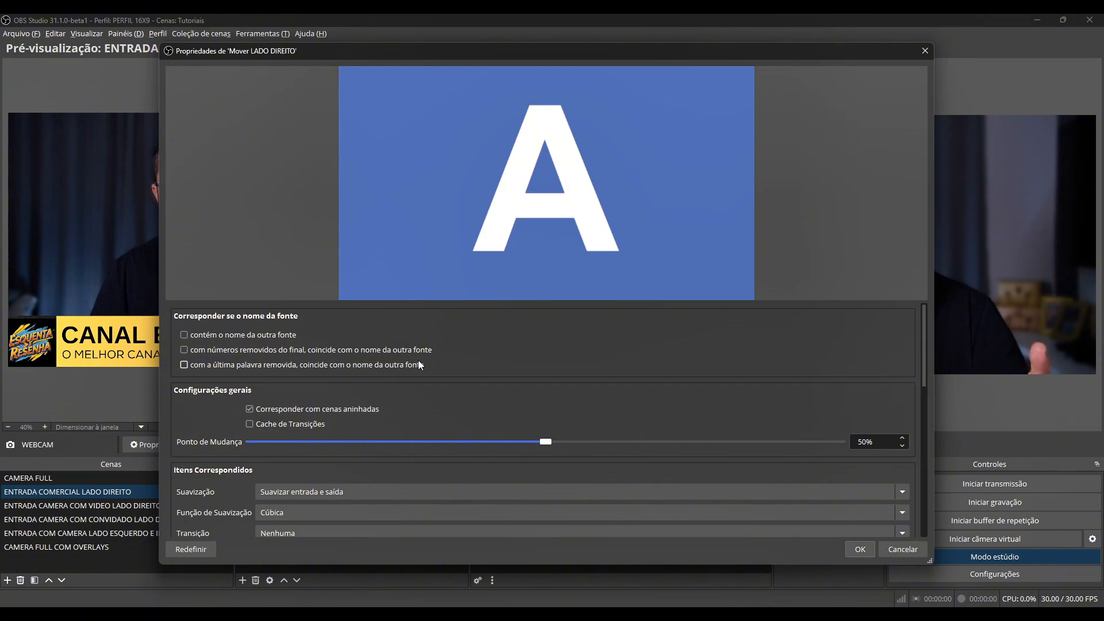
{"action": "scroll", "coordinate": [270, 385], "scroll_direction": "down", "scroll_amount": 7}
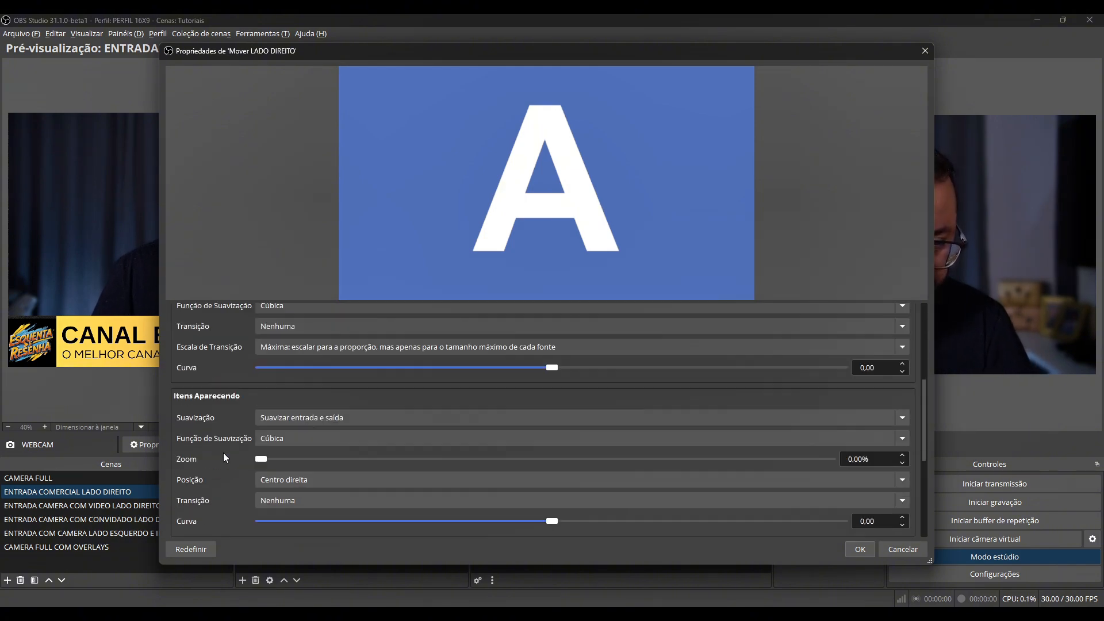
{"action": "left_click", "coordinate": [300, 446]}
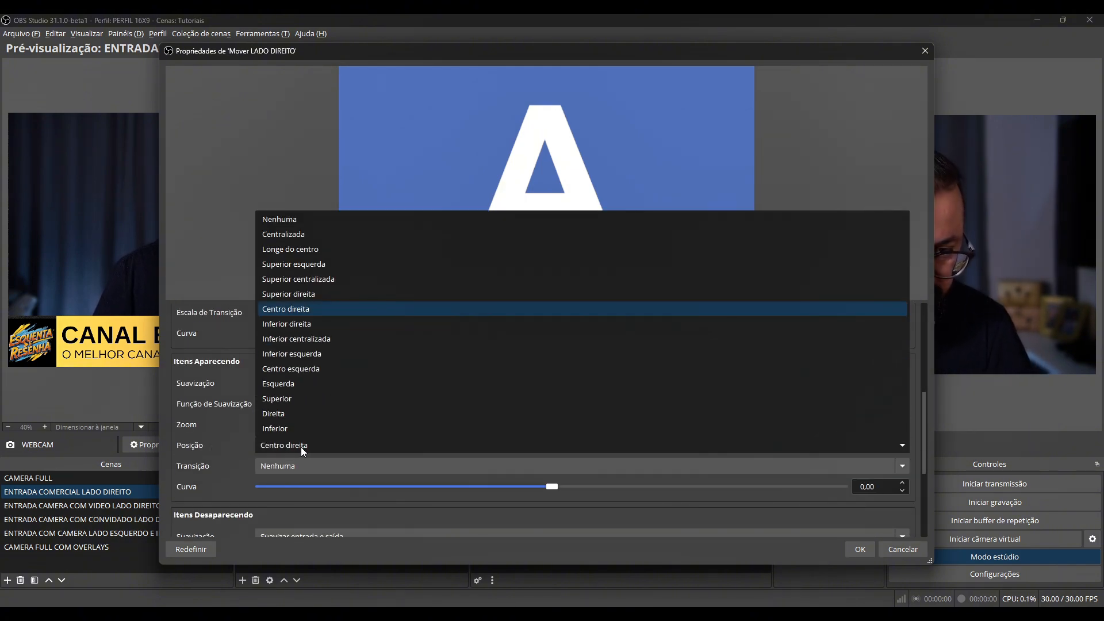
{"action": "left_click", "coordinate": [313, 324]}
{"action": "scroll", "coordinate": [305, 464], "scroll_direction": "down", "scroll_amount": 3}
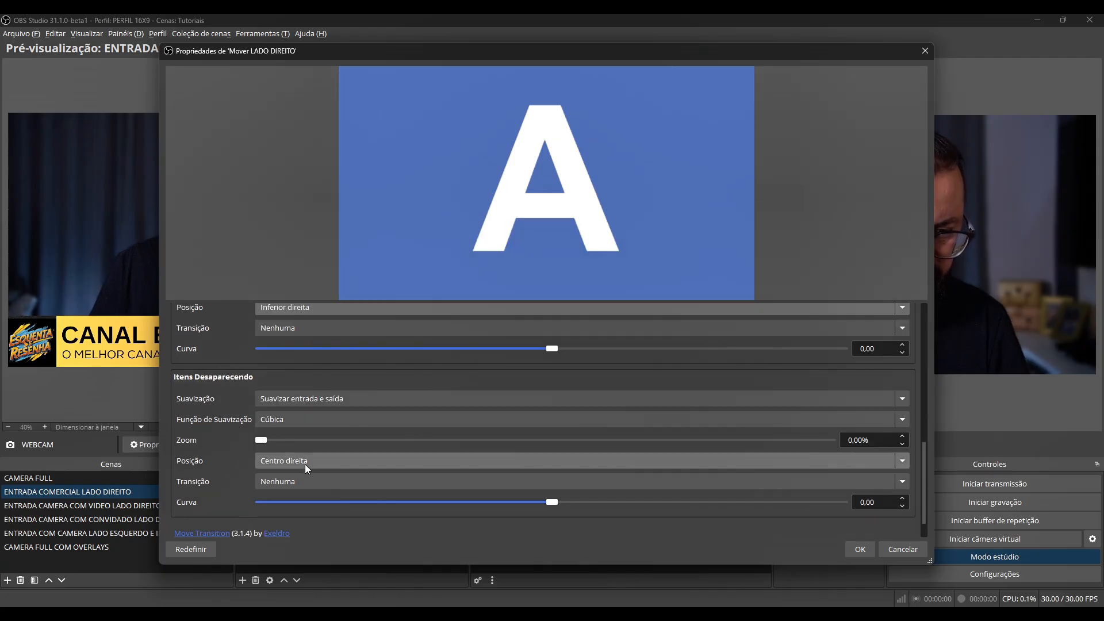
{"action": "left_click", "coordinate": [306, 464]}
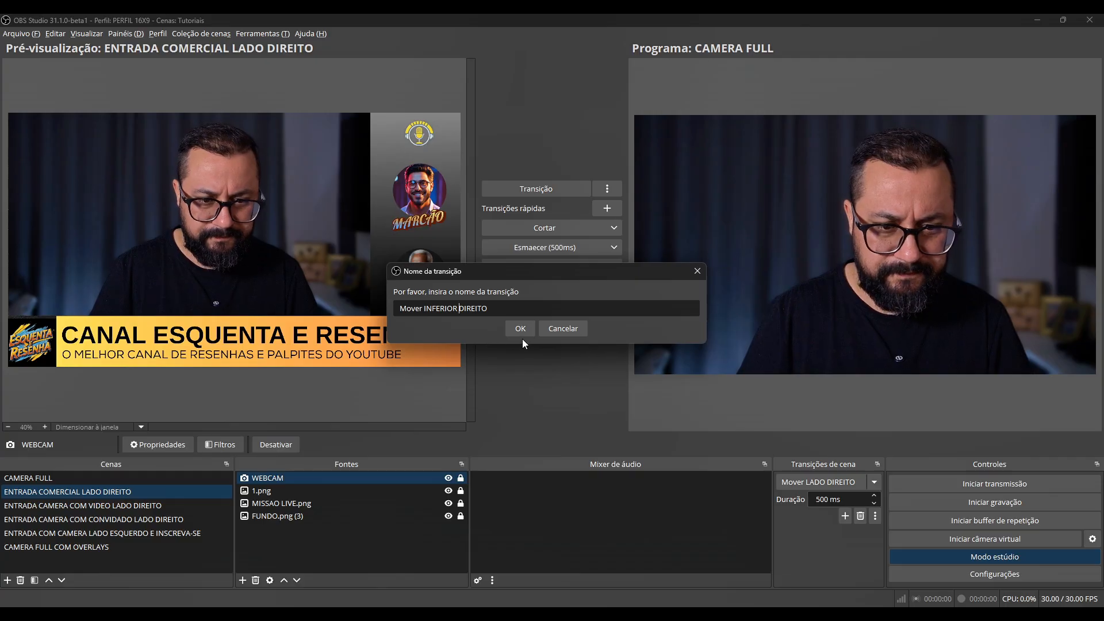
Rename the transition as Mover INFERIOR DIREITO and test its quick transition between CAMERA FULL and ENTRADA COMERCIAL LADO DIREITO
{"action": "left_click", "coordinate": [517, 331]}
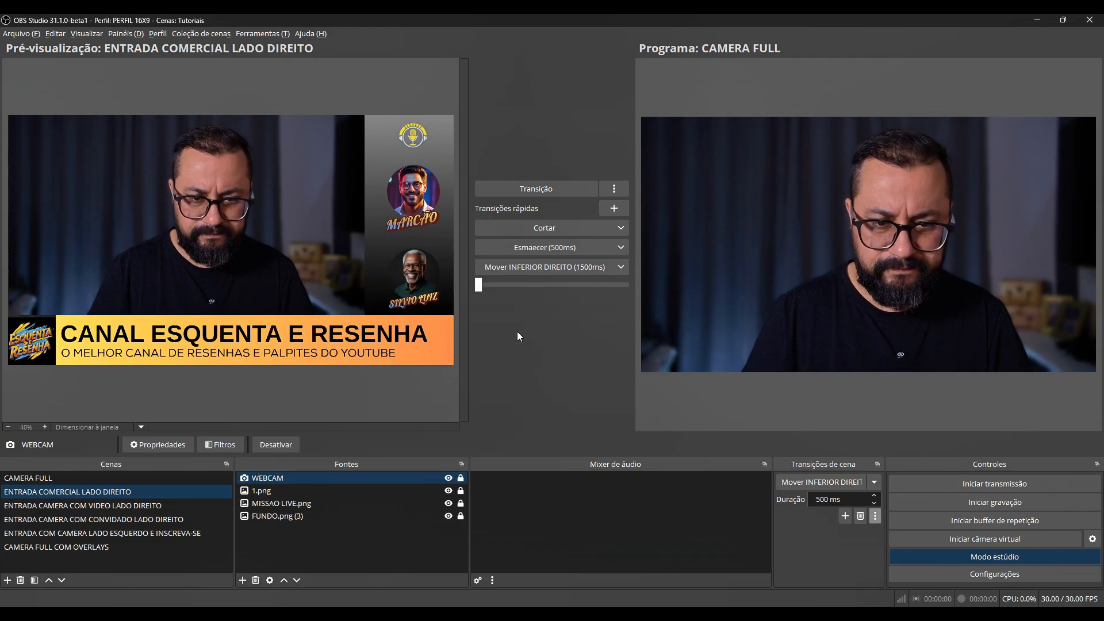
{"action": "left_click", "coordinate": [556, 266]}
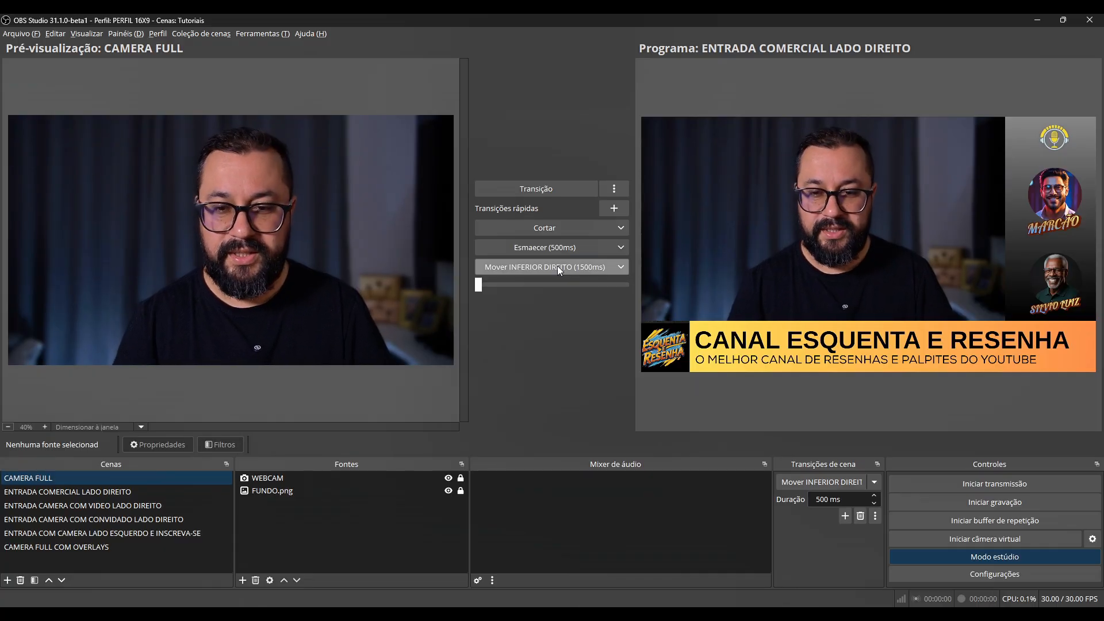
{"action": "left_click", "coordinate": [558, 266]}
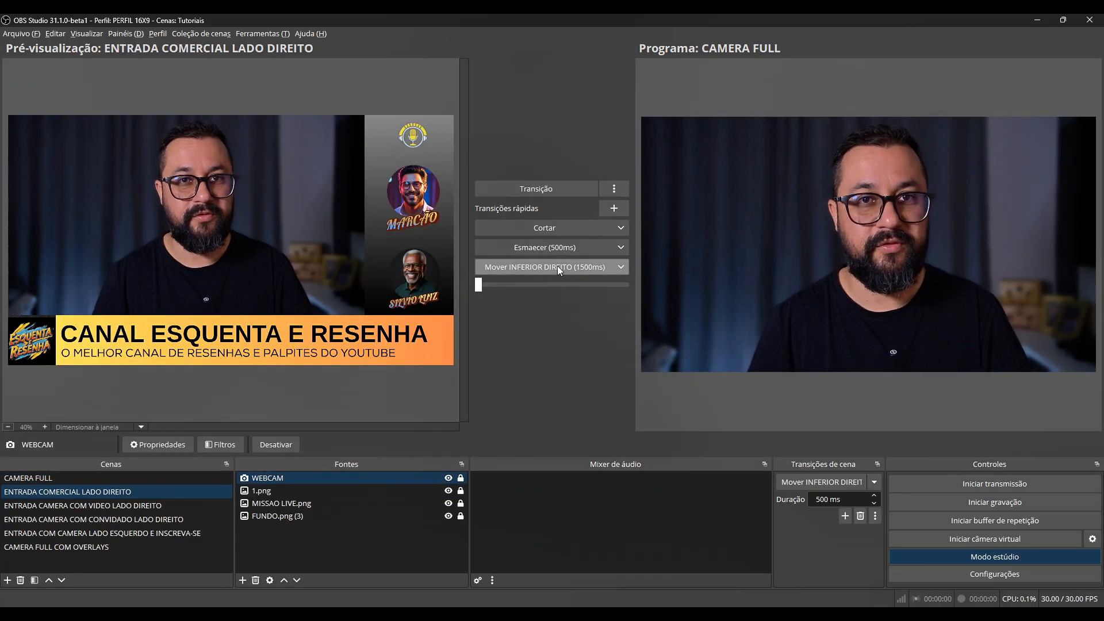
{"action": "left_click", "coordinate": [557, 265]}
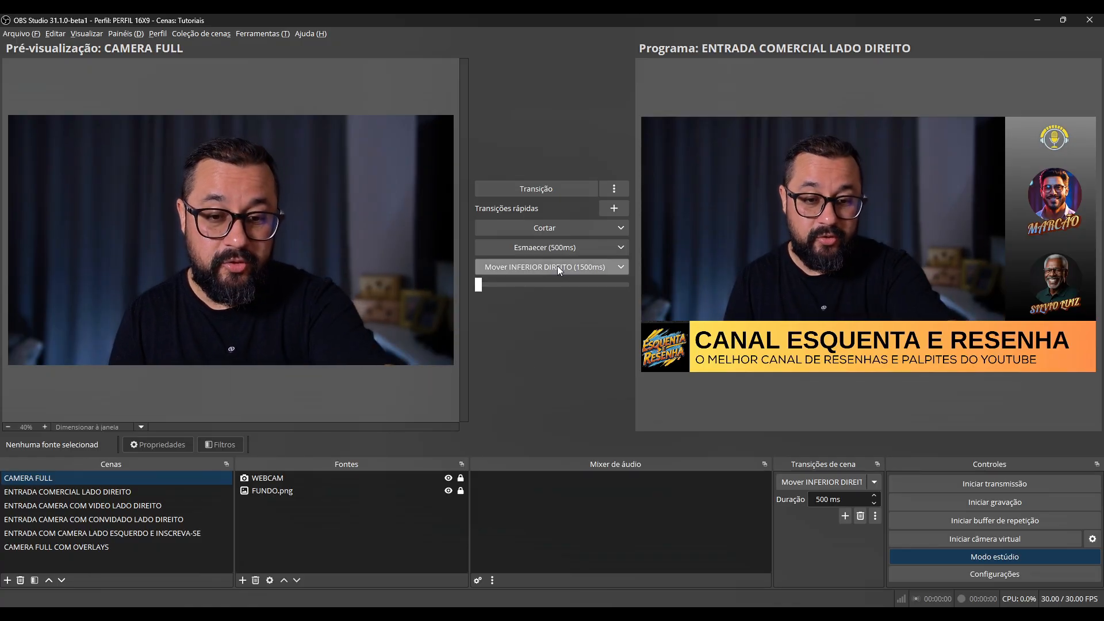
{"action": "left_click", "coordinate": [557, 265]}
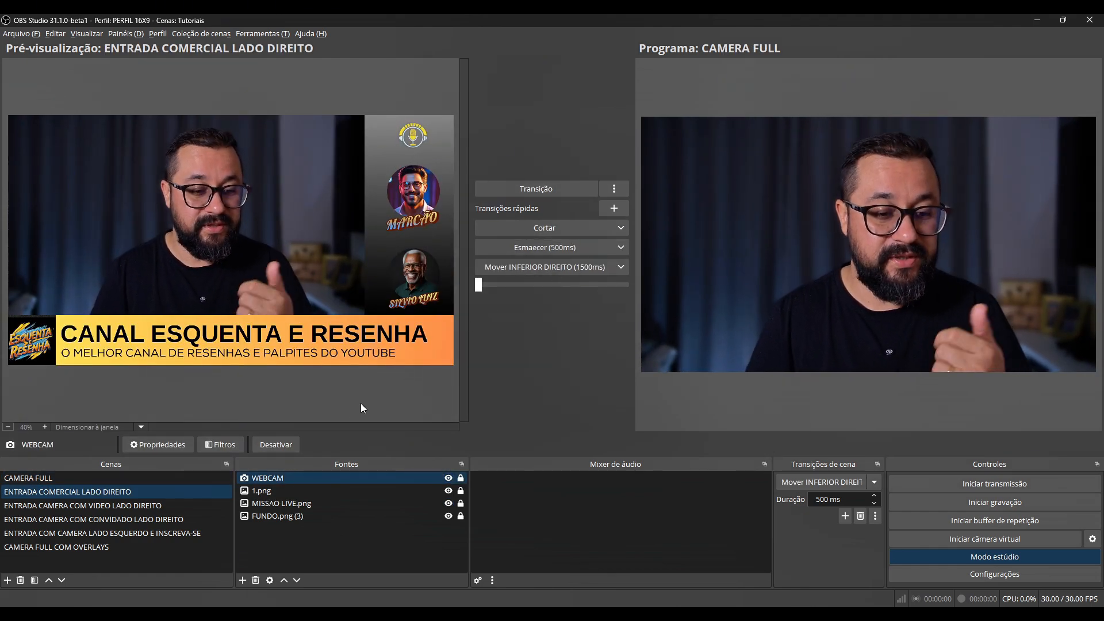
{"action": "left_click", "coordinate": [142, 479]}
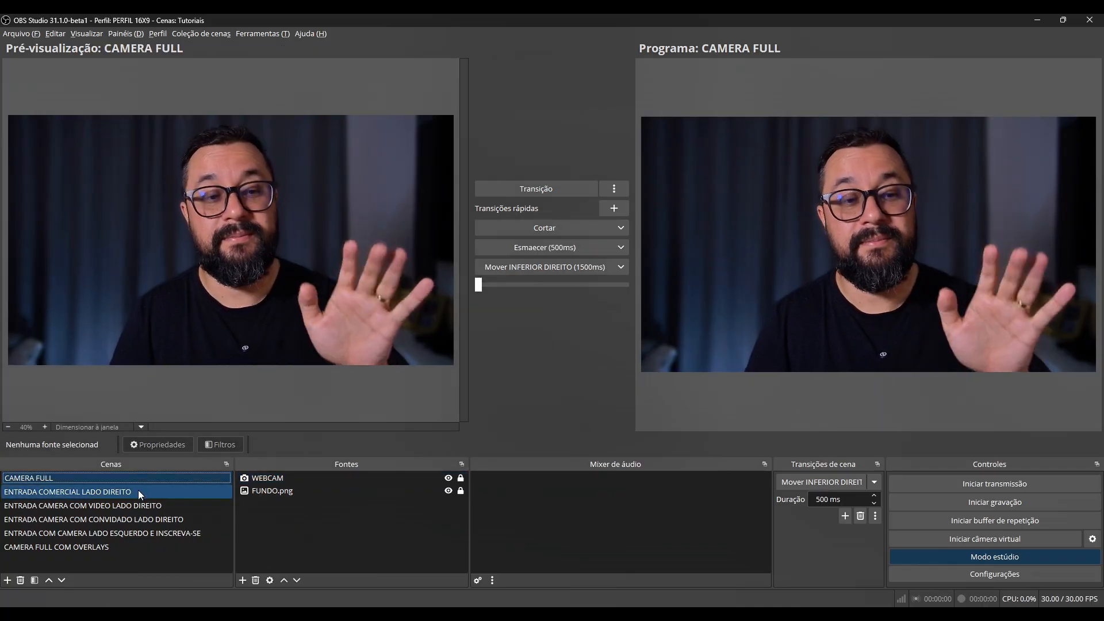
In the ENTRADA COMERCIAL LADO DIREITO scene, hide MISSAO LIVE.png and keep 1.png as the only visible overlay
{"action": "left_click", "coordinate": [138, 492]}
{"action": "left_click", "coordinate": [261, 492]}
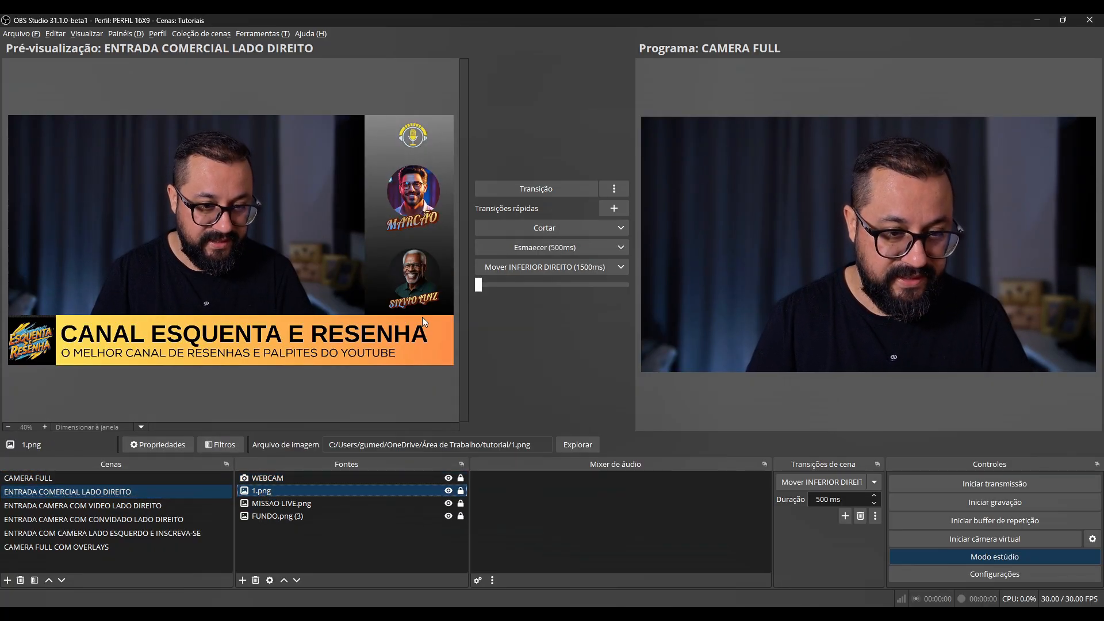
{"action": "left_click", "coordinate": [449, 491]}
{"action": "left_click", "coordinate": [449, 491]}
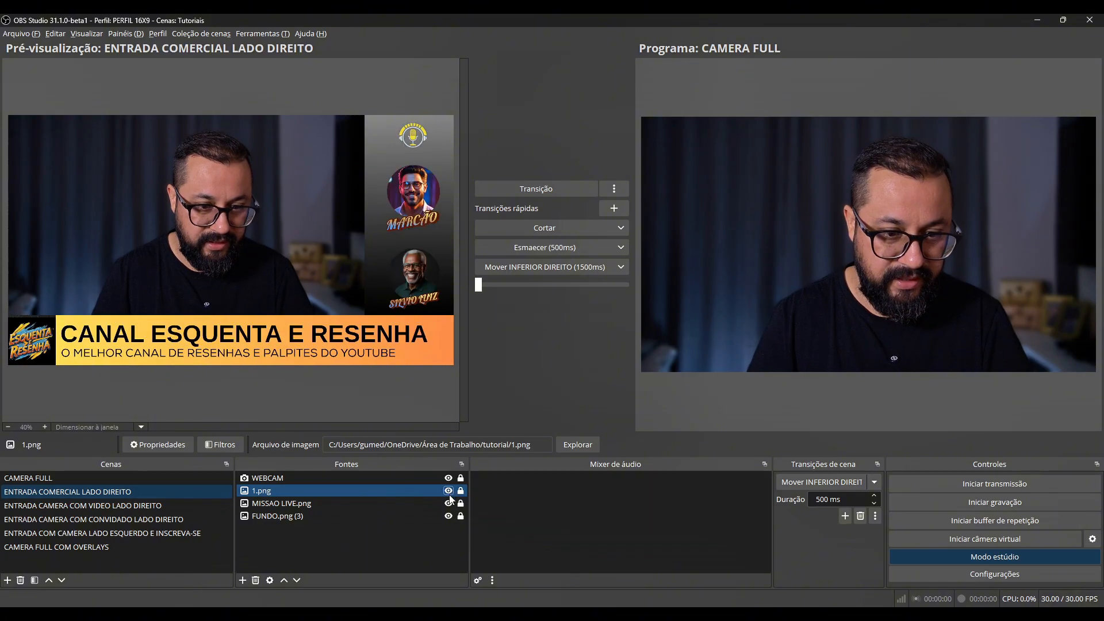
{"action": "left_click", "coordinate": [449, 503]}
{"action": "left_click", "coordinate": [447, 490]}
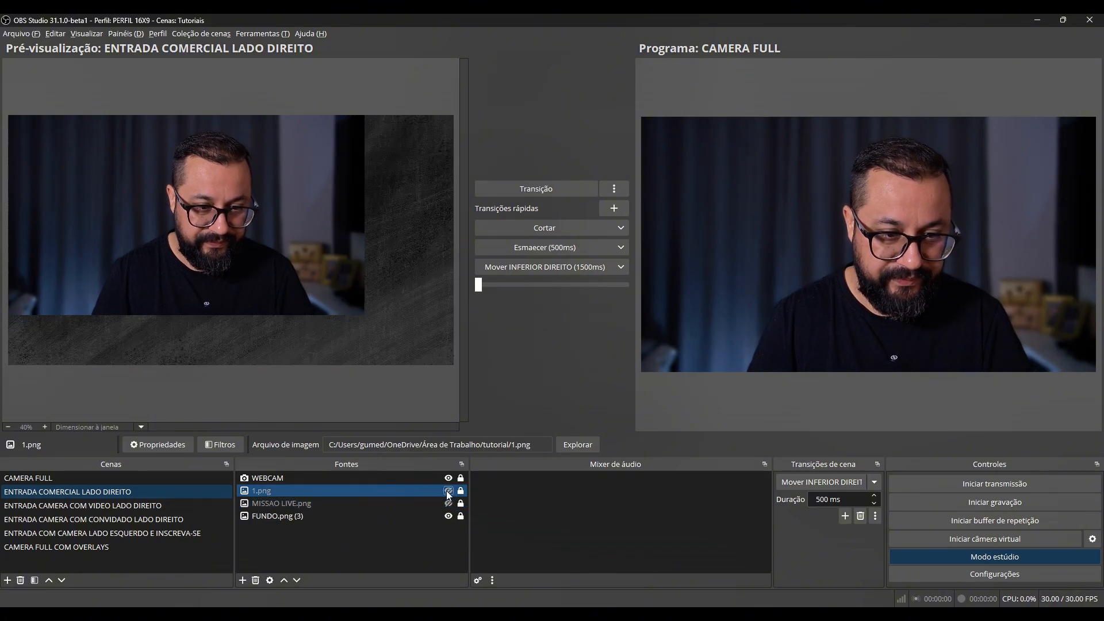
{"action": "left_click", "coordinate": [448, 491]}
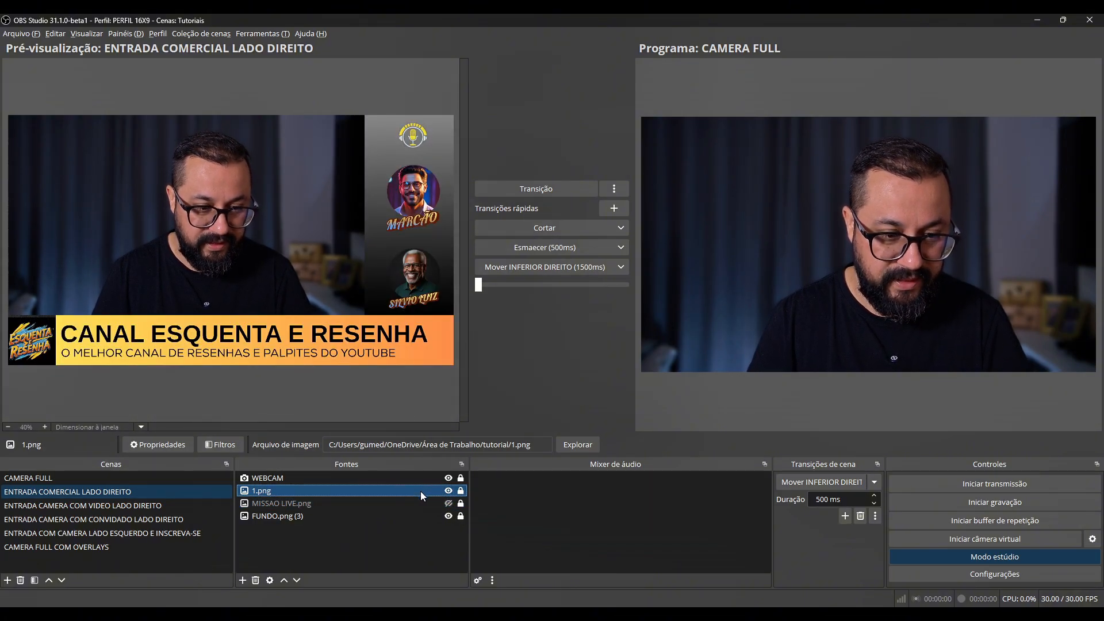
Copy the 1.png source into the CAMERA FULL scene and place it directly below WEBCAM
{"action": "left_click", "coordinate": [143, 475]}
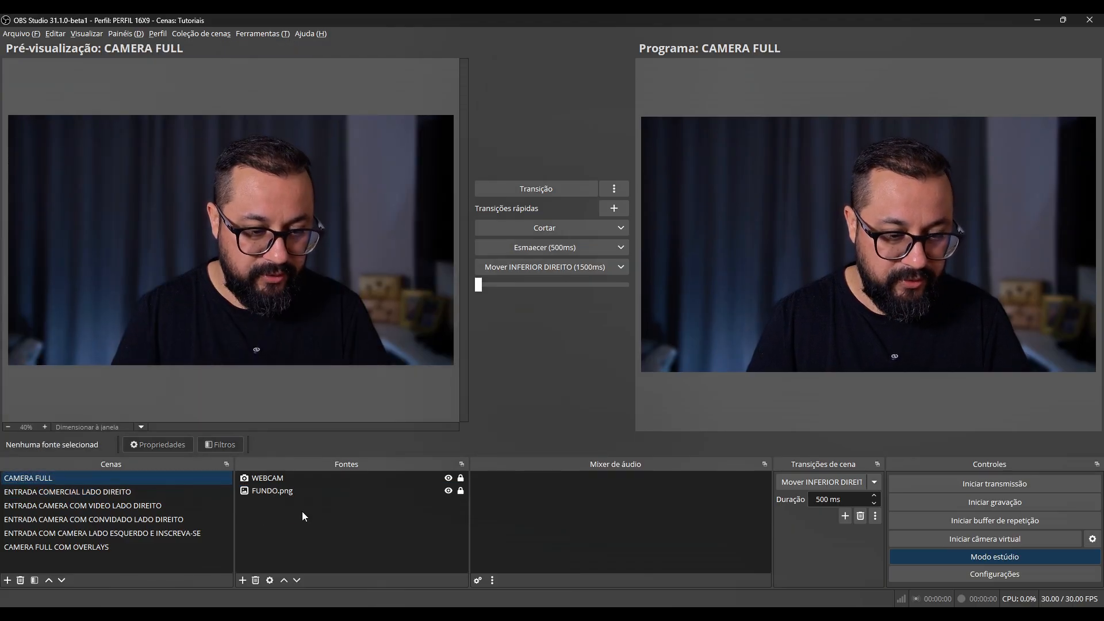
{"action": "key", "text": "ctrl+v"}
{"action": "left_click_drag", "start_coordinate": [274, 478], "coordinate": [284, 495]}
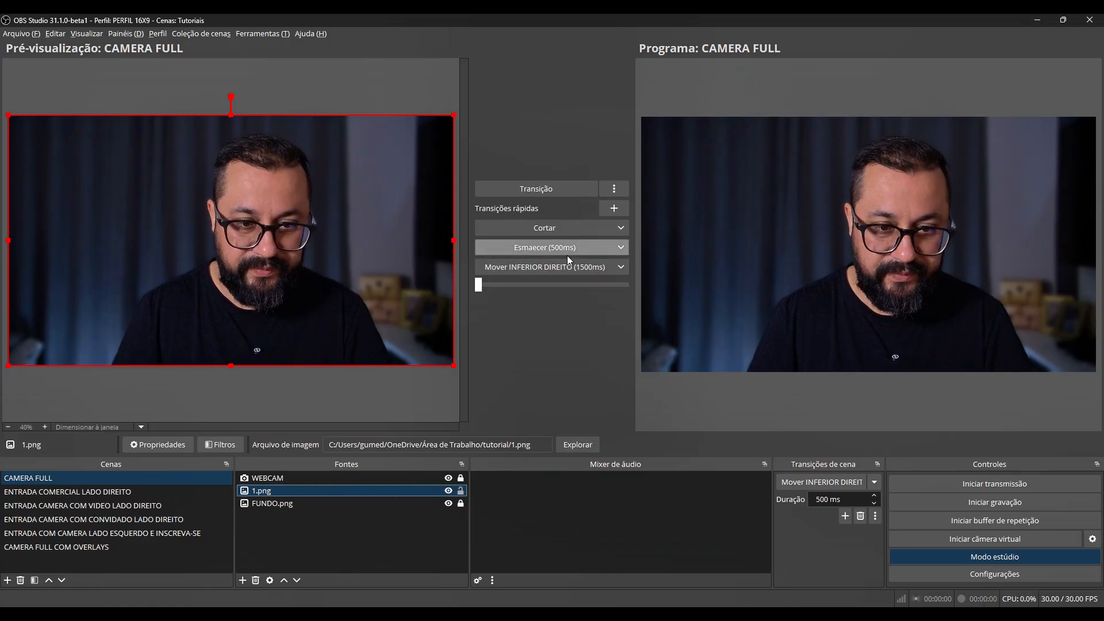
Play the Mover INFERIOR DIREITO quick transition repeatedly between CAMERA FULL and ENTRADA COMERCIAL LADO DIREITO with the 1.png overlay
{"action": "left_click", "coordinate": [101, 491]}
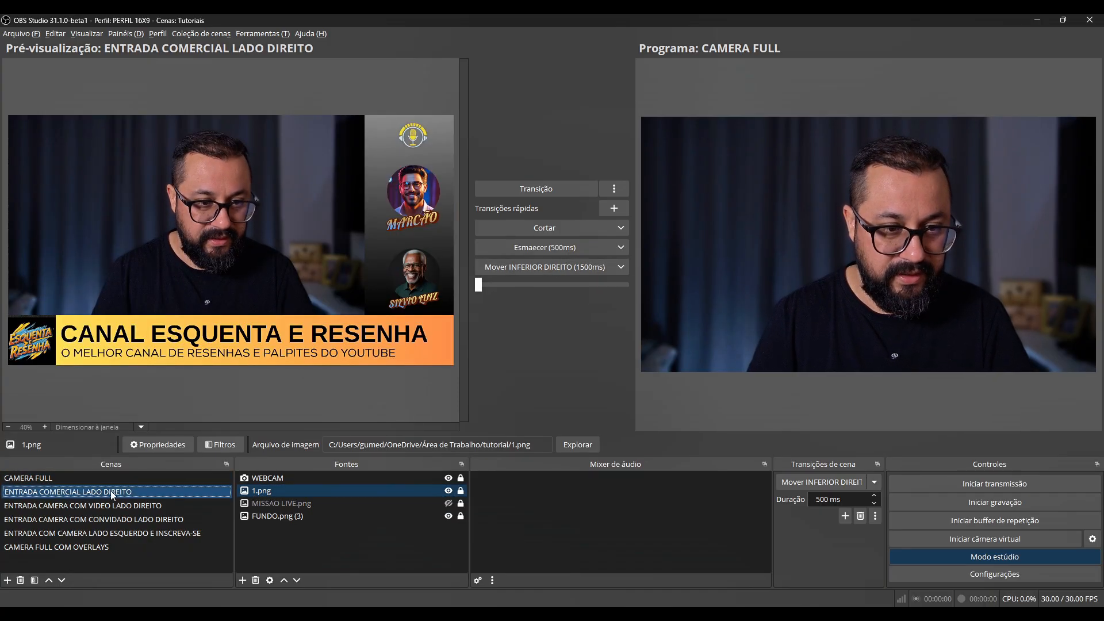
{"action": "left_click", "coordinate": [545, 271]}
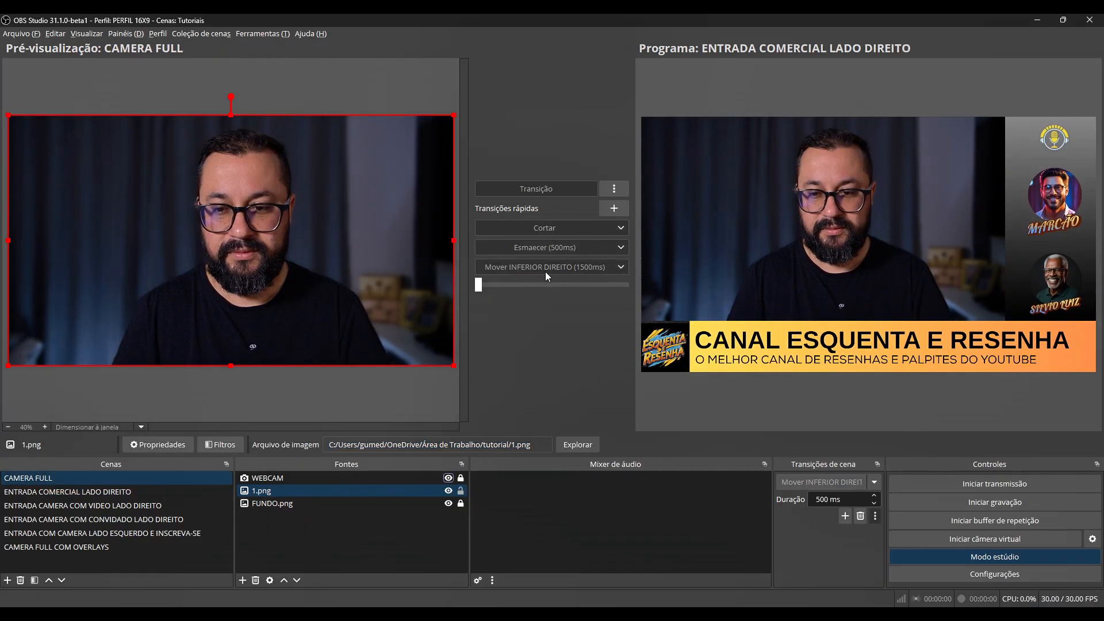
{"action": "left_click", "coordinate": [545, 271]}
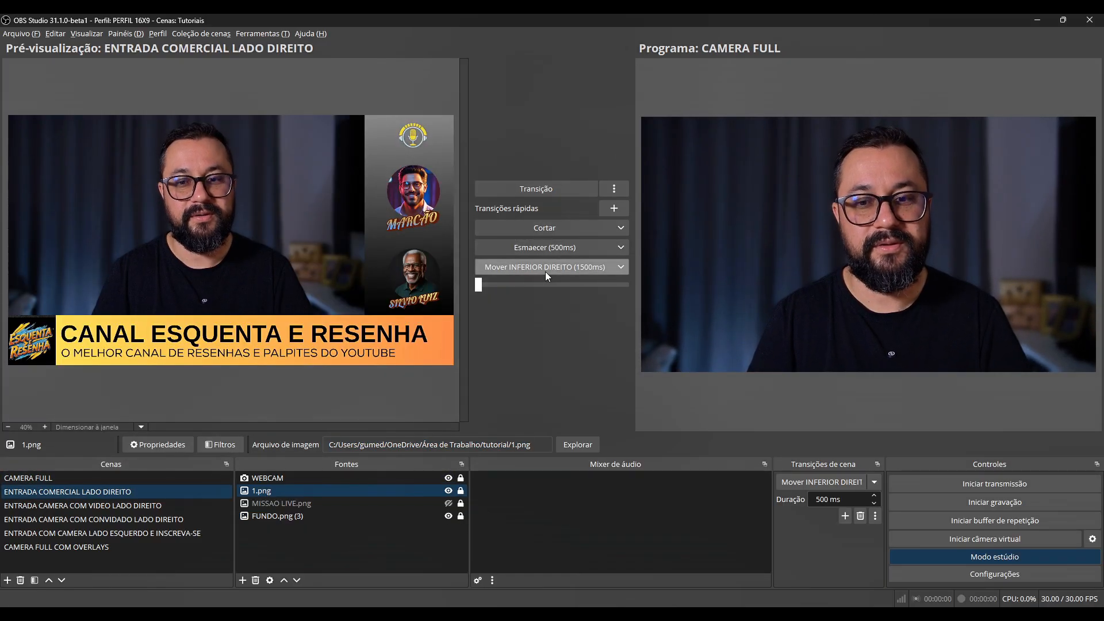
{"action": "left_click", "coordinate": [545, 271]}
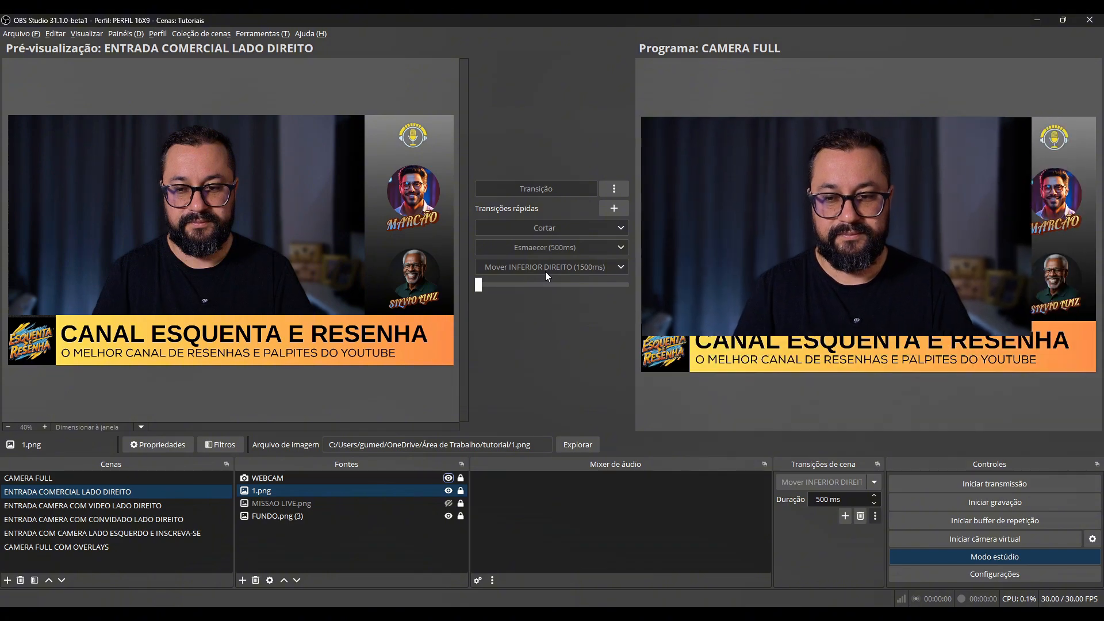
{"action": "left_click", "coordinate": [545, 271]}
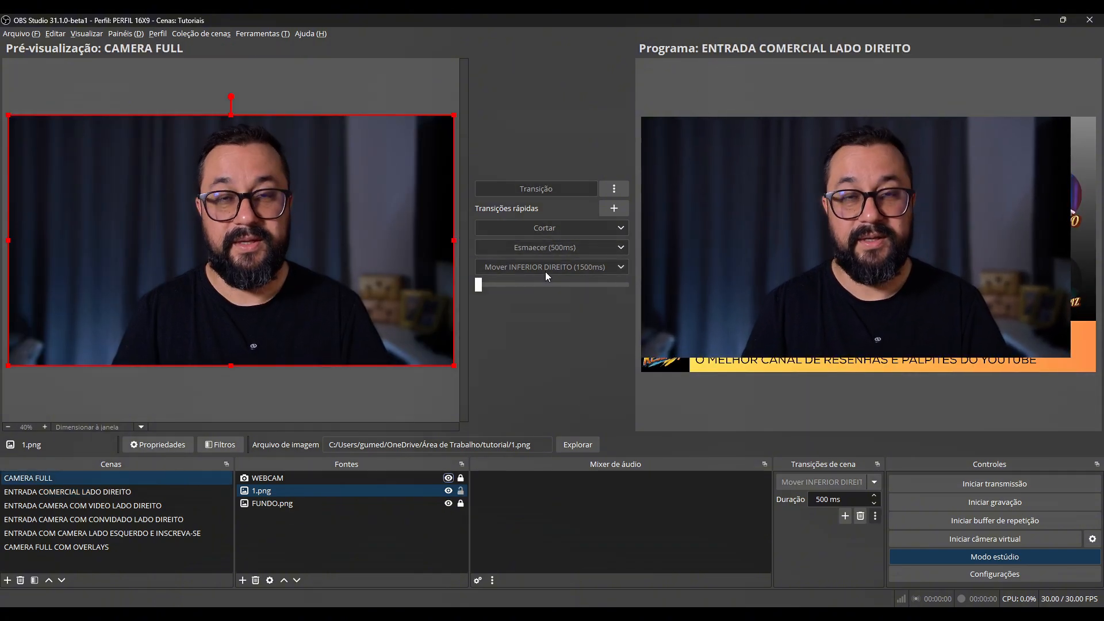
{"action": "left_click", "coordinate": [545, 271]}
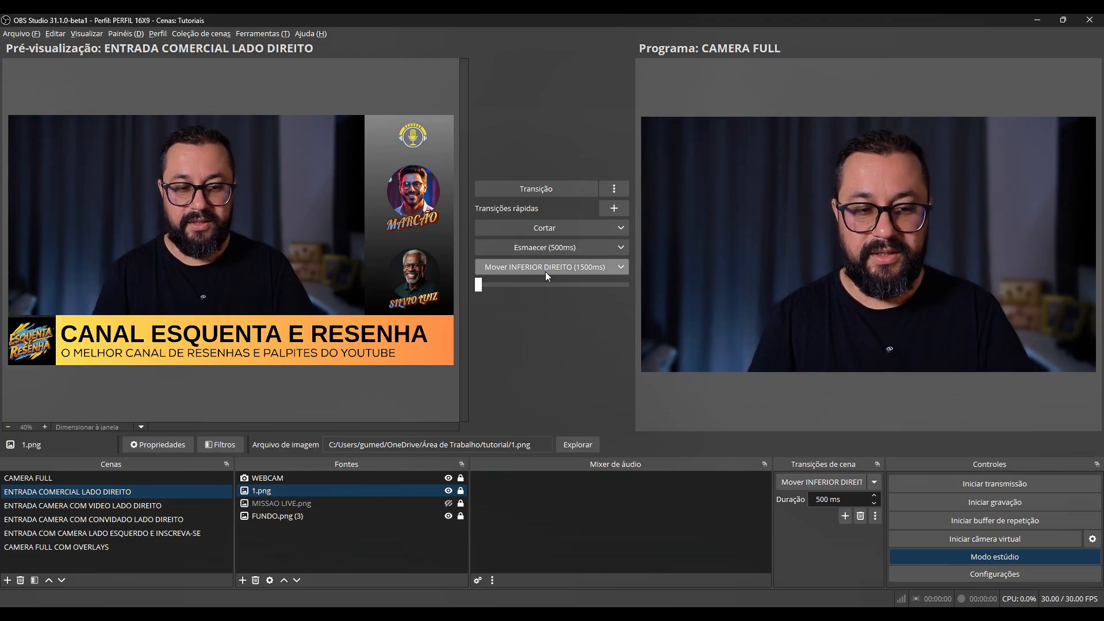
{"action": "left_click", "coordinate": [545, 267]}
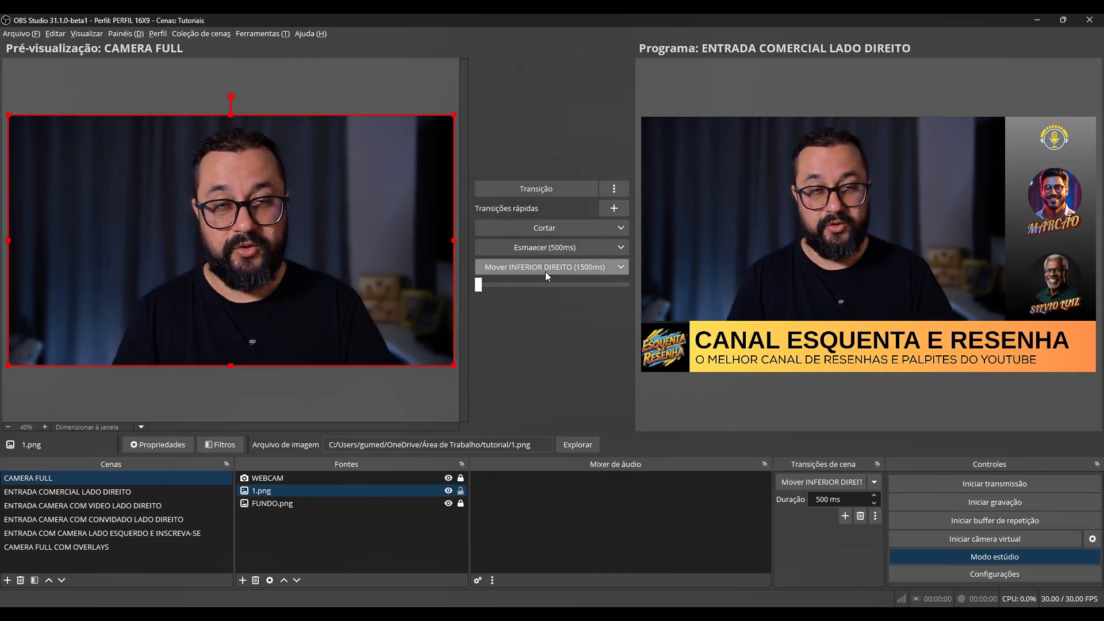
In ENTRADA COMERCIAL LADO DIREITO, hide 1.png and show MISSAO LIVE.png
{"action": "left_click", "coordinate": [172, 493]}
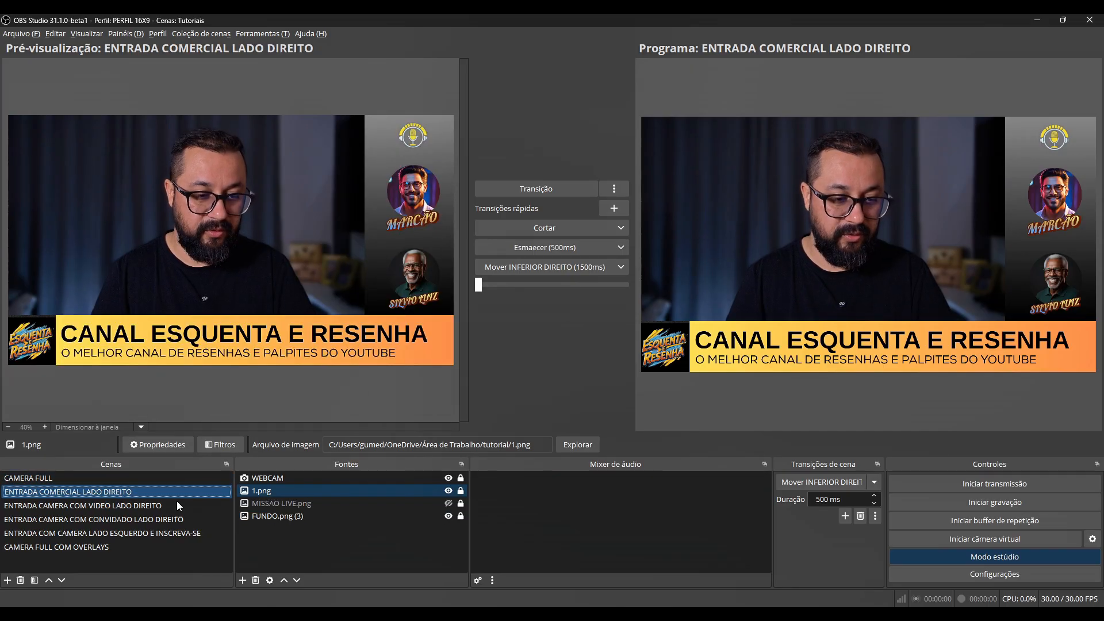
{"action": "left_click", "coordinate": [292, 502]}
{"action": "left_click", "coordinate": [449, 491]}
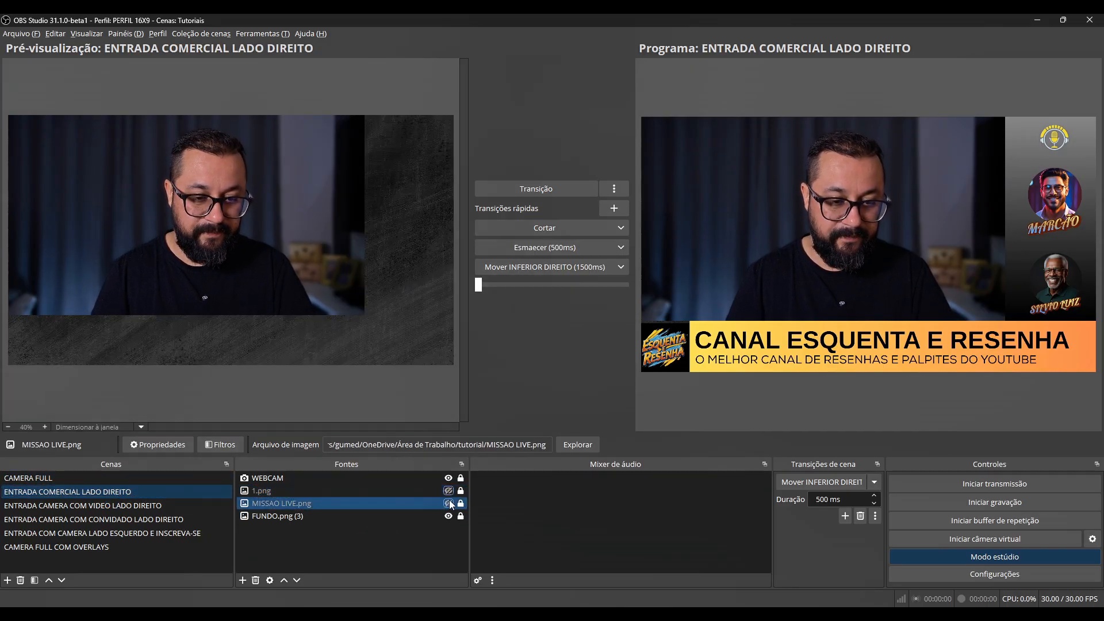
{"action": "left_click", "coordinate": [449, 503]}
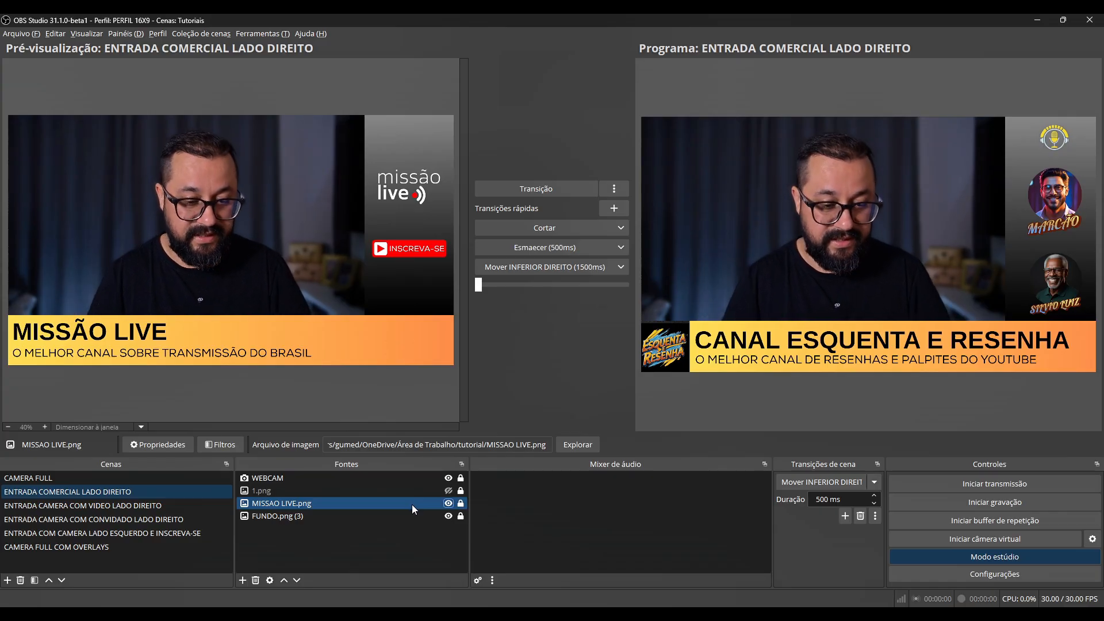
Copy MISSAO LIVE.png into the CAMERA FULL scene, place it between 1.png and FUNDO.png, and hide 1.png there
{"action": "left_click", "coordinate": [85, 477]}
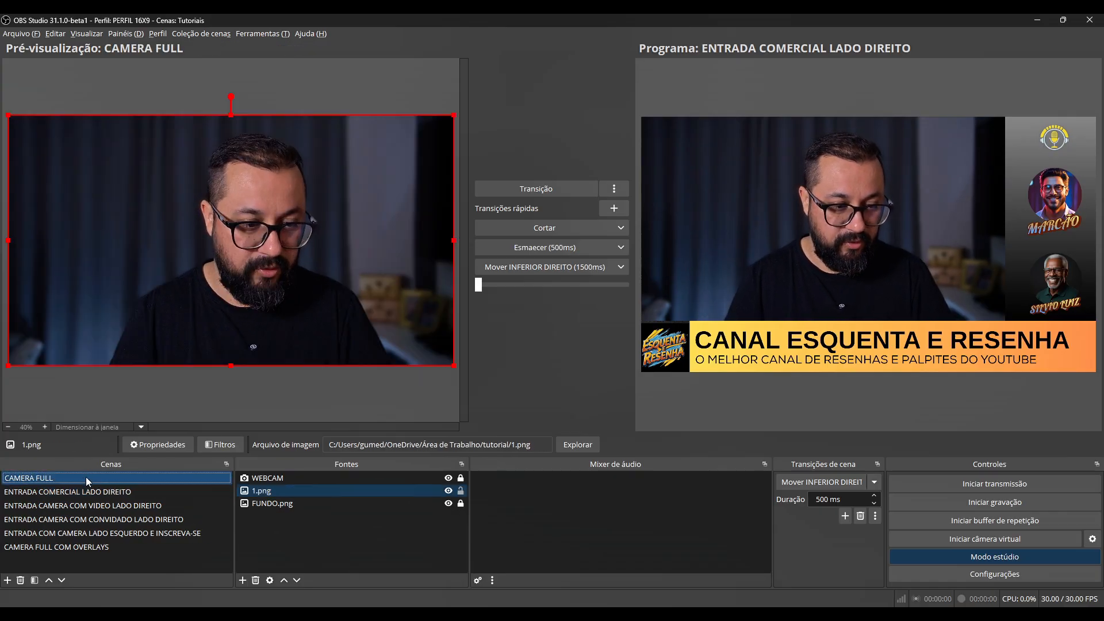
{"action": "left_click", "coordinate": [306, 533]}
{"action": "key", "text": "ctrl+v"}
{"action": "left_click_drag", "start_coordinate": [327, 478], "coordinate": [336, 499]}
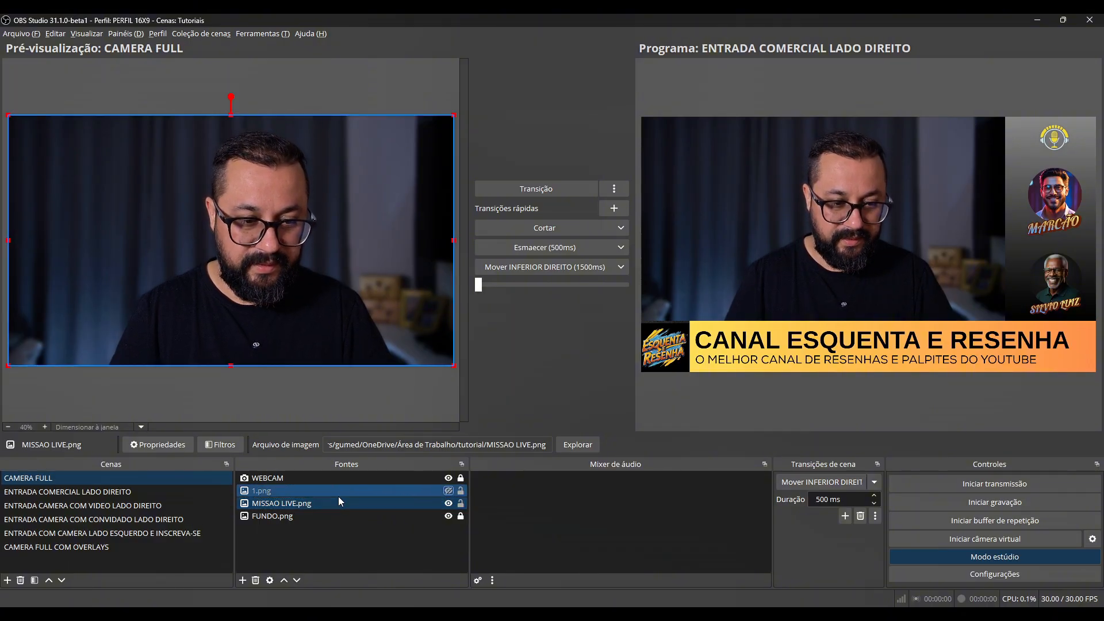
Test the Mover INFERIOR DIREITO quick transition between ENTRADA COMERCIAL LADO DIREITO and CAMERA FULL with the MISSAO LIVE.png overlay
{"action": "left_click", "coordinate": [145, 493]}
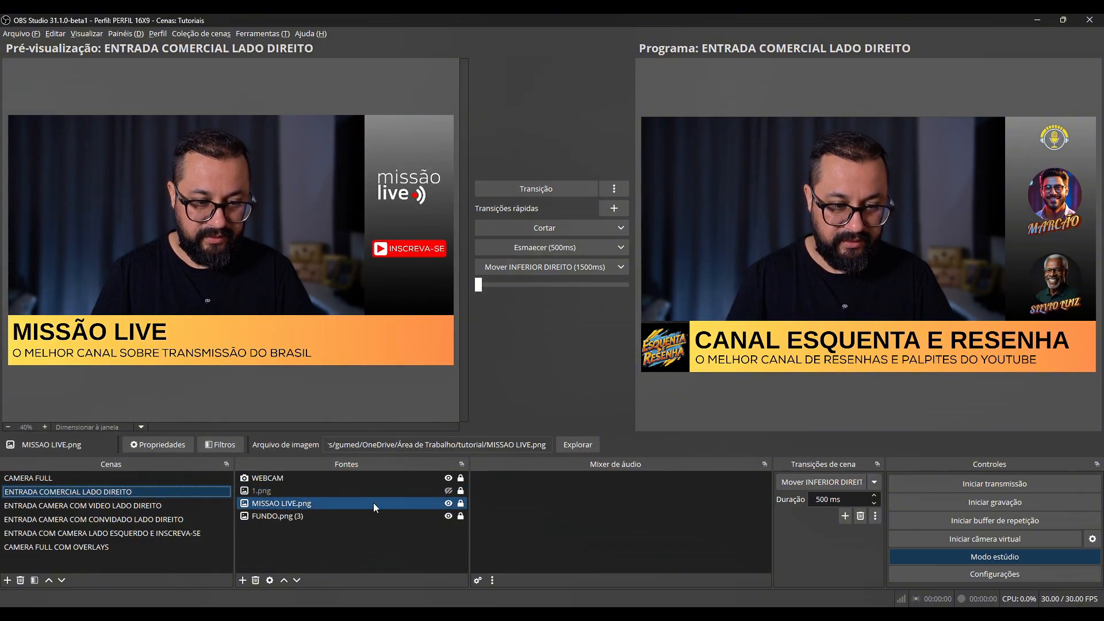
{"action": "left_click", "coordinate": [143, 477]}
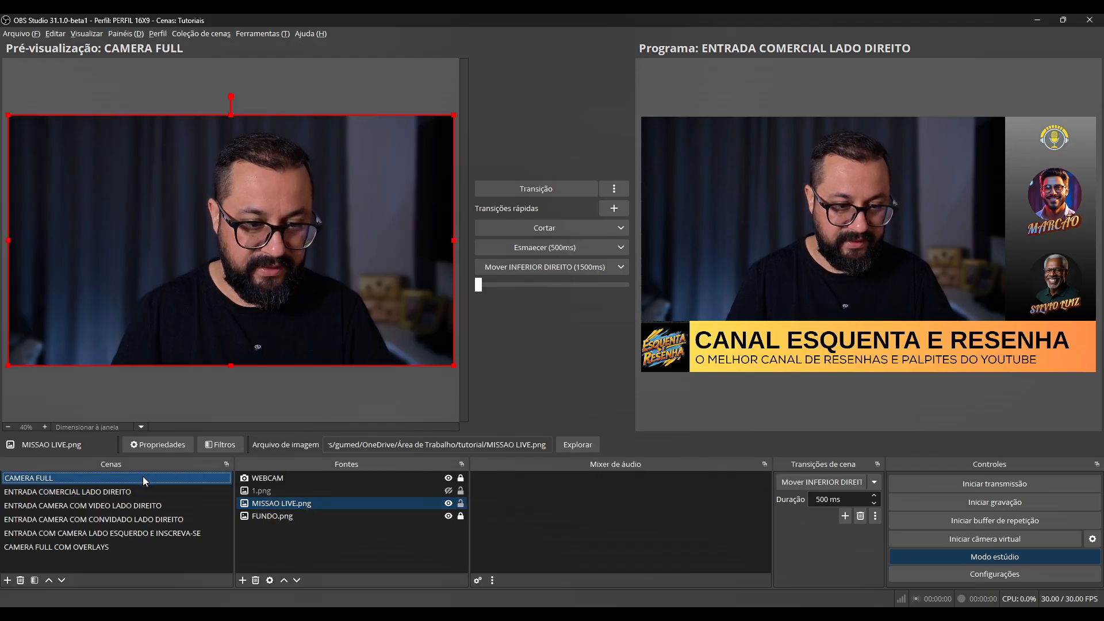
{"action": "left_click", "coordinate": [564, 267]}
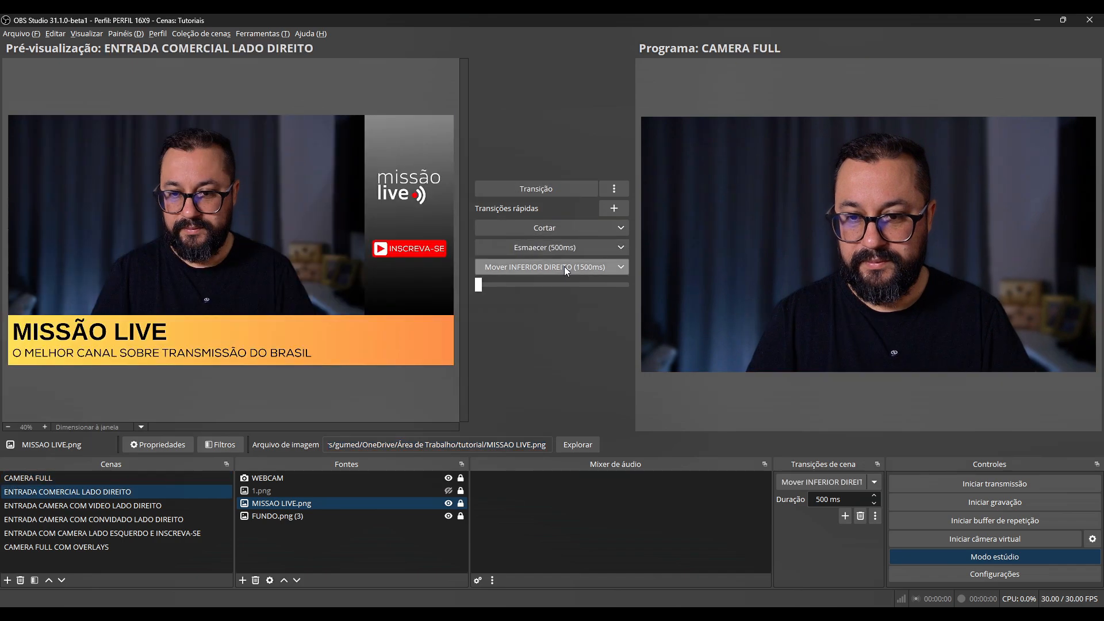
{"action": "left_click", "coordinate": [564, 267]}
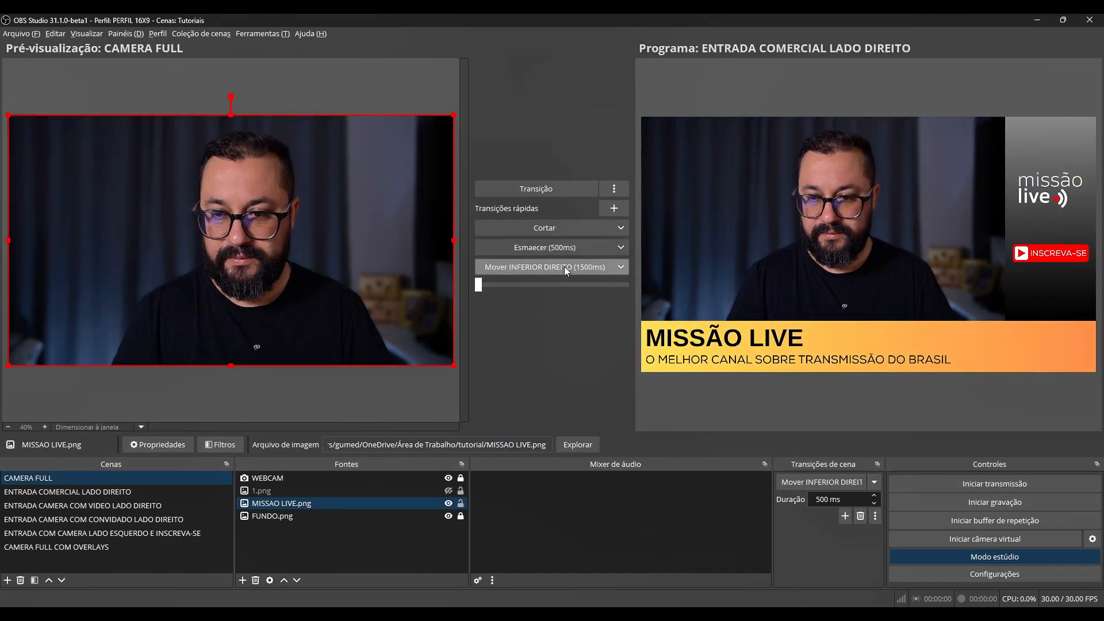
{"action": "left_click", "coordinate": [564, 267]}
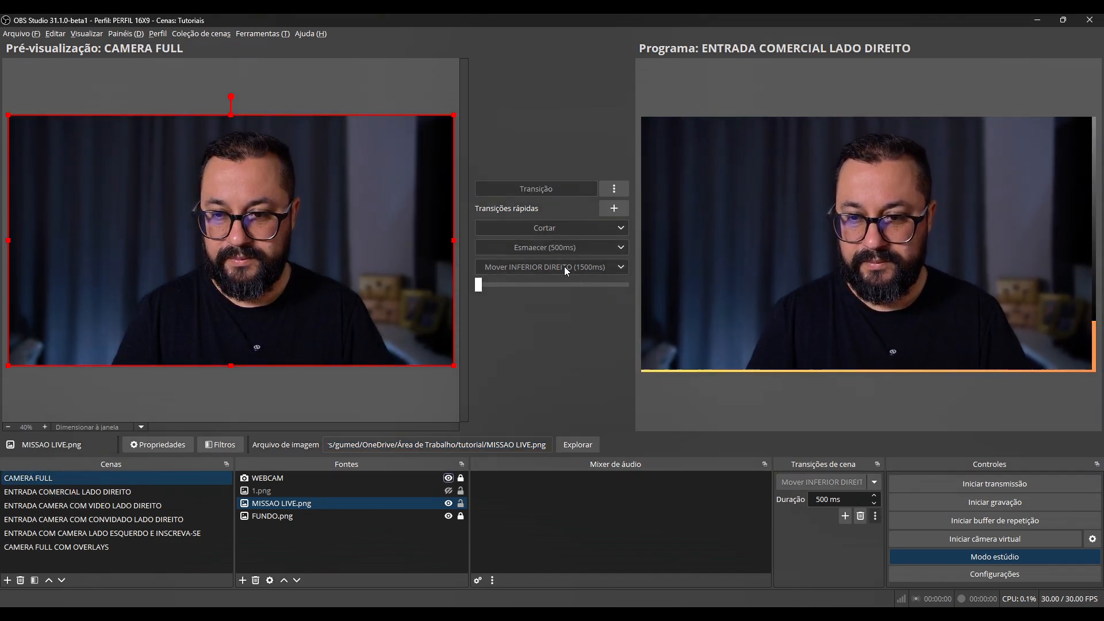
{"action": "left_click", "coordinate": [564, 266]}
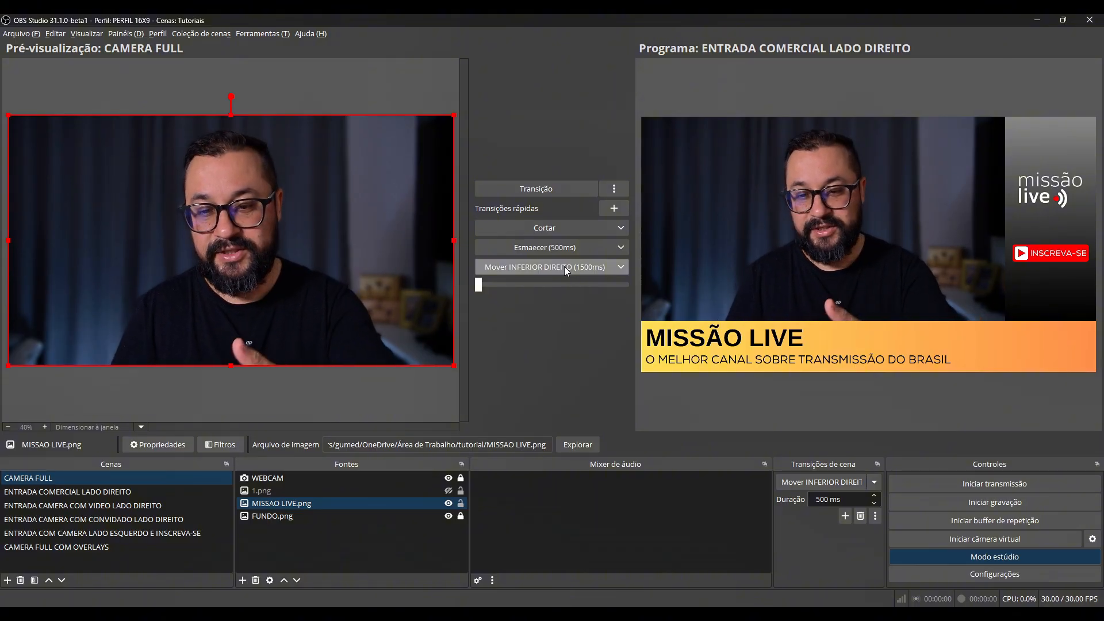
{"action": "left_click", "coordinate": [564, 267]}
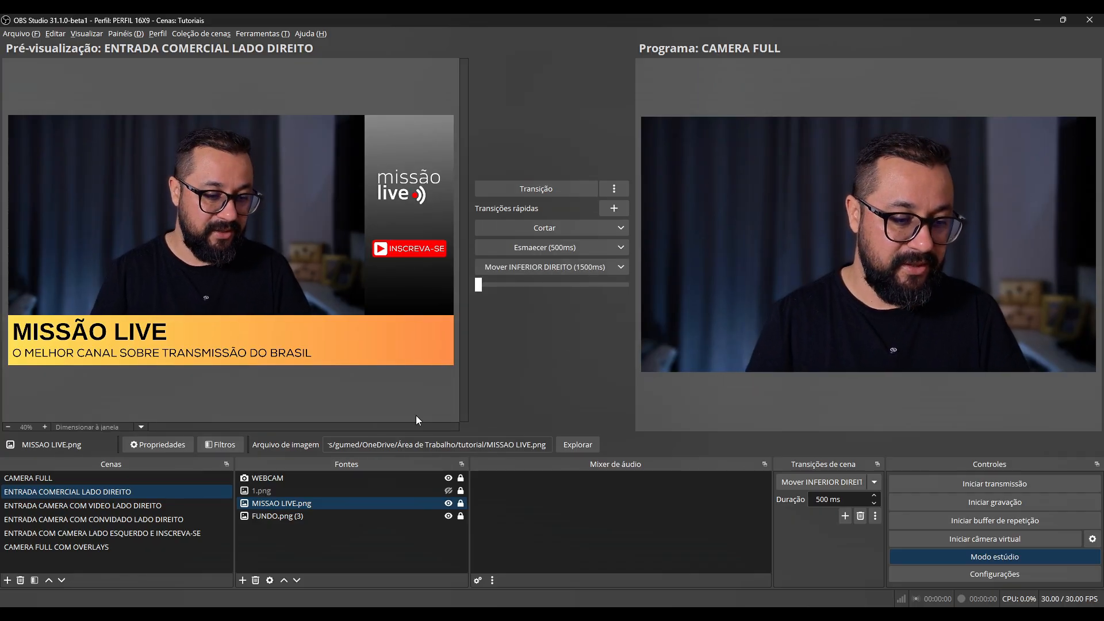
Hide MISSAO LIVE.png in CAMERA FULL and replay the Mover INFERIOR DIREITO quick transition to and from ENTRADA COMERCIAL LADO DIREITO
{"action": "left_click", "coordinate": [256, 493], "text": "ctrl"}
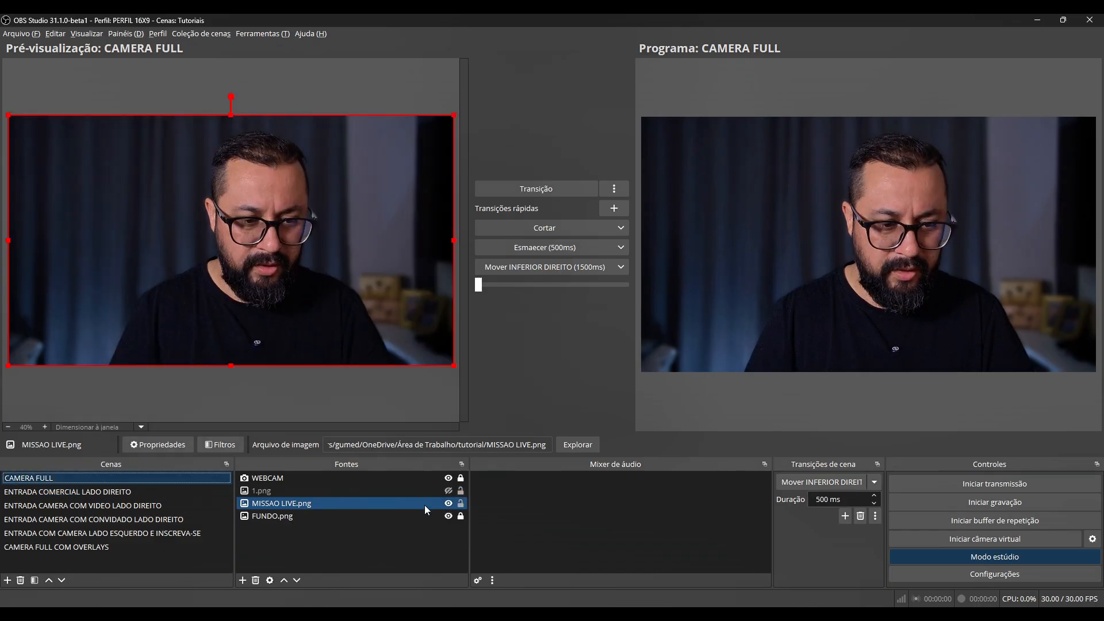
{"action": "left_click", "coordinate": [122, 492]}
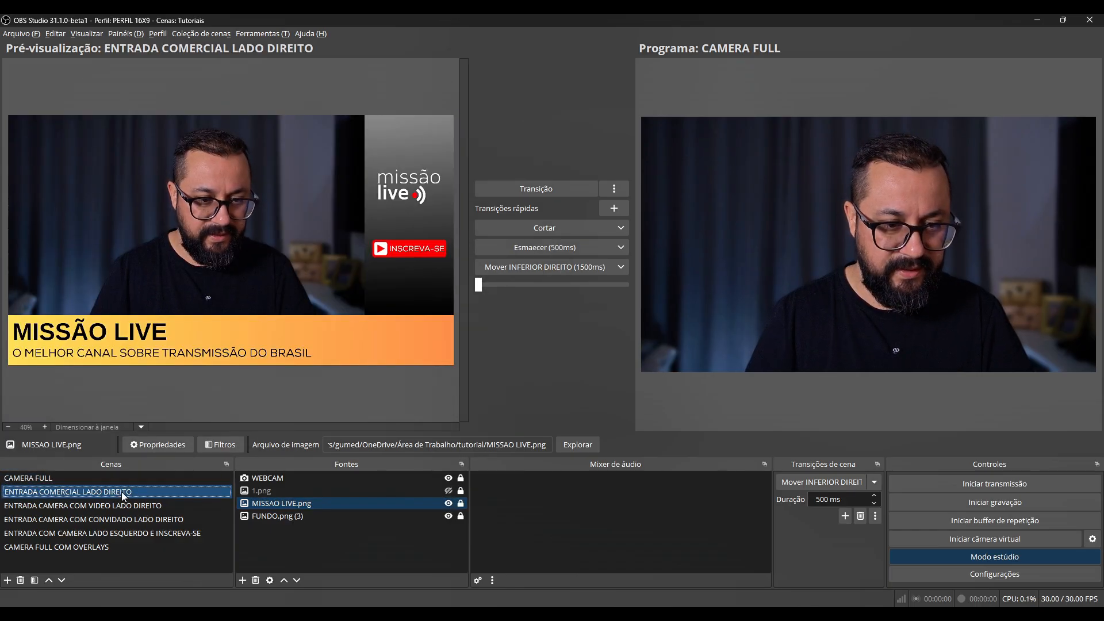
{"action": "left_click", "coordinate": [546, 268]}
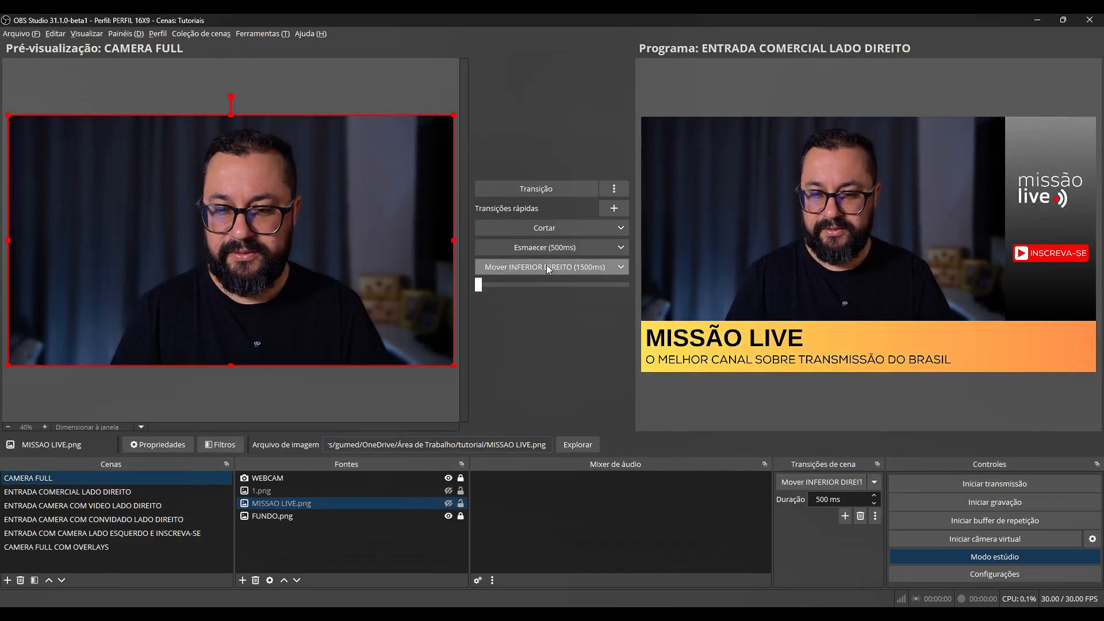
{"action": "left_click", "coordinate": [547, 266]}
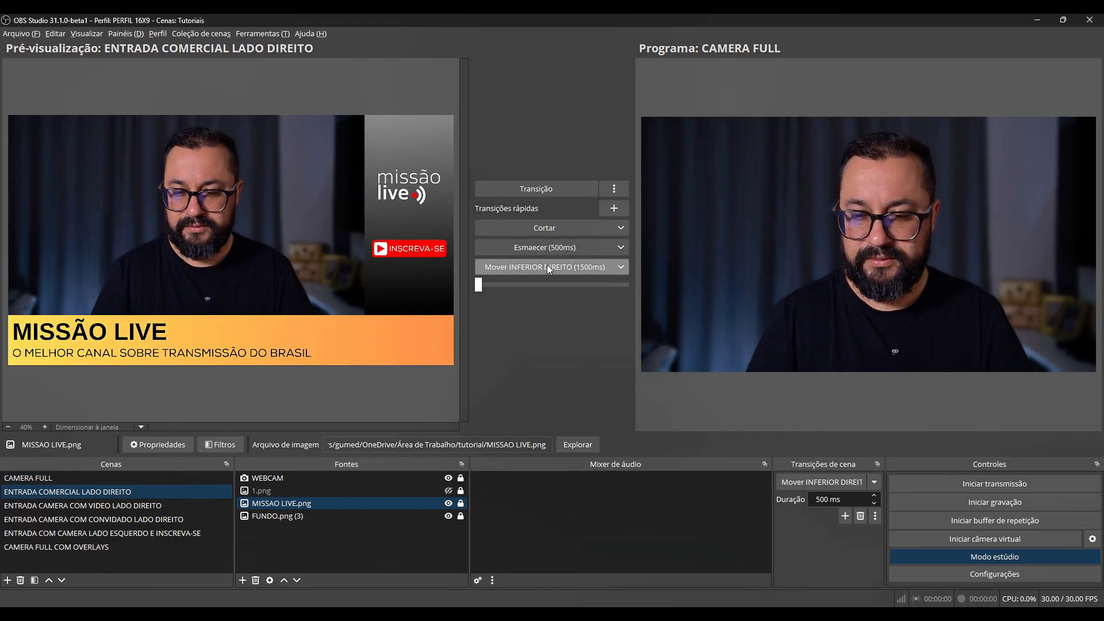
{"action": "left_click", "coordinate": [546, 267]}
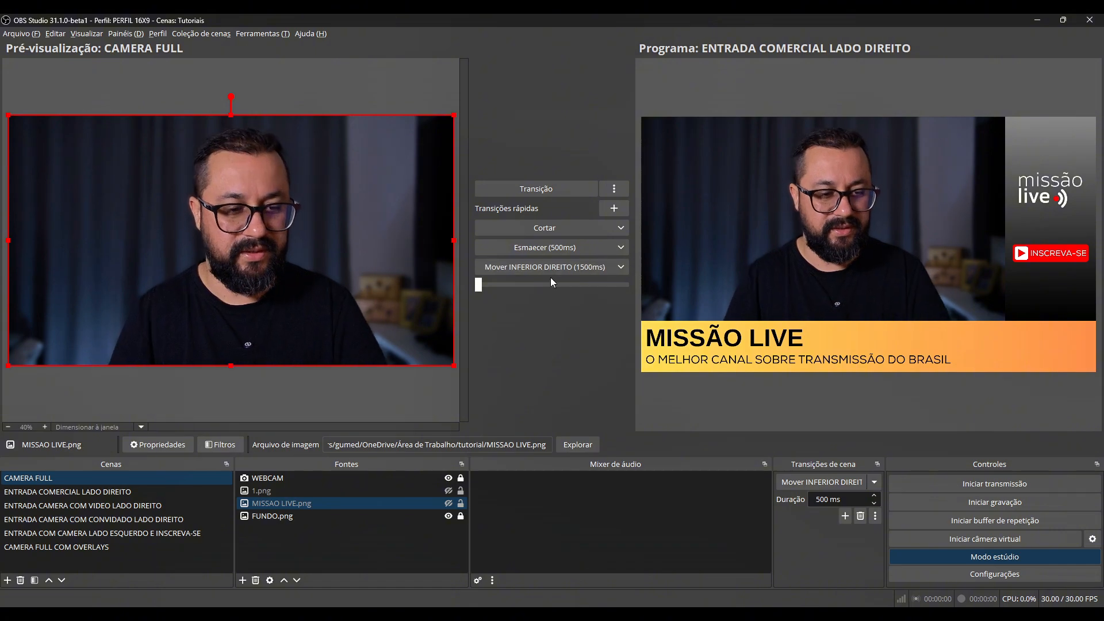
In ENTRADA COMERCIAL LADO DIREITO, show 1.png instead of MISSAO LIVE.png and send it to the program with the Cortar quick transition
{"action": "left_click", "coordinate": [106, 491]}
{"action": "left_click", "coordinate": [398, 503]}
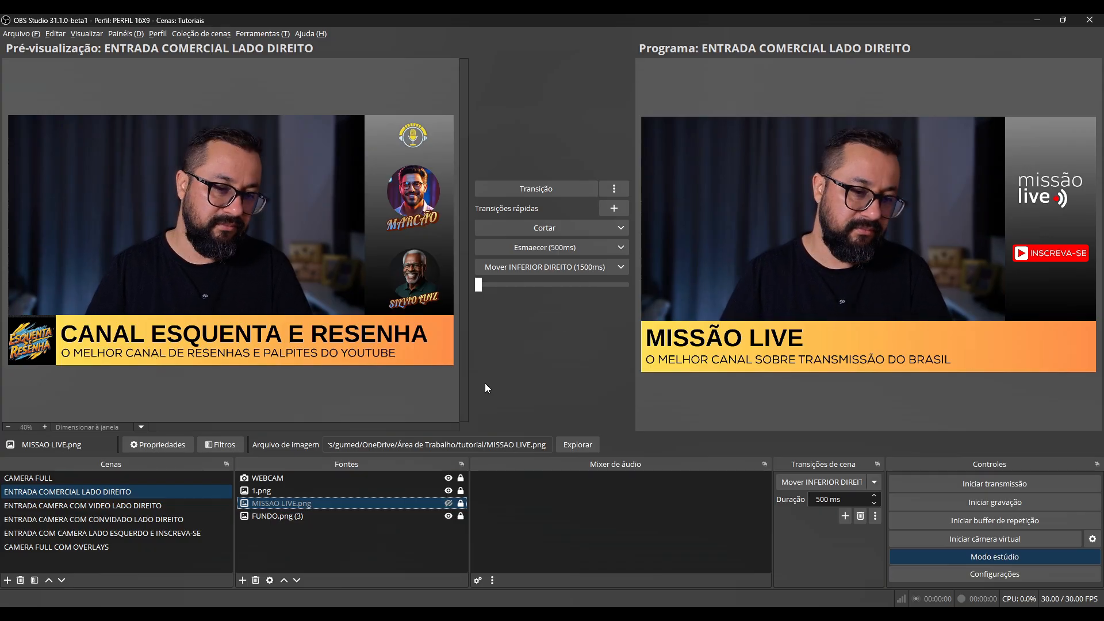
{"action": "left_click", "coordinate": [554, 230]}
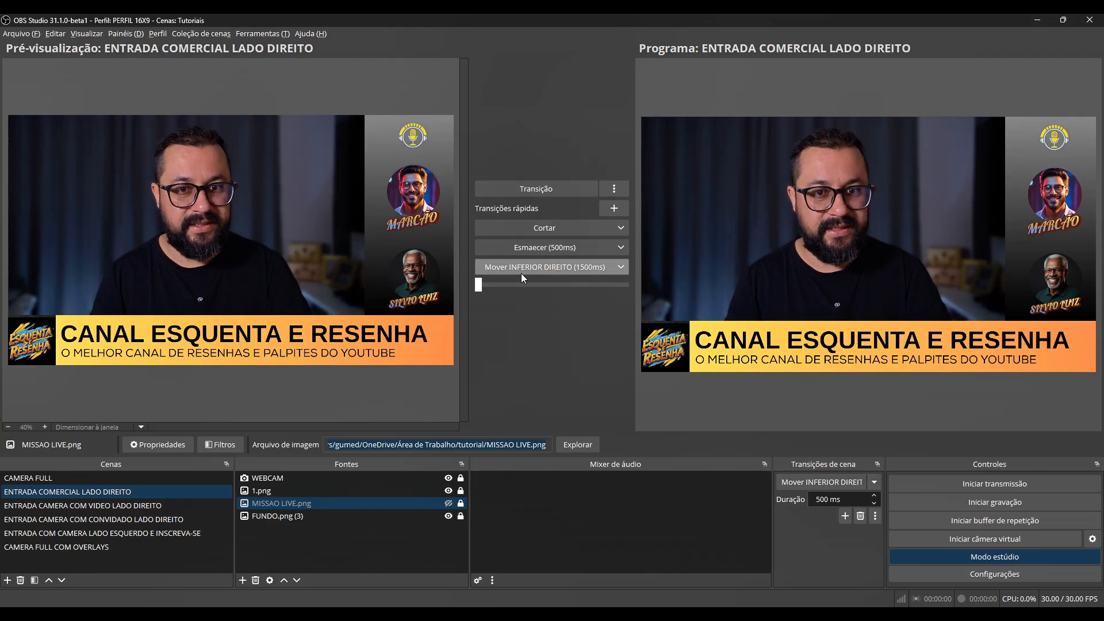
Swap the scene's overlay from 1.png back to MISSAO LIVE.png and put it on program using Cortar
{"action": "left_click", "coordinate": [449, 490]}
{"action": "left_click", "coordinate": [449, 499]}
{"action": "left_click", "coordinate": [446, 500]}
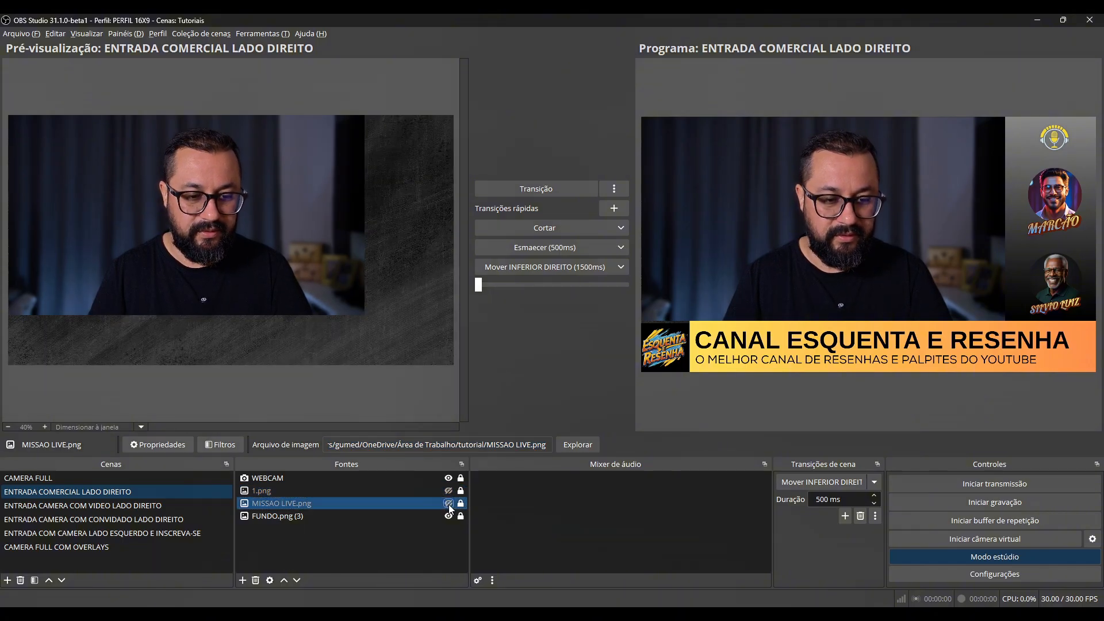
{"action": "left_click", "coordinate": [448, 503]}
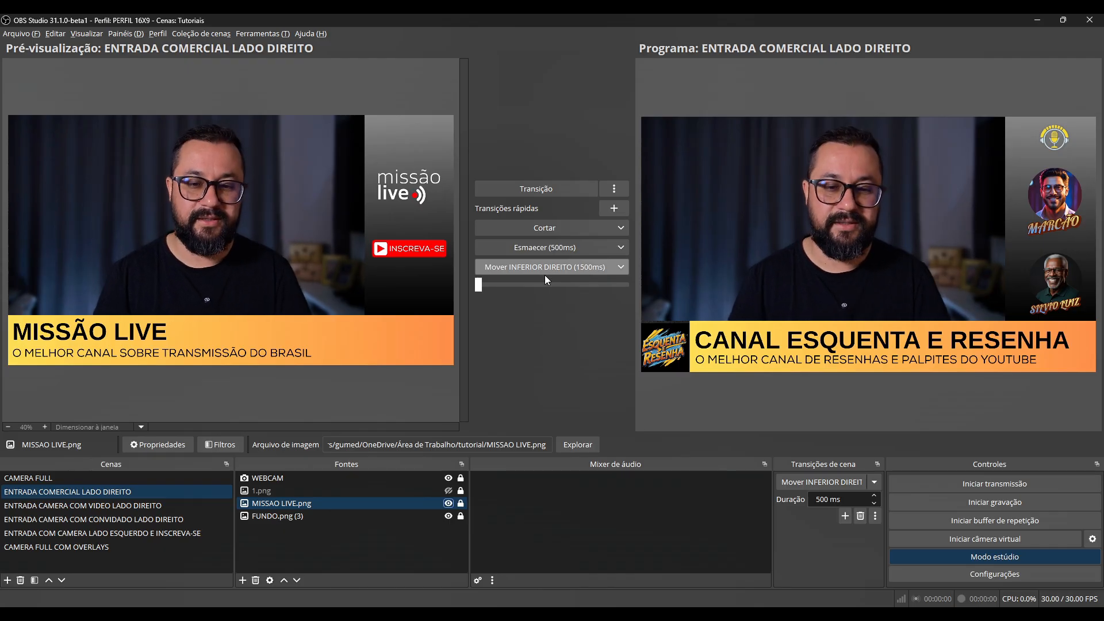
{"action": "left_click", "coordinate": [539, 230]}
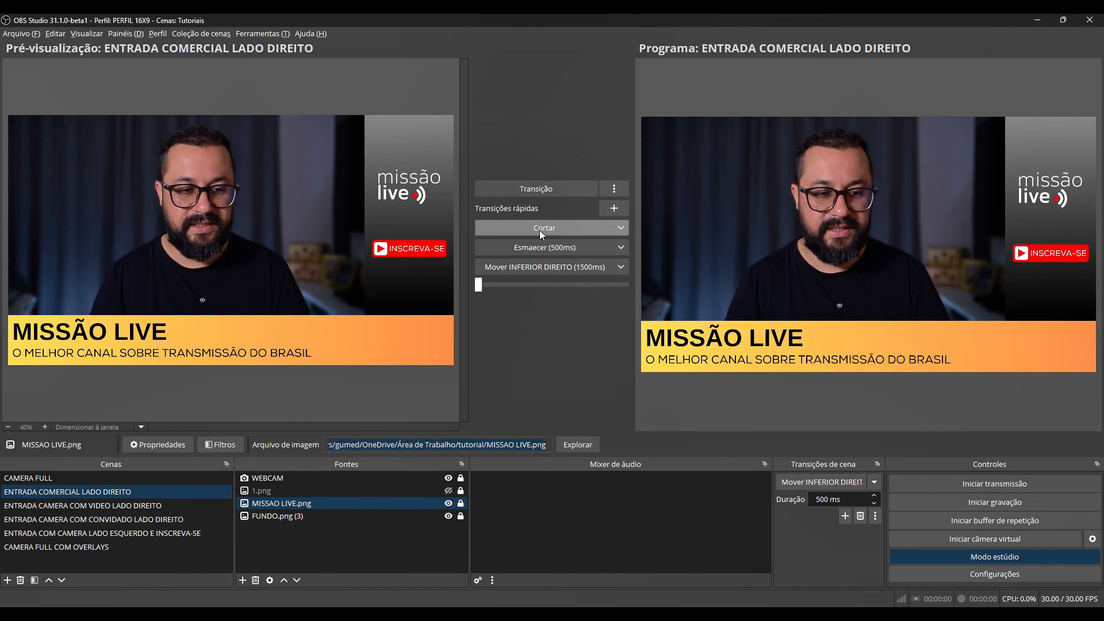
Preview the commercial and video scenes, and return CAMERA FULL to the program with the Mover INFERIOR DIREITO quick transition
{"action": "left_click", "coordinate": [104, 479]}
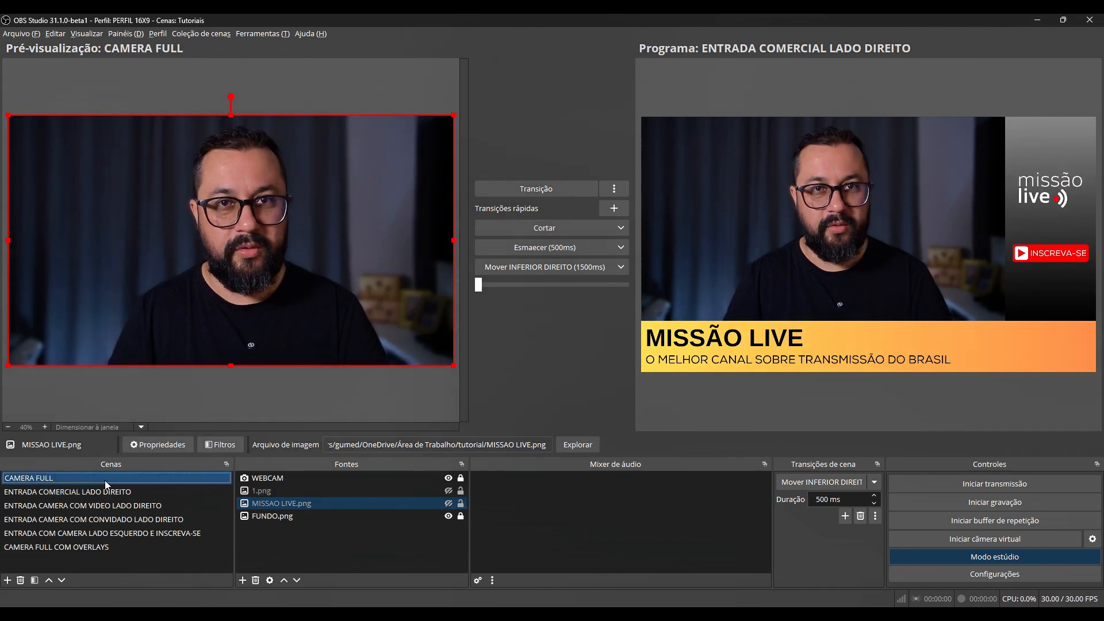
{"action": "left_click", "coordinate": [150, 494]}
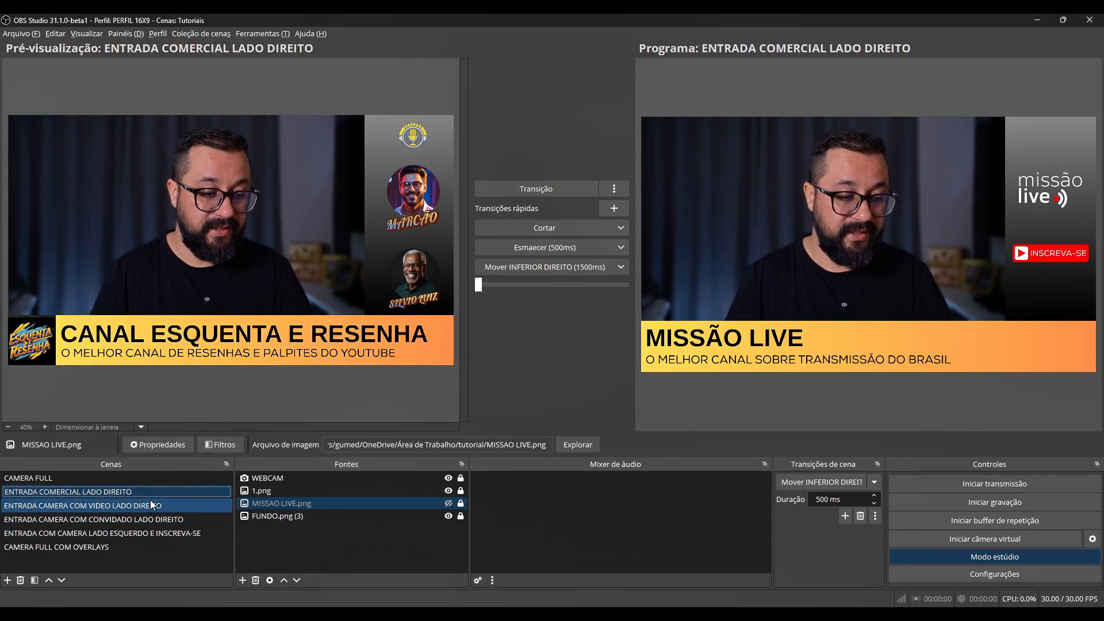
{"action": "left_click", "coordinate": [149, 504]}
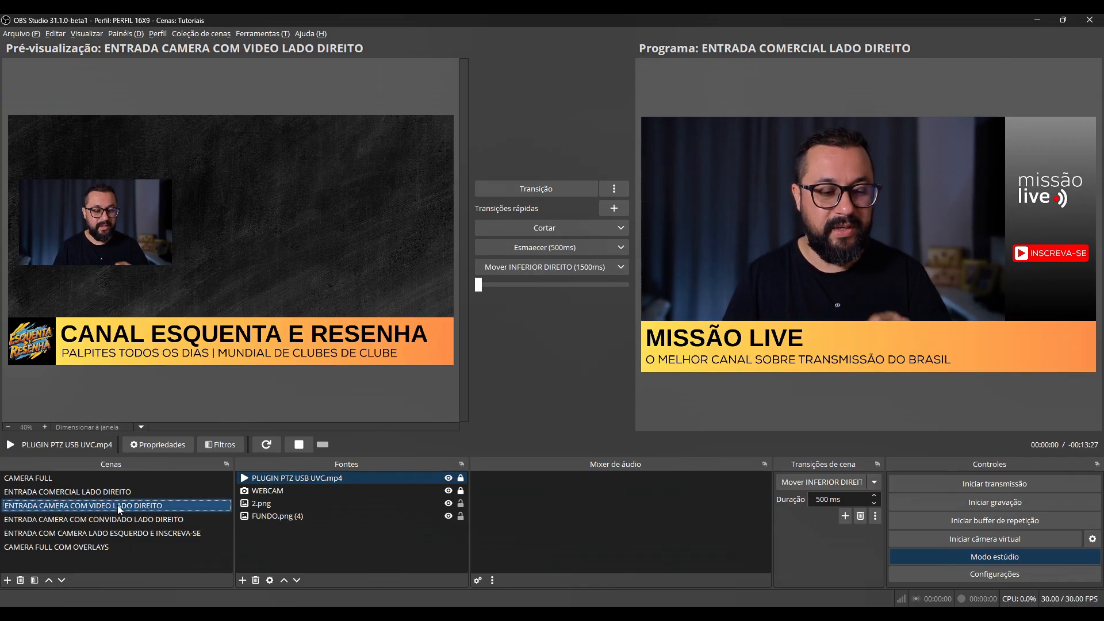
{"action": "left_click", "coordinate": [76, 476]}
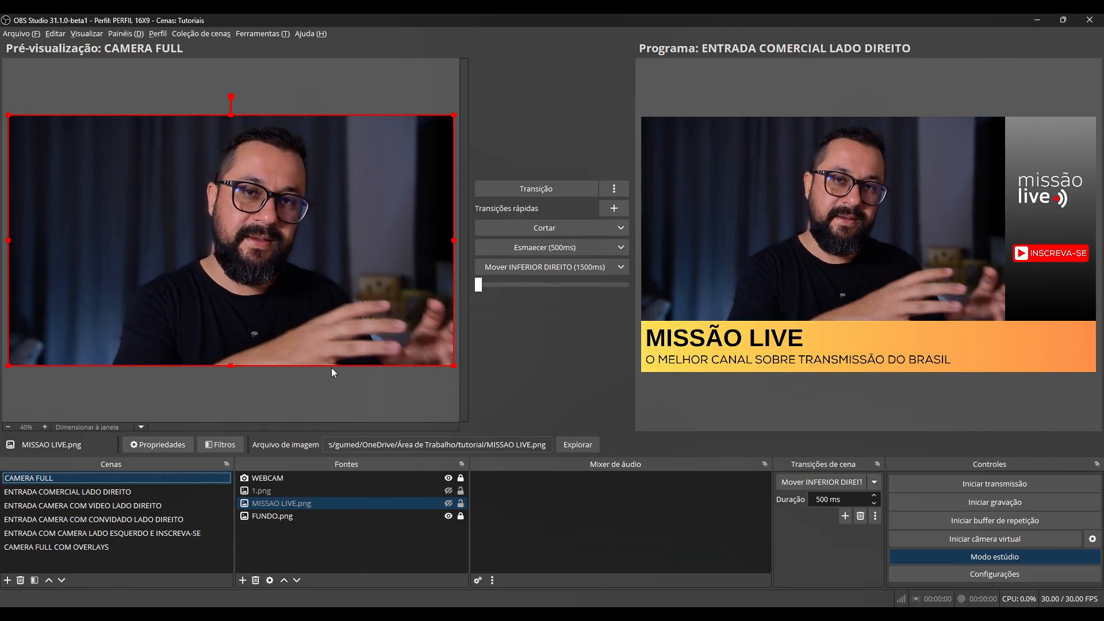
{"action": "left_click", "coordinate": [143, 505]}
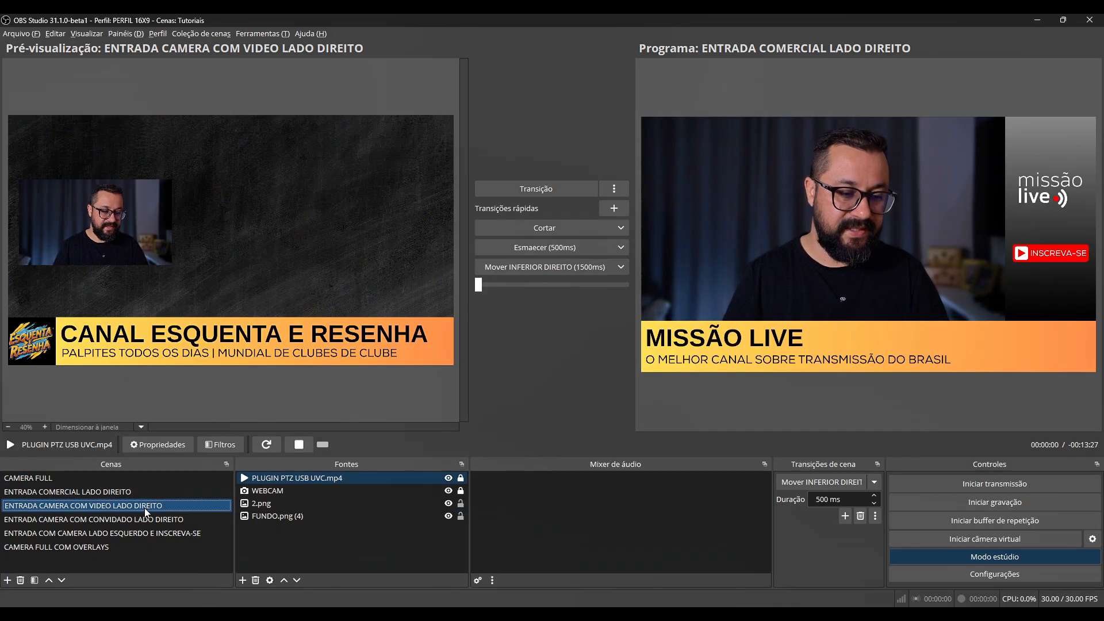
{"action": "left_click", "coordinate": [100, 481]}
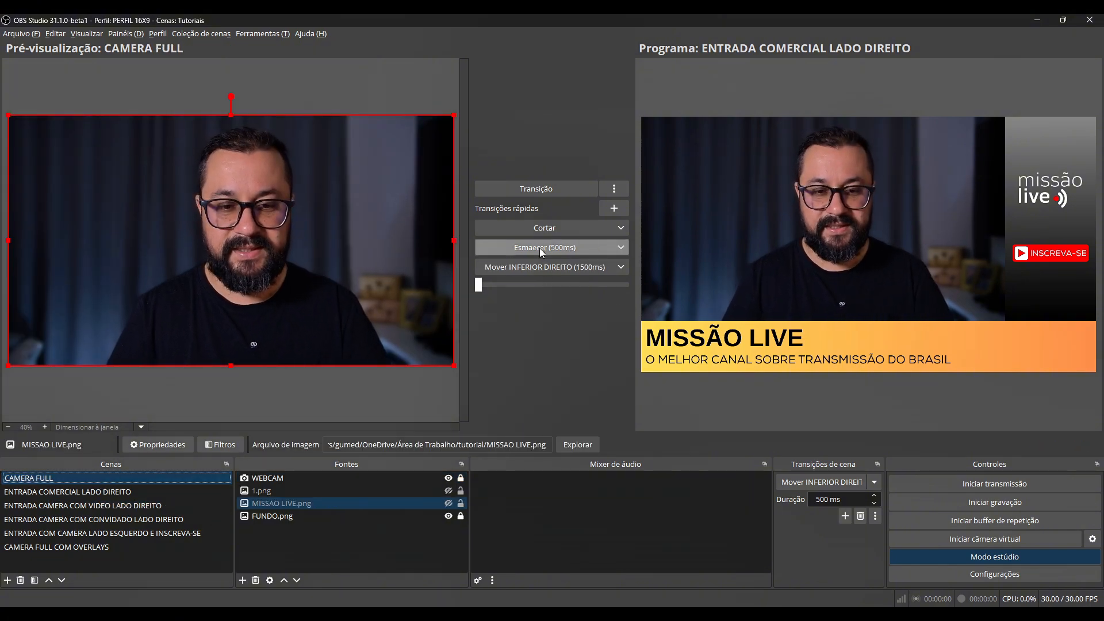
{"action": "left_click", "coordinate": [540, 263]}
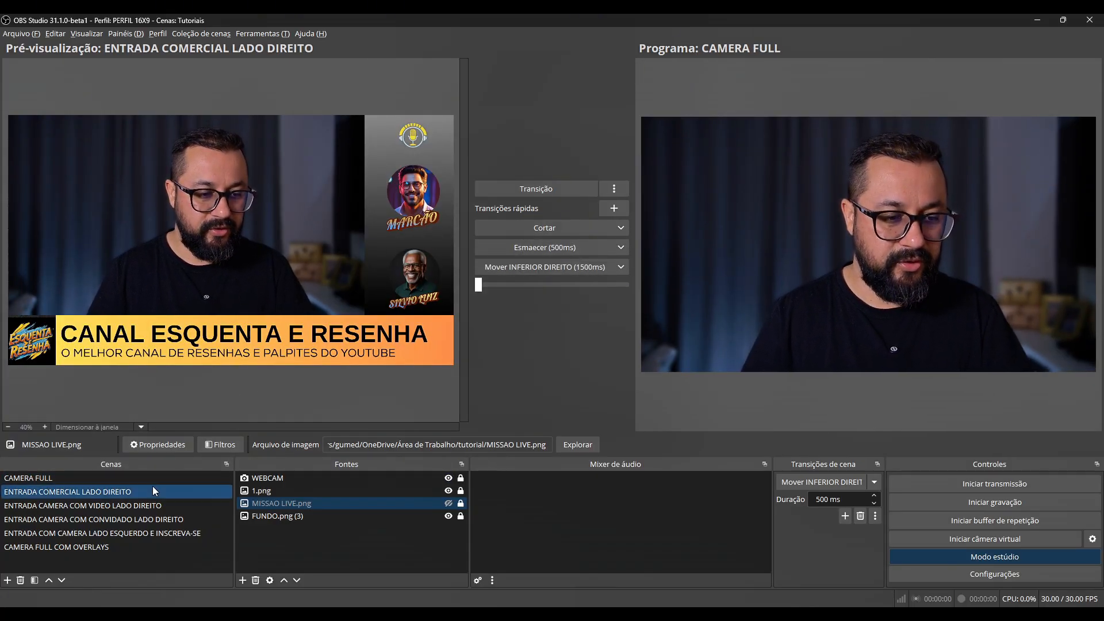
Test Mover INFERIOR DIREITO from CAMERA FULL to ENTRADA CAMERA COM VIDEO LADO DIREITO and back
{"action": "left_click", "coordinate": [136, 505]}
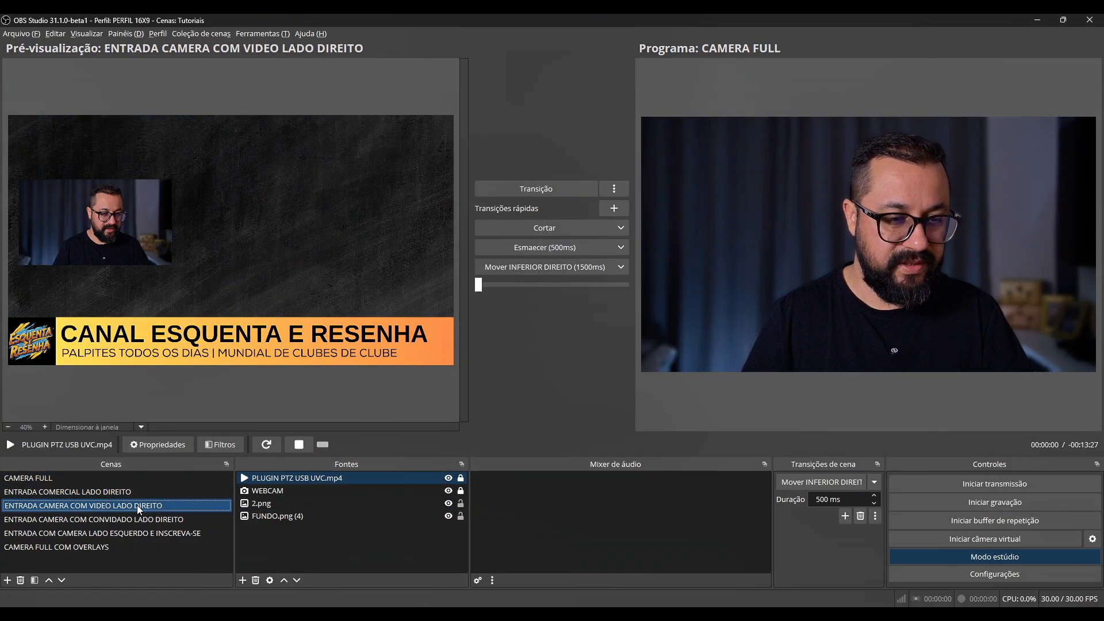
{"action": "left_click", "coordinate": [544, 268]}
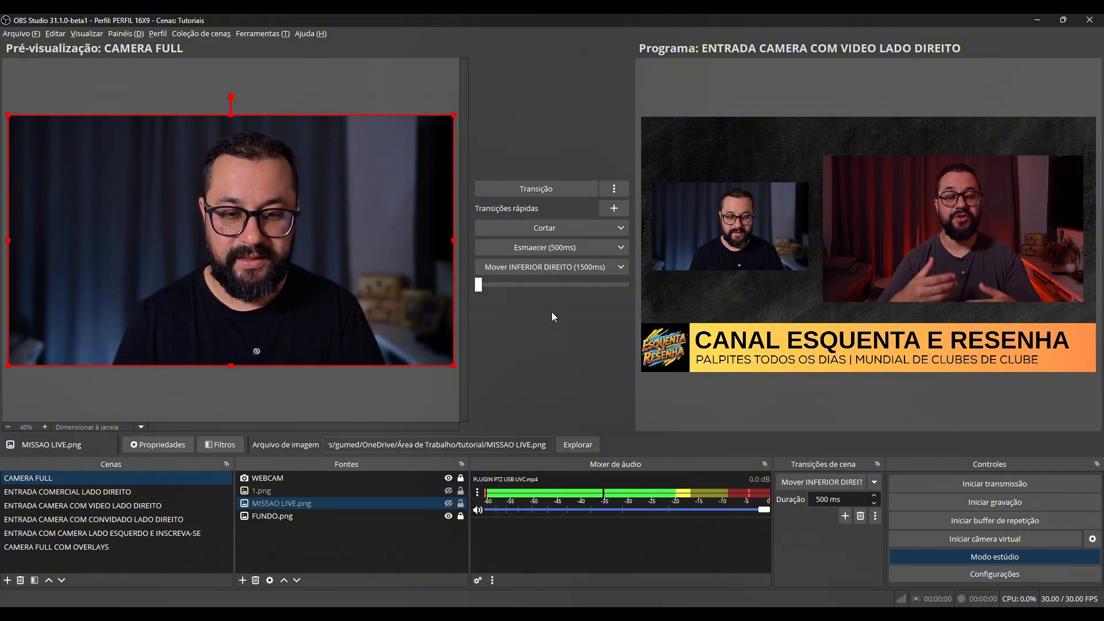
{"action": "left_click", "coordinate": [557, 267]}
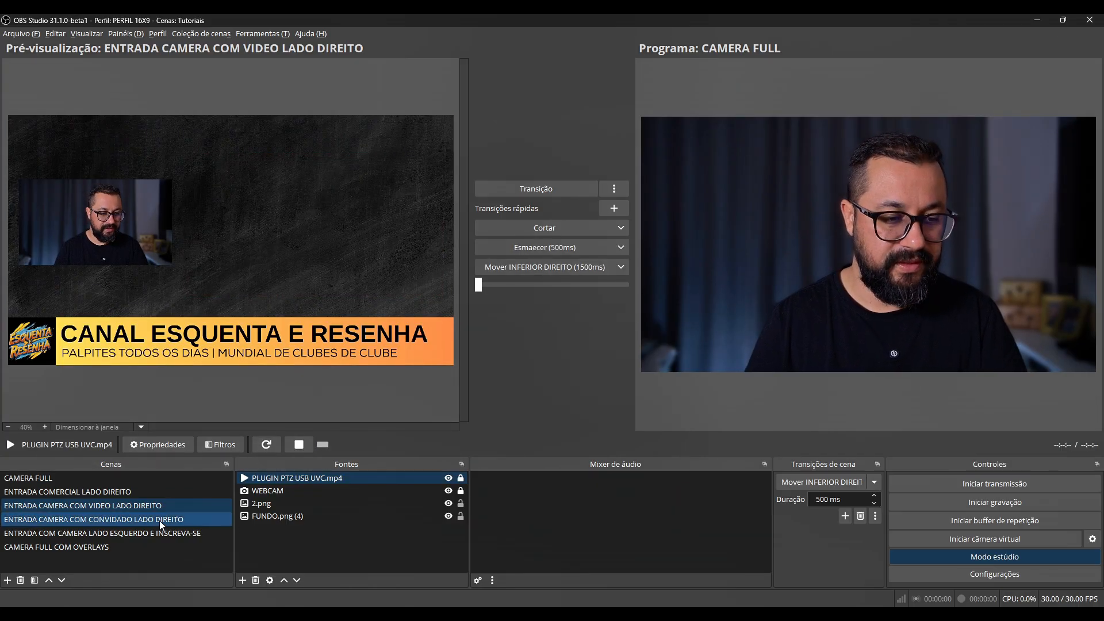
Play the Mover INFERIOR DIREITO quick transition repeatedly between CAMERA FULL and ENTRADA CAMERA COM CONVIDADO LADO DIREITO, ending on CAMERA FULL
{"action": "left_click", "coordinate": [160, 520]}
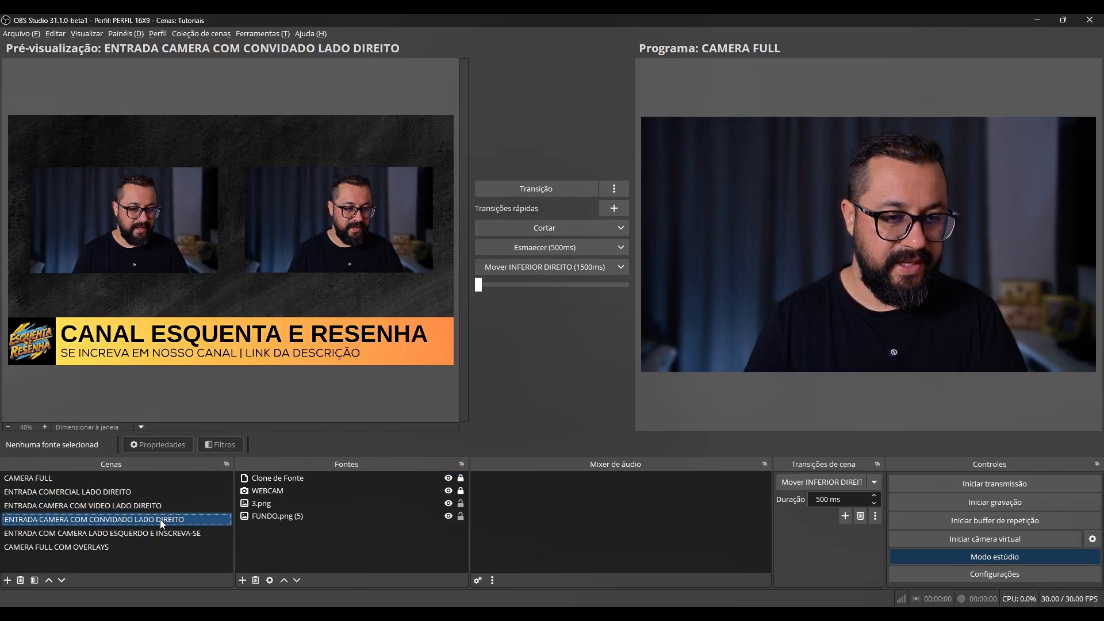
{"action": "left_click", "coordinate": [529, 267]}
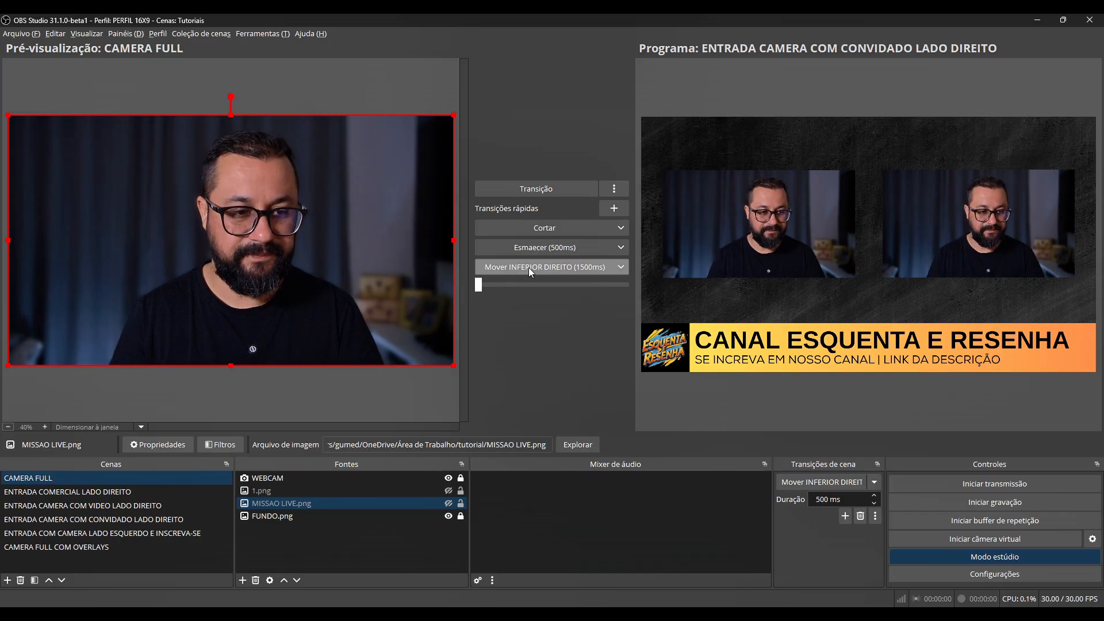
{"action": "left_click", "coordinate": [529, 267]}
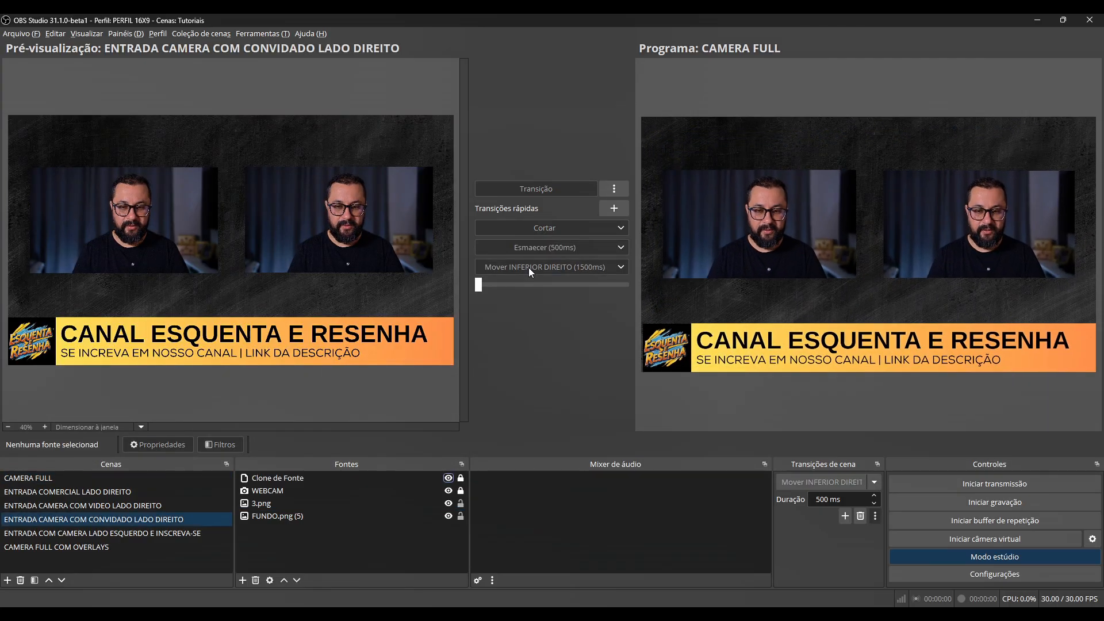
{"action": "left_click", "coordinate": [529, 267]}
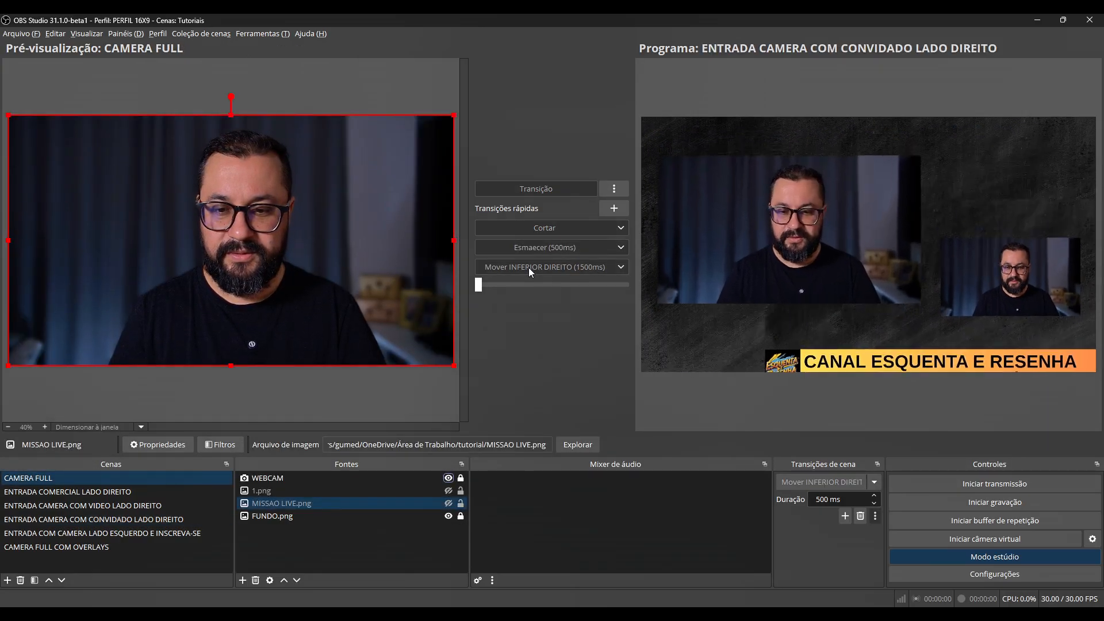
{"action": "left_click", "coordinate": [529, 268]}
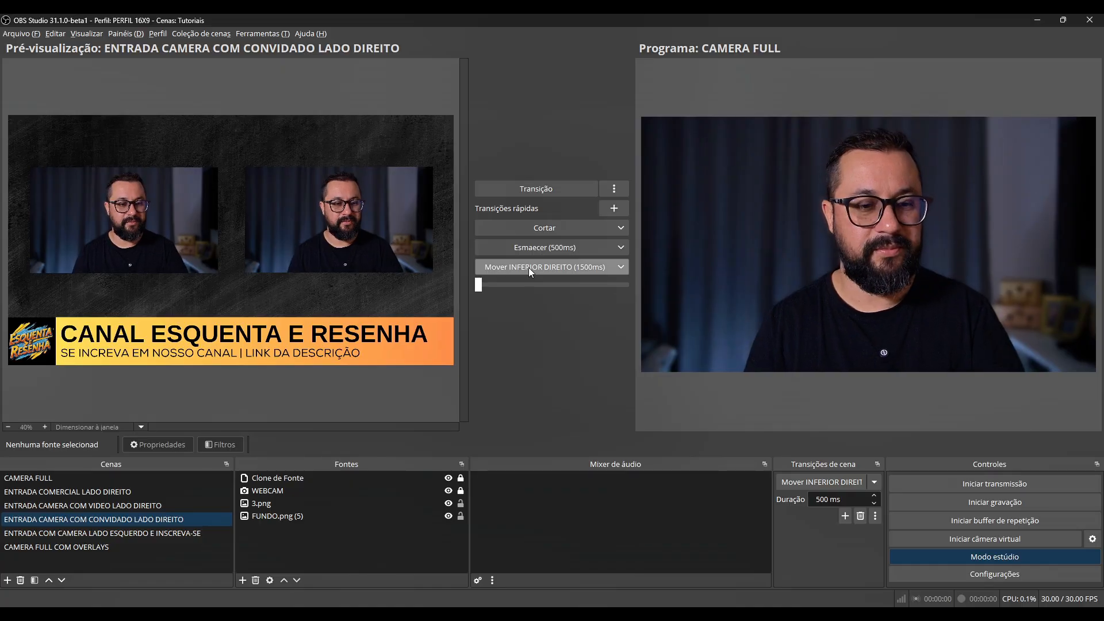
With ENTRADA COM CAMERA LADO ESQUERDO E INSCREVA-SE in preview, add a Mover scene transition named Mover INFERIOR ESQUERDO
{"action": "left_click", "coordinate": [173, 533]}
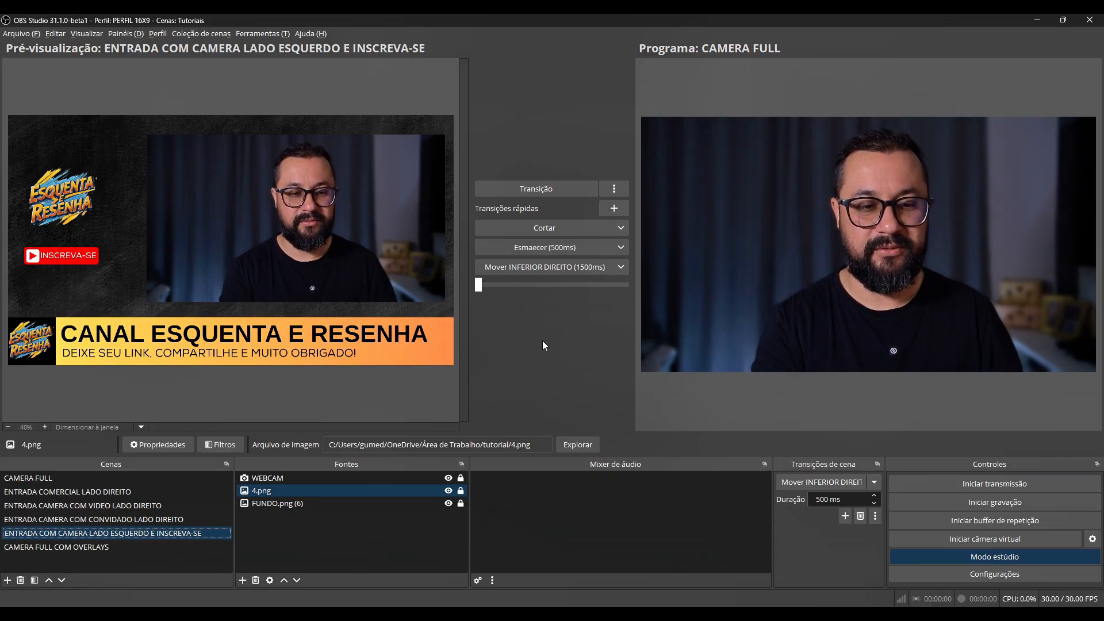
{"action": "left_click", "coordinate": [844, 515]}
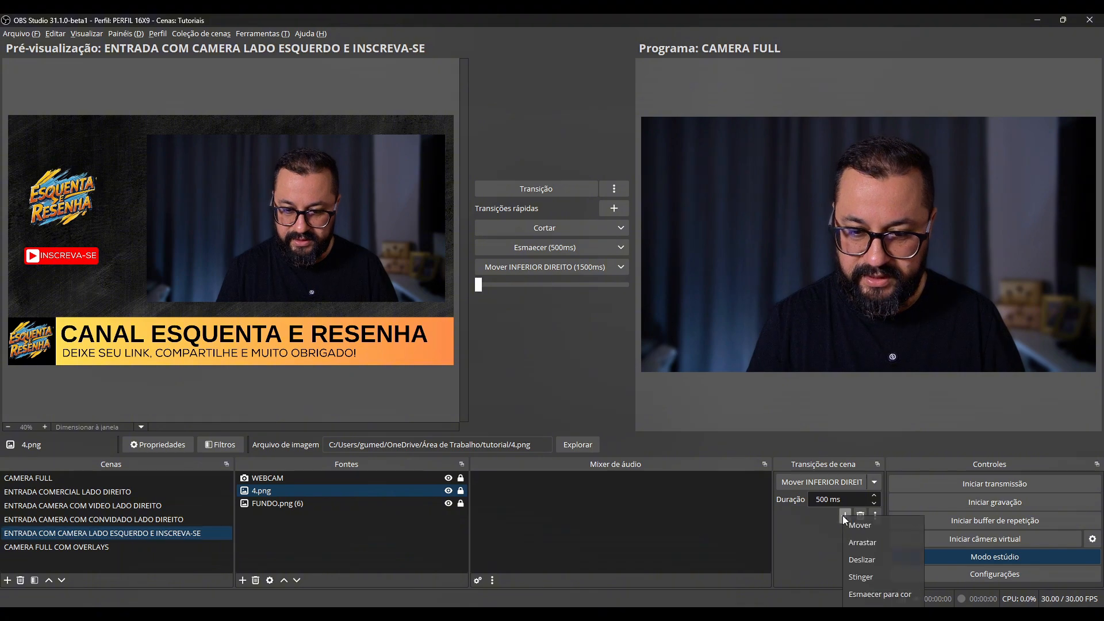
{"action": "left_click", "coordinate": [855, 540]}
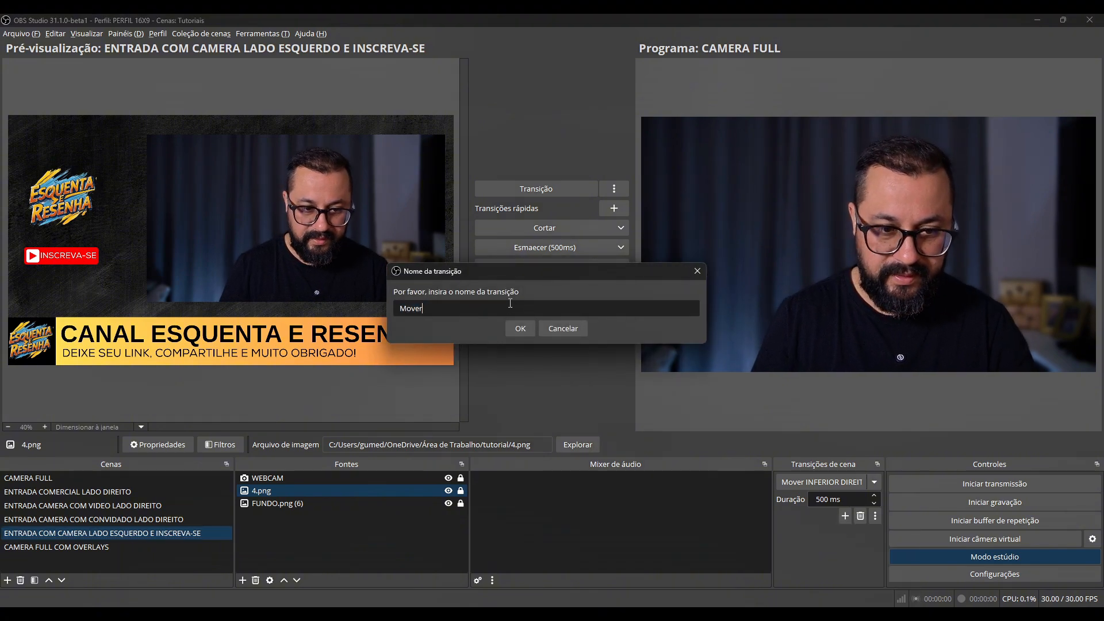
{"action": "type", "text": "IN"}
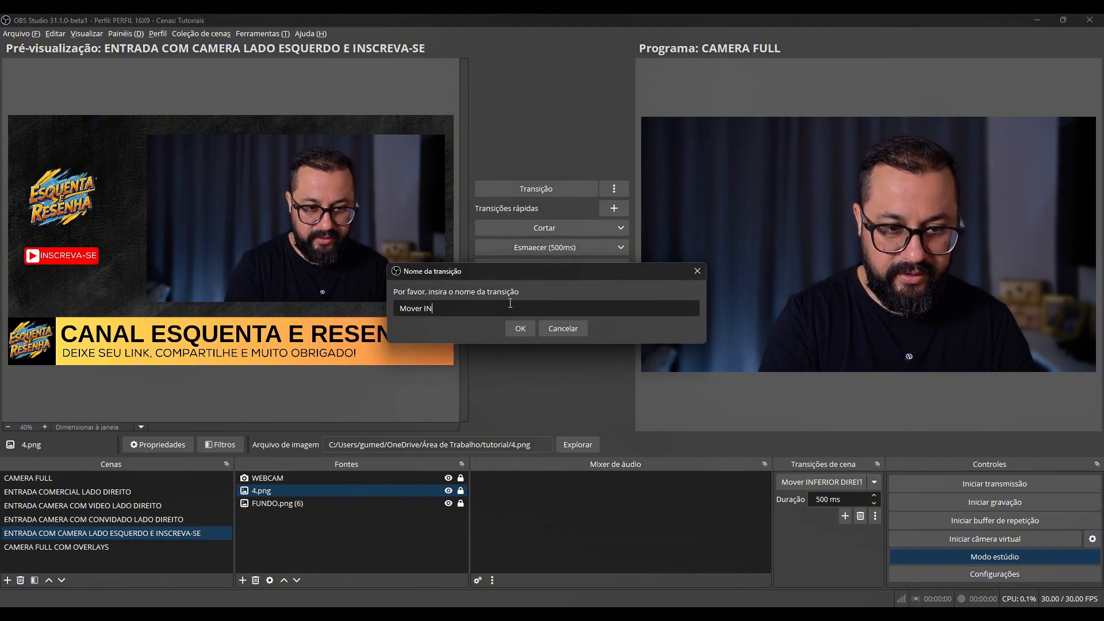
{"action": "type", "text": "FERIOR ESQUERDO"}
{"action": "key", "text": "Return"}
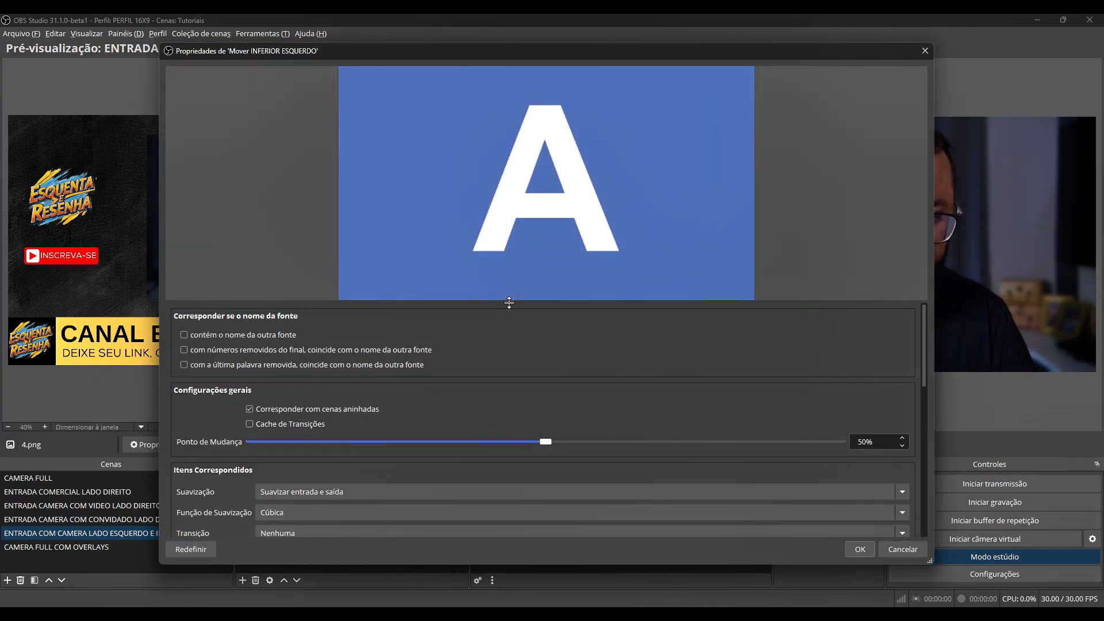
Set the position of both appearing and disappearing items to Inferior esquerda and accept the transition's properties
{"action": "scroll", "coordinate": [545, 343], "scroll_direction": "down", "scroll_amount": 7}
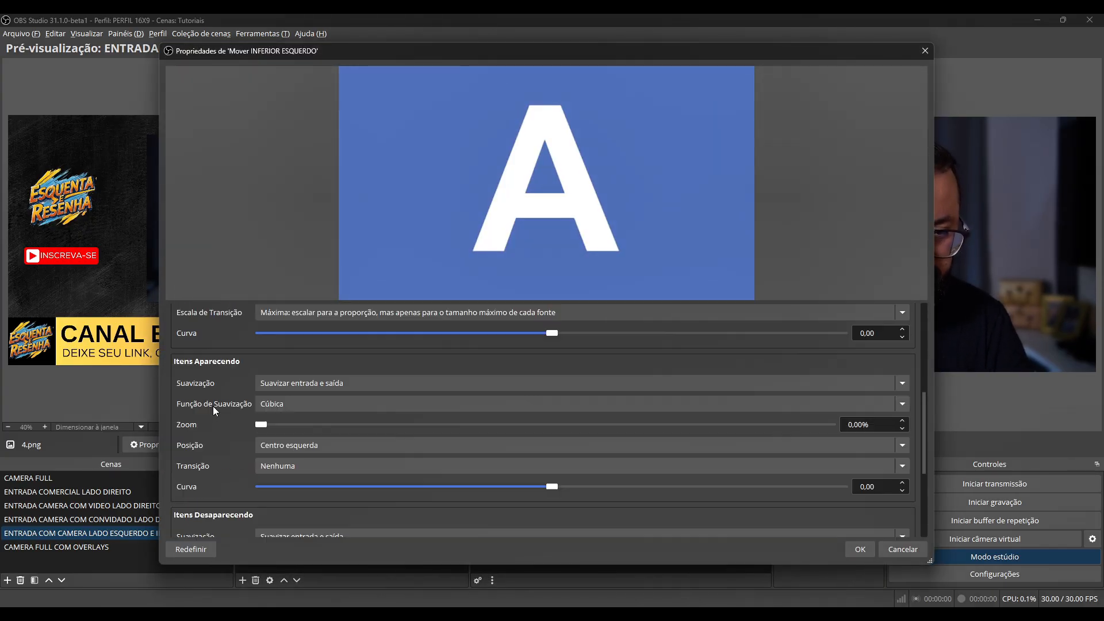
{"action": "left_click", "coordinate": [300, 444]}
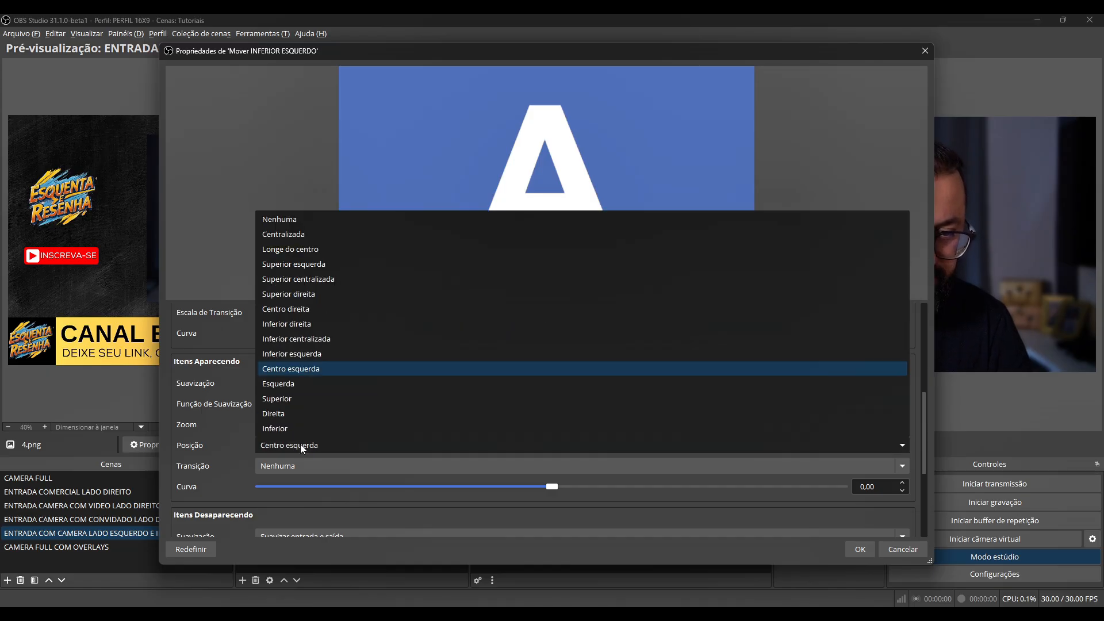
{"action": "left_click", "coordinate": [319, 354]}
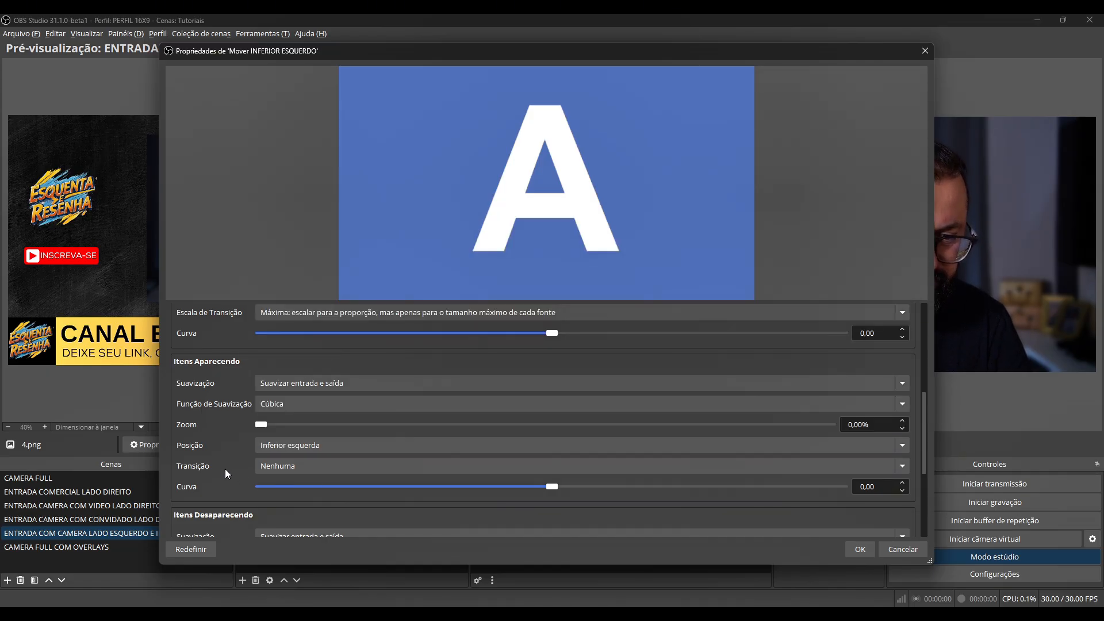
{"action": "scroll", "coordinate": [230, 463], "scroll_direction": "down", "scroll_amount": 3}
{"action": "left_click", "coordinate": [281, 429]}
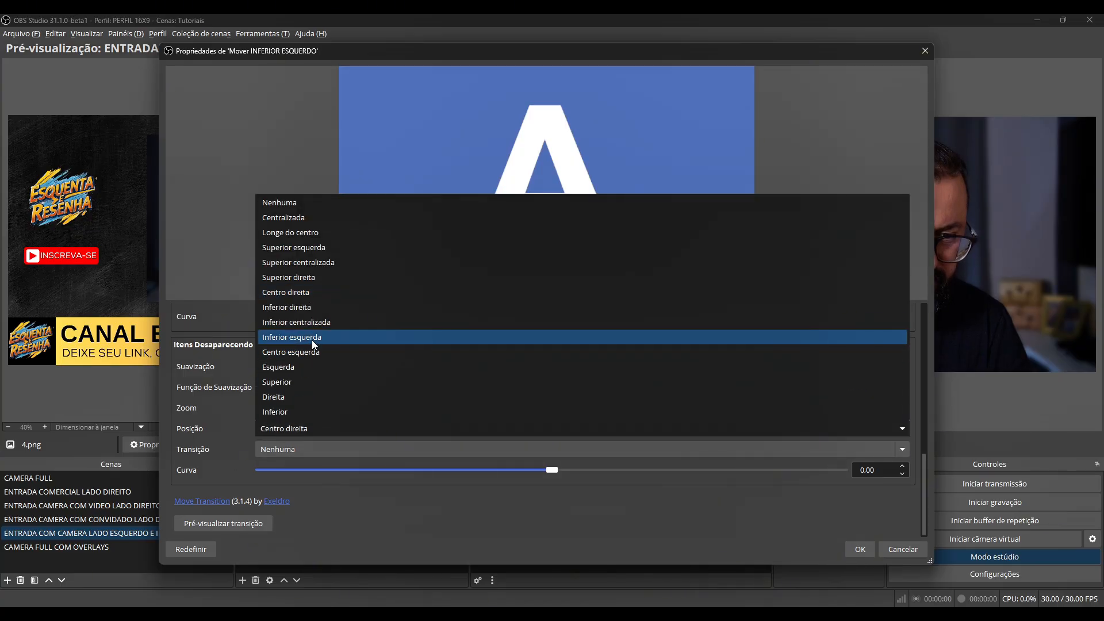
{"action": "left_click", "coordinate": [313, 338]}
{"action": "scroll", "coordinate": [229, 453], "scroll_direction": "up", "scroll_amount": 5}
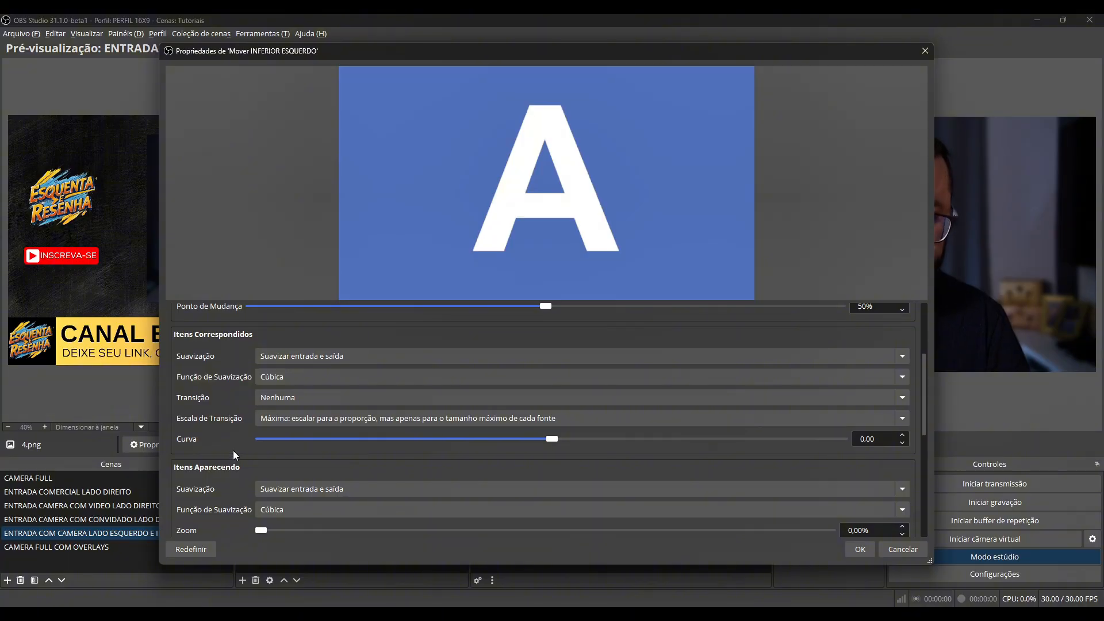
{"action": "left_click", "coordinate": [859, 549]}
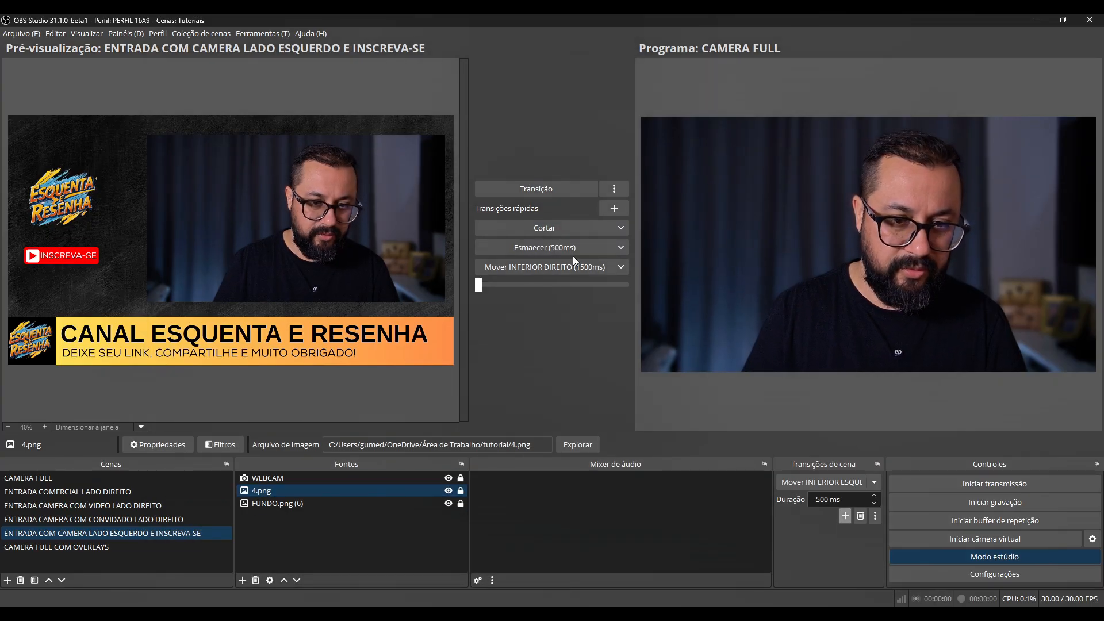
Add Mover INFERIOR ESQUERDO as a quick transition with a duration of 1500 ms
{"action": "left_click", "coordinate": [614, 208]}
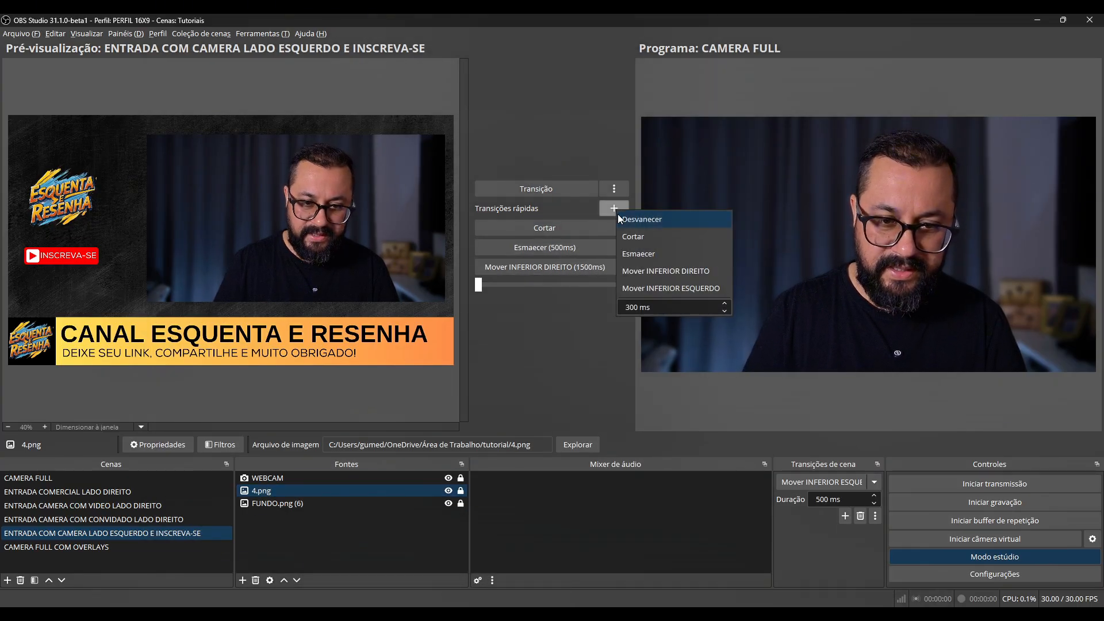
{"action": "left_click", "coordinate": [662, 289]}
{"action": "left_click", "coordinate": [621, 278]}
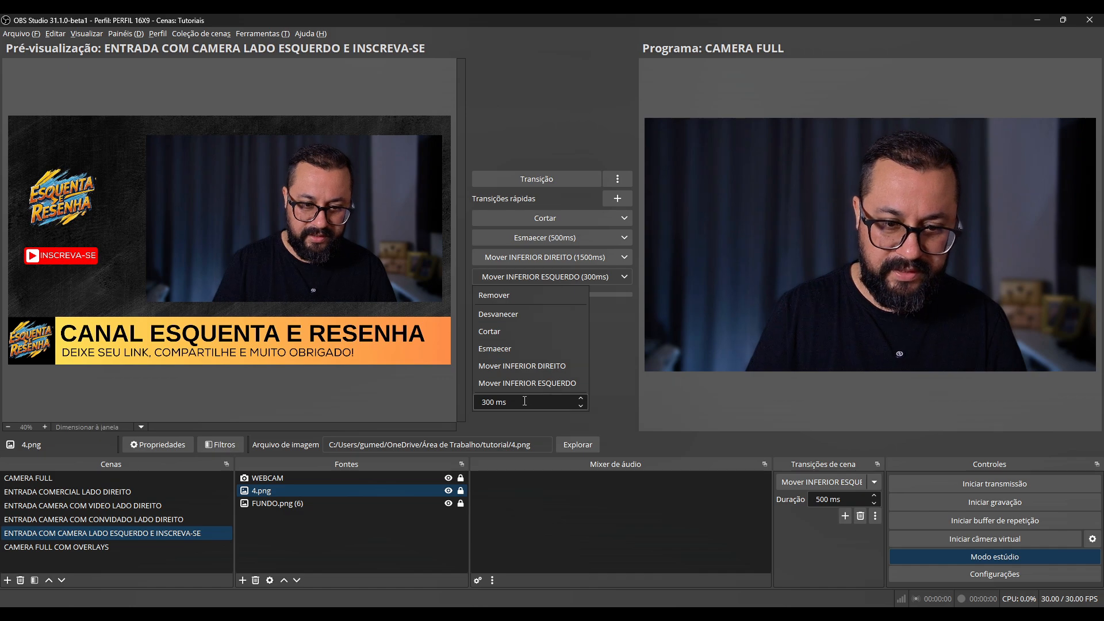
{"action": "type", "text": "1500"}
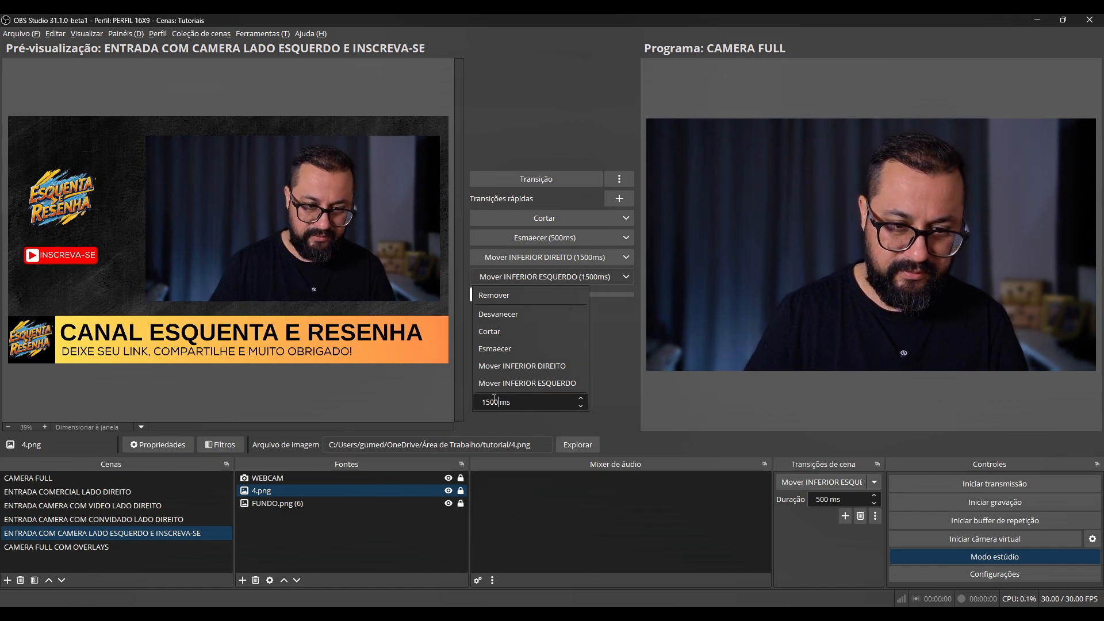
{"action": "left_click", "coordinate": [610, 346]}
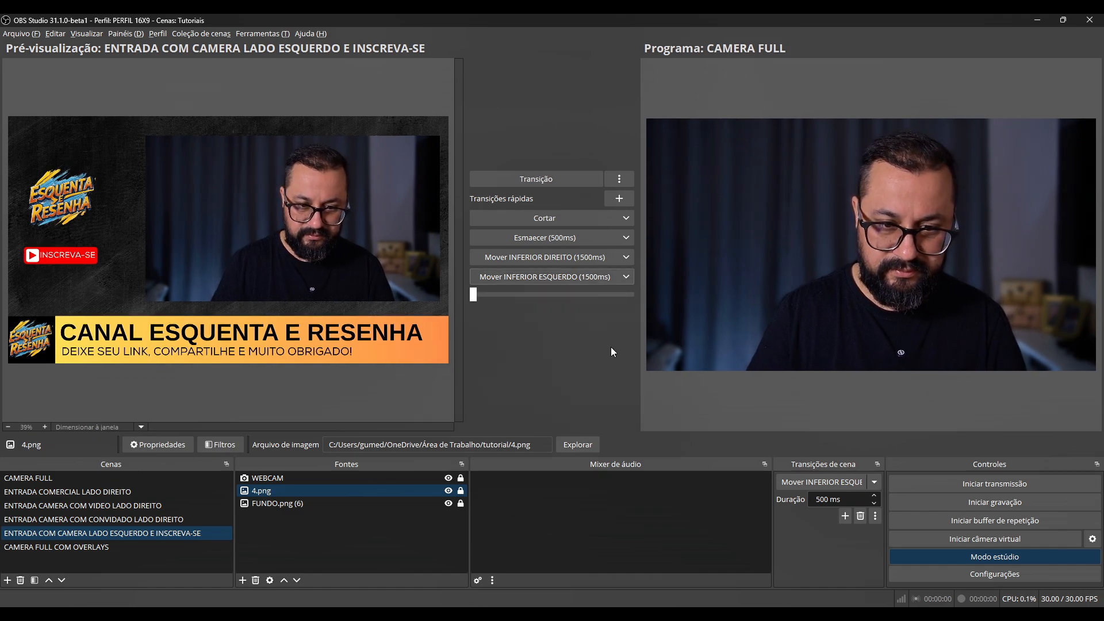
Compare the Mover INFERIOR ESQUERDO and Mover INFERIOR DIREITO quick transitions between CAMERA FULL and ENTRADA COM CAMERA LADO ESQUERDO E INSCREVA-SE
{"action": "left_click", "coordinate": [556, 276]}
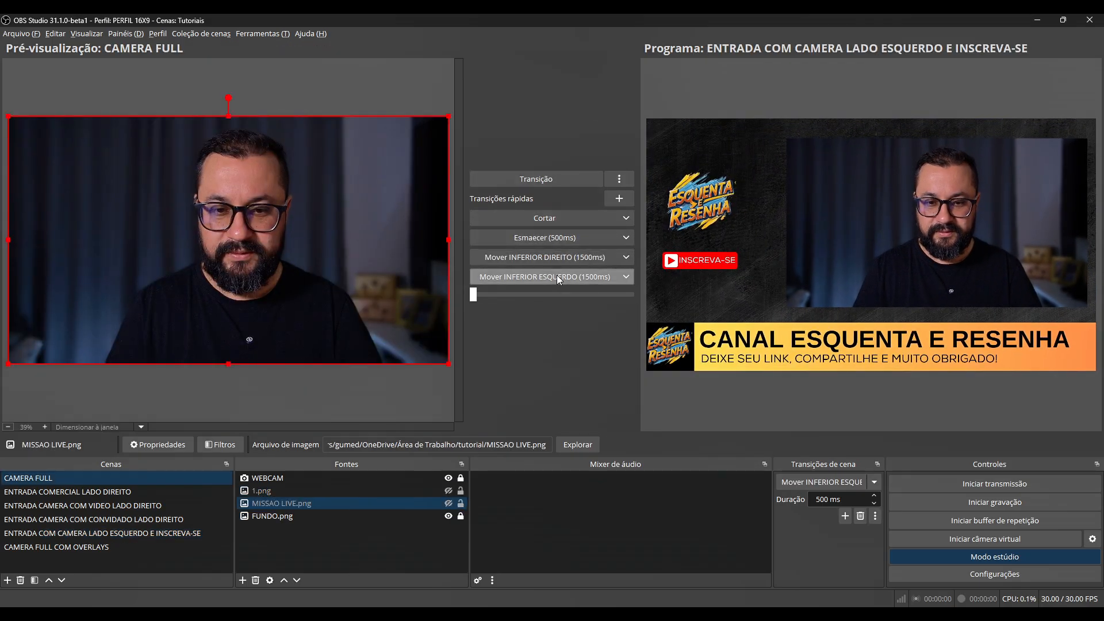
{"action": "left_click", "coordinate": [557, 276]}
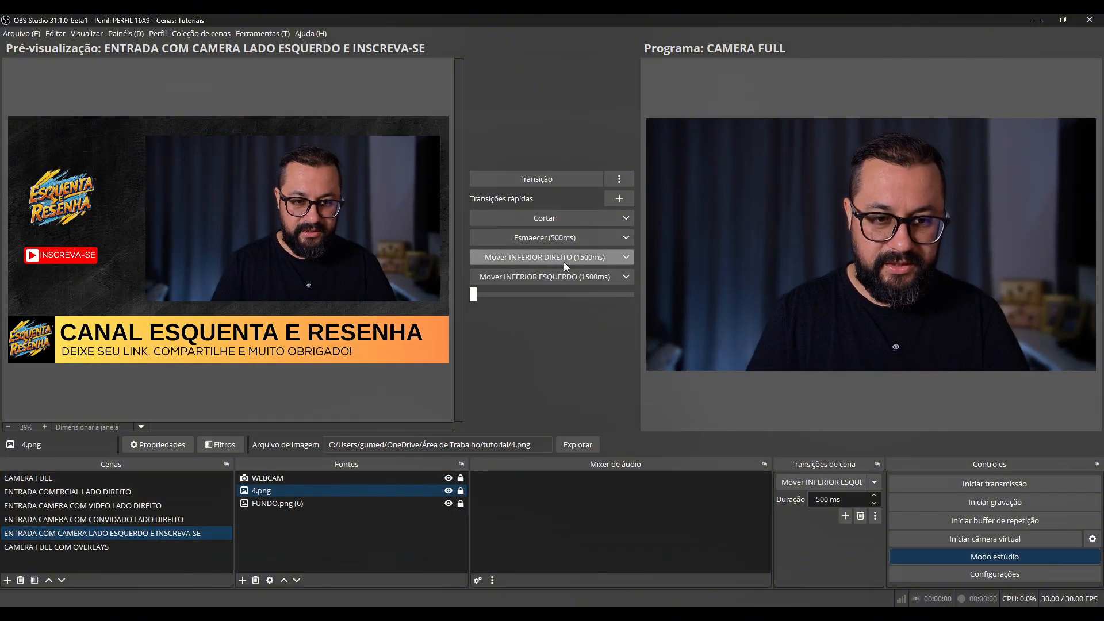
{"action": "left_click", "coordinate": [561, 259]}
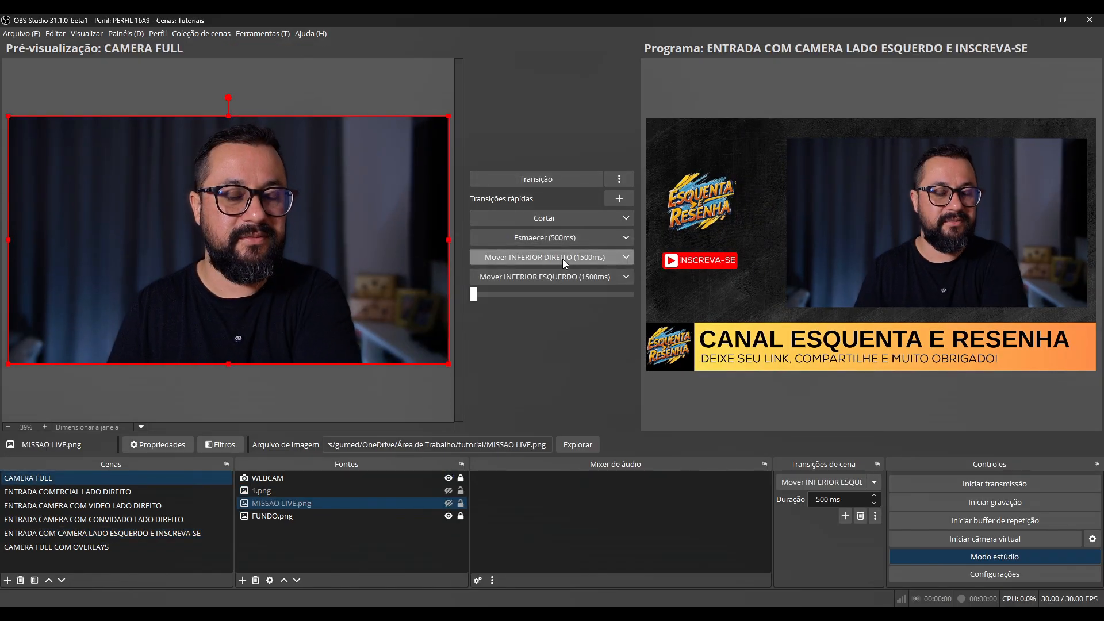
{"action": "left_click", "coordinate": [563, 259]}
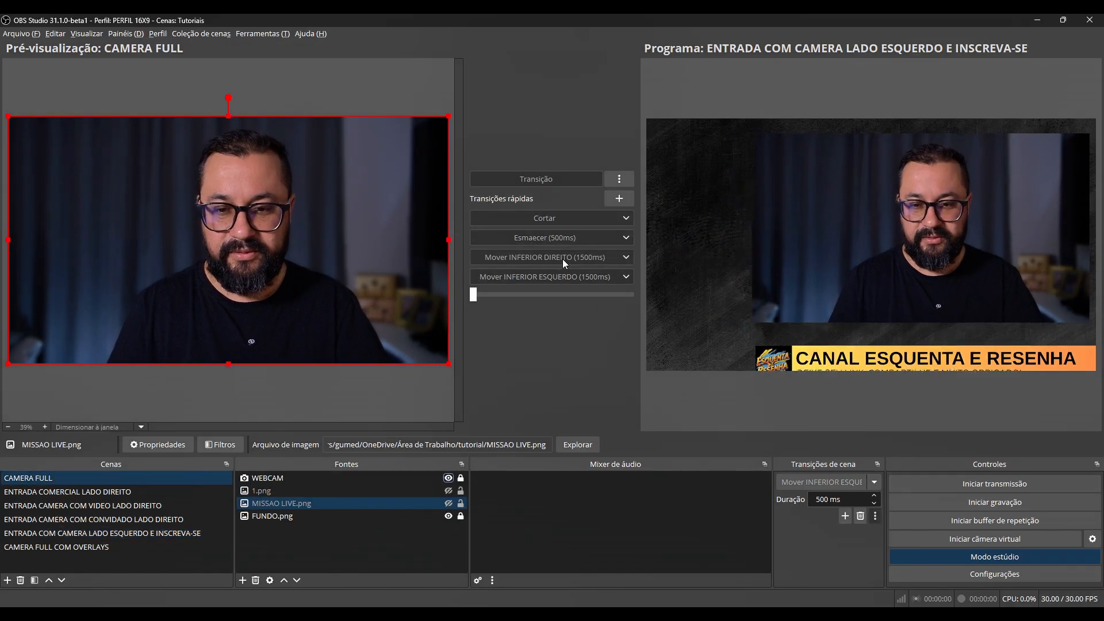
{"action": "left_click", "coordinate": [562, 258]}
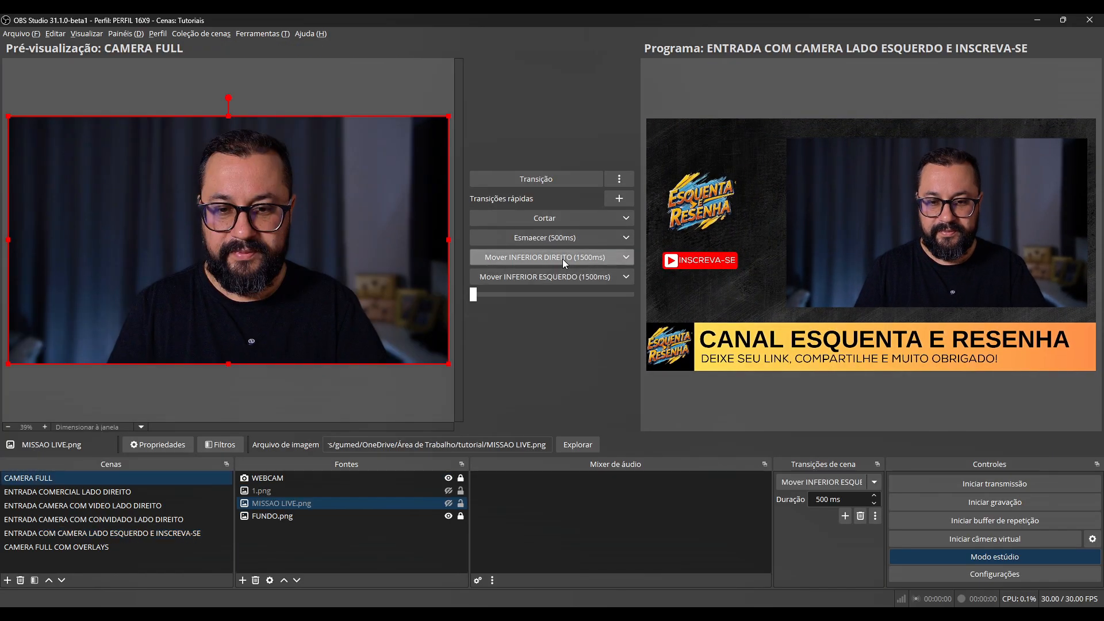
Cut back to CAMERA FULL and test Mover INFERIOR ESQUERDO with ENTRADA COM CAMERA LADO ESQUERDO E INSCREVA-SE
{"action": "left_click", "coordinate": [550, 222]}
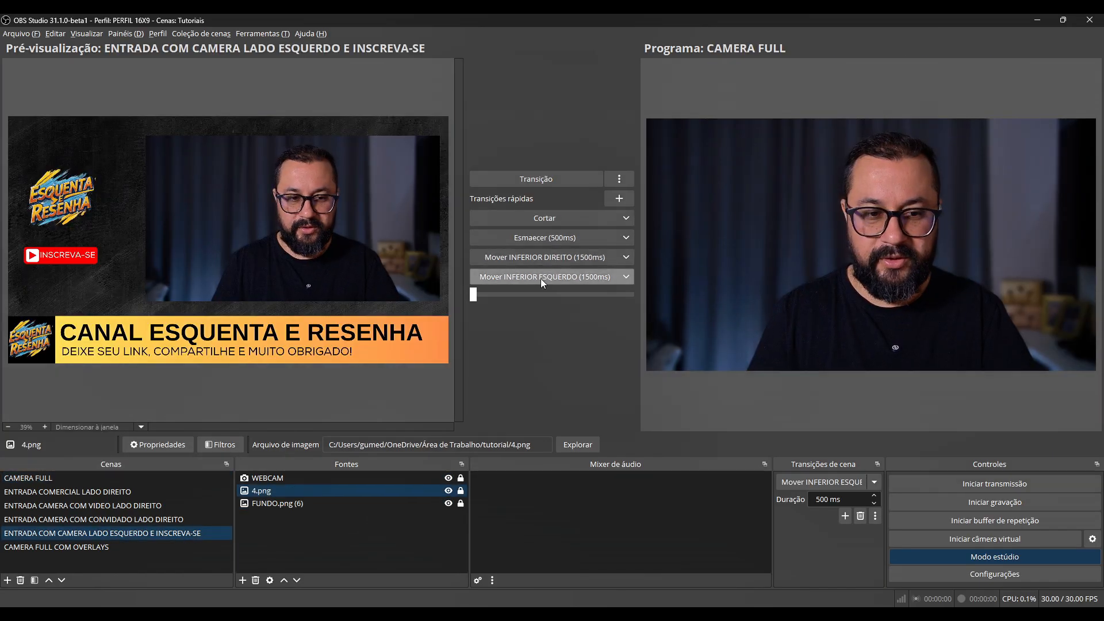
{"action": "left_click", "coordinate": [540, 279]}
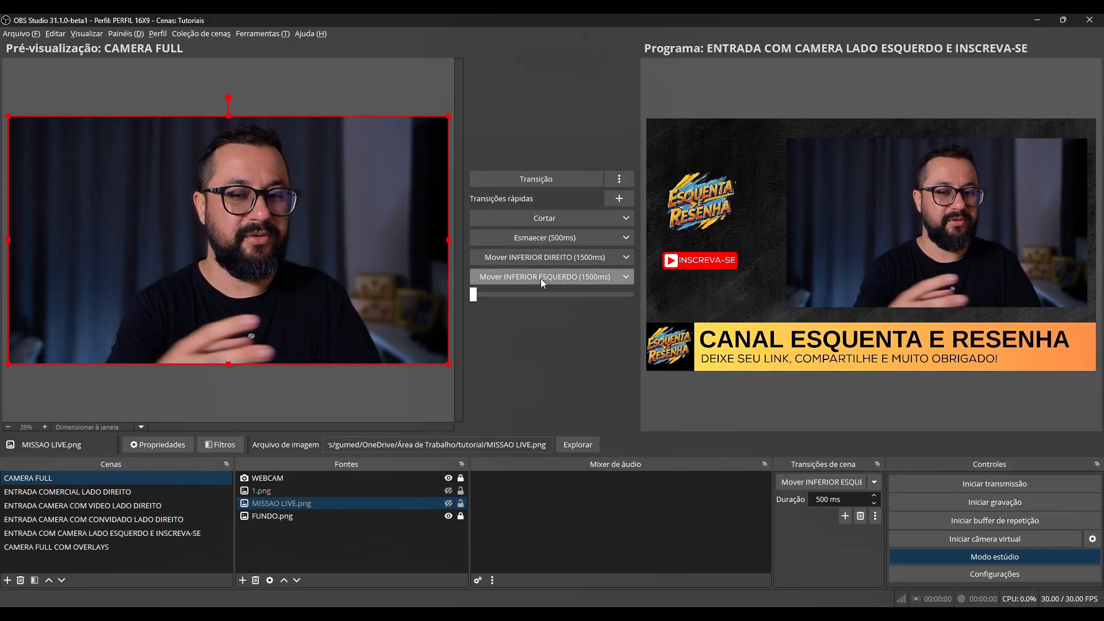
{"action": "left_click", "coordinate": [540, 278]}
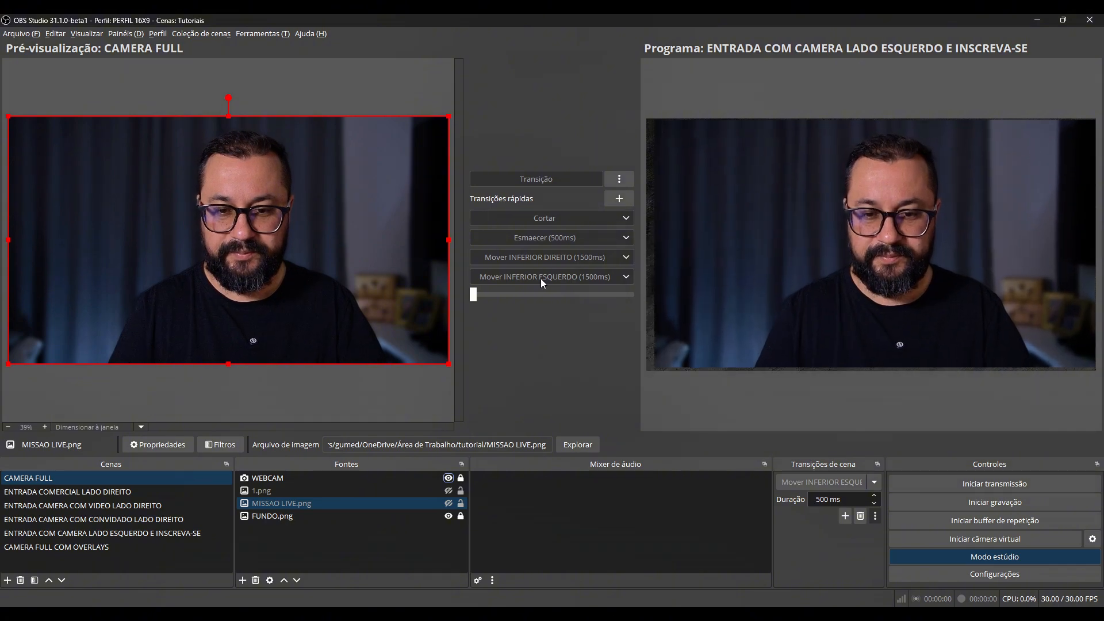
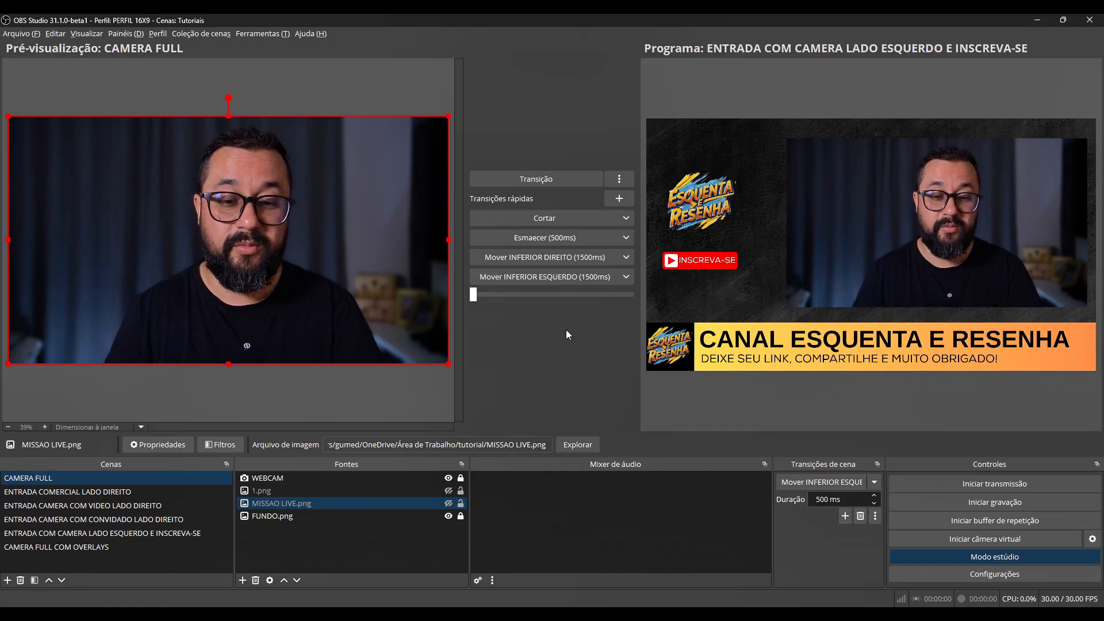
Test Mover INFERIOR DIREITO to and from ENTRADA CAMERA COM VIDEO LADO DIREITO, and cut the program to CAMERA FULL
{"action": "left_click", "coordinate": [135, 508]}
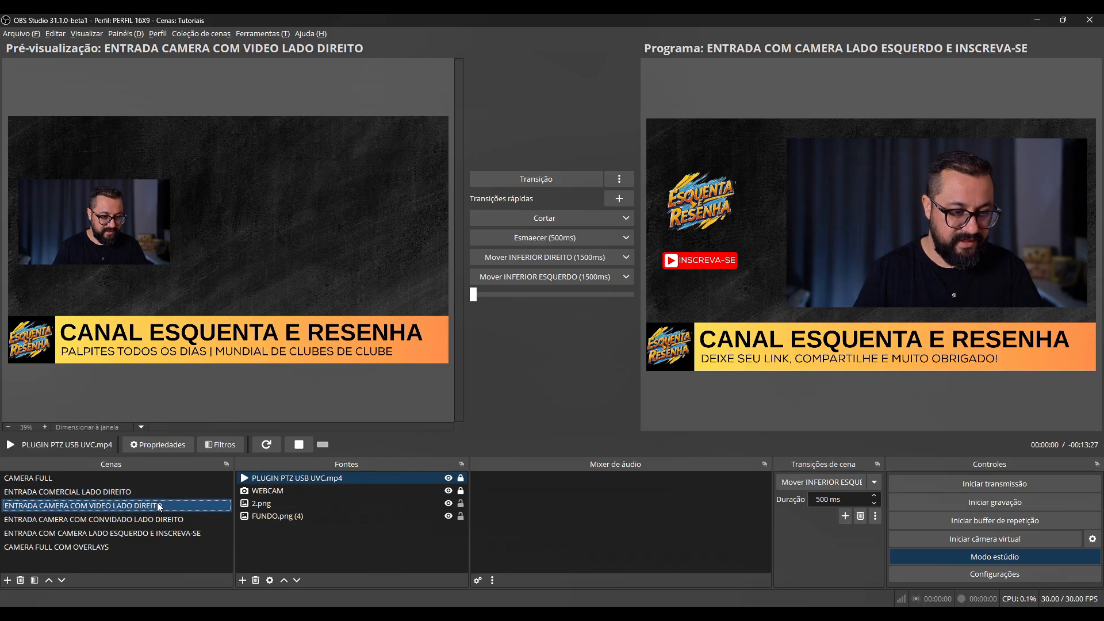
{"action": "left_click", "coordinate": [570, 257]}
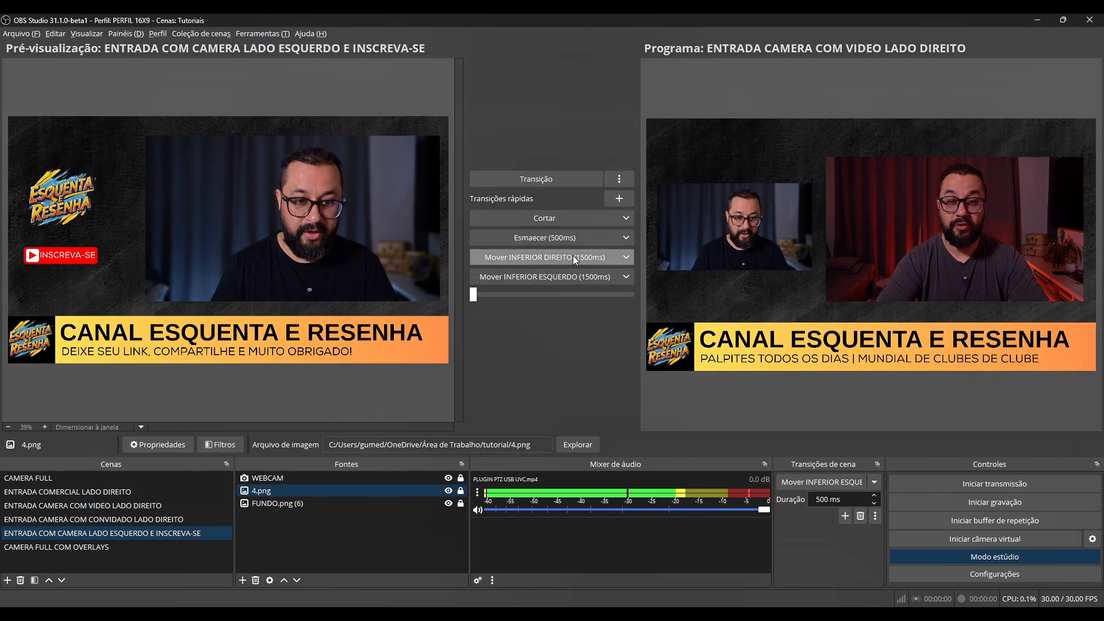
{"action": "left_click", "coordinate": [568, 258]}
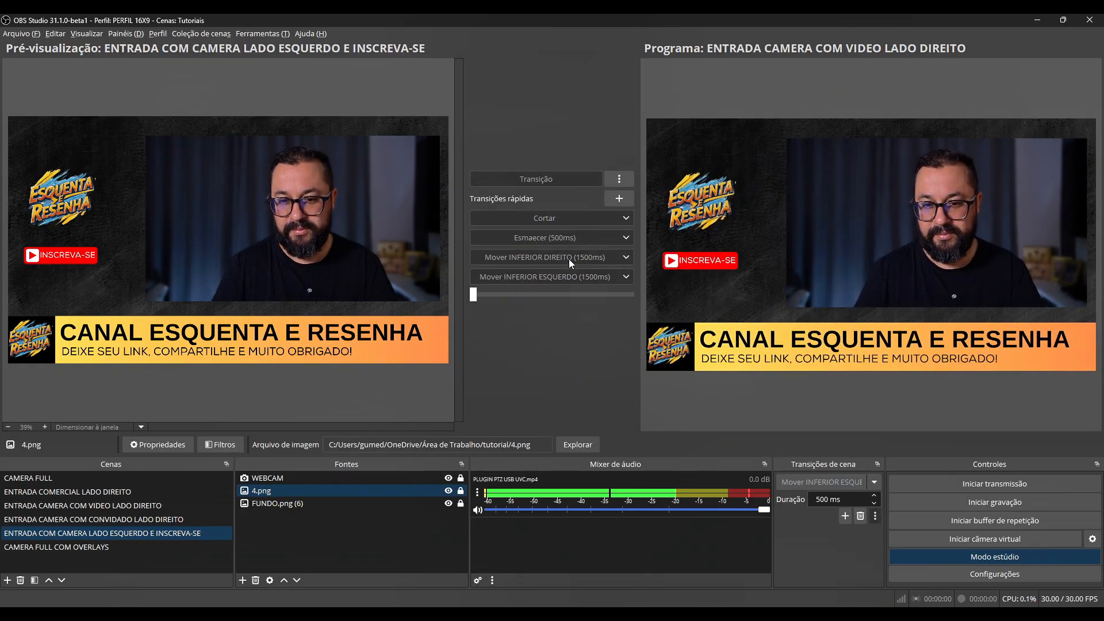
{"action": "left_click", "coordinate": [52, 478]}
{"action": "left_click", "coordinate": [561, 222]}
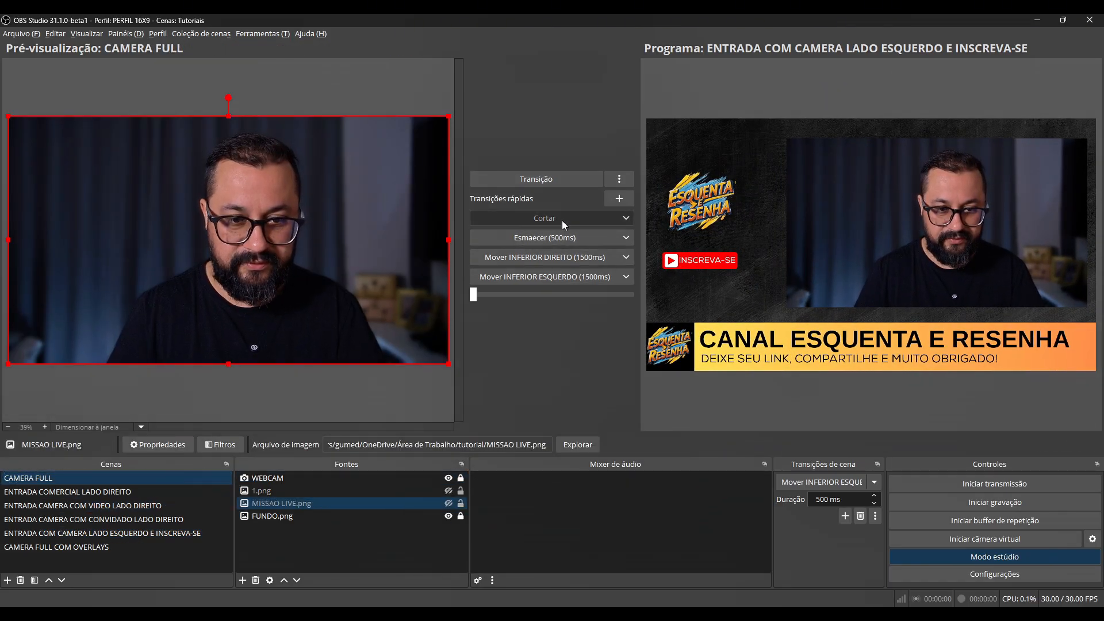
With ENTRADA CAMERA COM CONVIDADO LADO DIREITO in preview, add a Mover scene transition named Mover CENTRO
{"action": "left_click", "coordinate": [172, 519]}
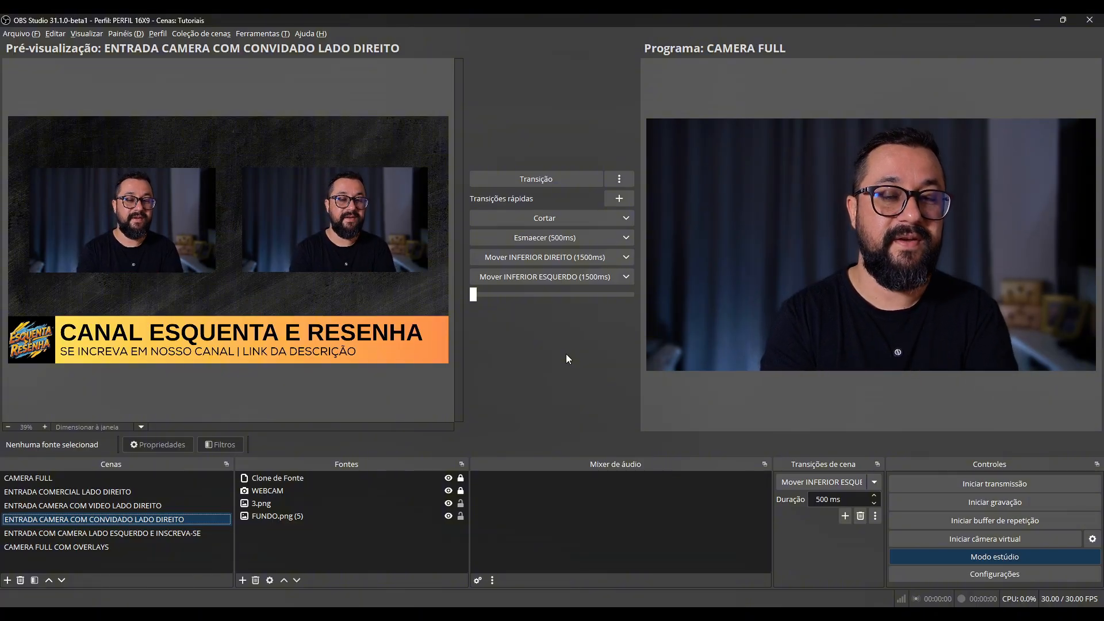
{"action": "left_click", "coordinate": [844, 517]}
{"action": "left_click", "coordinate": [851, 529]}
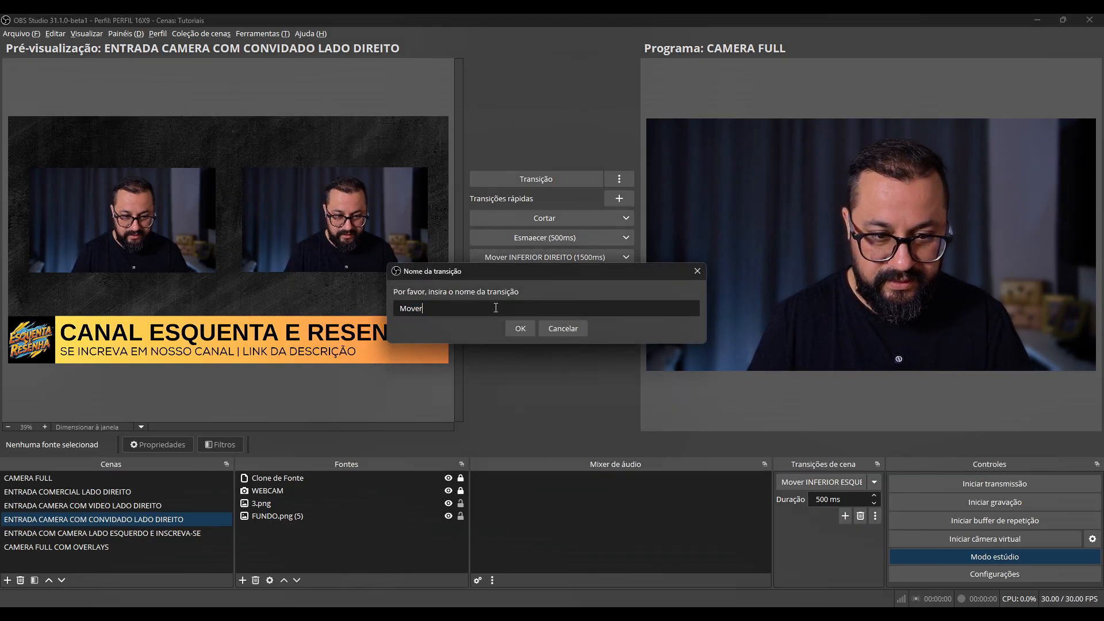
{"action": "type", "text": "CENTRO"}
{"action": "key", "text": "Return"}
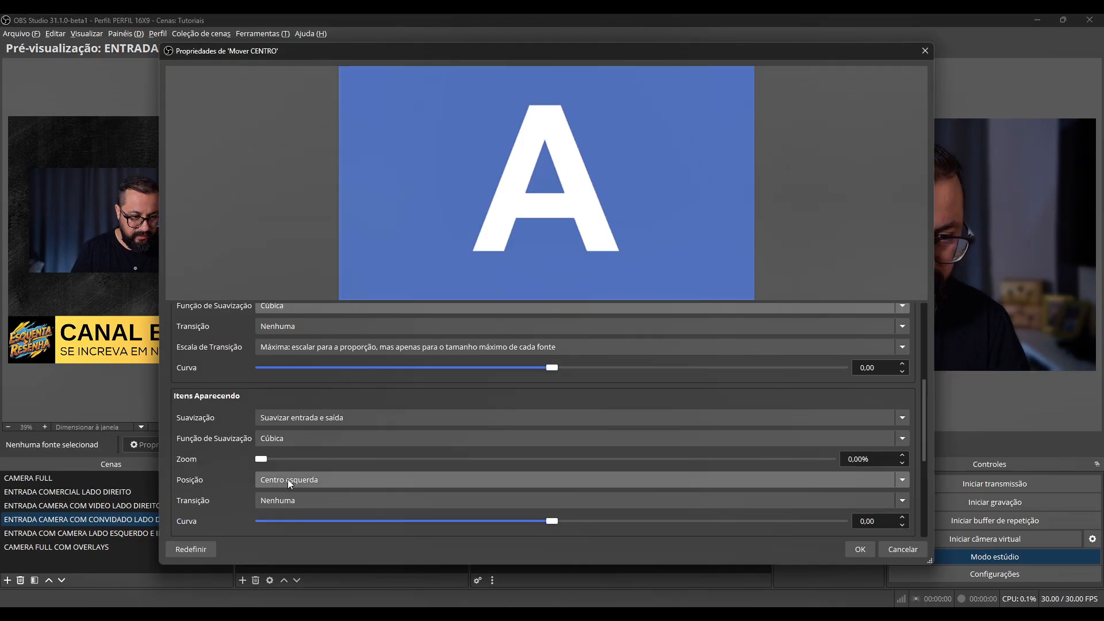
Set the position of both appearing and disappearing items to Centralizada and accept the transition's properties
{"action": "left_click", "coordinate": [301, 480]}
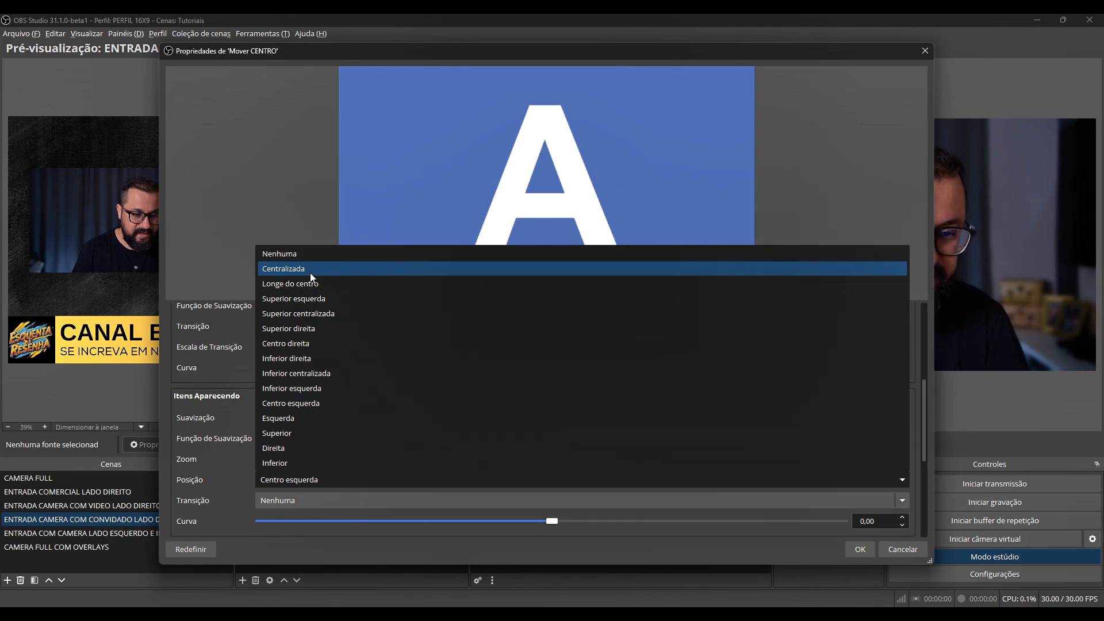
{"action": "left_click", "coordinate": [309, 273]}
{"action": "scroll", "coordinate": [219, 475], "scroll_direction": "down", "scroll_amount": 5}
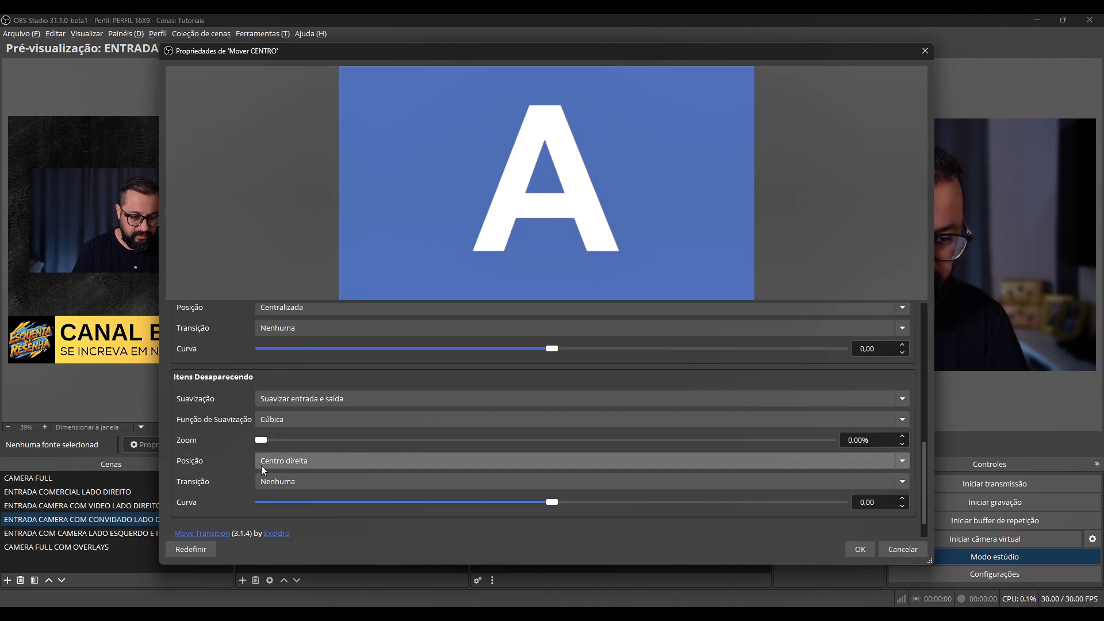
{"action": "left_click", "coordinate": [292, 461]}
{"action": "left_click", "coordinate": [312, 252]}
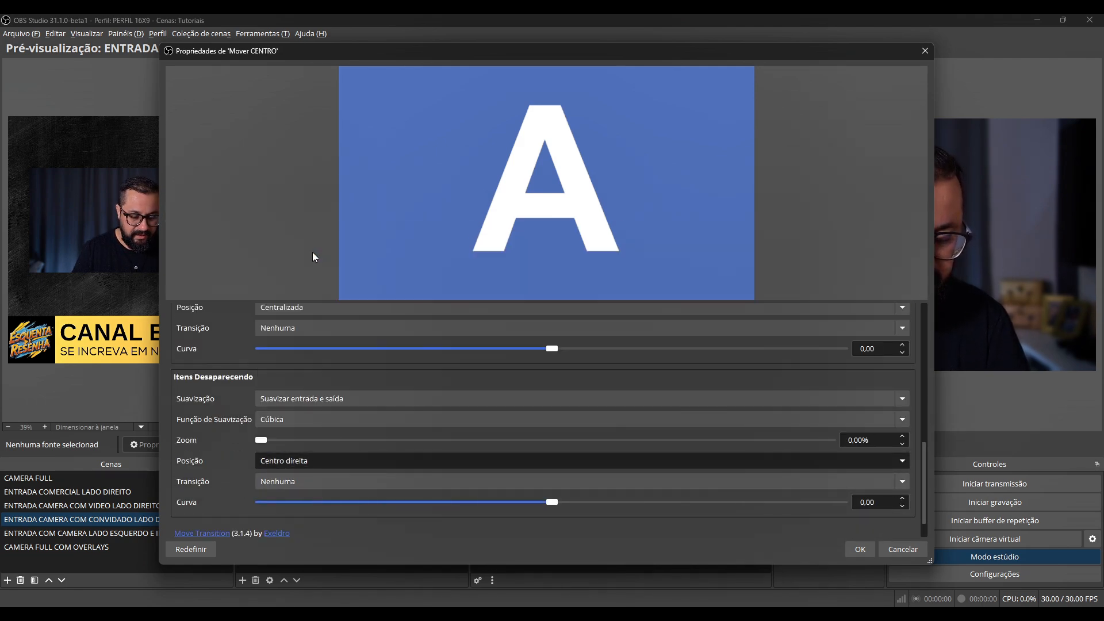
{"action": "left_click", "coordinate": [860, 549]}
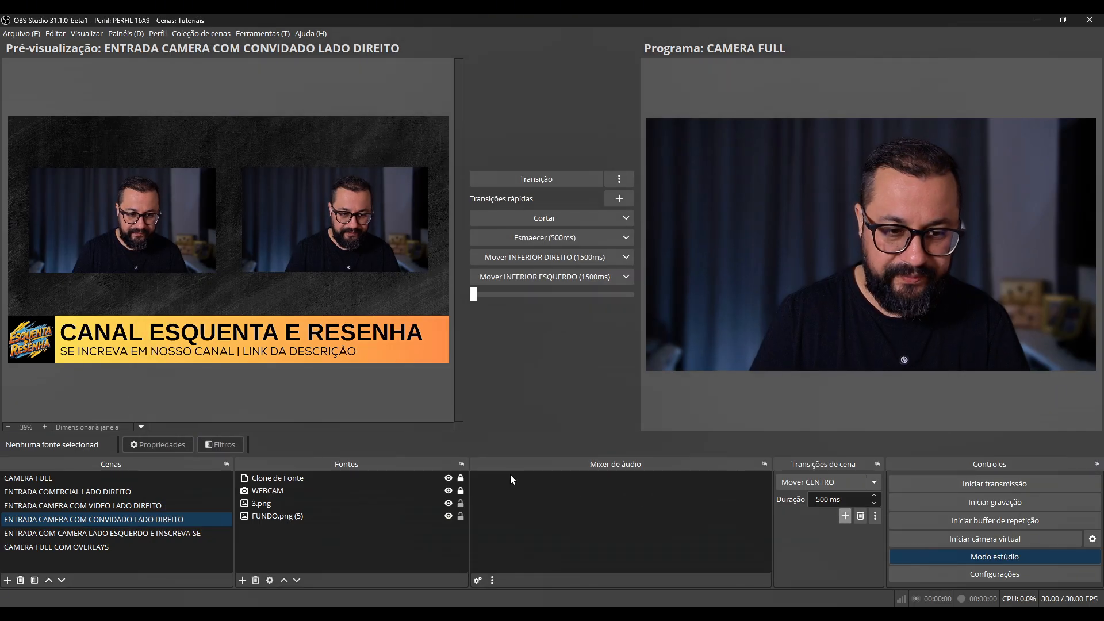
Add Mover CENTRO as a quick transition with a duration of 1500 ms and test it with the guest scene
{"action": "left_click", "coordinate": [619, 199]}
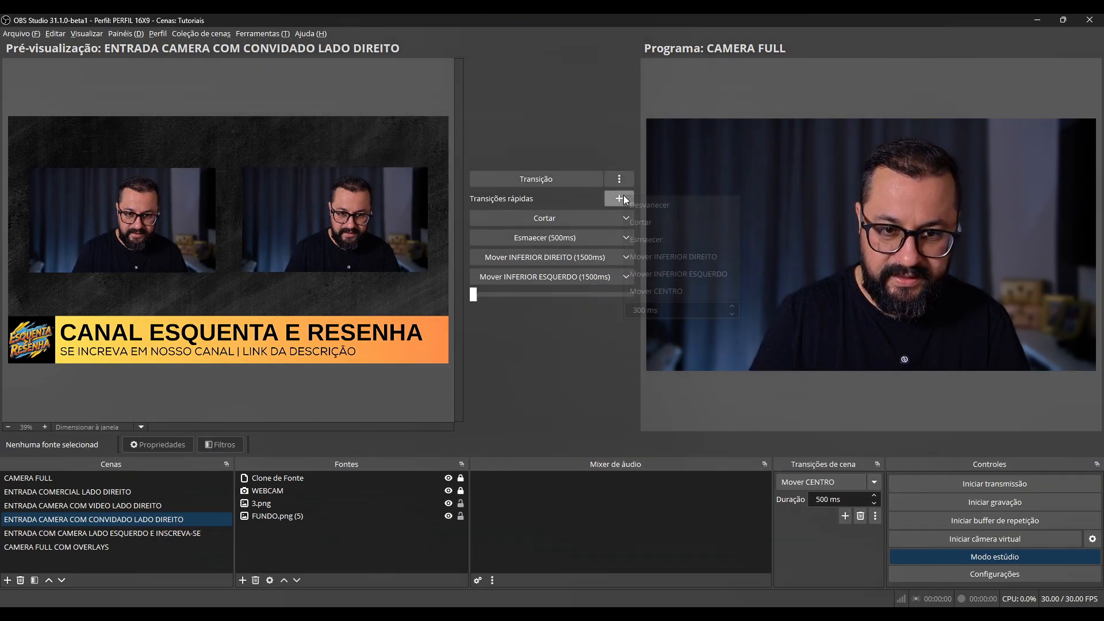
{"action": "left_click", "coordinate": [666, 293]}
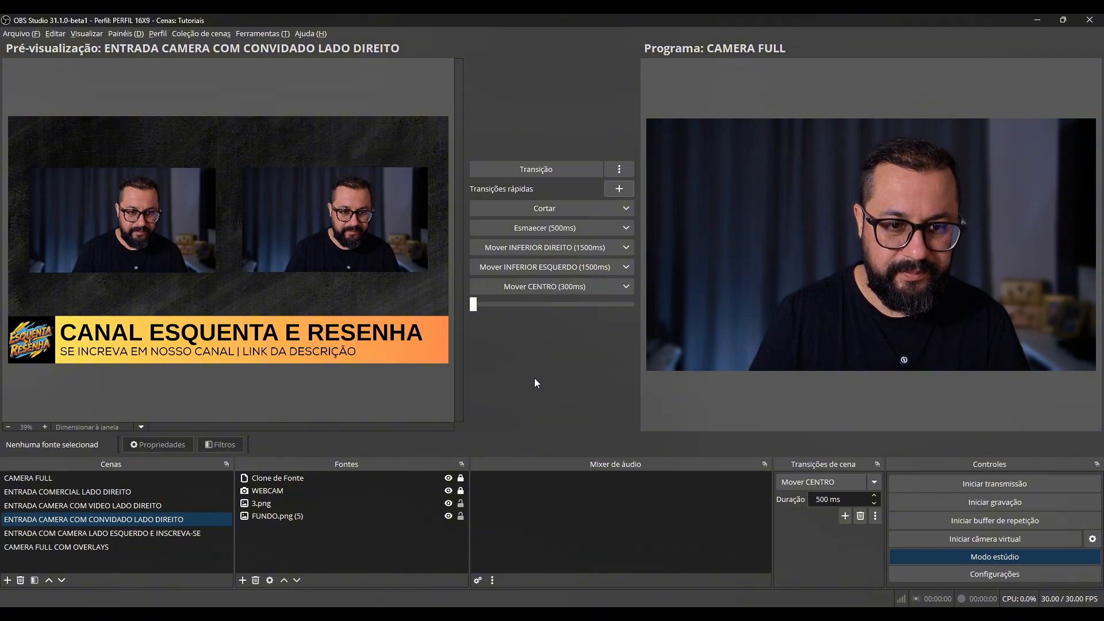
{"action": "left_click", "coordinate": [558, 294]}
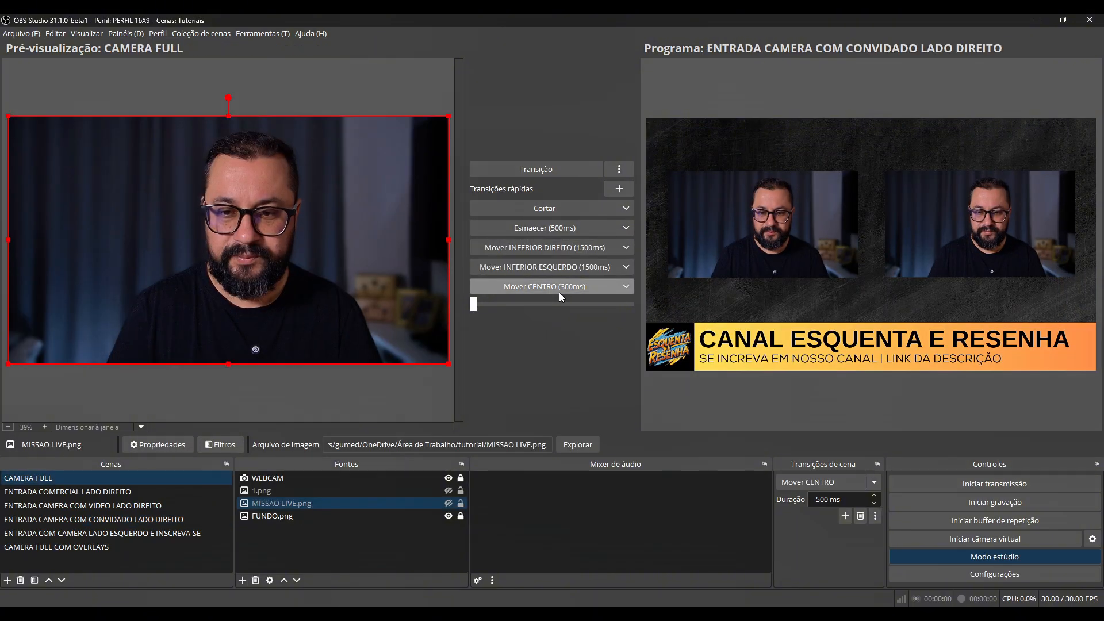
{"action": "left_click", "coordinate": [627, 286]}
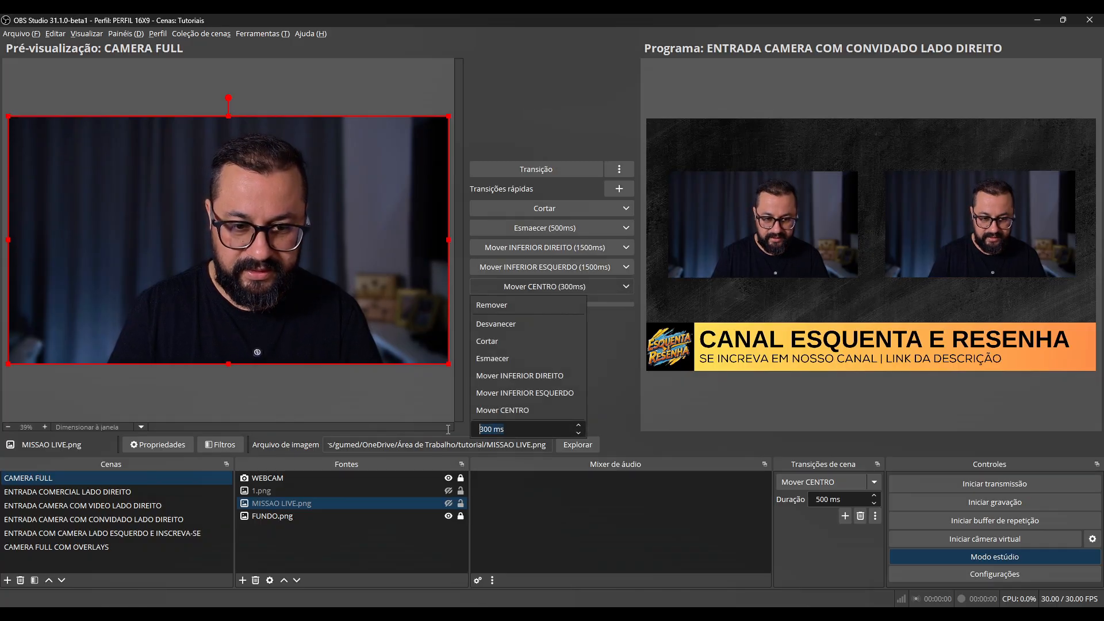
{"action": "type", "text": "1500"}
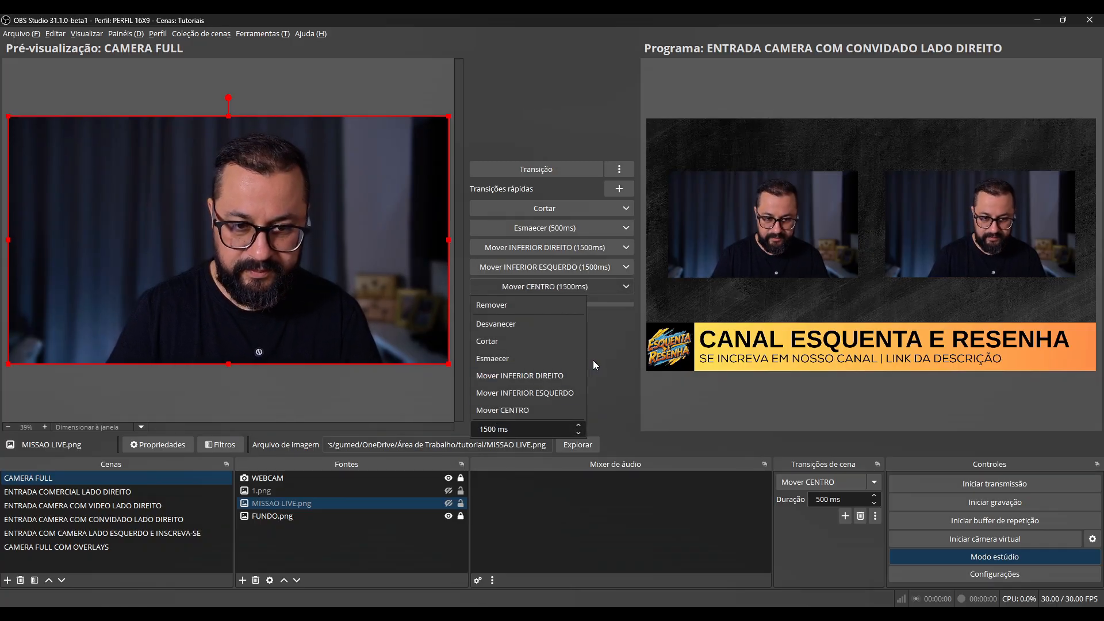
{"action": "key", "text": "Return"}
{"action": "left_click", "coordinate": [569, 286]}
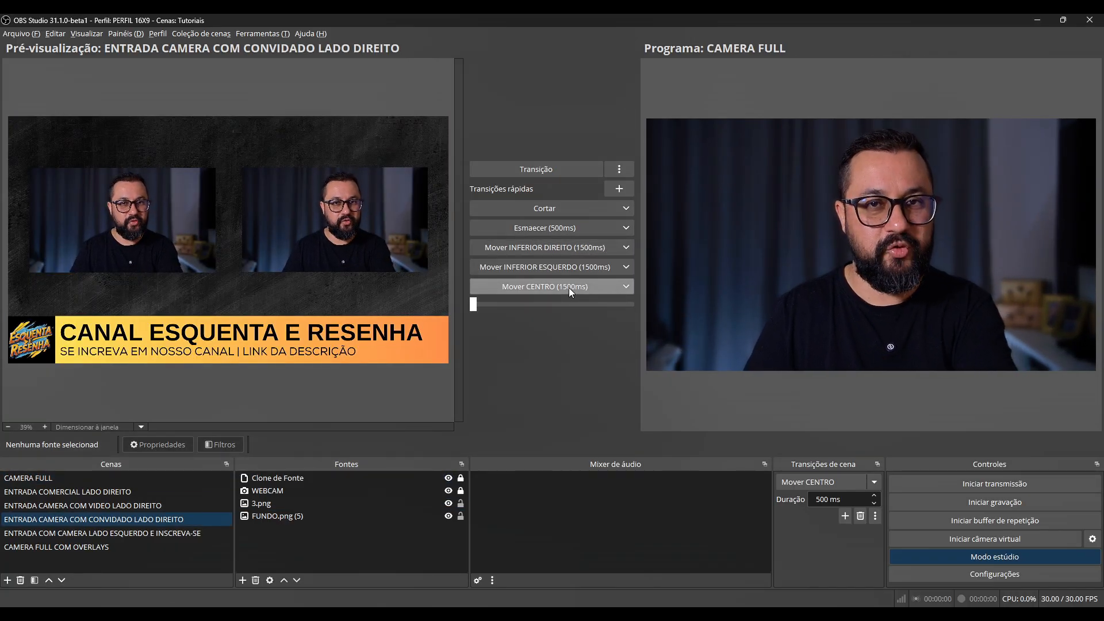
{"action": "left_click", "coordinate": [568, 288]}
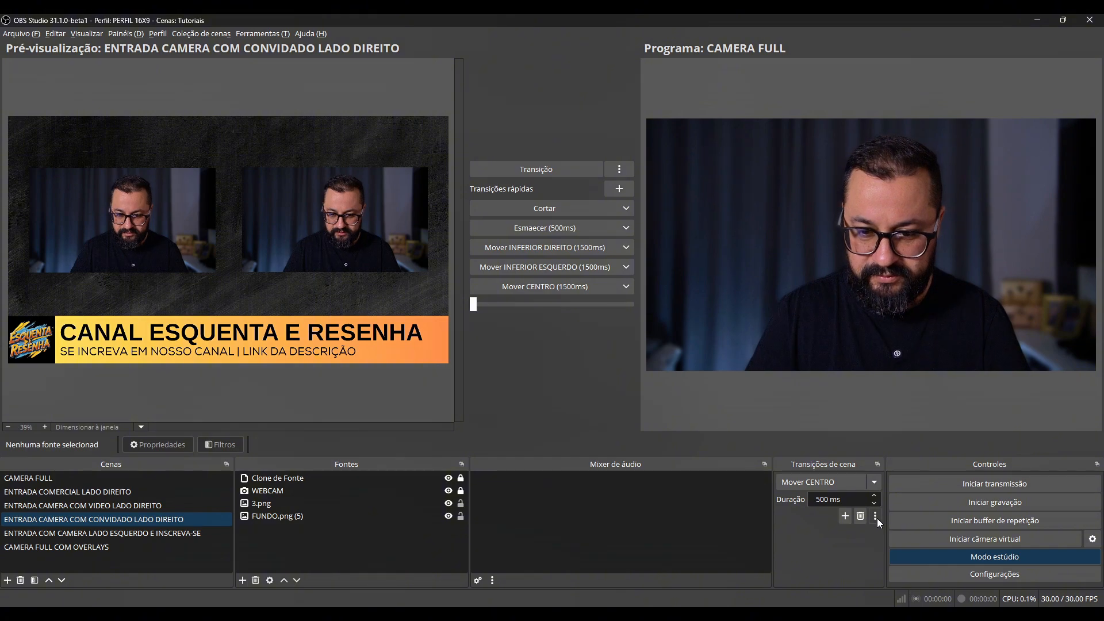
Set Mover CENTRO's appearing and disappearing item positions to Longe do centro and test the transition between CAMERA FULL and the guest scene
{"action": "left_click", "coordinate": [875, 517]}
{"action": "left_click", "coordinate": [901, 543]}
{"action": "scroll", "coordinate": [391, 385], "scroll_direction": "down", "scroll_amount": 3}
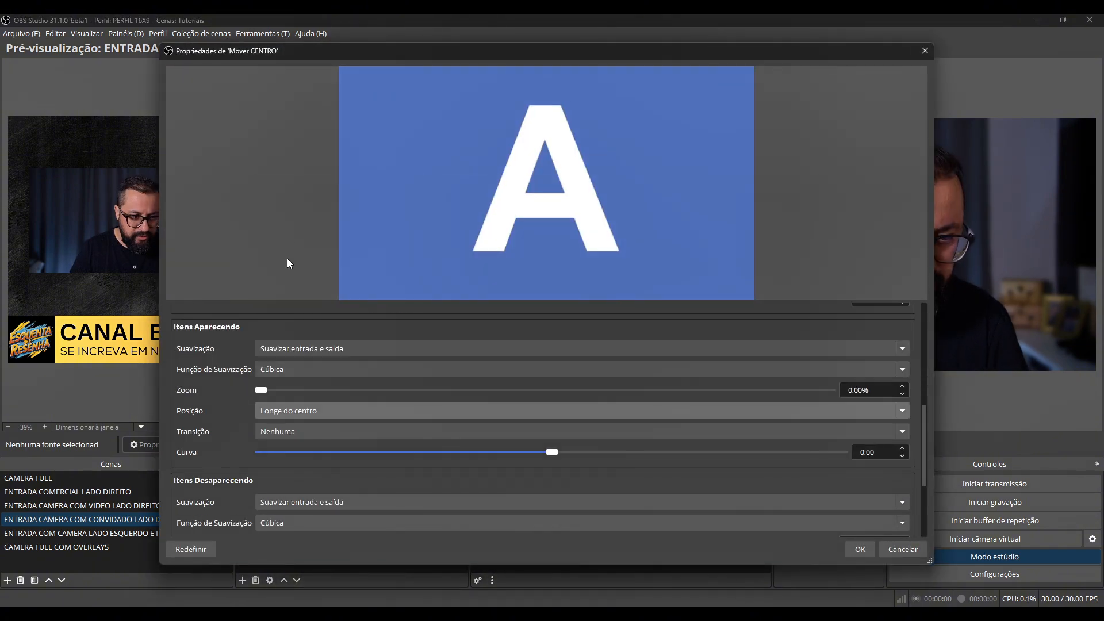
{"action": "scroll", "coordinate": [227, 433], "scroll_direction": "down", "scroll_amount": 3}
{"action": "left_click", "coordinate": [289, 430]}
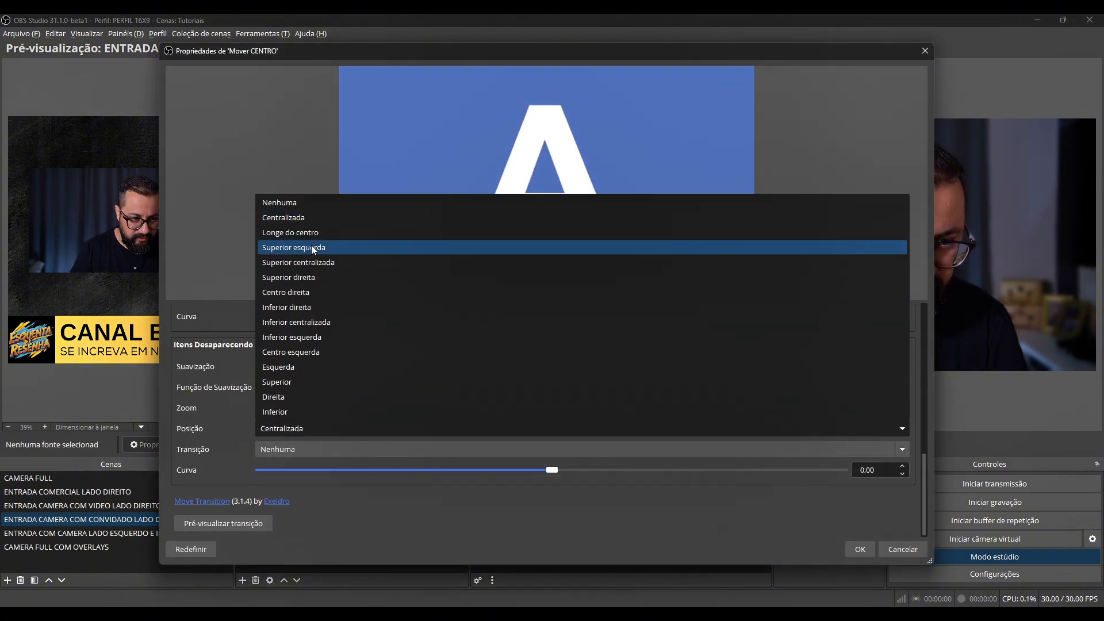
{"action": "left_click", "coordinate": [313, 231]}
{"action": "left_click", "coordinate": [860, 549]}
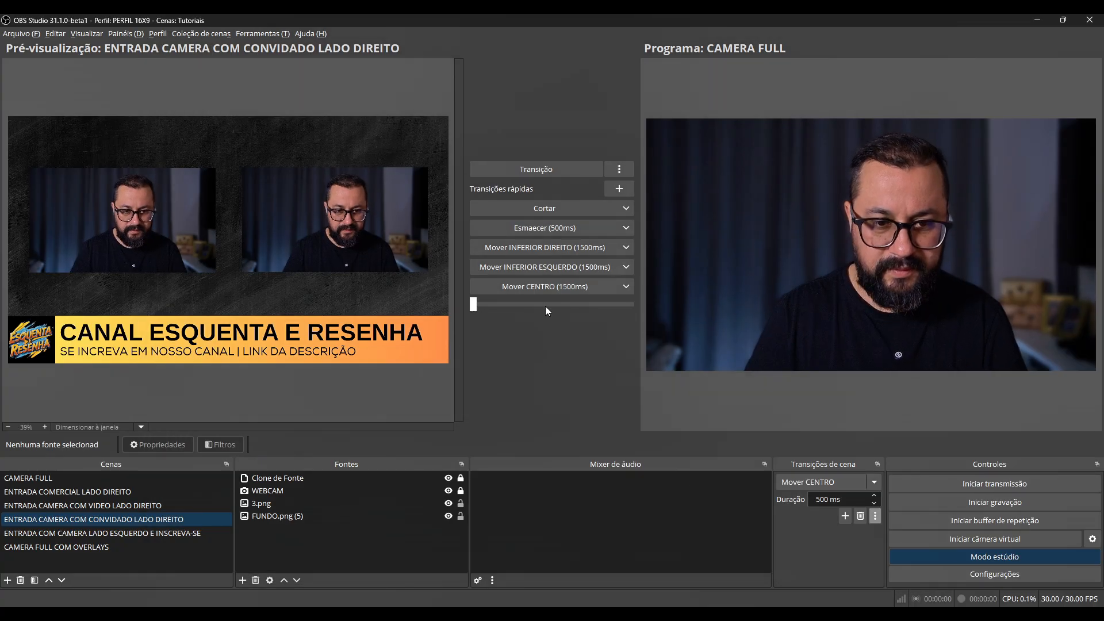
{"action": "left_click", "coordinate": [574, 288]}
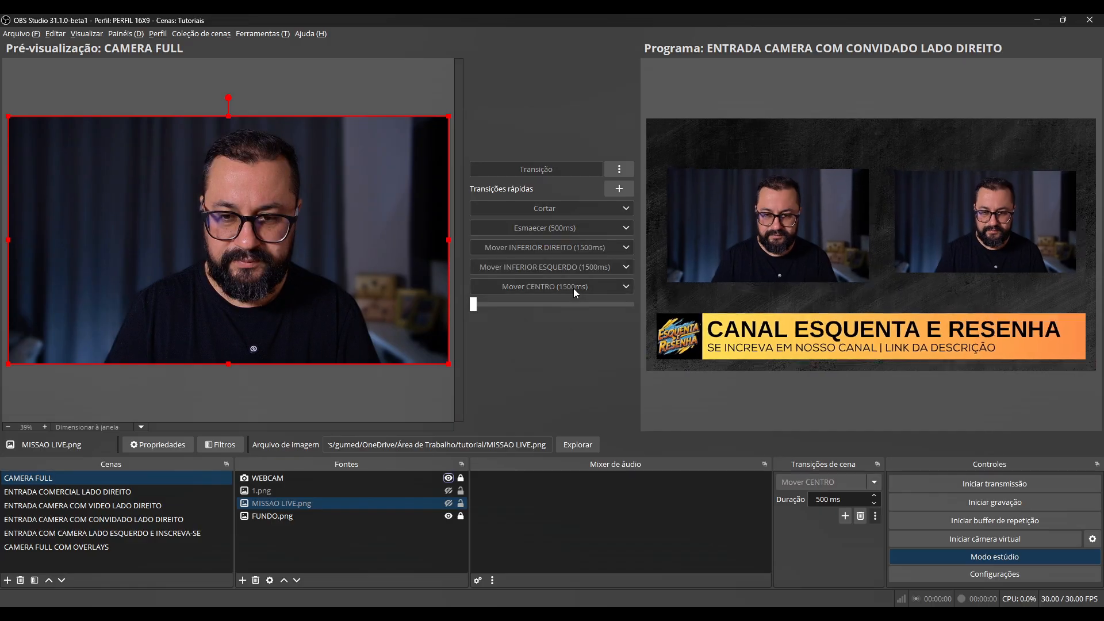
{"action": "left_click", "coordinate": [574, 288]}
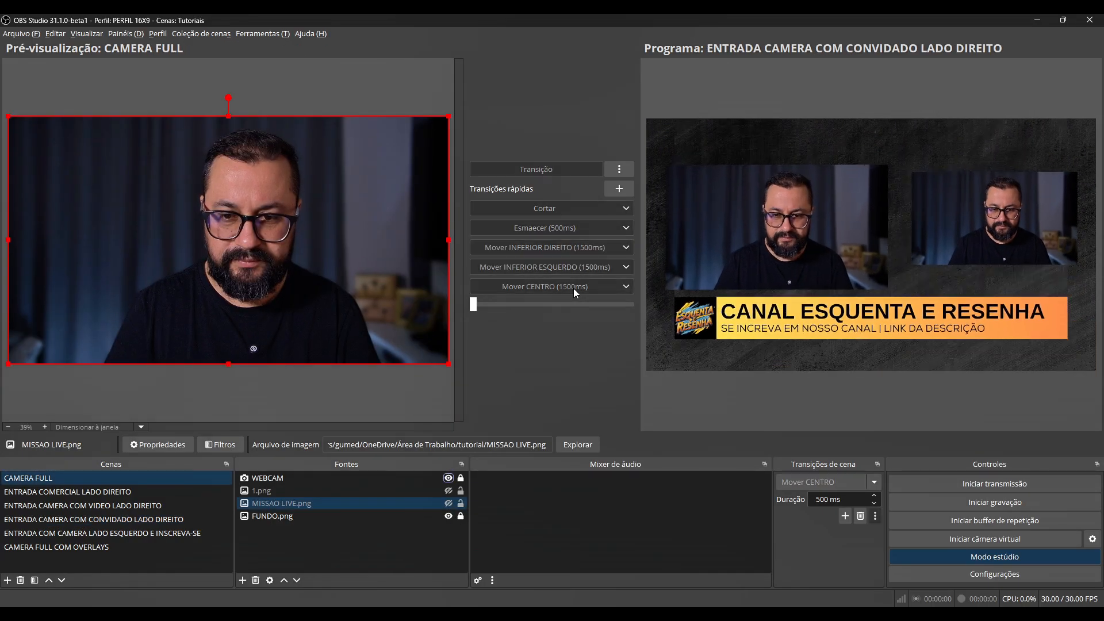
Set Mover CENTRO's appearing and disappearing item positions to Nenhuma and test the transition between CAMERA FULL and the guest scene
{"action": "left_click", "coordinate": [875, 516]}
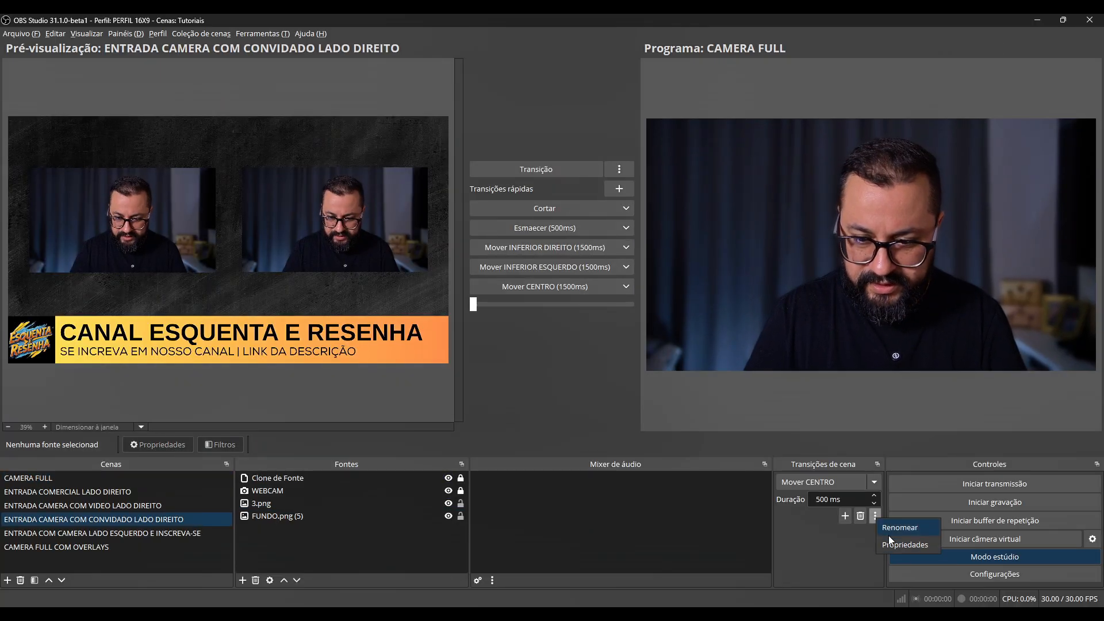
{"action": "left_click", "coordinate": [889, 536]}
{"action": "scroll", "coordinate": [457, 338], "scroll_direction": "down", "scroll_amount": 3}
{"action": "left_click", "coordinate": [402, 445]}
{"action": "left_click", "coordinate": [304, 219]}
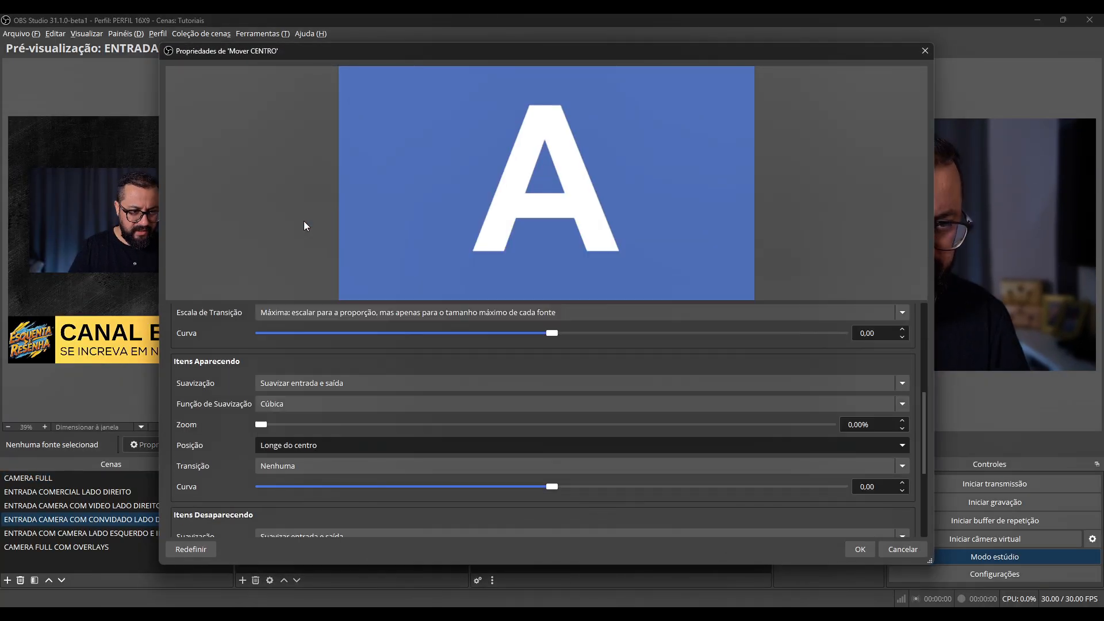
{"action": "scroll", "coordinate": [222, 456], "scroll_direction": "down", "scroll_amount": 4}
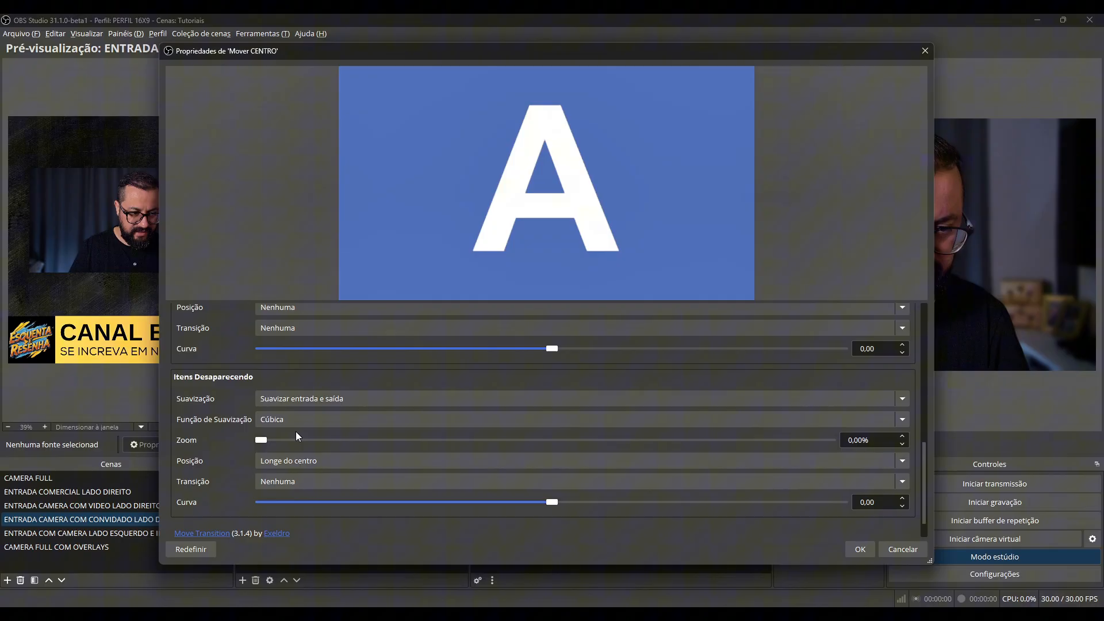
{"action": "left_click", "coordinate": [291, 463]}
{"action": "left_click", "coordinate": [291, 239]}
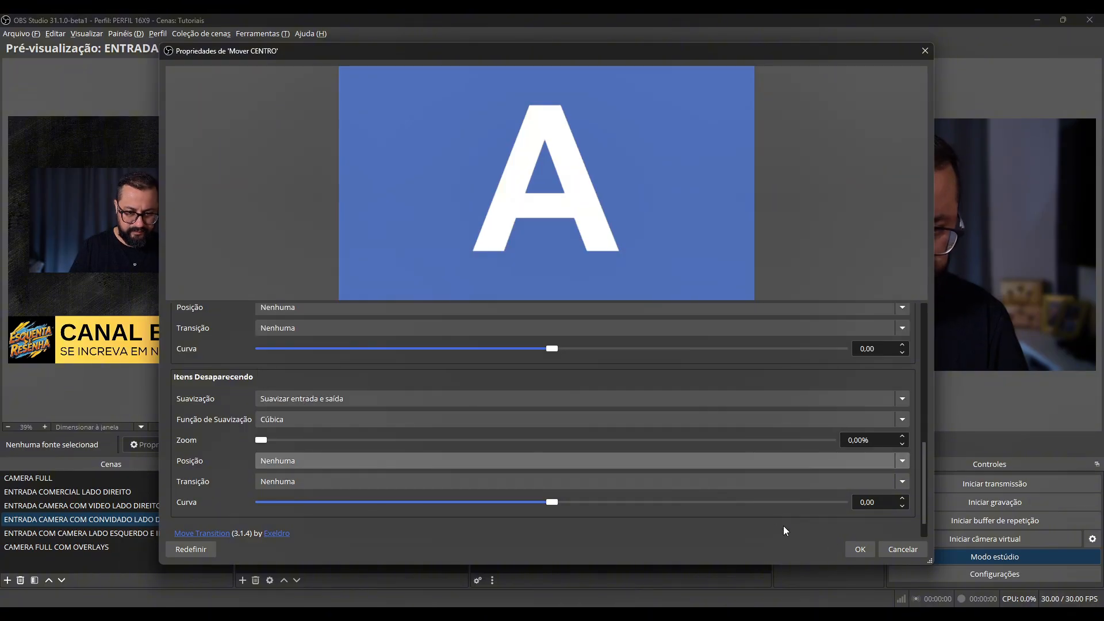
{"action": "left_click", "coordinate": [857, 549]}
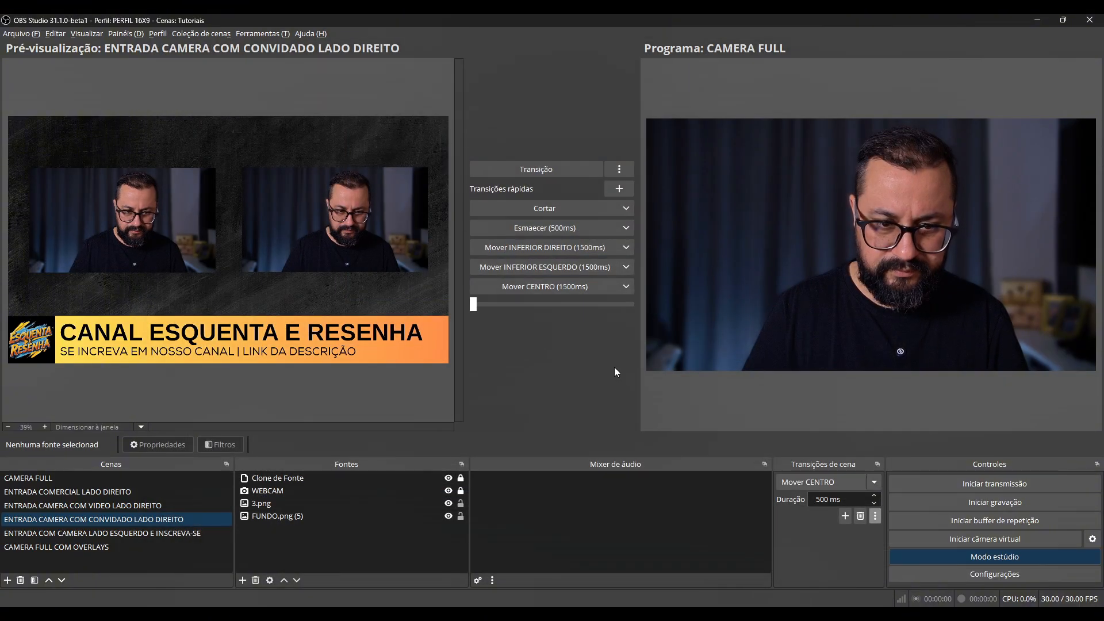
{"action": "left_click", "coordinate": [571, 286]}
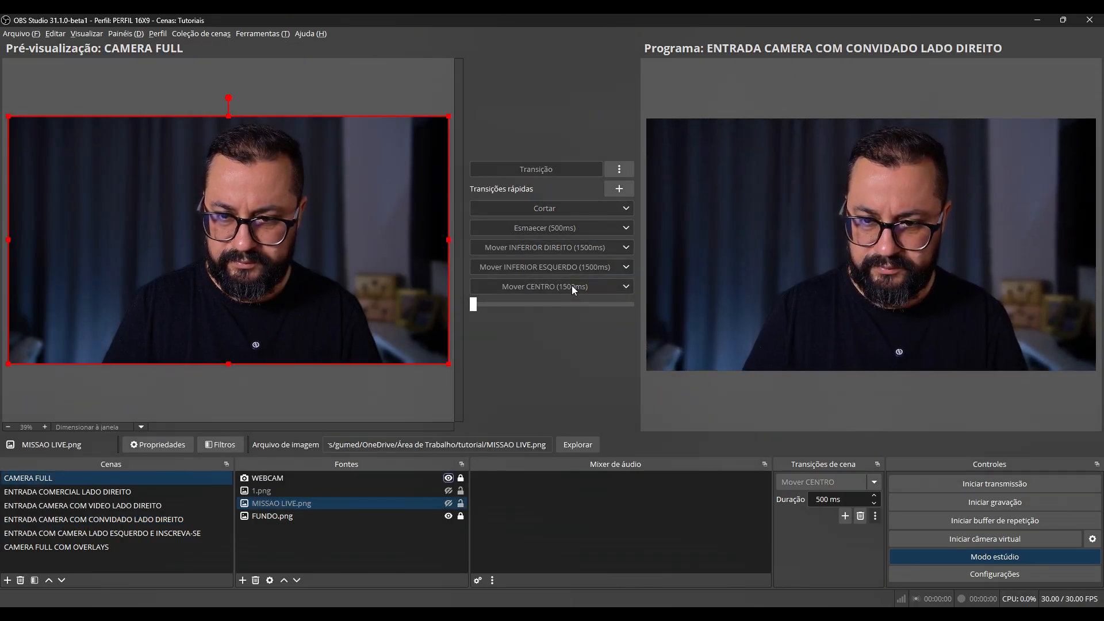
{"action": "left_click", "coordinate": [572, 285]}
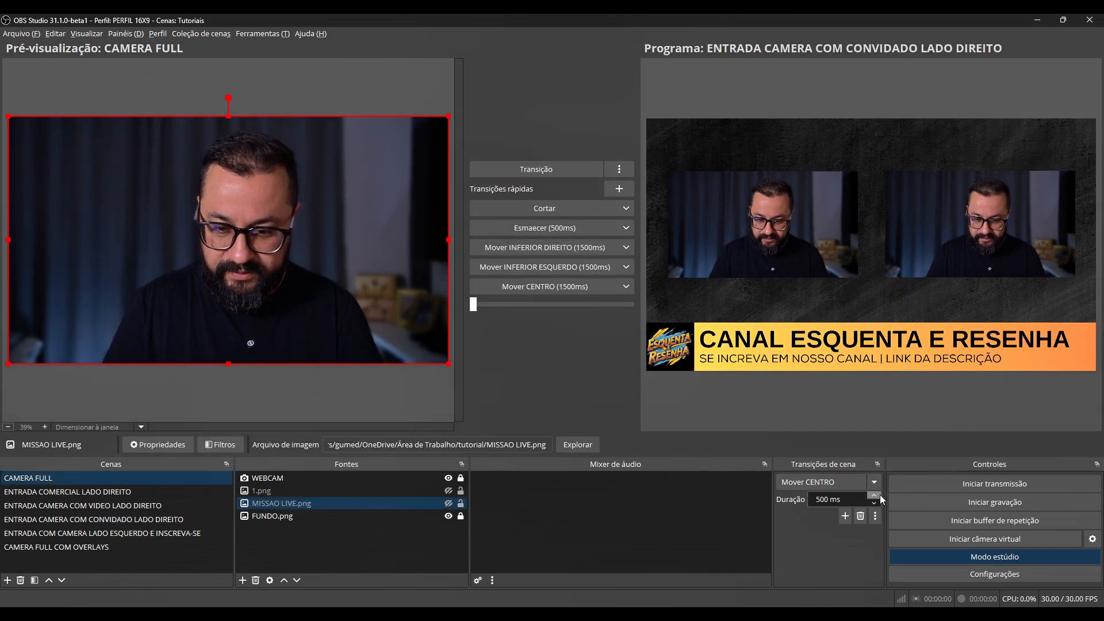
In Mover CENTRO's properties, set the appearing items' position to Centralizada and choose a transition for them
{"action": "left_click", "coordinate": [899, 544]}
{"action": "scroll", "coordinate": [498, 382], "scroll_direction": "down", "scroll_amount": 8}
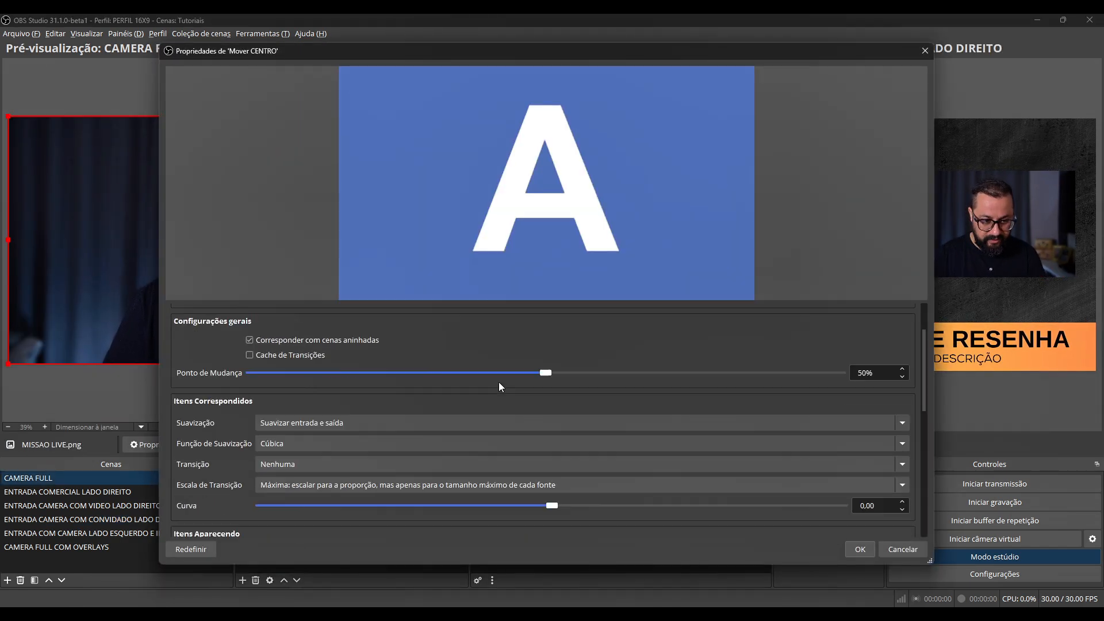
{"action": "scroll", "coordinate": [224, 445], "scroll_direction": "down", "scroll_amount": 4}
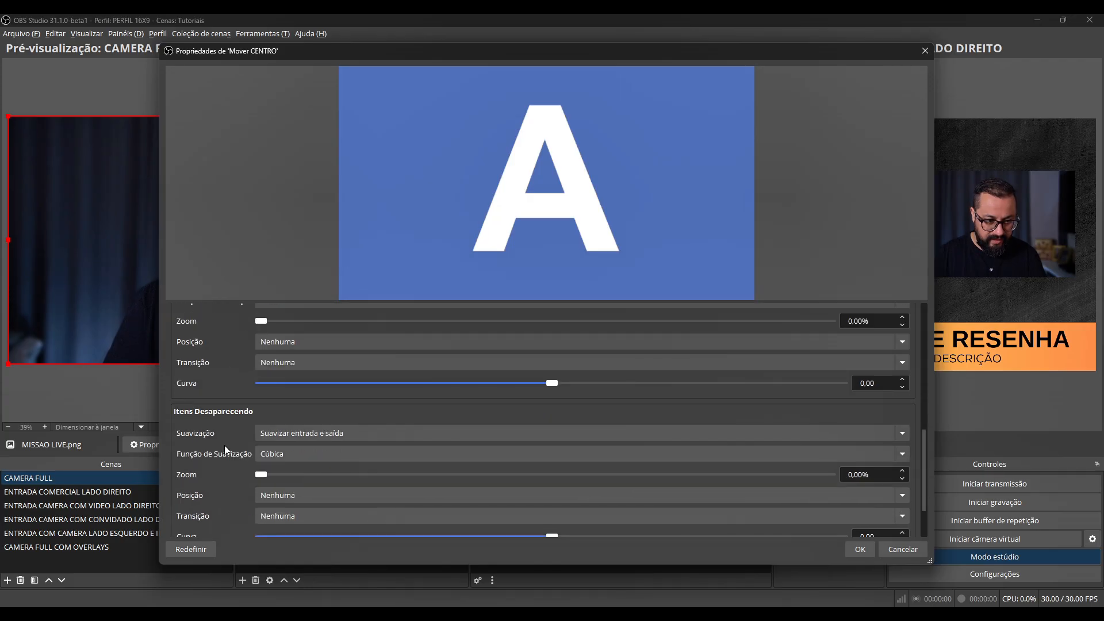
{"action": "left_click", "coordinate": [280, 427]}
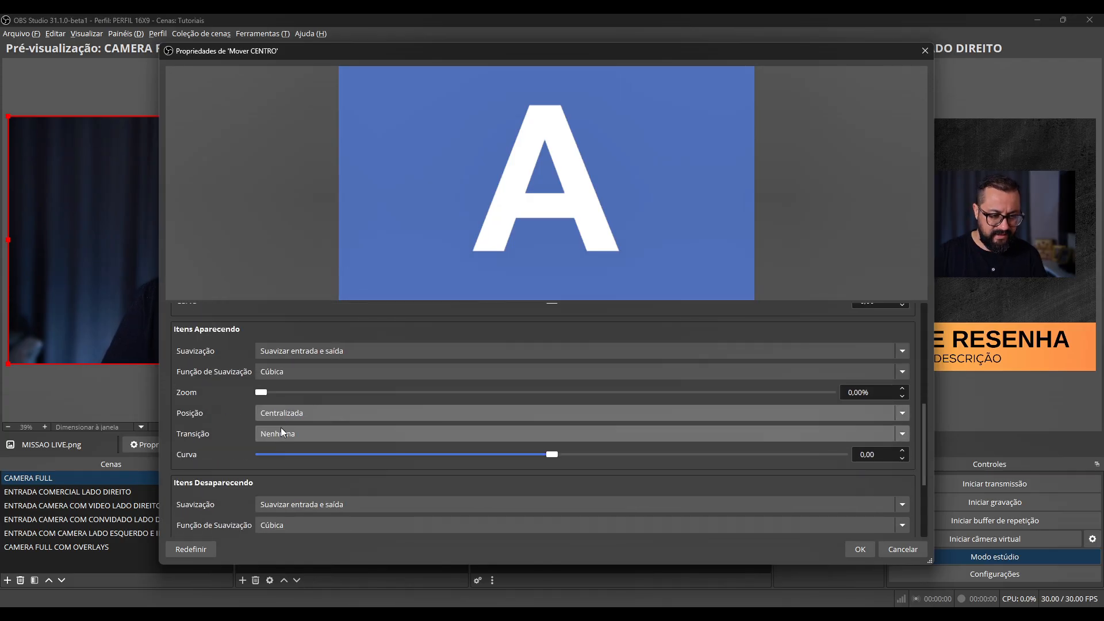
{"action": "left_click", "coordinate": [281, 432]}
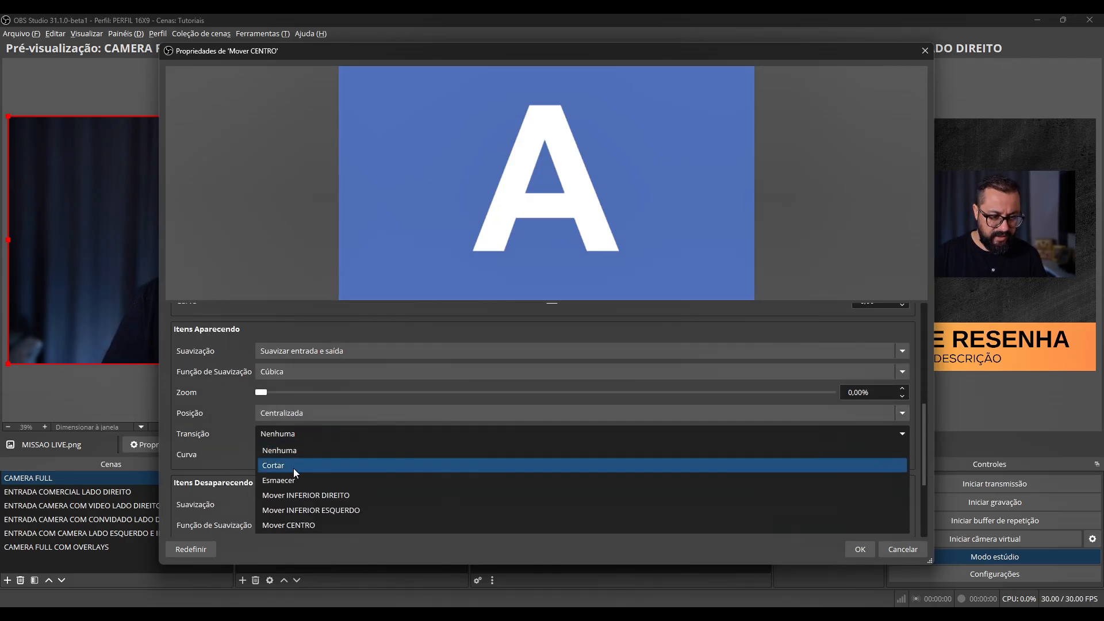
{"action": "left_click", "coordinate": [294, 467]}
{"action": "scroll", "coordinate": [239, 453], "scroll_direction": "down", "scroll_amount": 1}
{"action": "scroll", "coordinate": [240, 454], "scroll_direction": "down", "scroll_amount": 3}
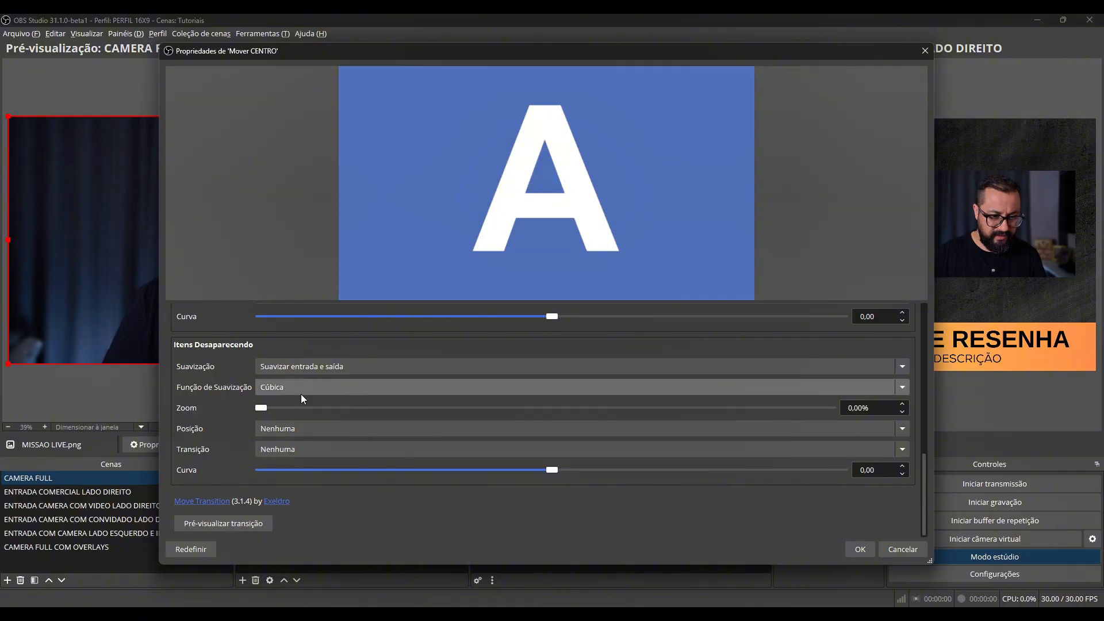
Set the disappearing items' position to Centralizada and their transition to Esmaecer, and accept Mover CENTRO's properties
{"action": "left_click", "coordinate": [292, 429]}
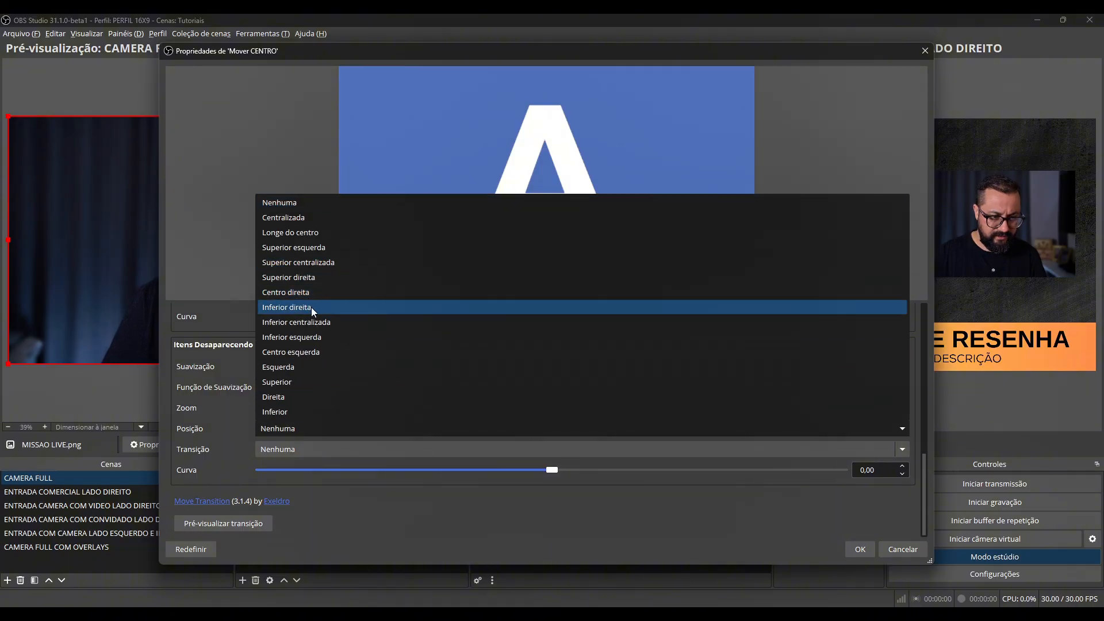
{"action": "left_click", "coordinate": [299, 218]}
{"action": "left_click", "coordinate": [294, 448]}
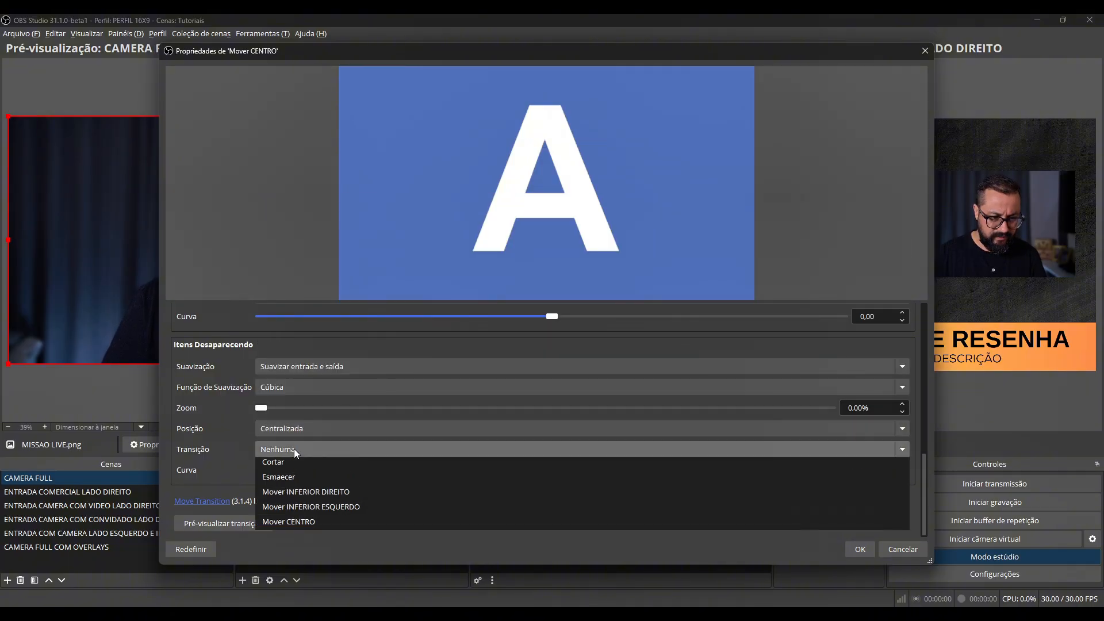
{"action": "left_click", "coordinate": [304, 495]}
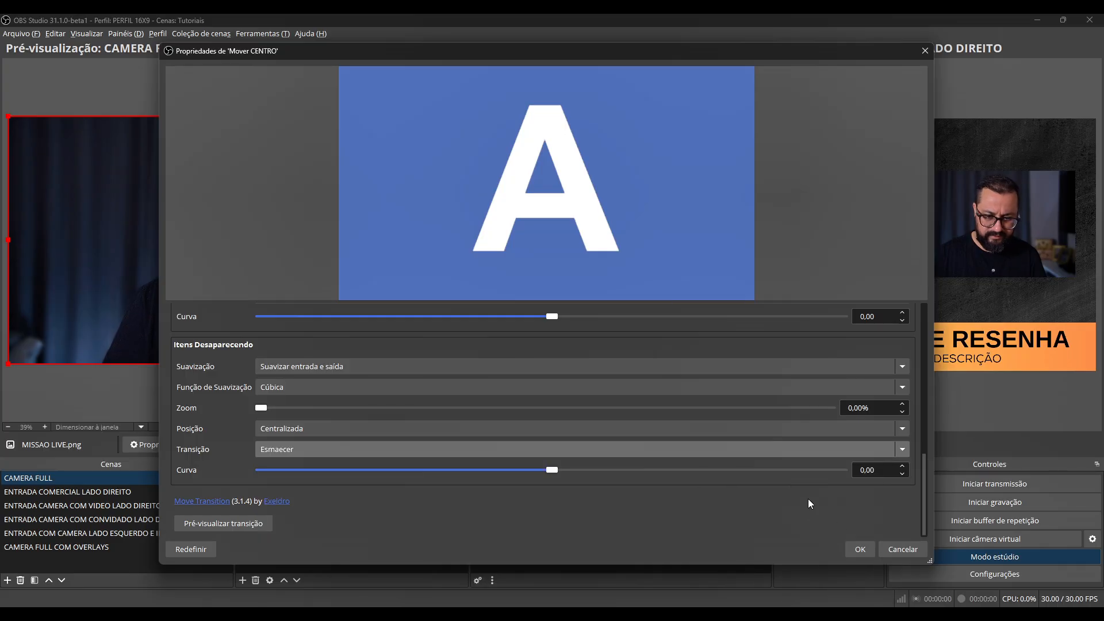
{"action": "left_click", "coordinate": [859, 549]}
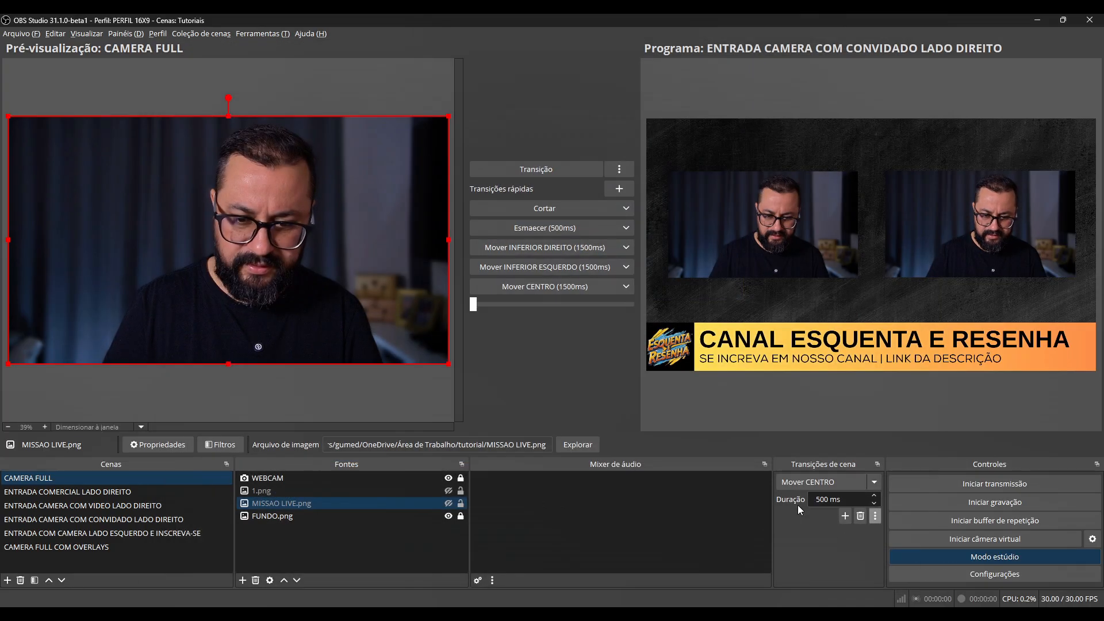
Test the Mover CENTRO quick transition back and forth between CAMERA FULL and the guest scene
{"action": "left_click", "coordinate": [556, 286]}
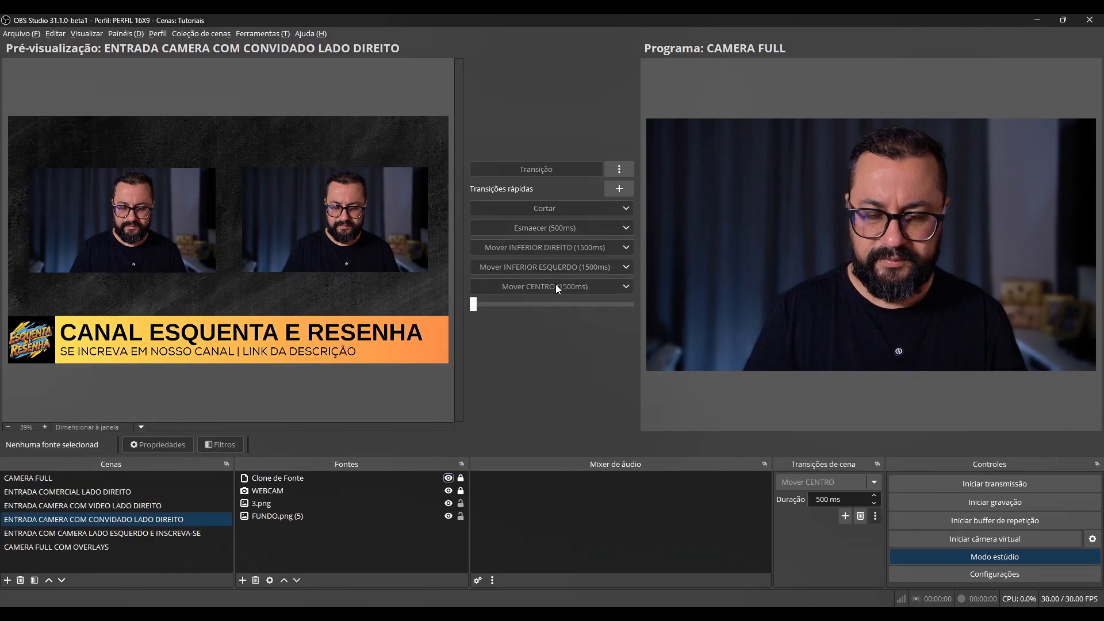
{"action": "left_click", "coordinate": [555, 285]}
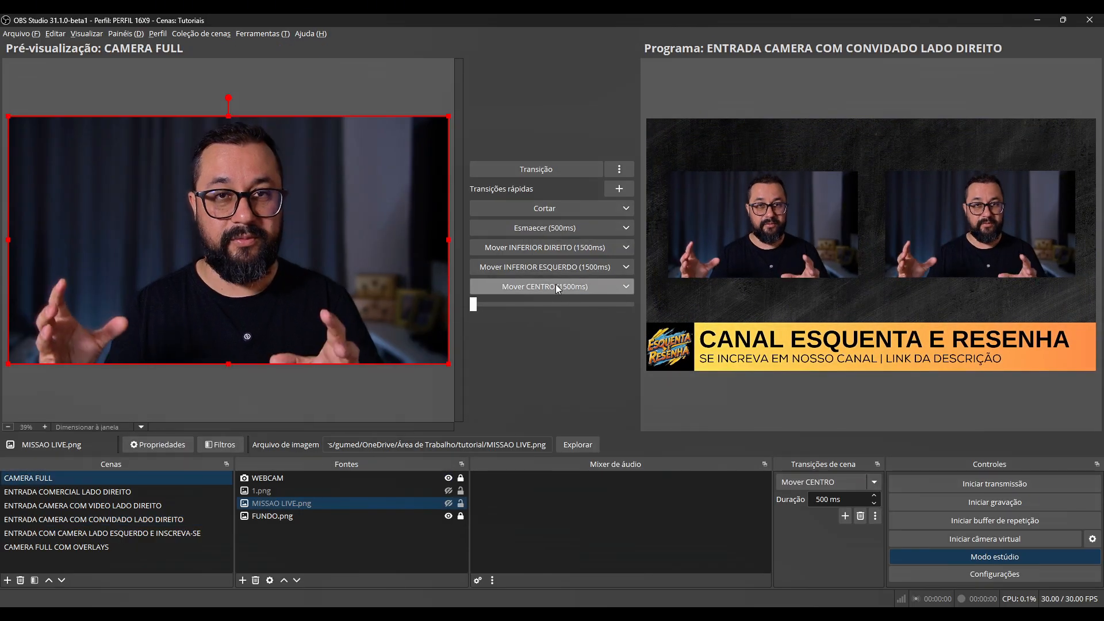
{"action": "left_click", "coordinate": [556, 286]}
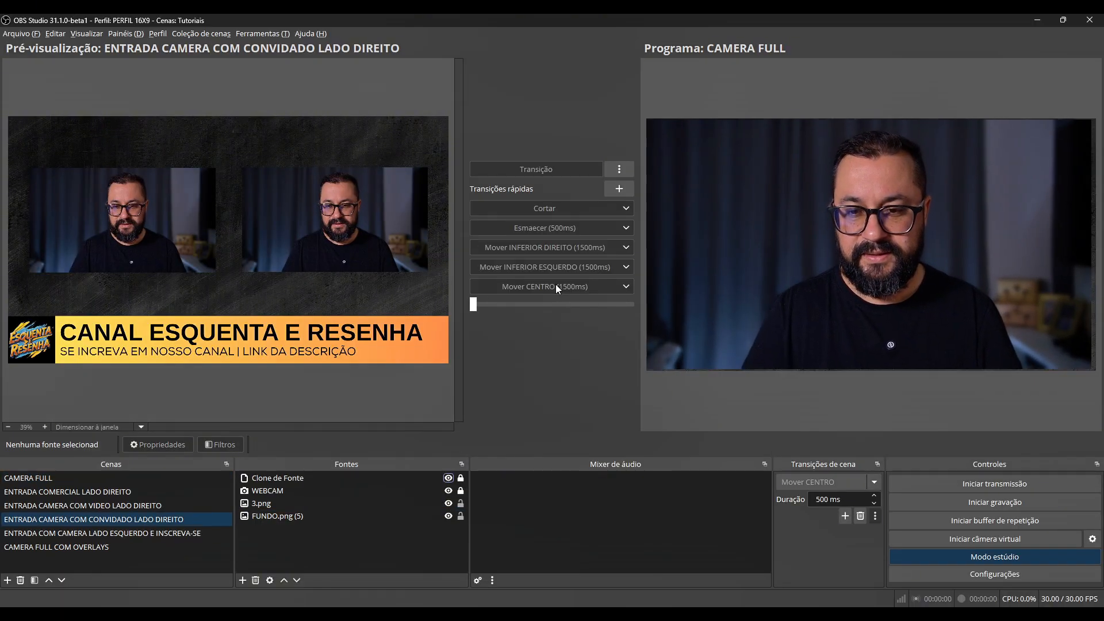
{"action": "left_click", "coordinate": [555, 285]}
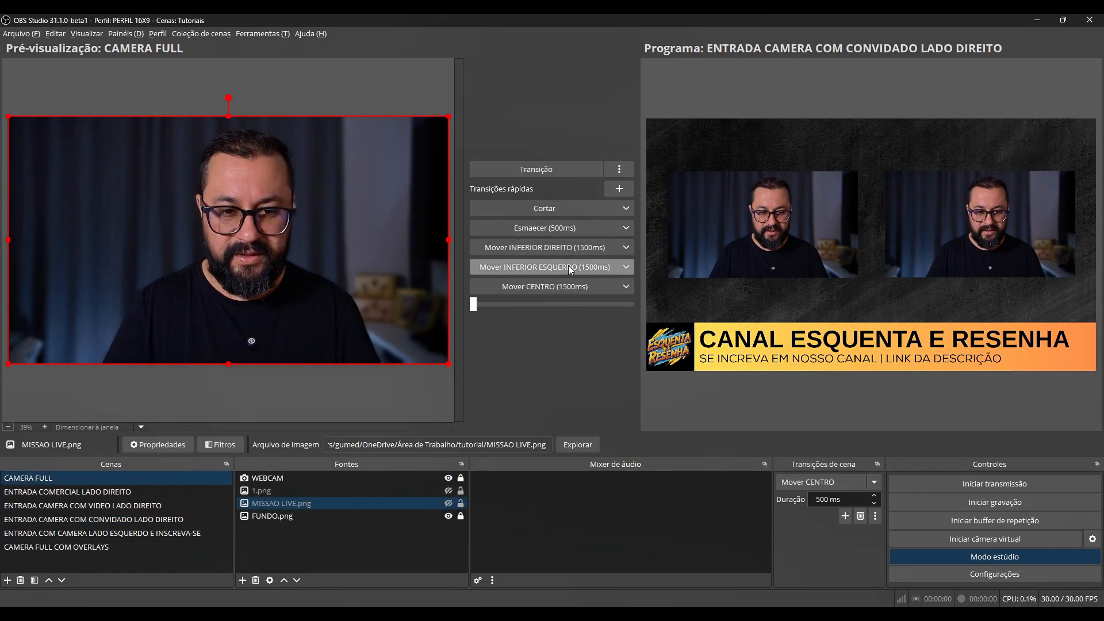
Test the Mover INFERIOR DIREITO quick transition between the guest scene and CAMERA FULL, ending with CAMERA FULL in the program
{"action": "left_click", "coordinate": [574, 251]}
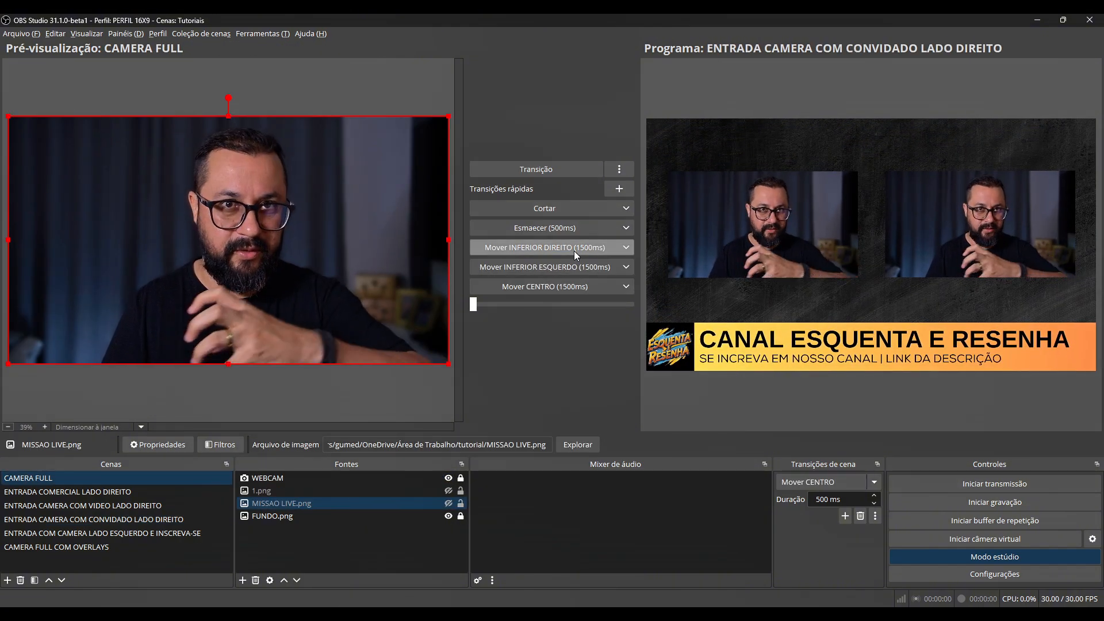
{"action": "left_click", "coordinate": [574, 251]}
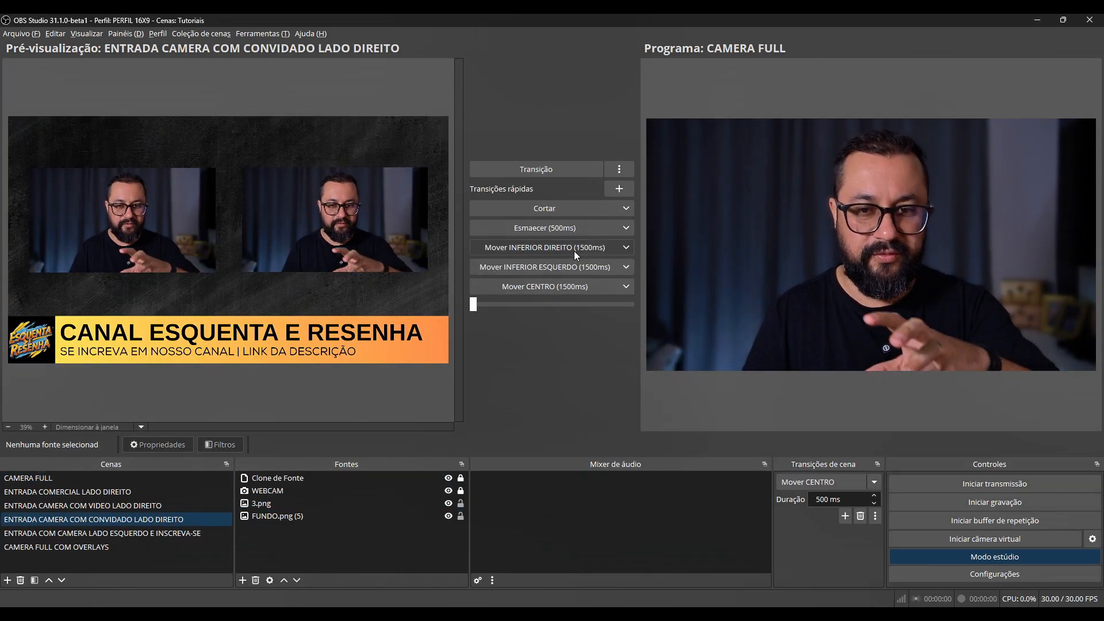
{"action": "left_click", "coordinate": [574, 251]}
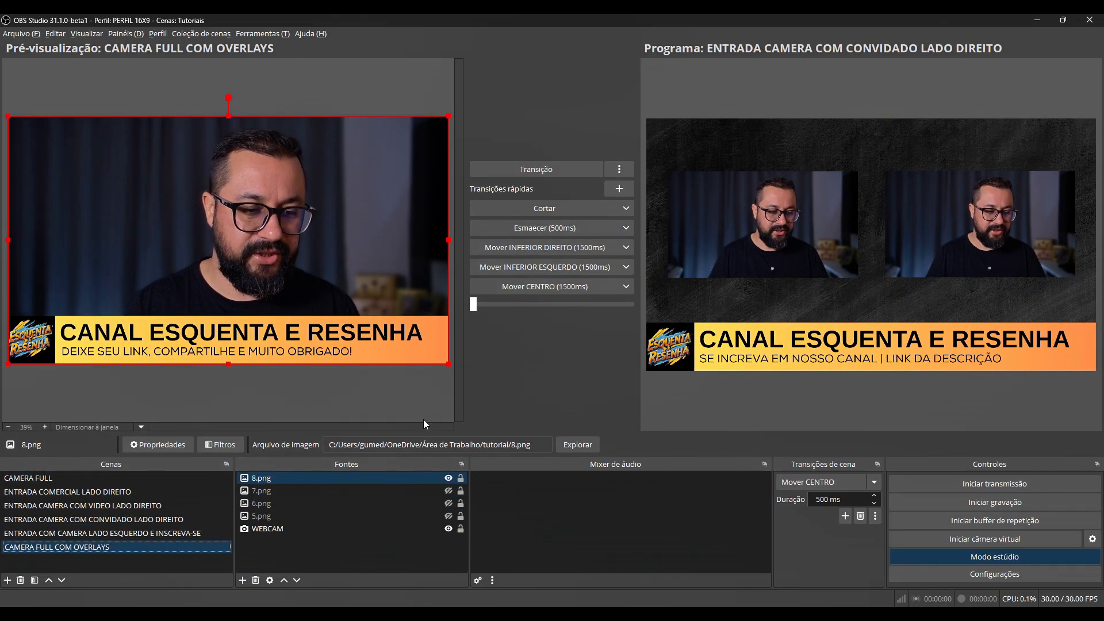
{"action": "left_click", "coordinate": [155, 477]}
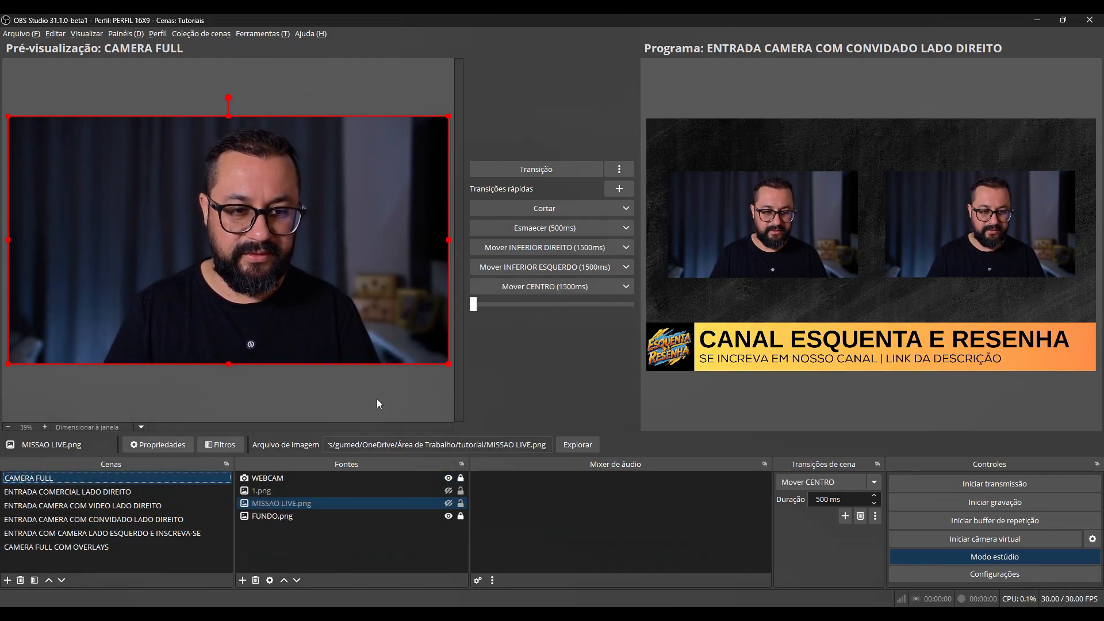
{"action": "left_click", "coordinate": [590, 252]}
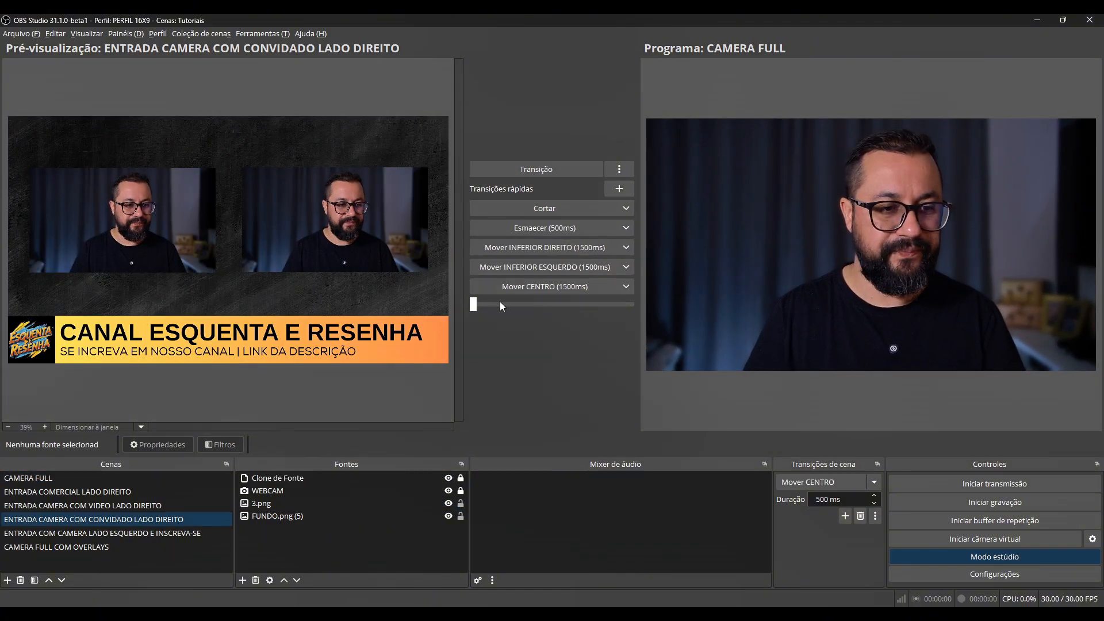
Compare the Mover CENTRO, Mover INFERIOR DIREITO and Cortar quick transitions between CAMERA FULL and CAMERA FULL COM OVERLAYS
{"action": "left_click", "coordinate": [115, 547]}
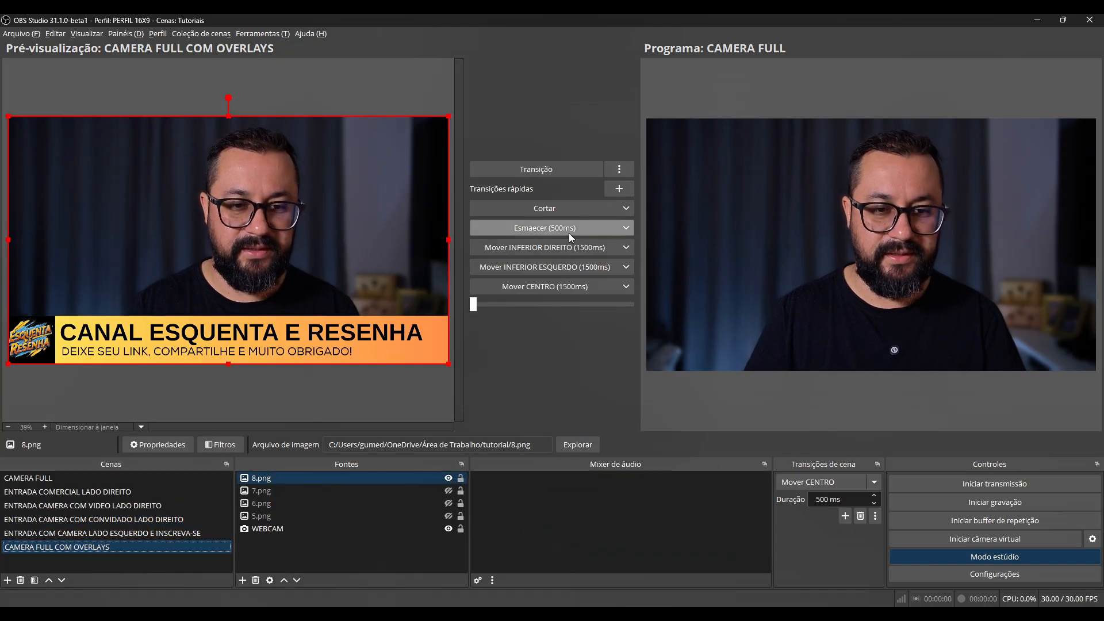
{"action": "left_click", "coordinate": [571, 289]}
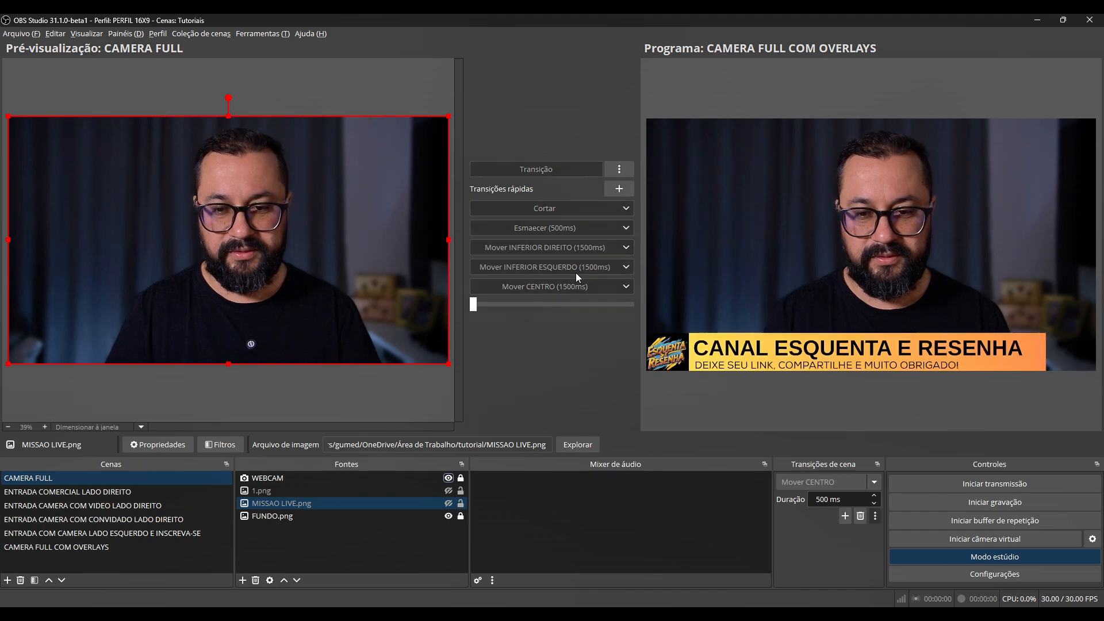
{"action": "left_click", "coordinate": [568, 248]}
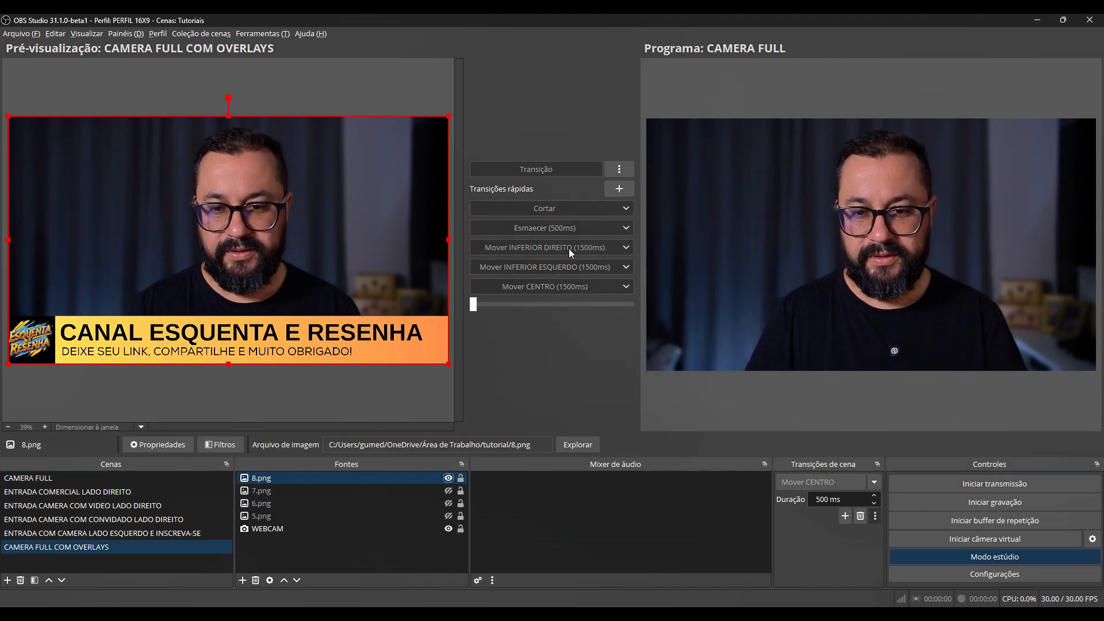
{"action": "left_click", "coordinate": [568, 247]}
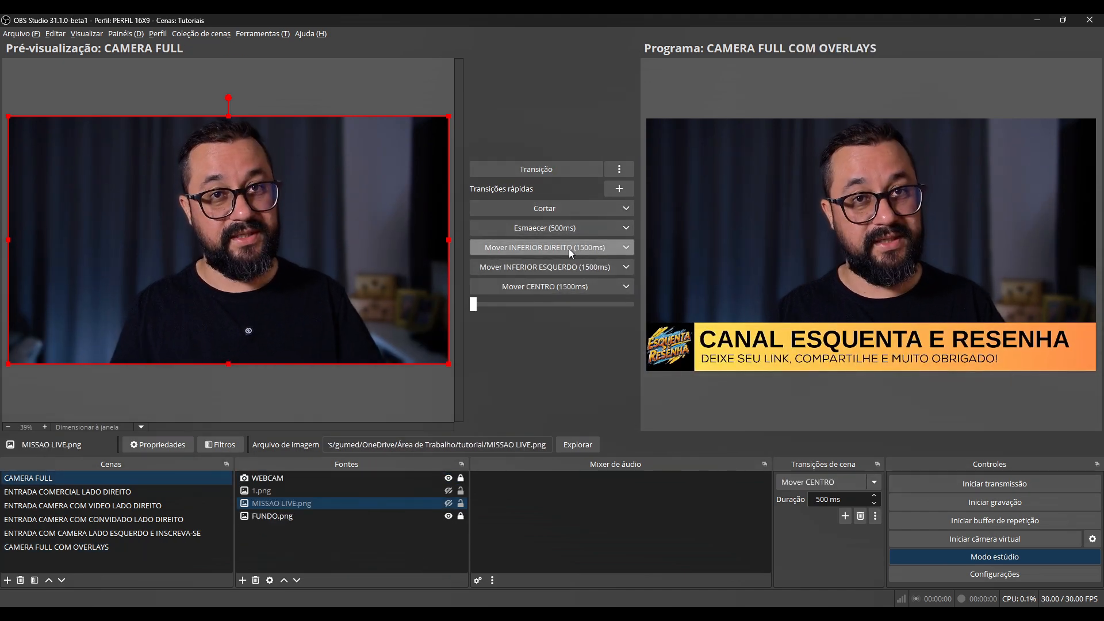
{"action": "left_click", "coordinate": [552, 253]}
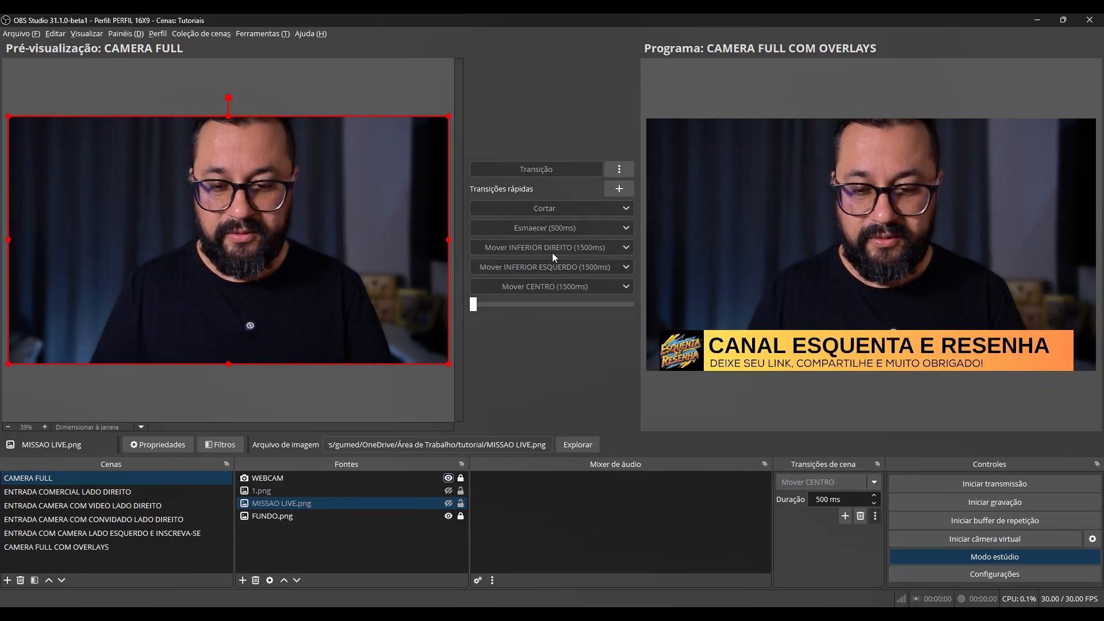
{"action": "left_click", "coordinate": [552, 253]}
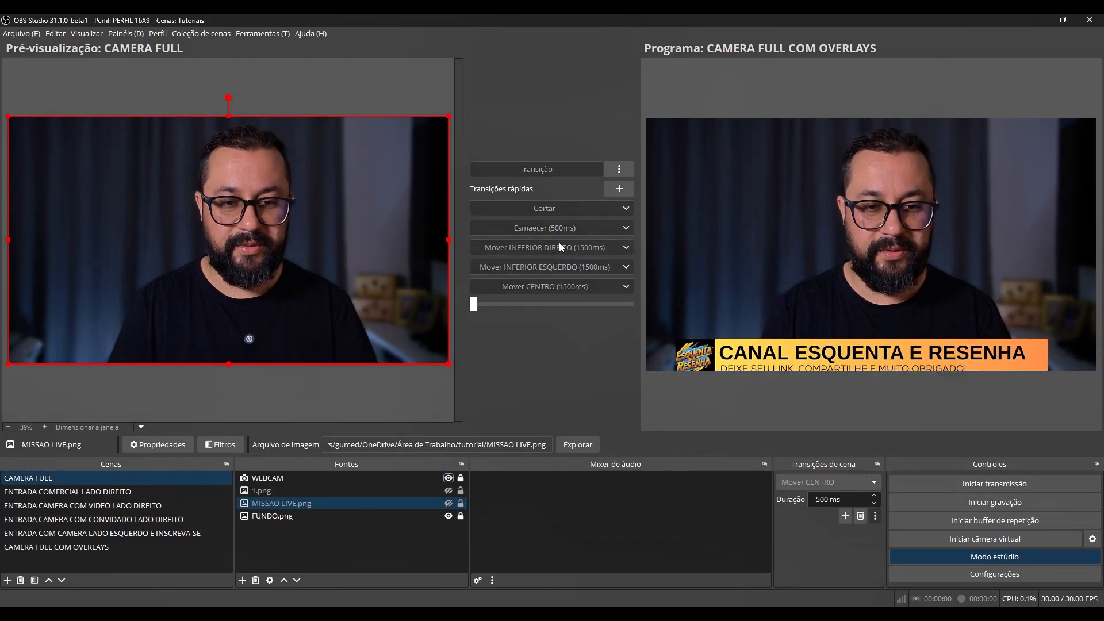
{"action": "left_click", "coordinate": [561, 211]}
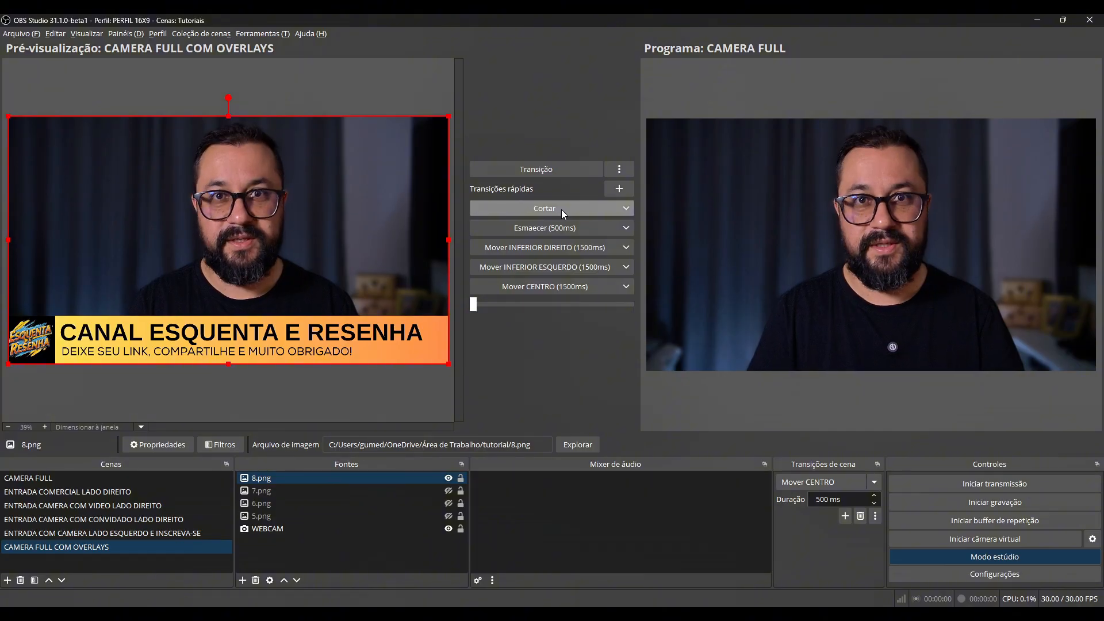
{"action": "left_click", "coordinate": [561, 210]}
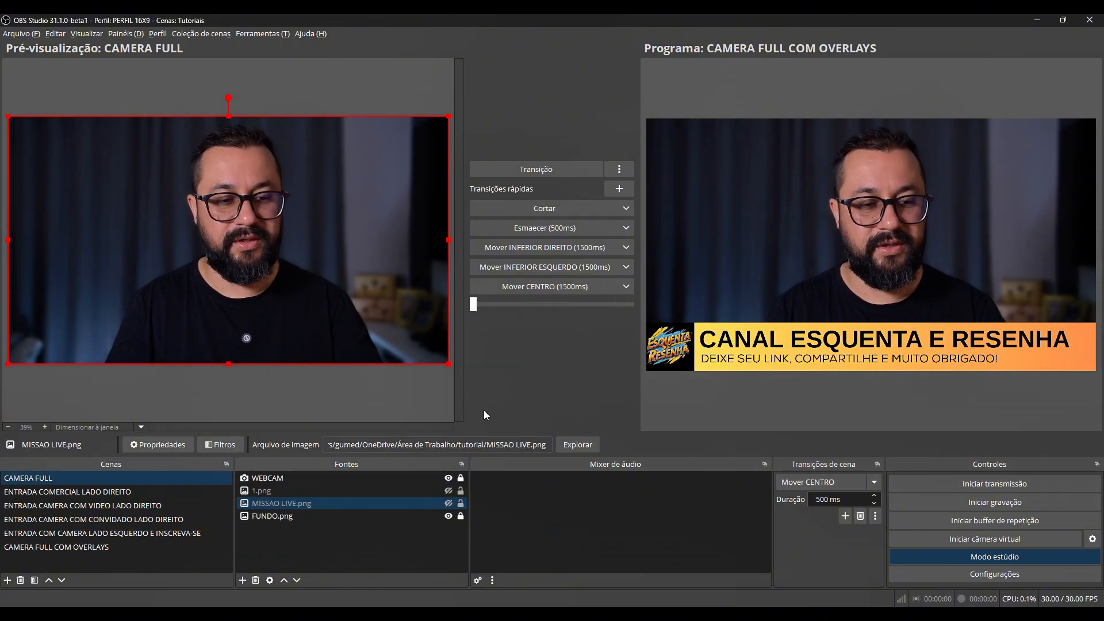
In CAMERA FULL COM OVERLAYS, hide 8.png, show 7.png and send the updated scene to the program with Cortar
{"action": "left_click", "coordinate": [108, 550]}
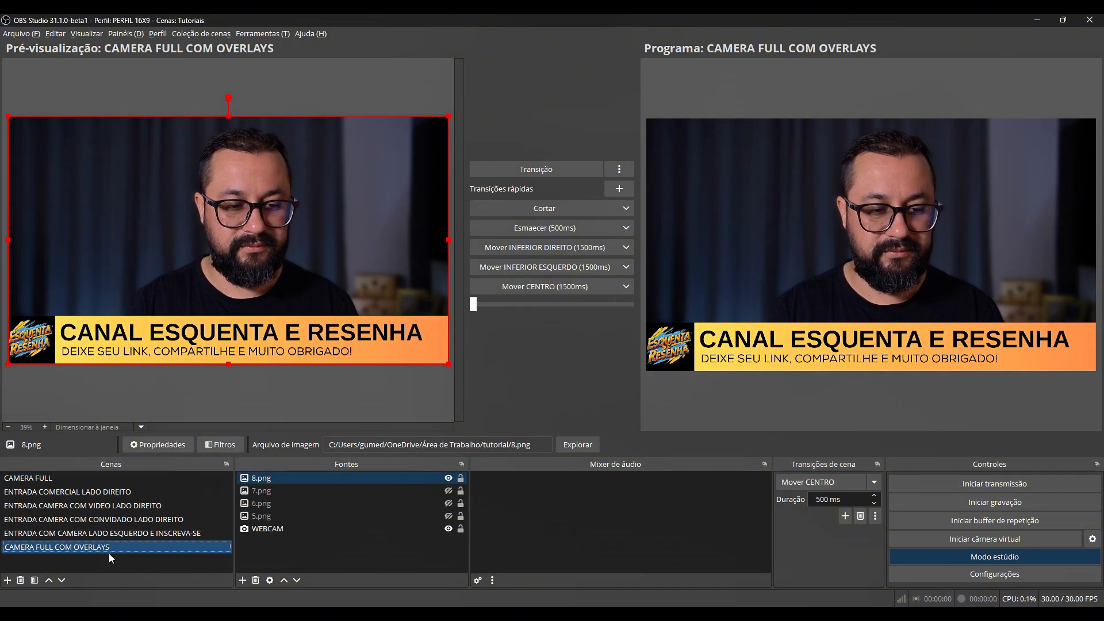
{"action": "left_click", "coordinate": [448, 478]}
{"action": "left_click", "coordinate": [449, 490]}
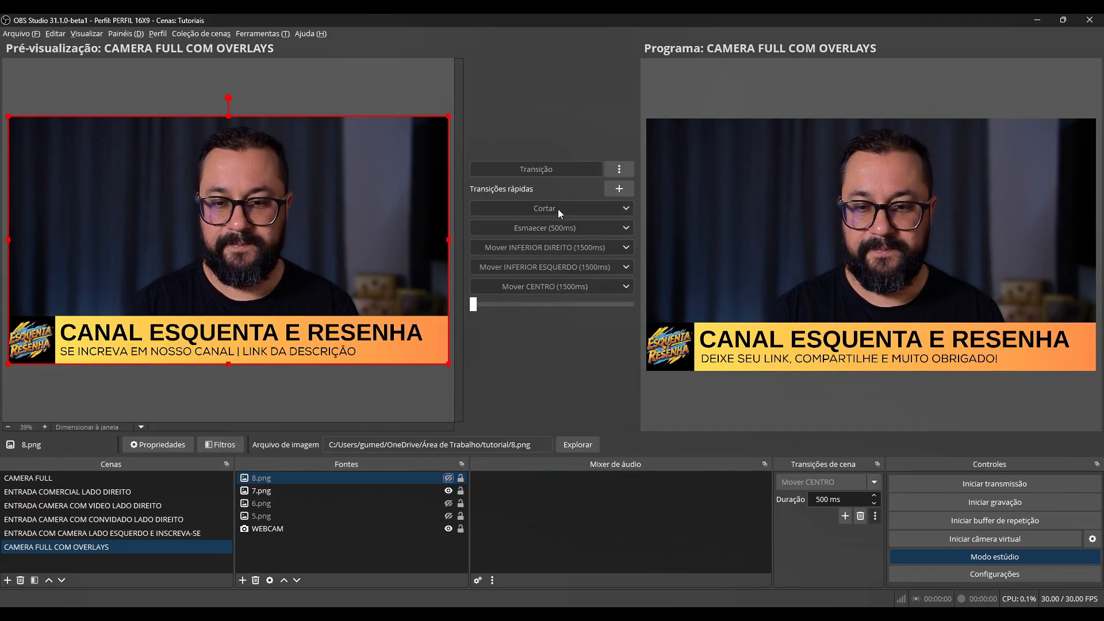
{"action": "left_click", "coordinate": [557, 208]}
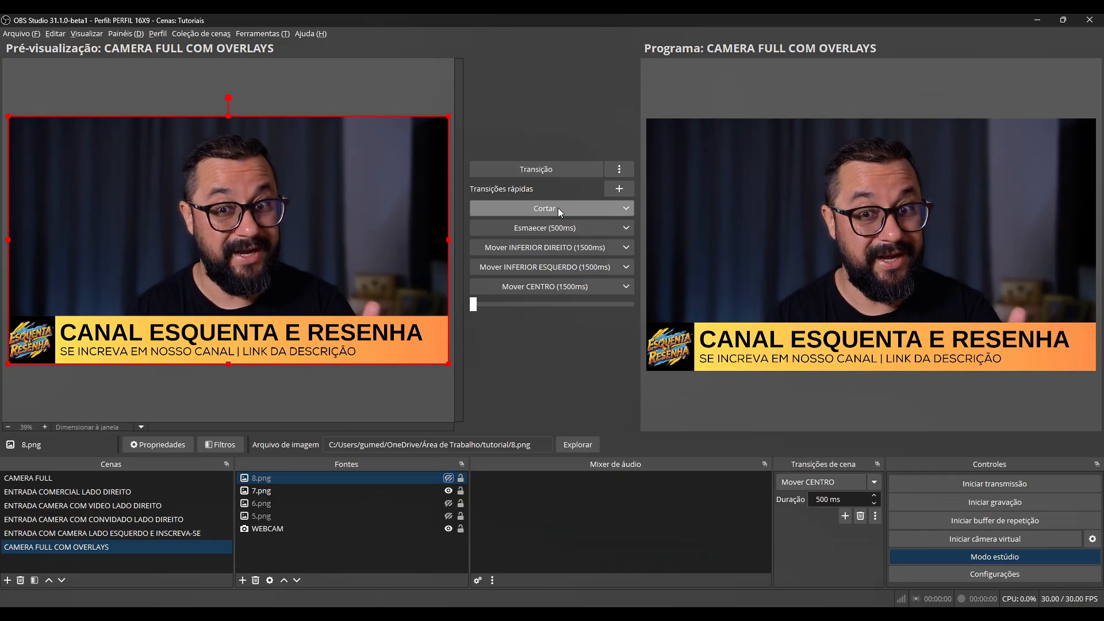
Preview ENTRADA CAMERA COM CONVIDADO LADO DIREITO and test the Cortar transition between it and CAMERA FULL COM OVERLAYS
{"action": "left_click", "coordinate": [102, 479]}
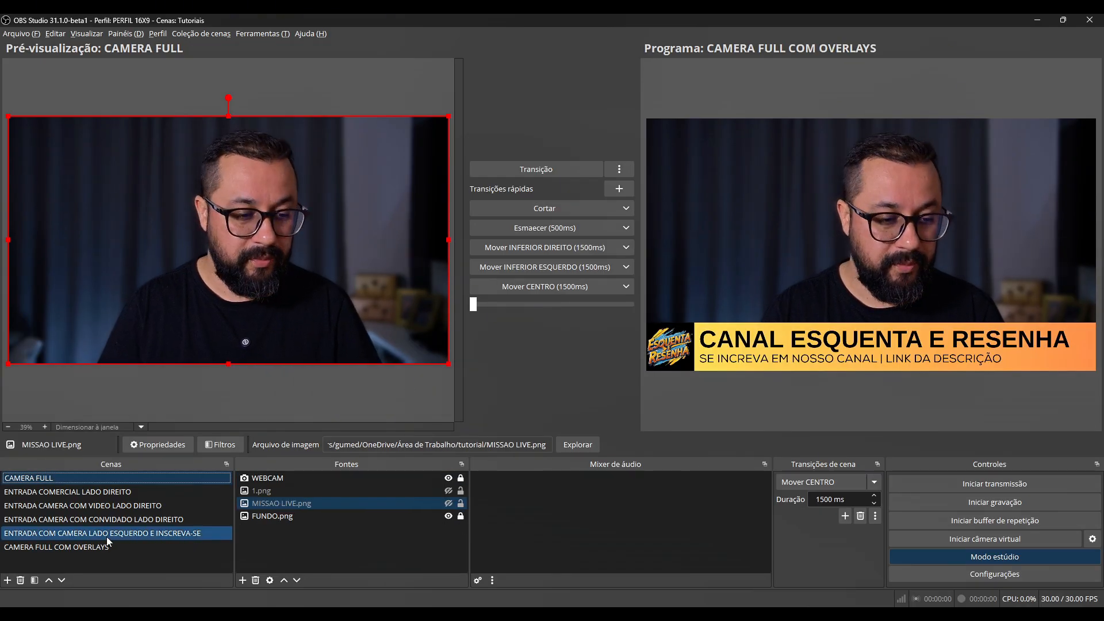
{"action": "left_click", "coordinate": [134, 520]}
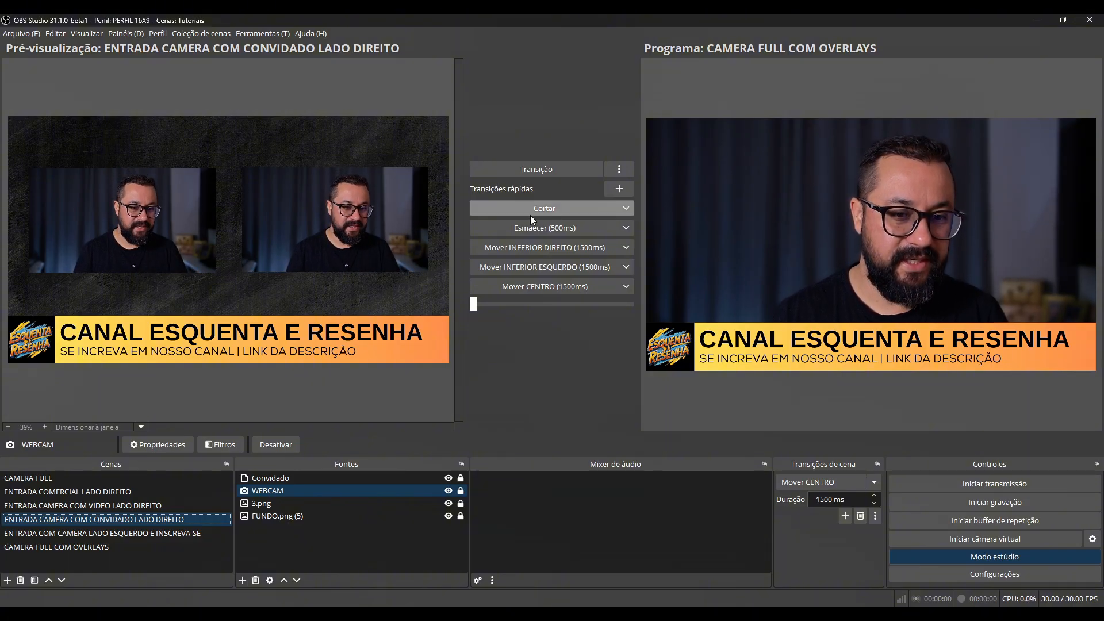
{"action": "left_click", "coordinate": [545, 209]}
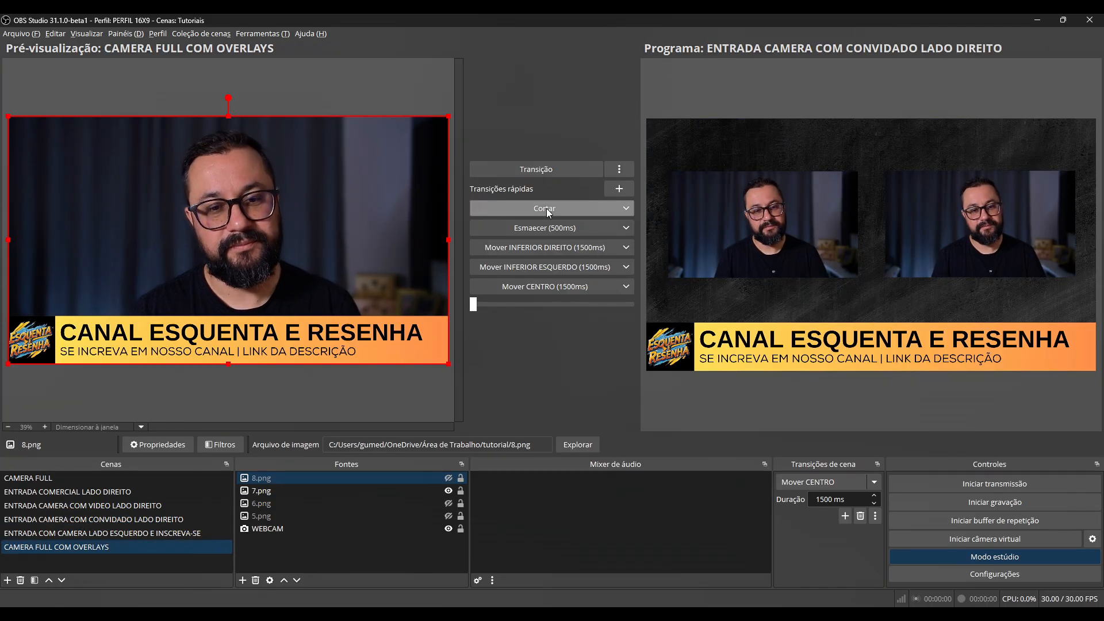
{"action": "left_click", "coordinate": [546, 208]}
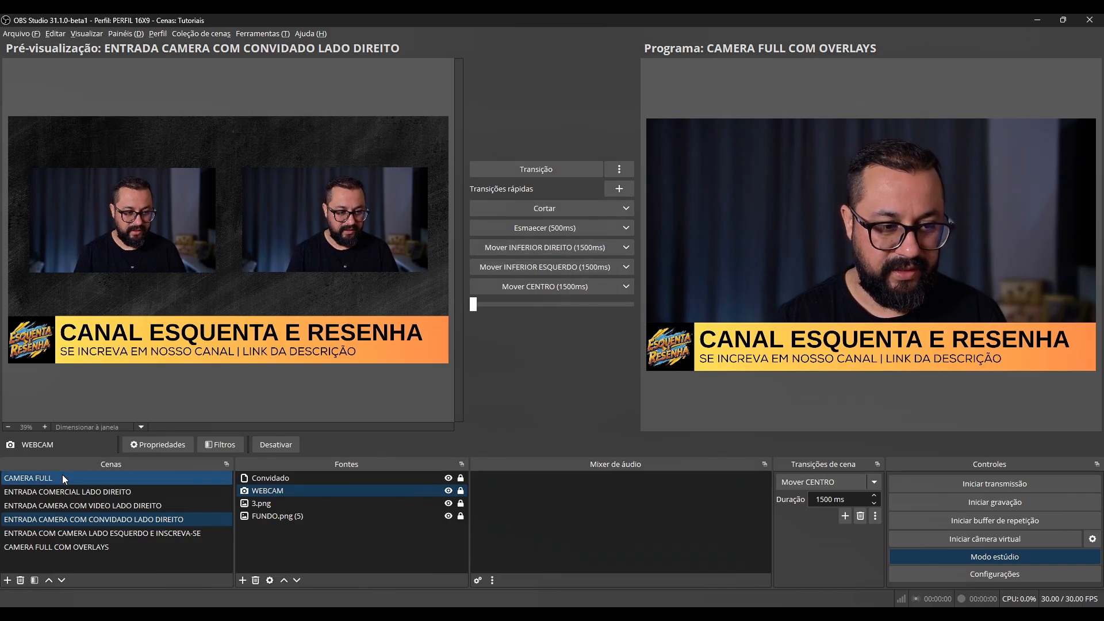
Switch the program to CAMERA FULL with Esmaecer, and bring in the guest scene with Mover INFERIOR DIREITO
{"action": "left_click", "coordinate": [62, 478]}
{"action": "left_click", "coordinate": [545, 228]}
{"action": "left_click", "coordinate": [123, 519]}
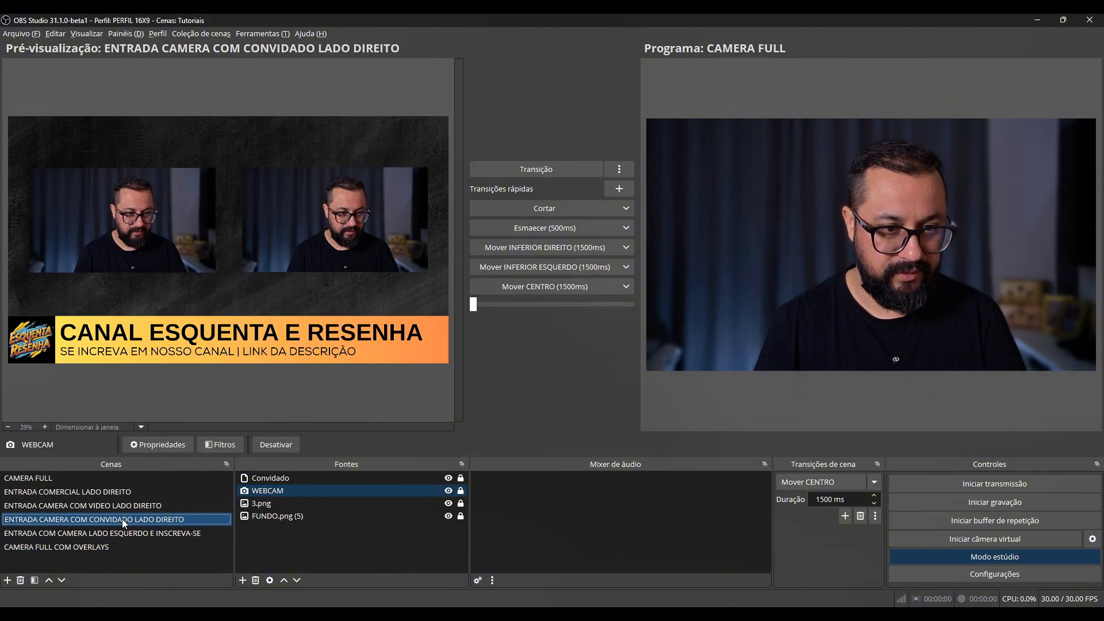
{"action": "left_click", "coordinate": [579, 247]}
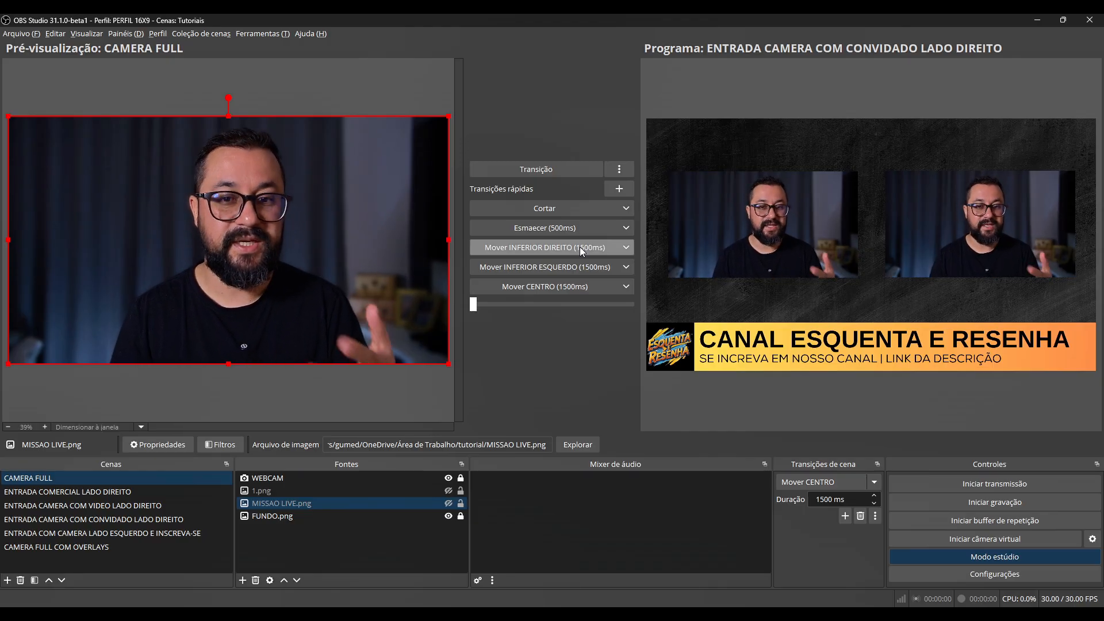
Switch the program to CAMERA FULL with Mover INFERIOR DIREITO and cut back to ENTRADA CAMERA COM CONVIDADO LADO DIREITO
{"action": "left_click", "coordinate": [579, 249]}
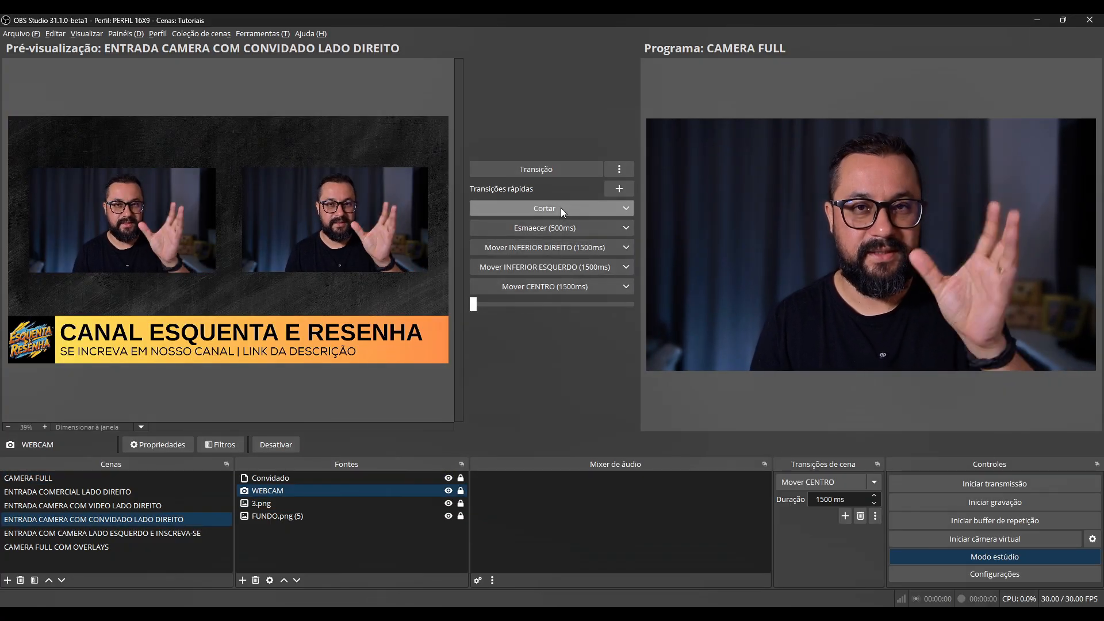
{"action": "left_click", "coordinate": [561, 208]}
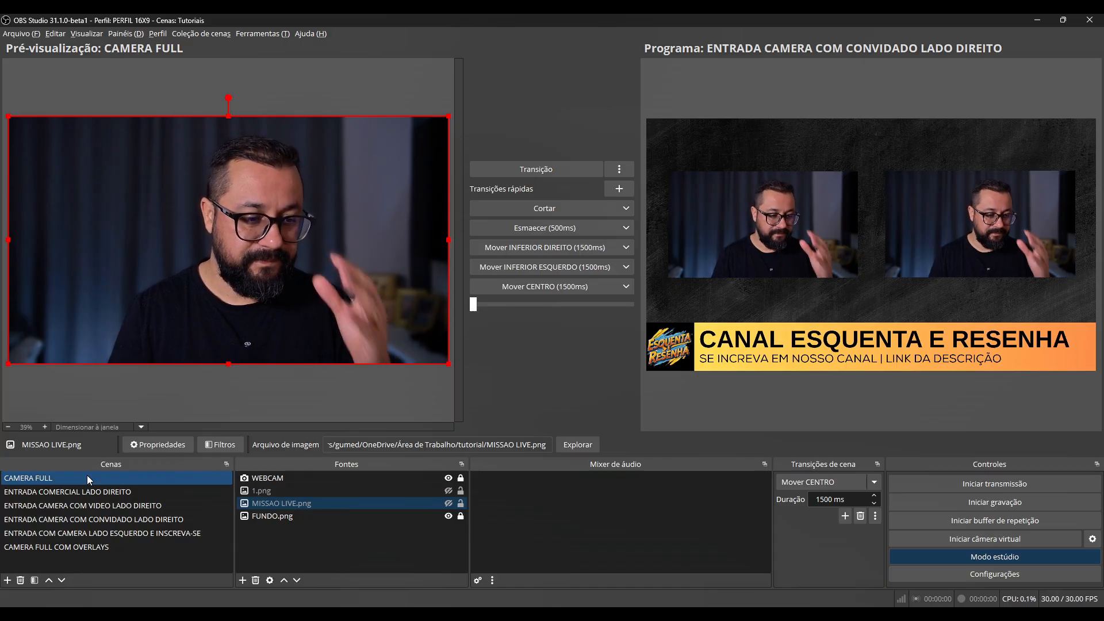
{"action": "left_click", "coordinate": [326, 517], "text": "ctrl"}
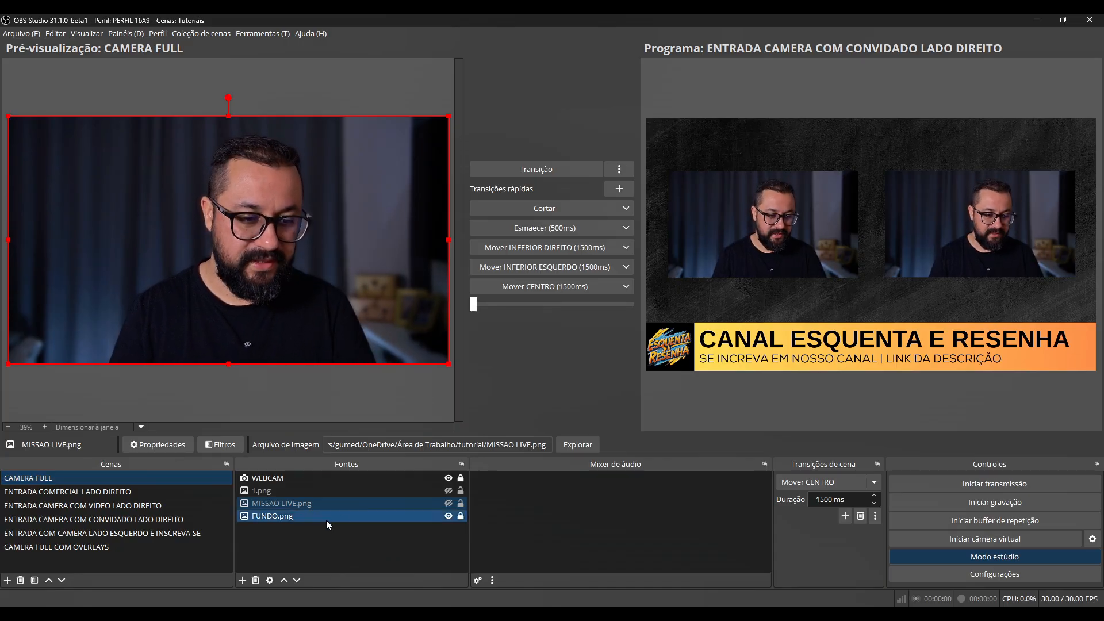
{"action": "left_click", "coordinate": [294, 519]}
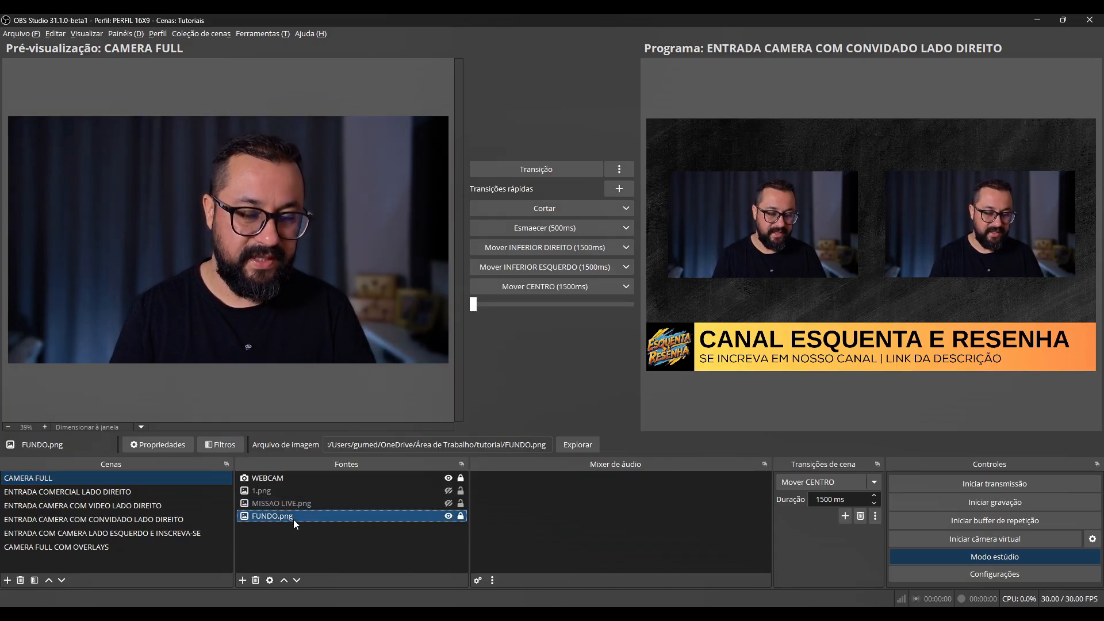
Turn off studio mode and switch live through ENTRADA COMERCIAL LADO DIREITO, ENTRADA CAMERA COM VIDEO LADO DIREITO and CAMERA FULL
{"action": "left_click", "coordinate": [989, 557]}
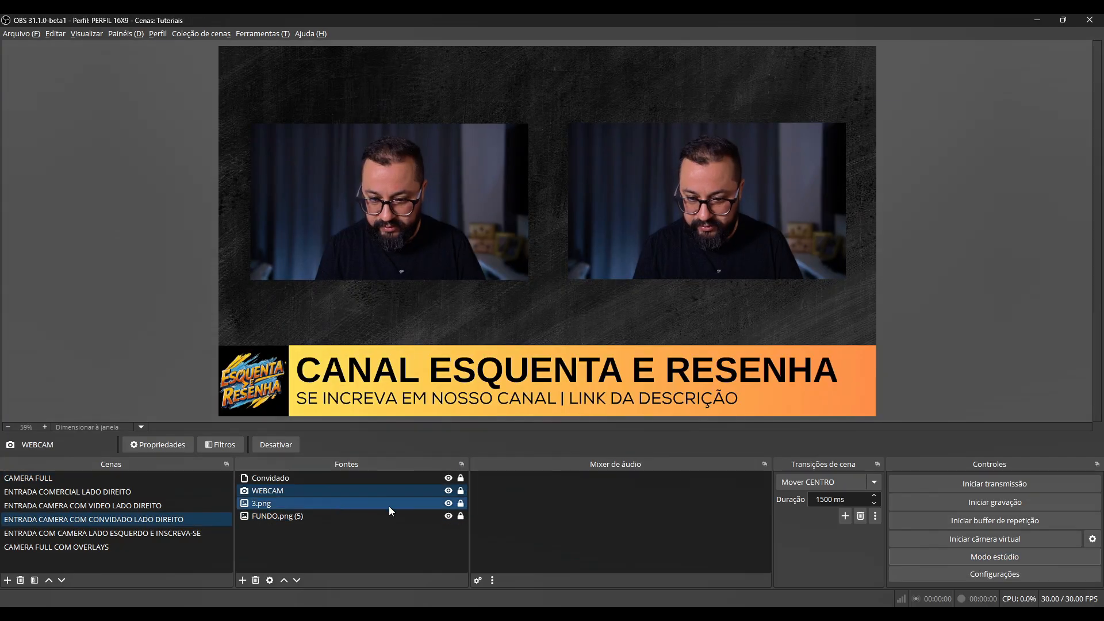
{"action": "left_click", "coordinate": [119, 492]}
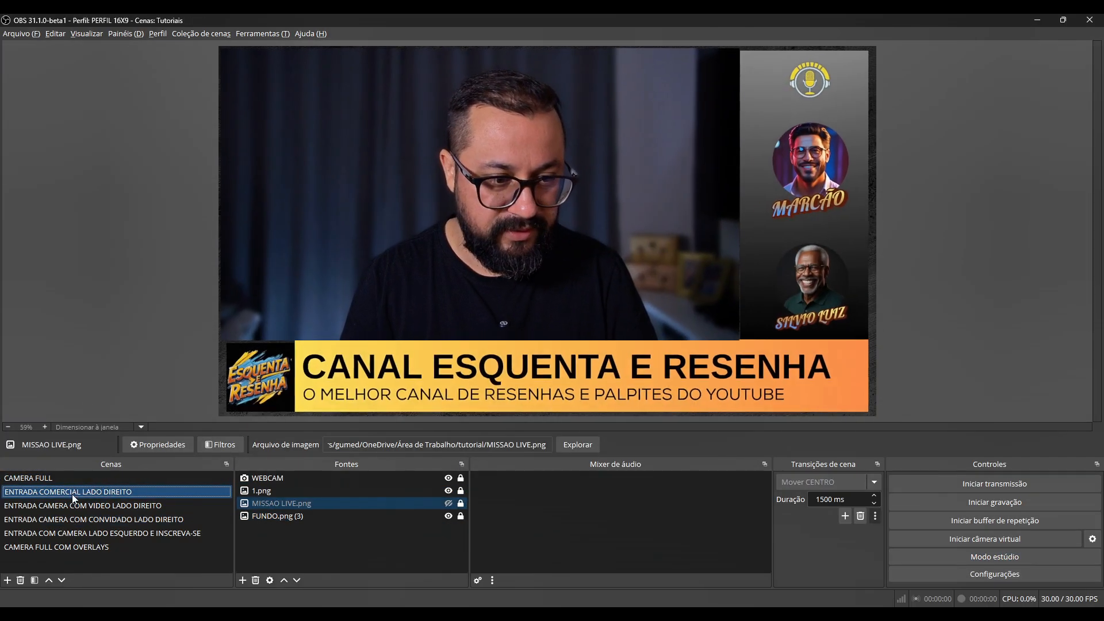
{"action": "left_click", "coordinate": [69, 505]}
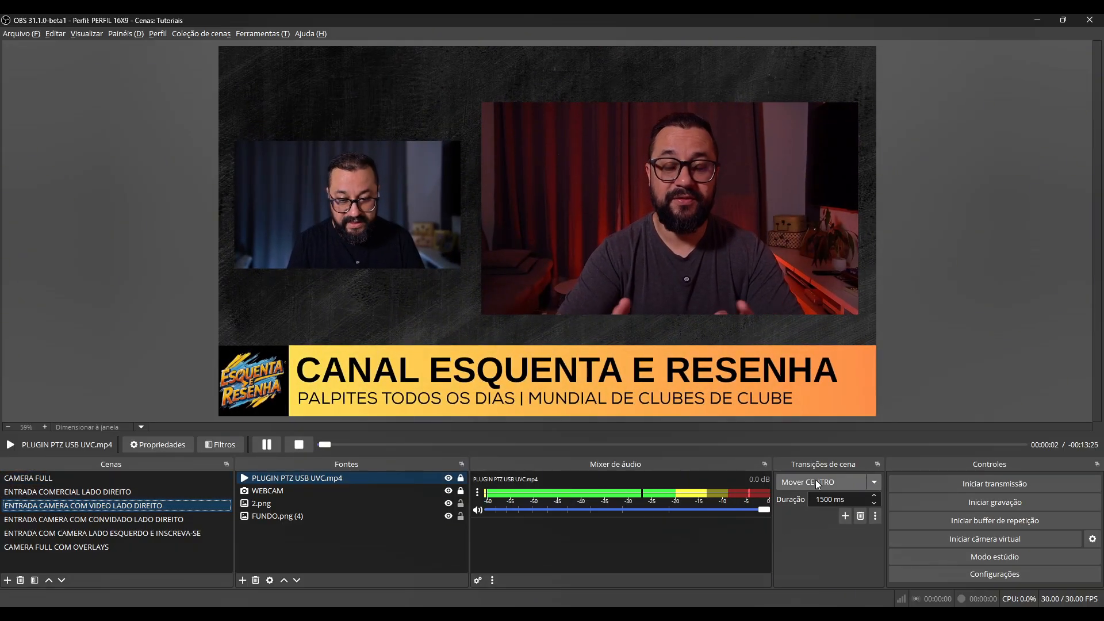
{"action": "left_click", "coordinate": [303, 491]}
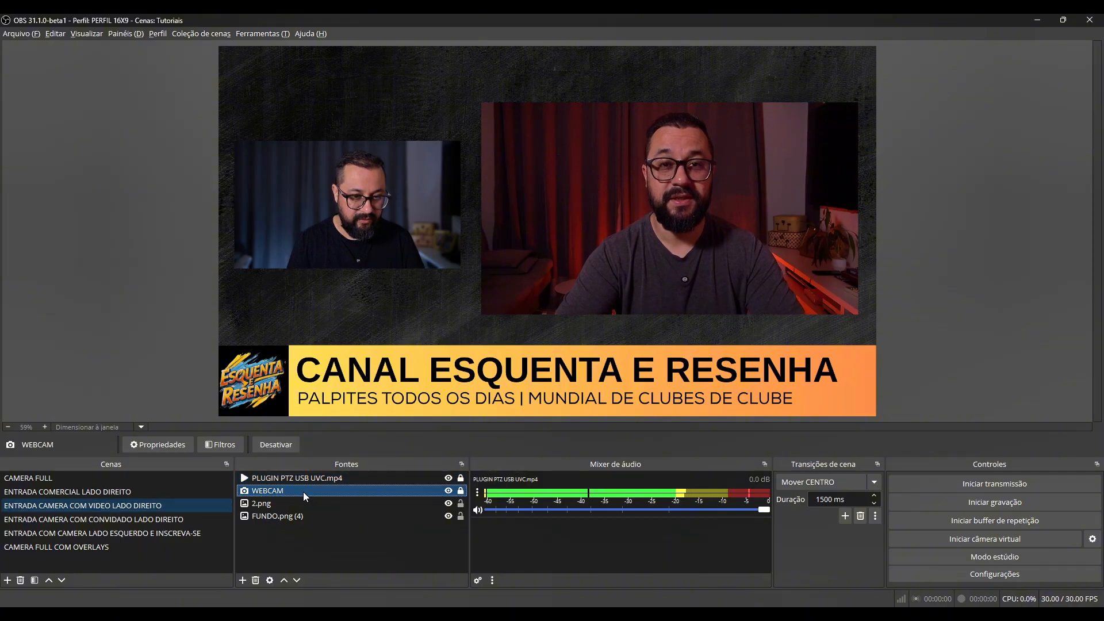
{"action": "left_click", "coordinate": [87, 476]}
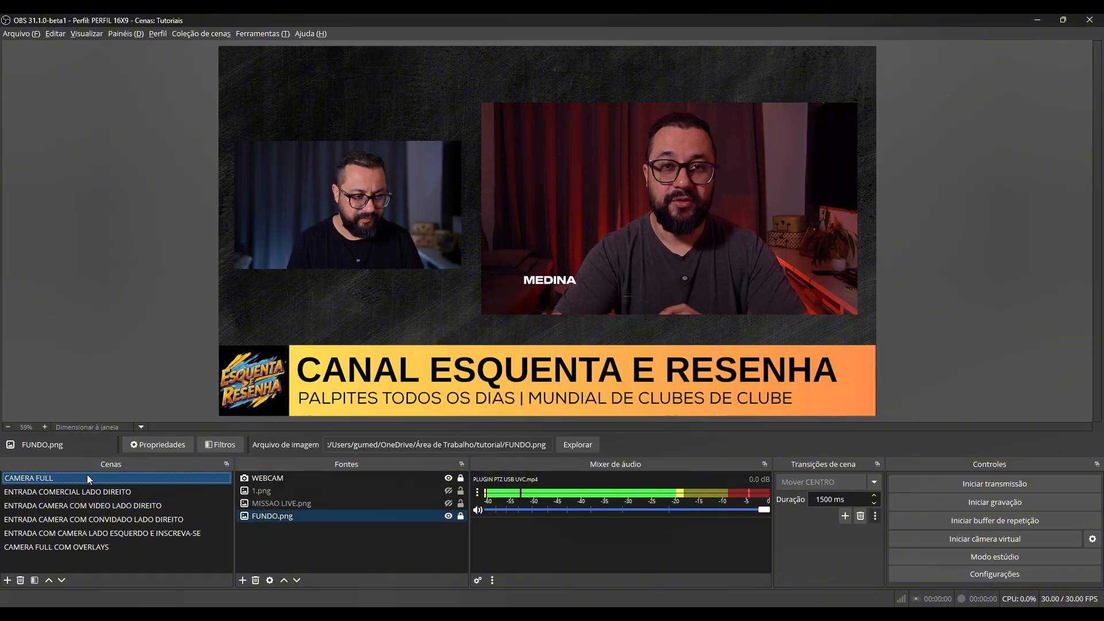
Go to ENTRADA COMERCIAL LADO DIREITO and hide and show the WEBCAM source once
{"action": "left_click", "coordinate": [83, 490]}
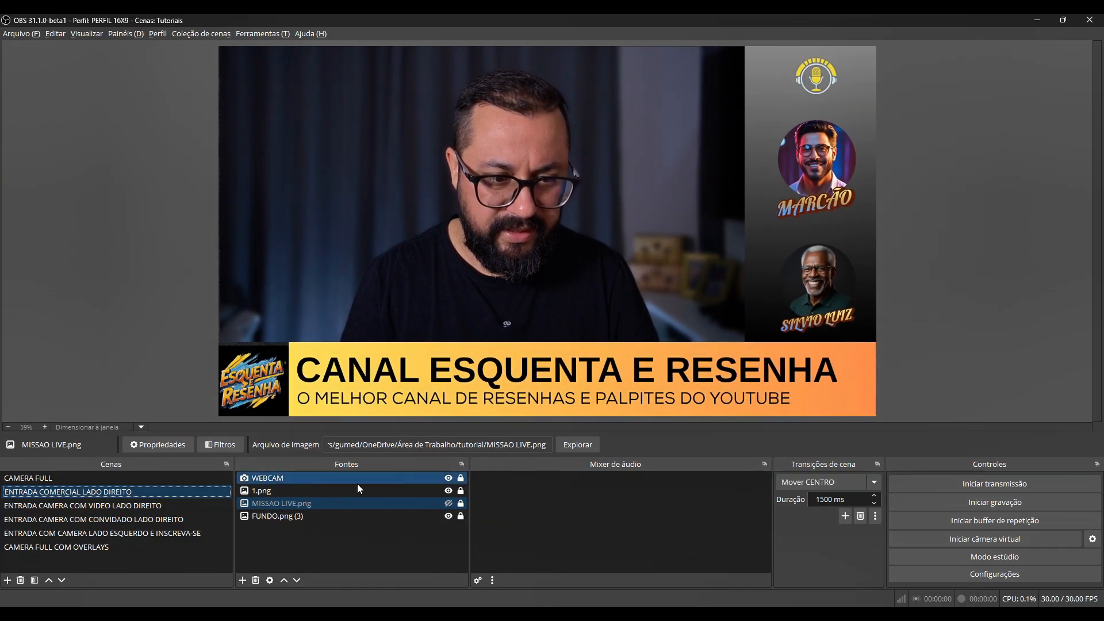
{"action": "left_click", "coordinate": [322, 482]}
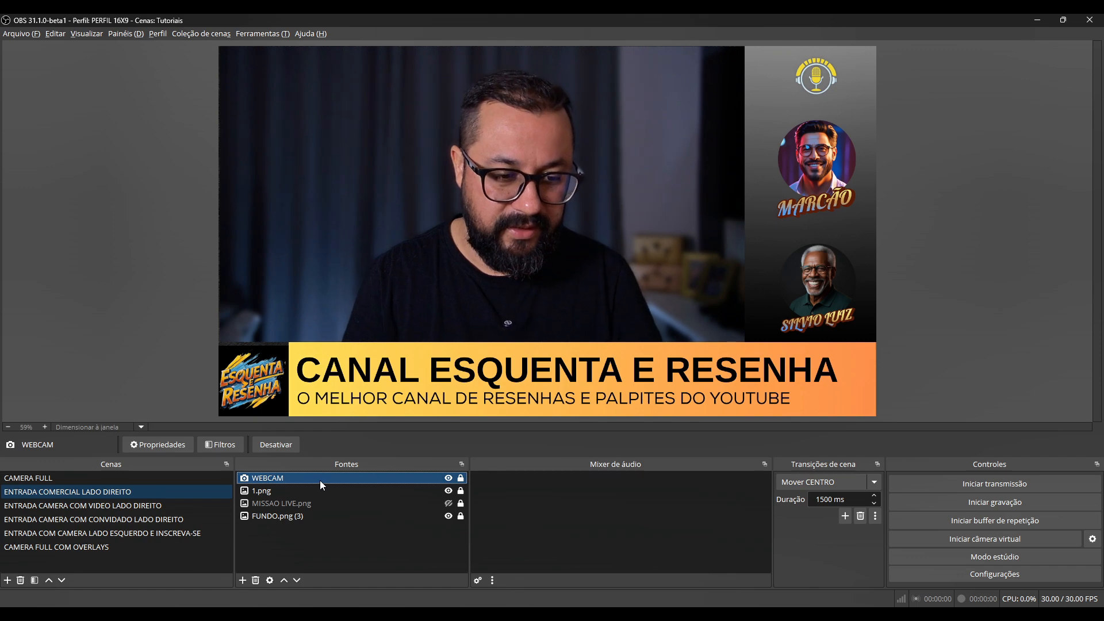
{"action": "left_click", "coordinate": [448, 478]}
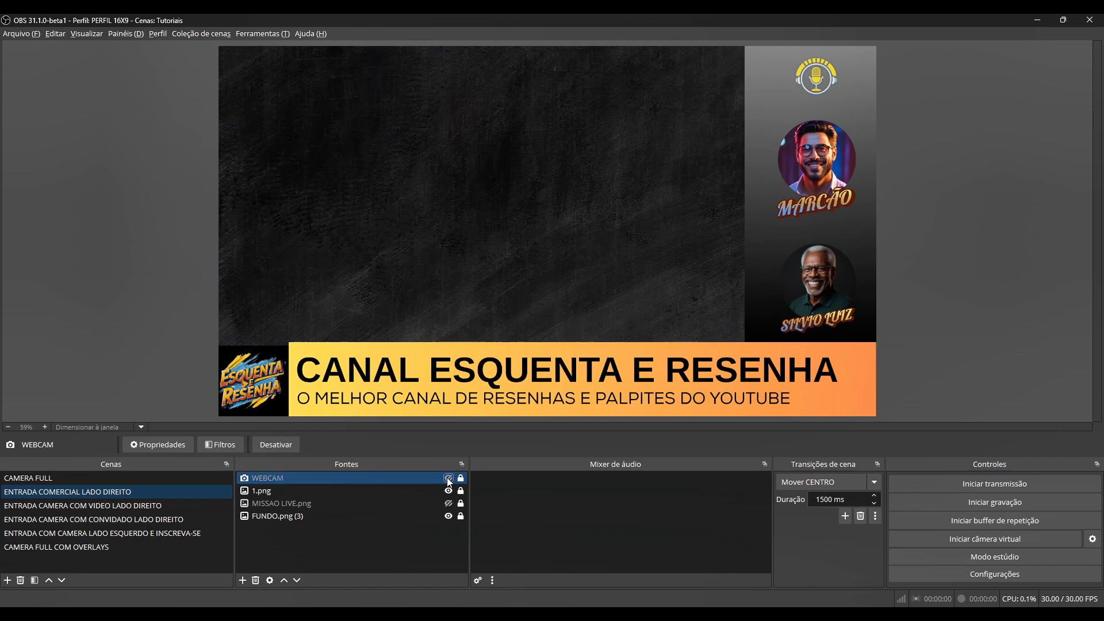
{"action": "left_click", "coordinate": [448, 478]}
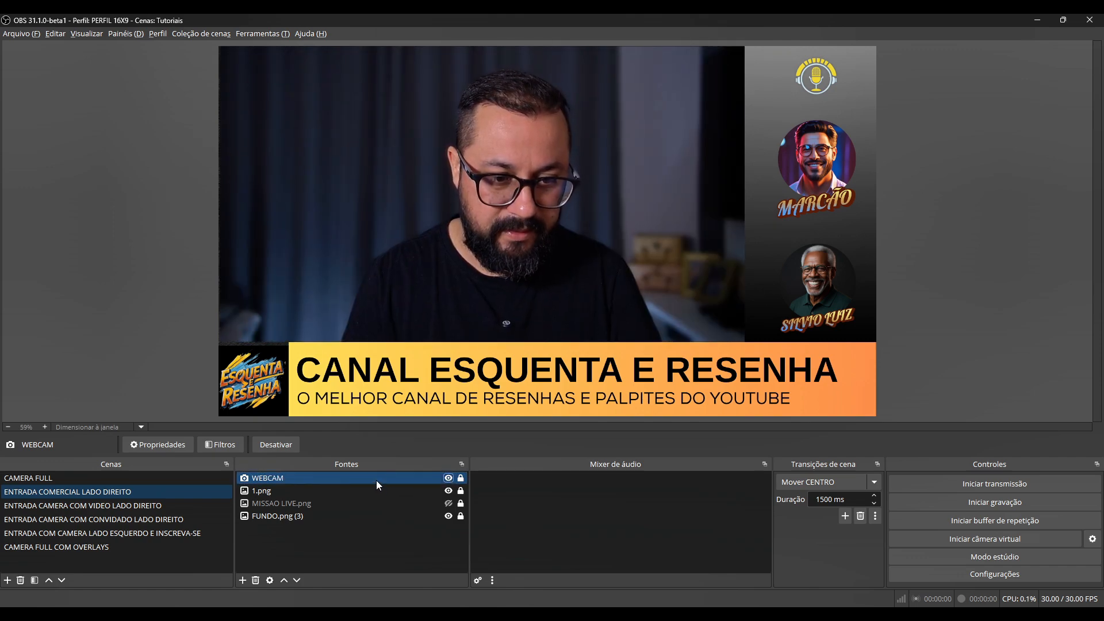
Set the WEBCAM source's show transition to Mover, accepting its existing properties
{"action": "left_click", "coordinate": [376, 480]}
{"action": "right_click", "coordinate": [376, 481]}
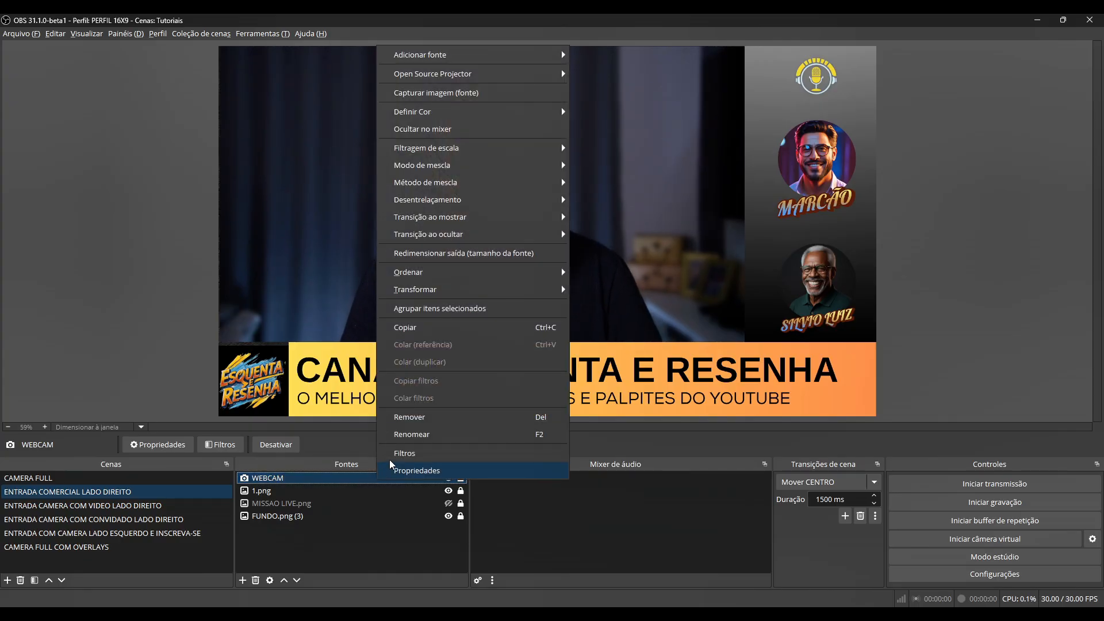
{"action": "mouse_move", "coordinate": [474, 224]}
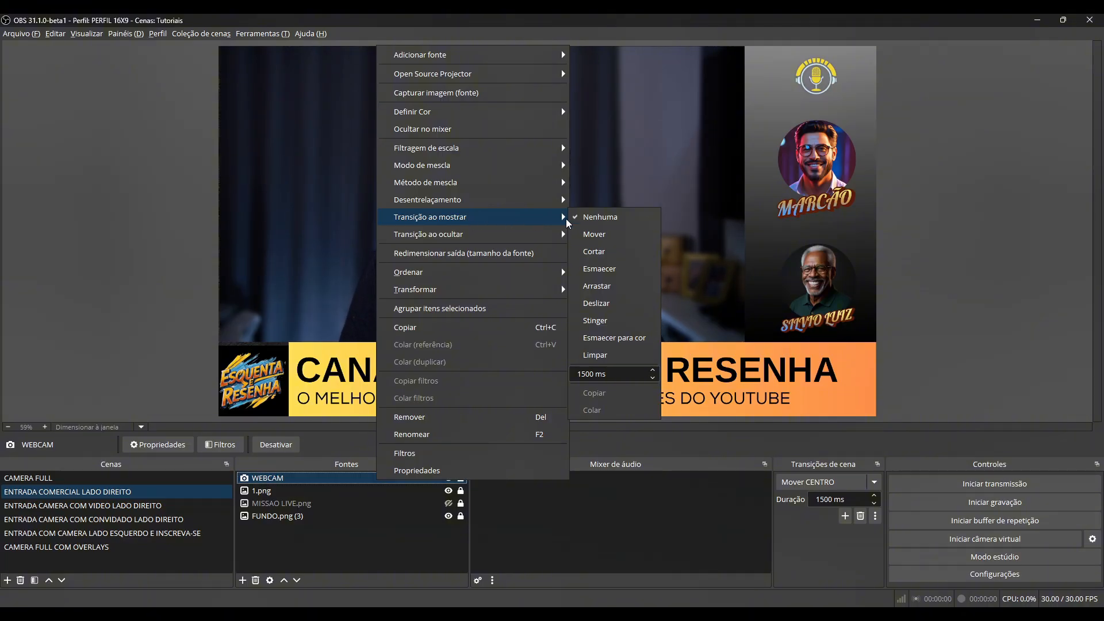
{"action": "left_click", "coordinate": [594, 234]}
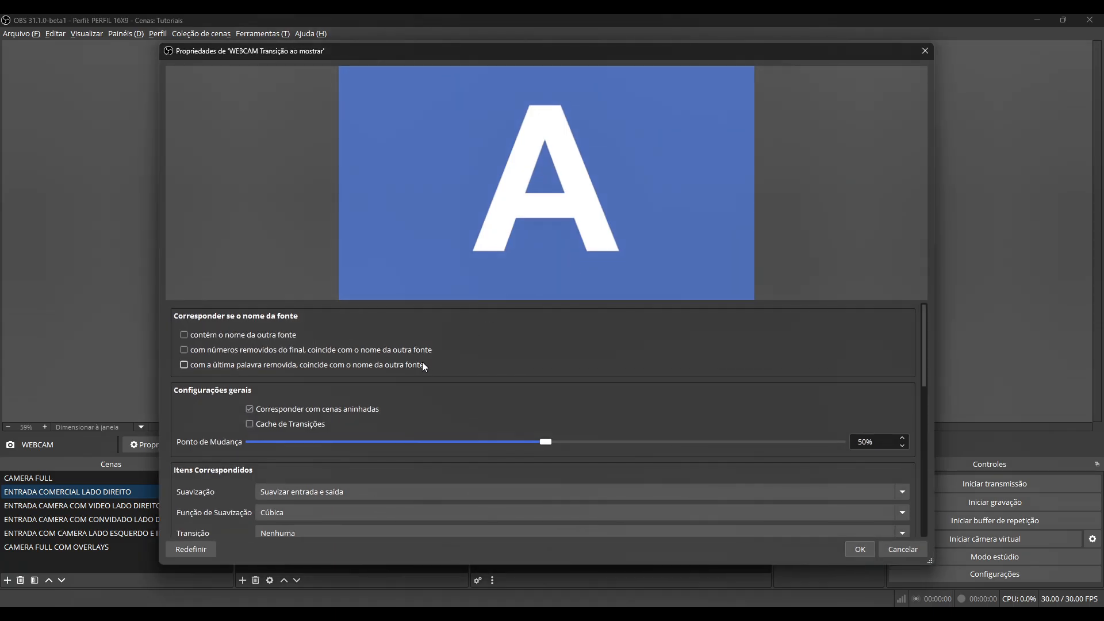
{"action": "scroll", "coordinate": [426, 360], "scroll_direction": "down", "scroll_amount": 6}
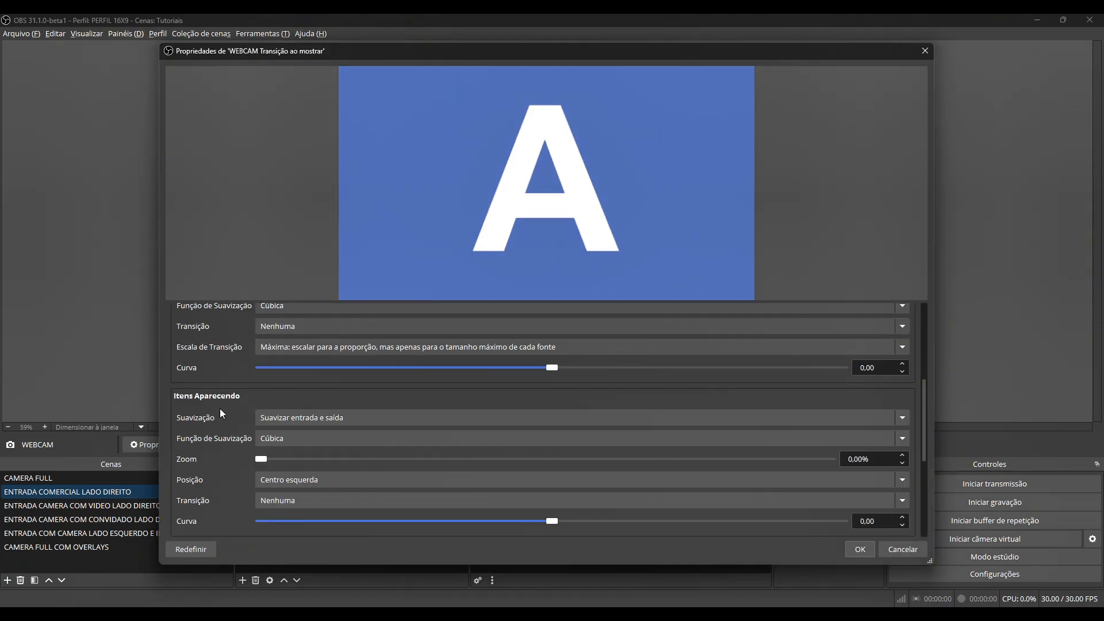
{"action": "scroll", "coordinate": [227, 412], "scroll_direction": "down", "scroll_amount": 2}
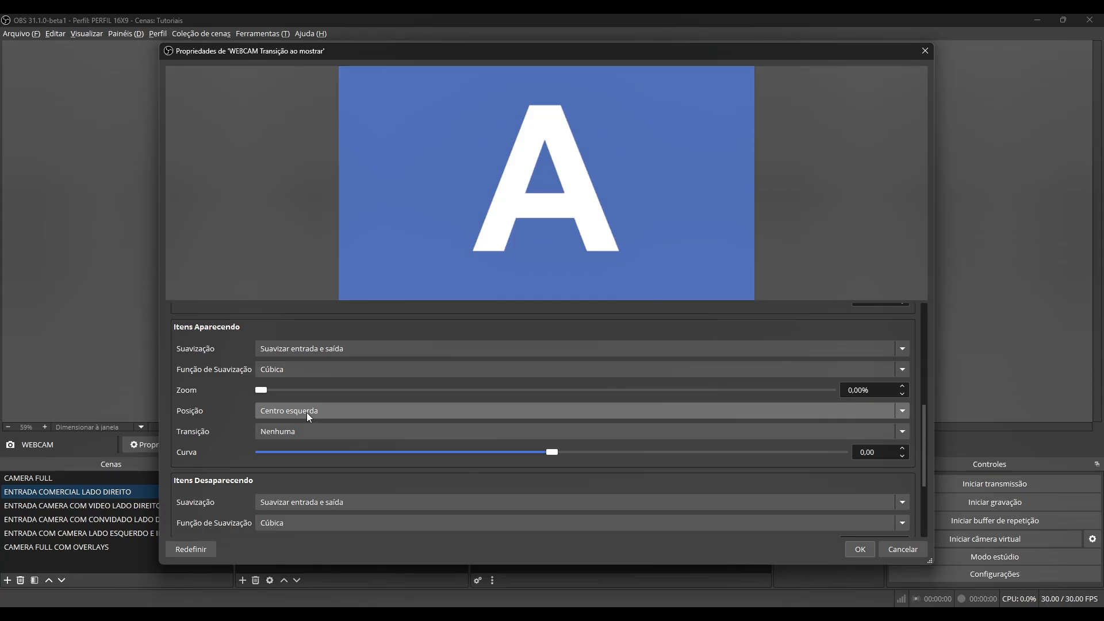
{"action": "scroll", "coordinate": [237, 420], "scroll_direction": "down", "scroll_amount": 4}
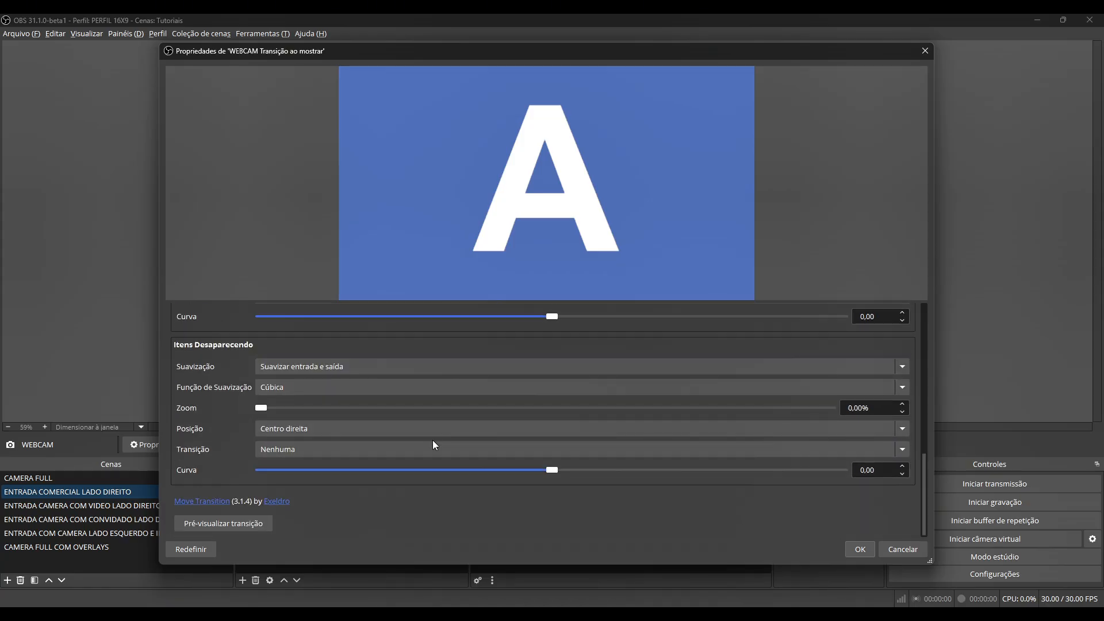
{"action": "left_click", "coordinate": [857, 554]}
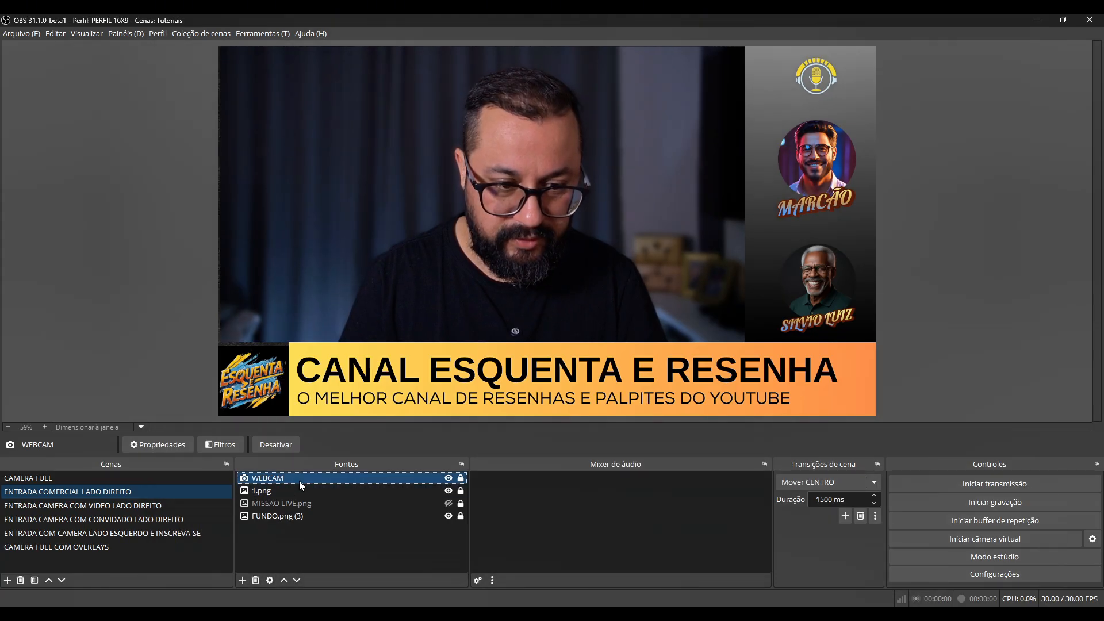
{"action": "right_click", "coordinate": [299, 481]}
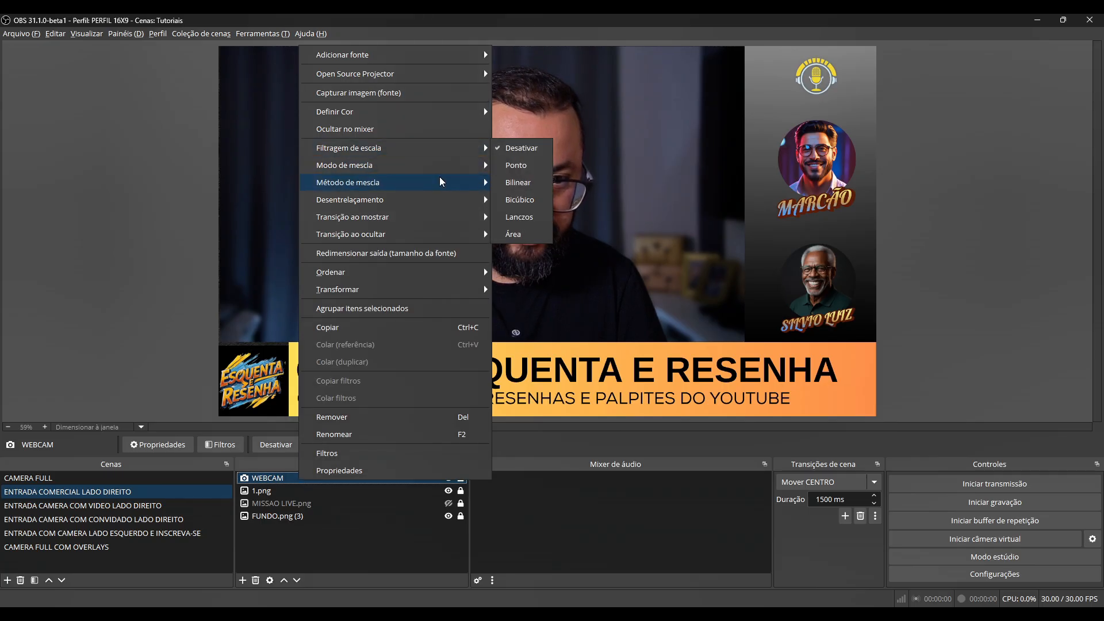
{"action": "mouse_move", "coordinate": [426, 218]}
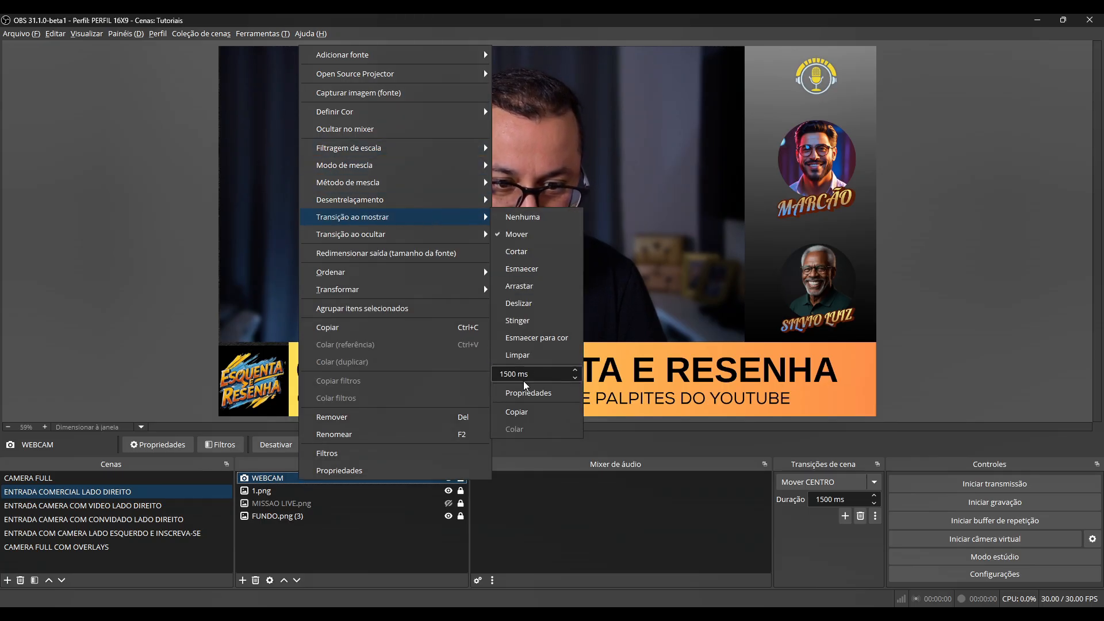
{"action": "left_click", "coordinate": [270, 484]}
Set WEBCAM's hide transition to Mover, with the easing function of its appearing items set to Circular
{"action": "right_click", "coordinate": [269, 478]}
{"action": "mouse_move", "coordinate": [403, 236]}
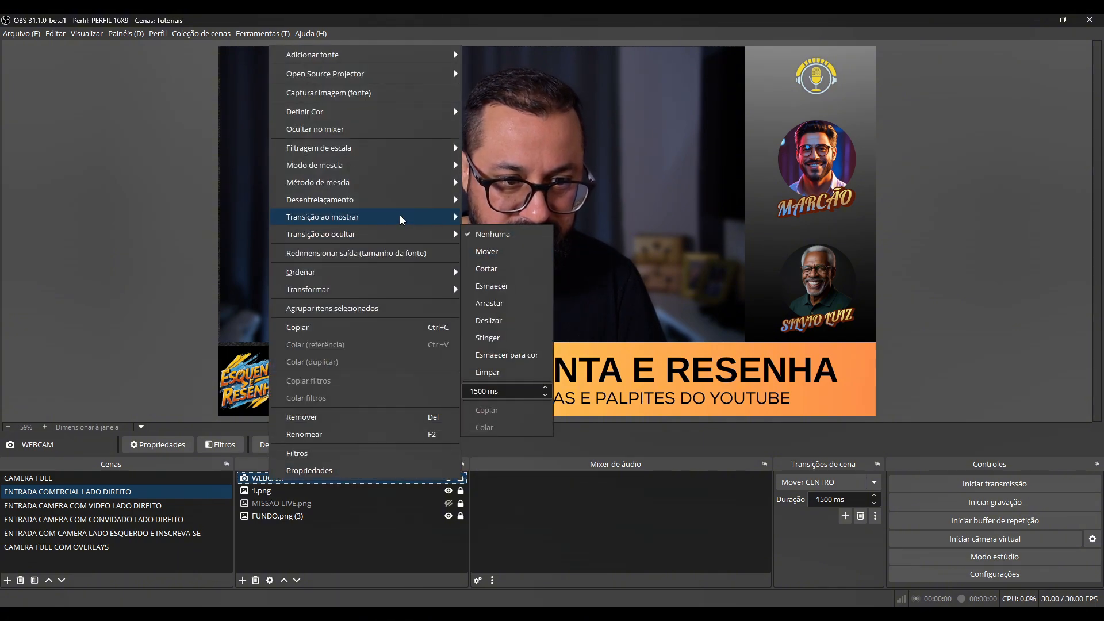
{"action": "left_click", "coordinate": [488, 253]}
{"action": "scroll", "coordinate": [339, 440], "scroll_direction": "down", "scroll_amount": 2}
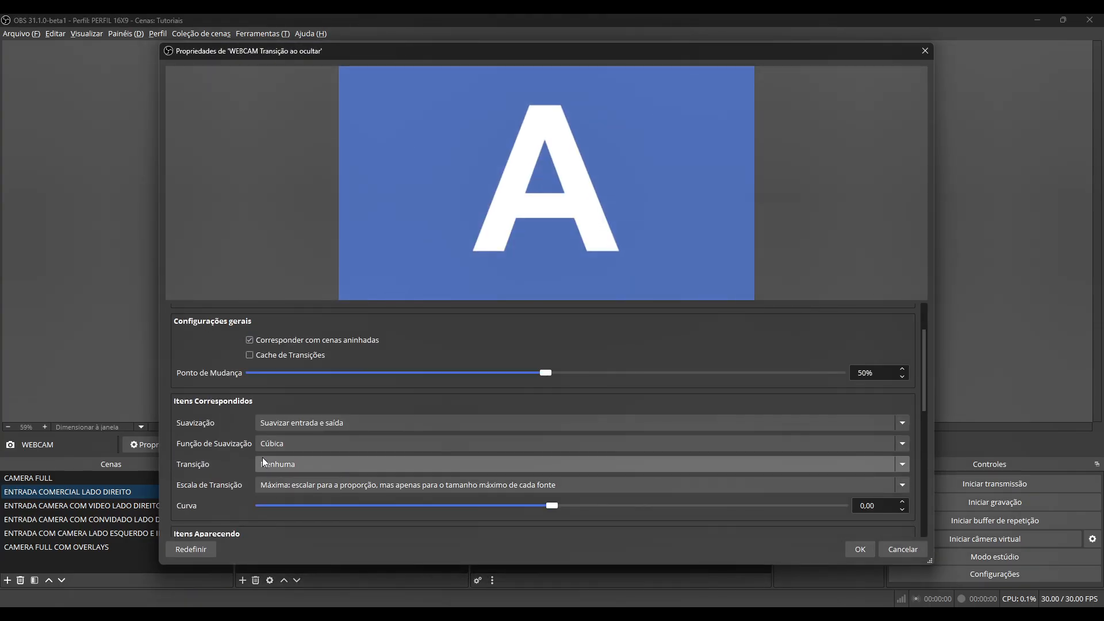
{"action": "scroll", "coordinate": [224, 445], "scroll_direction": "down", "scroll_amount": 3}
{"action": "scroll", "coordinate": [233, 443], "scroll_direction": "down", "scroll_amount": 2}
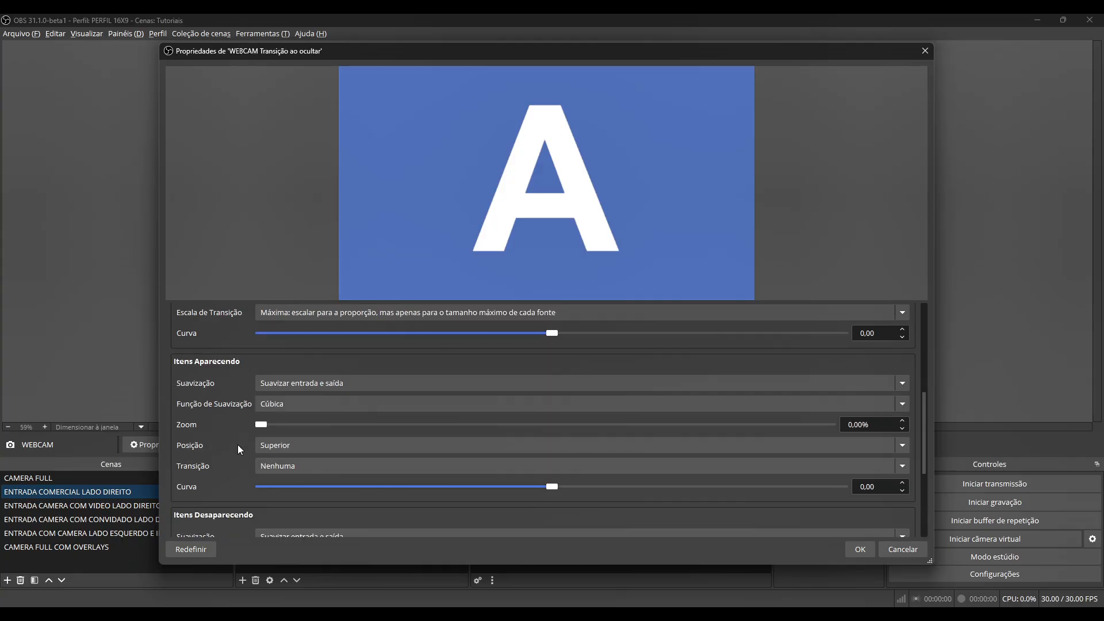
{"action": "left_click", "coordinate": [288, 403]}
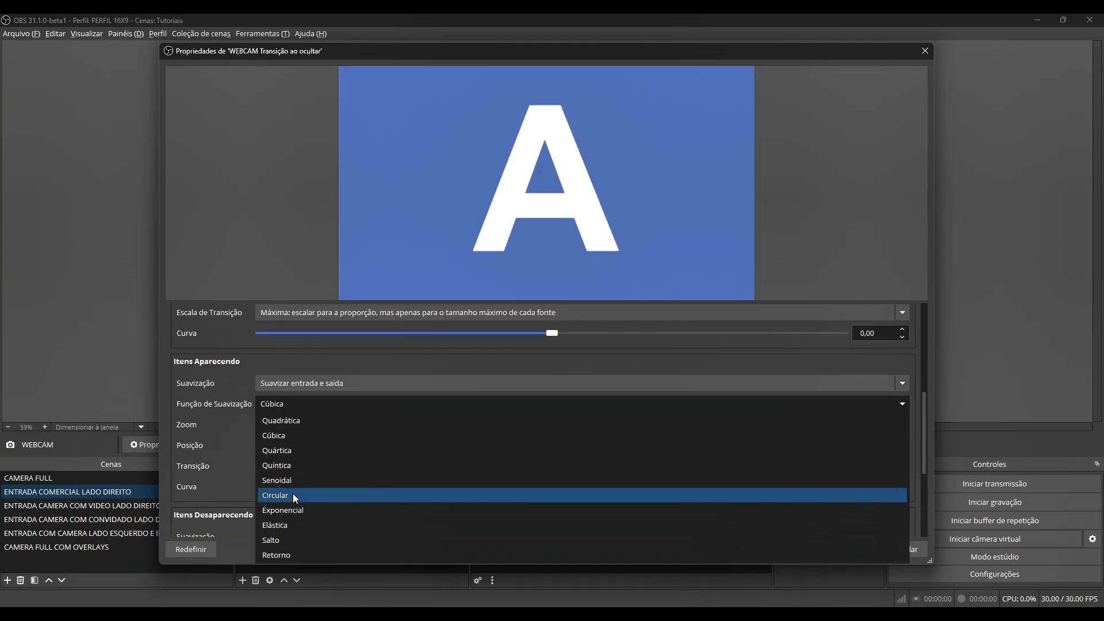
{"action": "left_click", "coordinate": [293, 494]}
{"action": "scroll", "coordinate": [232, 439], "scroll_direction": "up", "scroll_amount": 2}
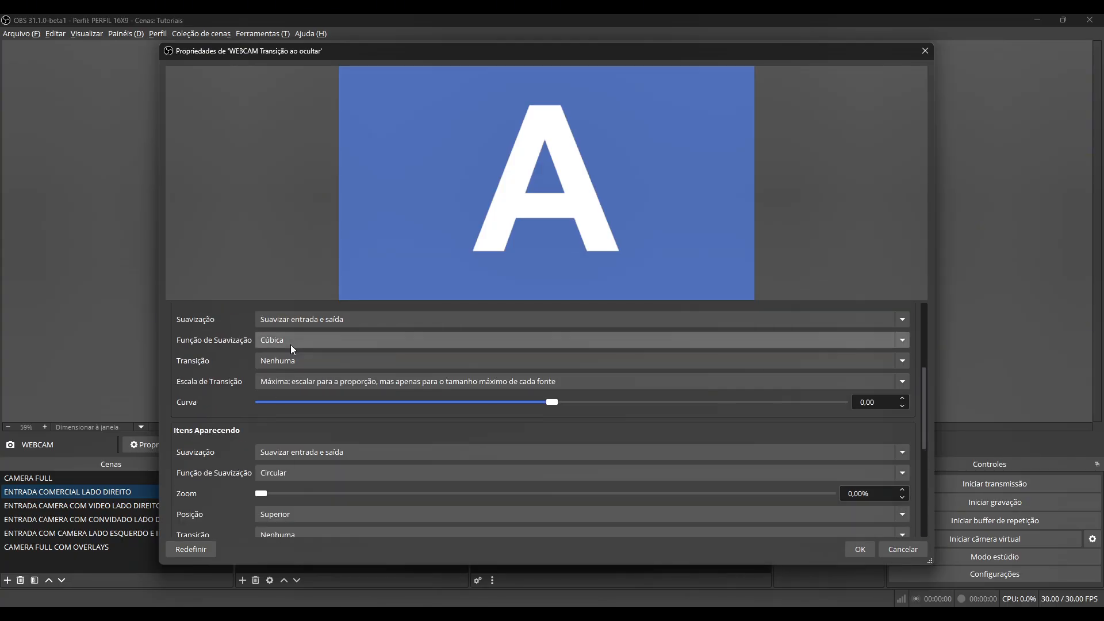
{"action": "left_click", "coordinate": [860, 549]}
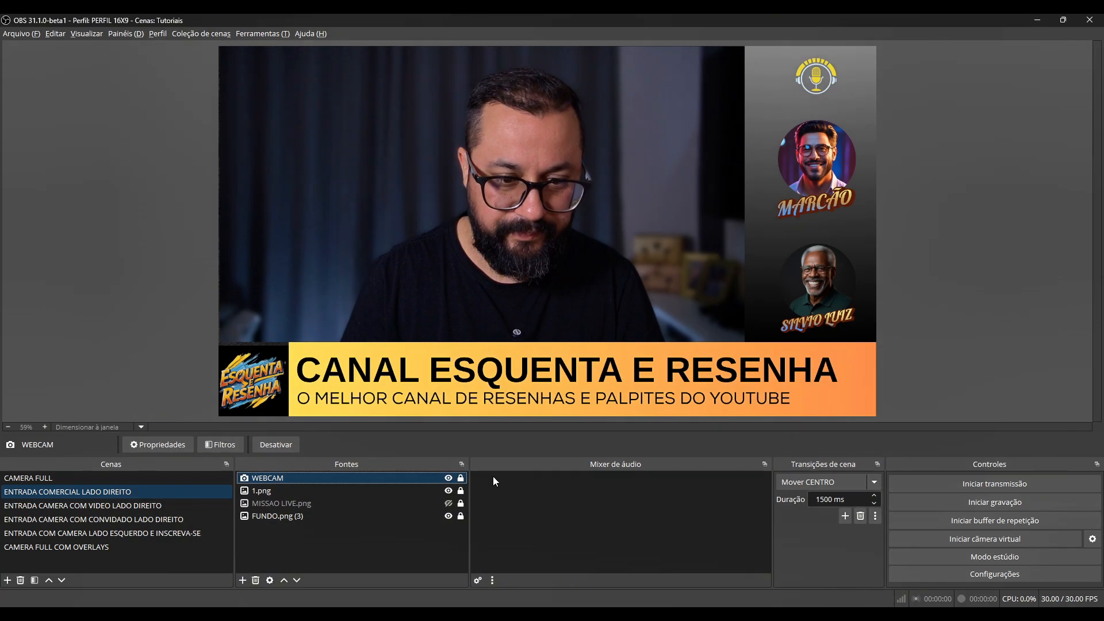
Test WEBCAM's show and hide transitions by toggling its visibility several times, leaving it shown in ENTRADA COMERCIAL LADO DIREITO
{"action": "left_click", "coordinate": [449, 478]}
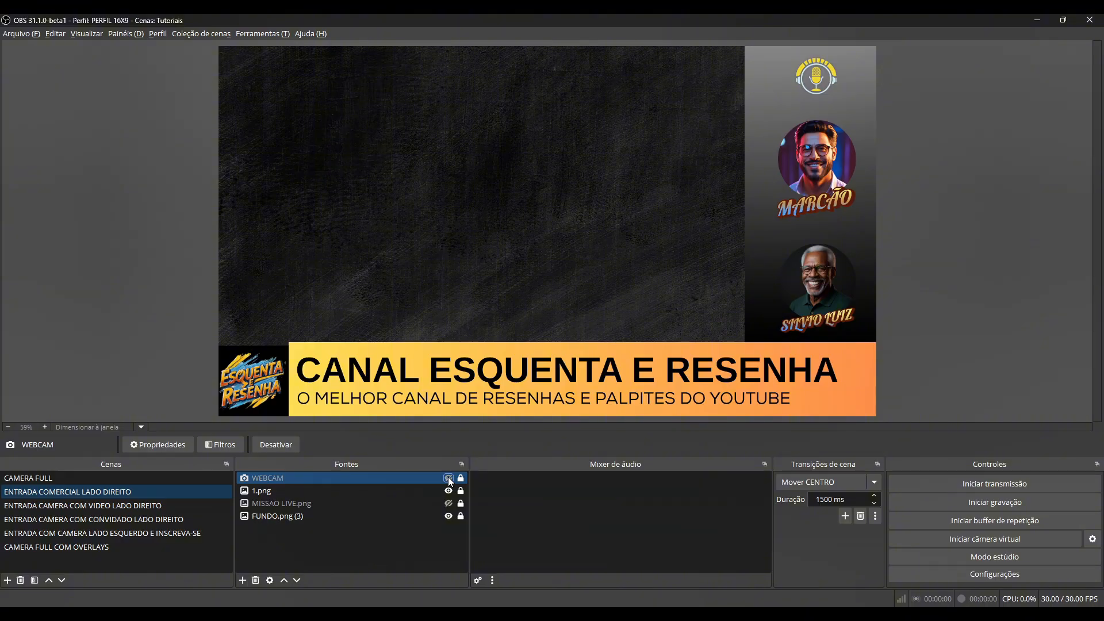
{"action": "left_click", "coordinate": [449, 478]}
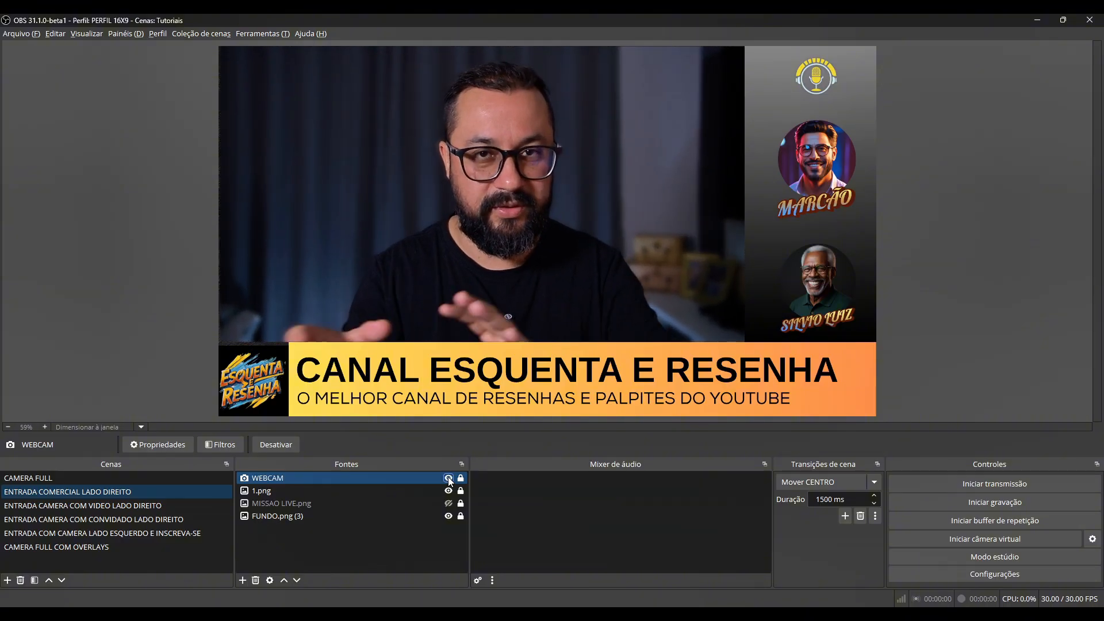
{"action": "left_click", "coordinate": [449, 478]}
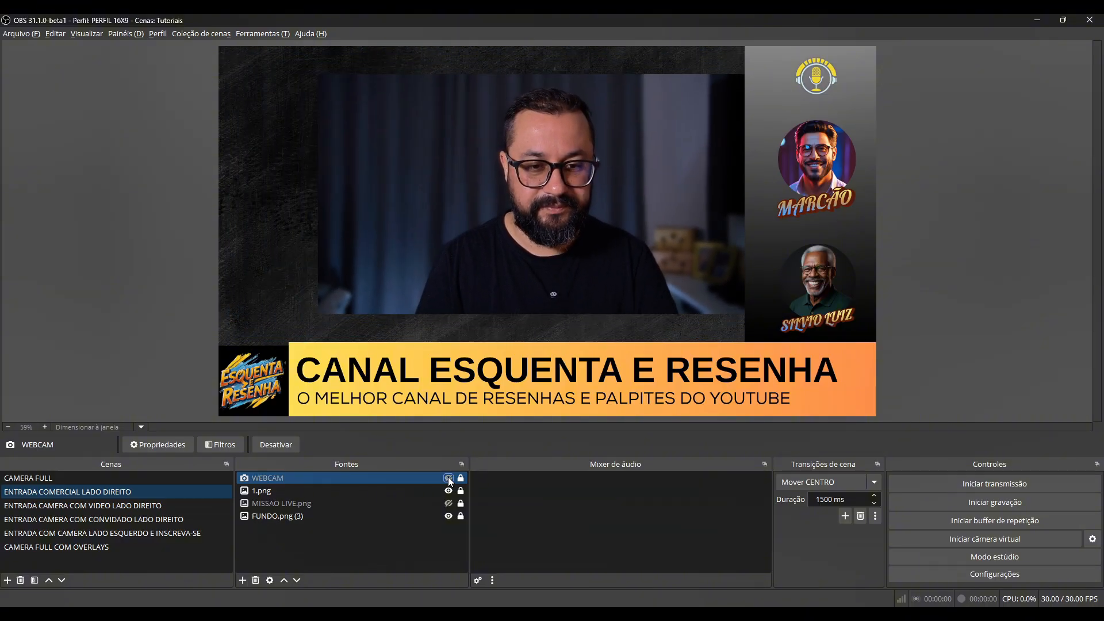
{"action": "left_click", "coordinate": [448, 478]}
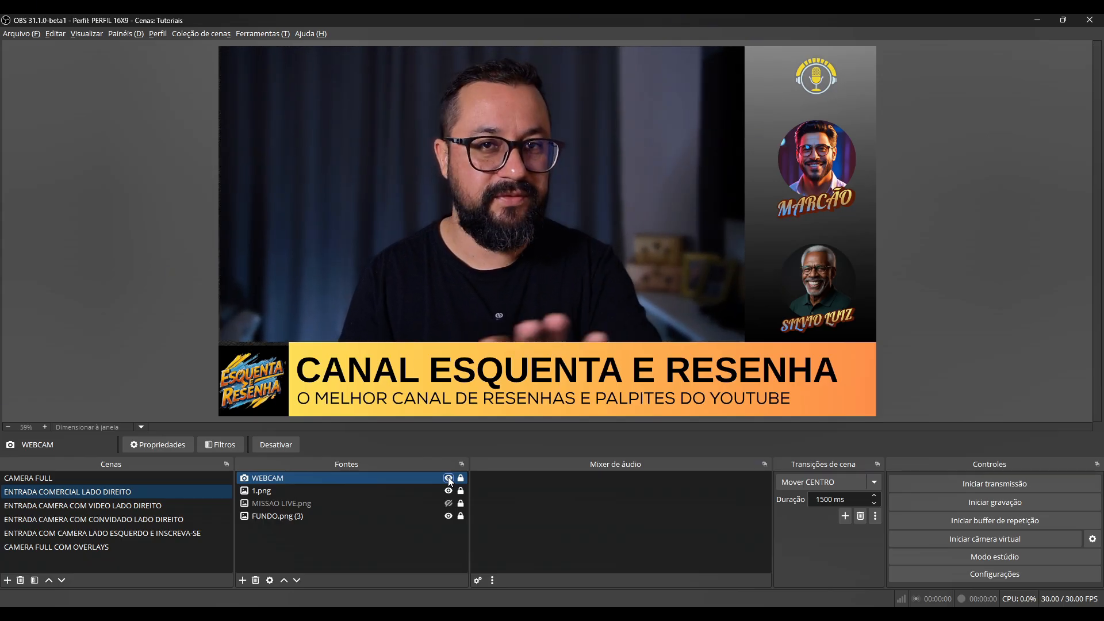
{"action": "left_click", "coordinate": [448, 478]}
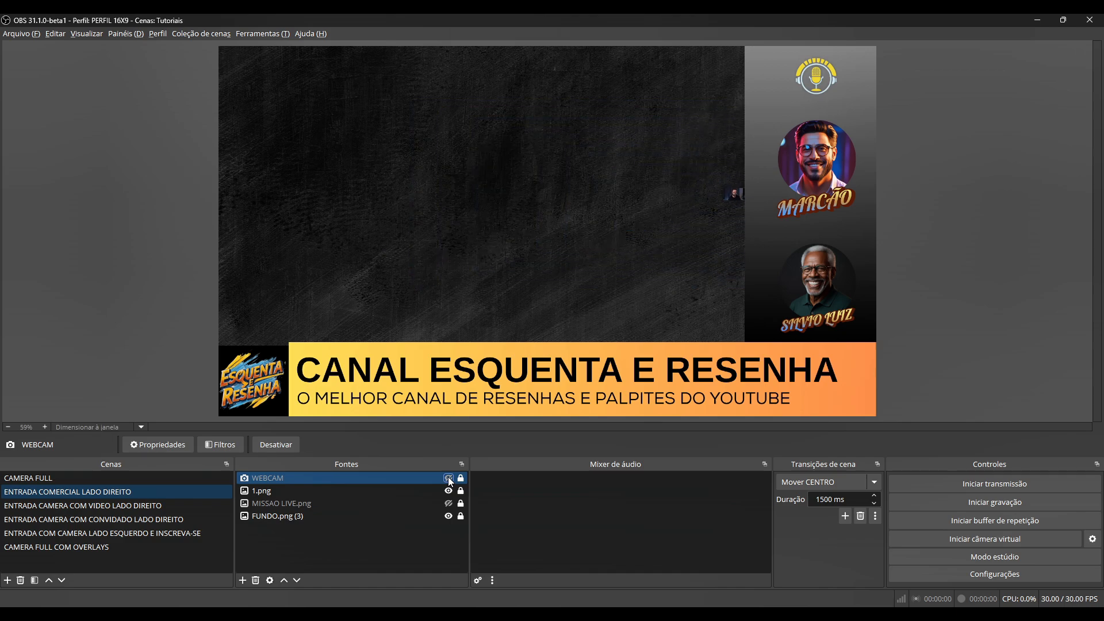
{"action": "left_click", "coordinate": [449, 478]}
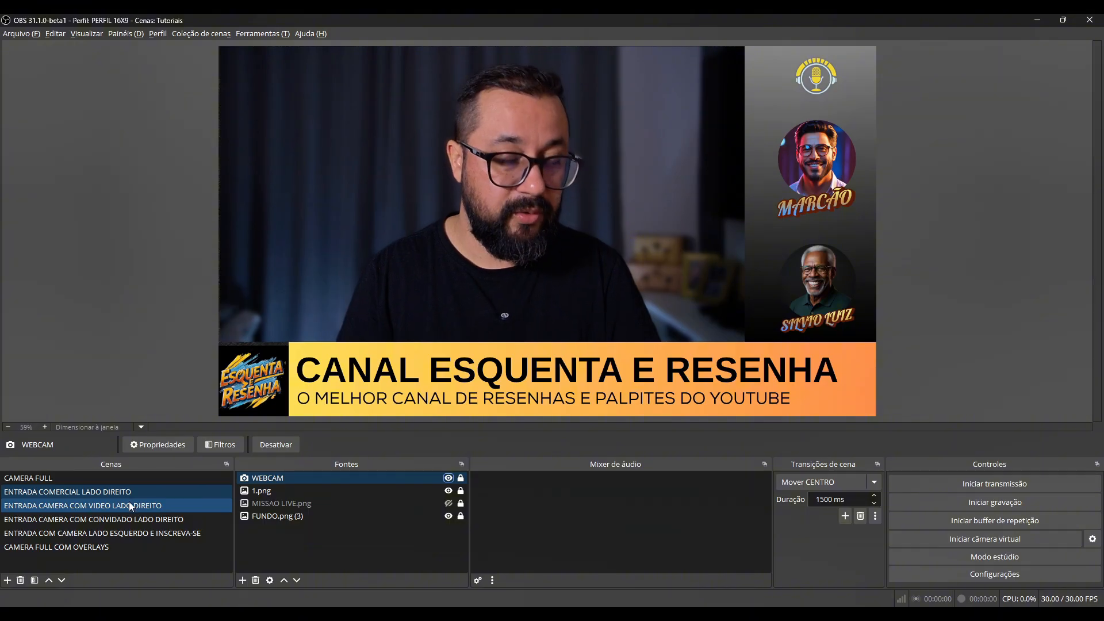
{"action": "left_click", "coordinate": [113, 495]}
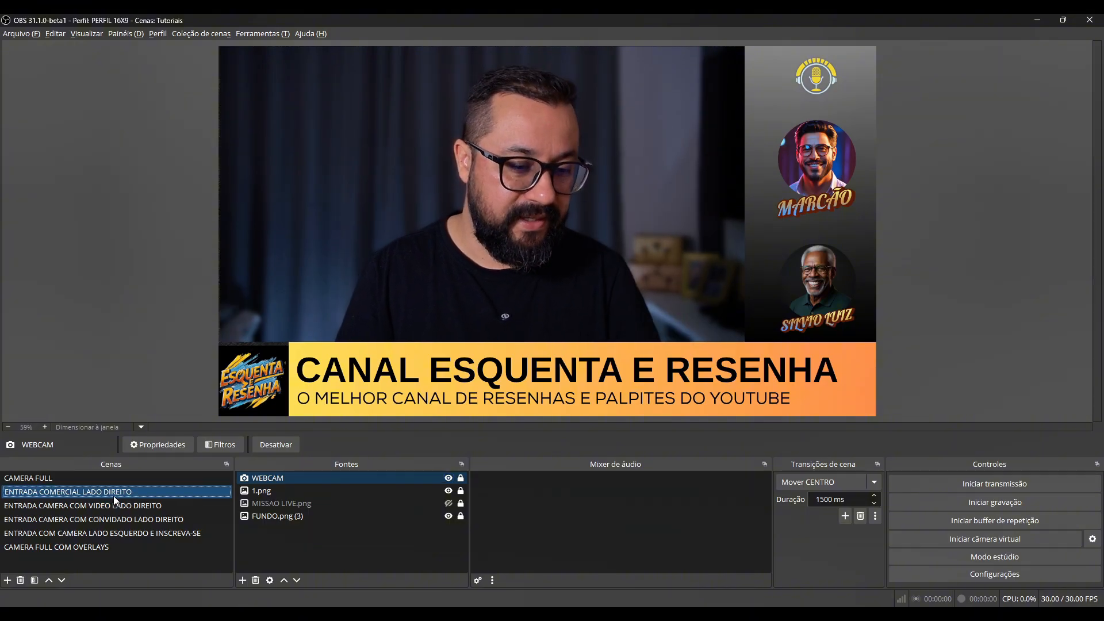
Go to CAMERA FULL and look through the effect filters available for the FUNDO.png source, without adding any
{"action": "left_click", "coordinate": [54, 478]}
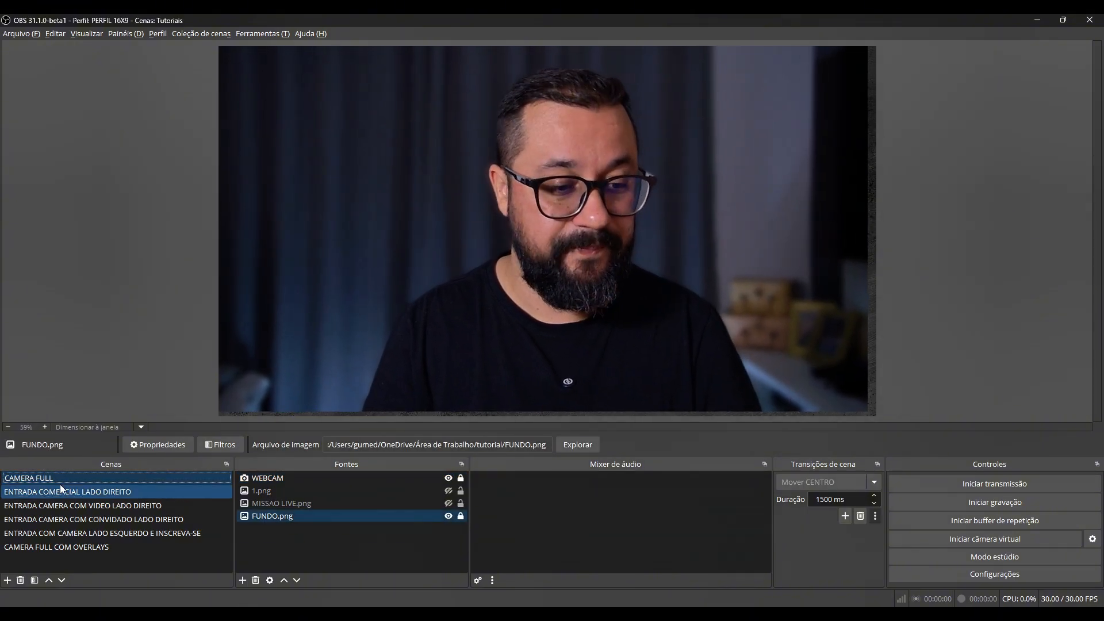
{"action": "left_click", "coordinate": [224, 448]}
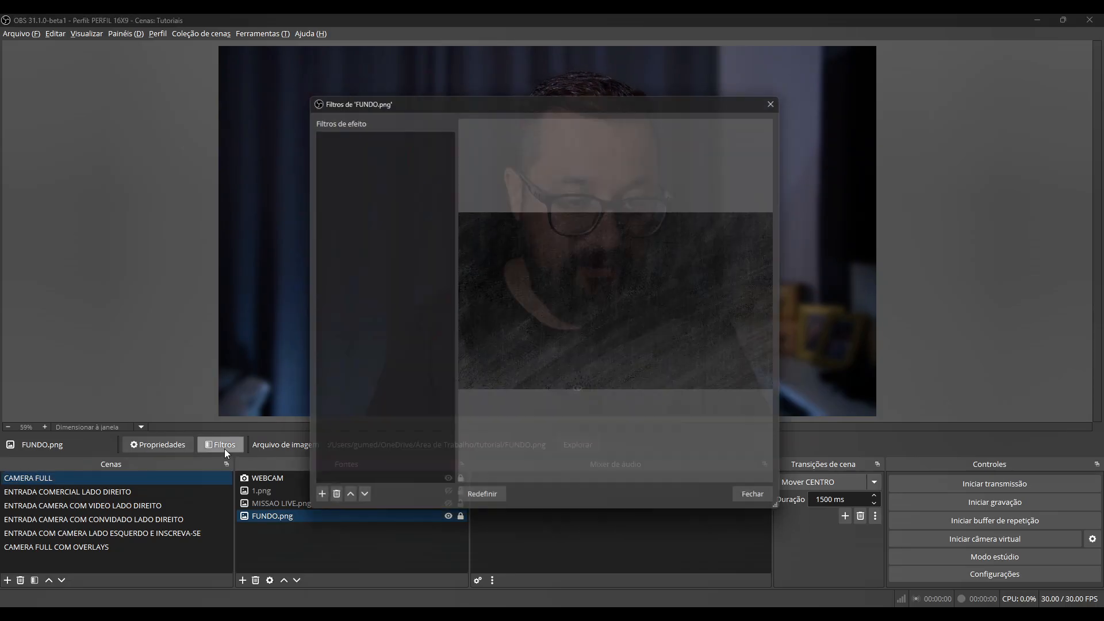
{"action": "left_click", "coordinate": [314, 506]}
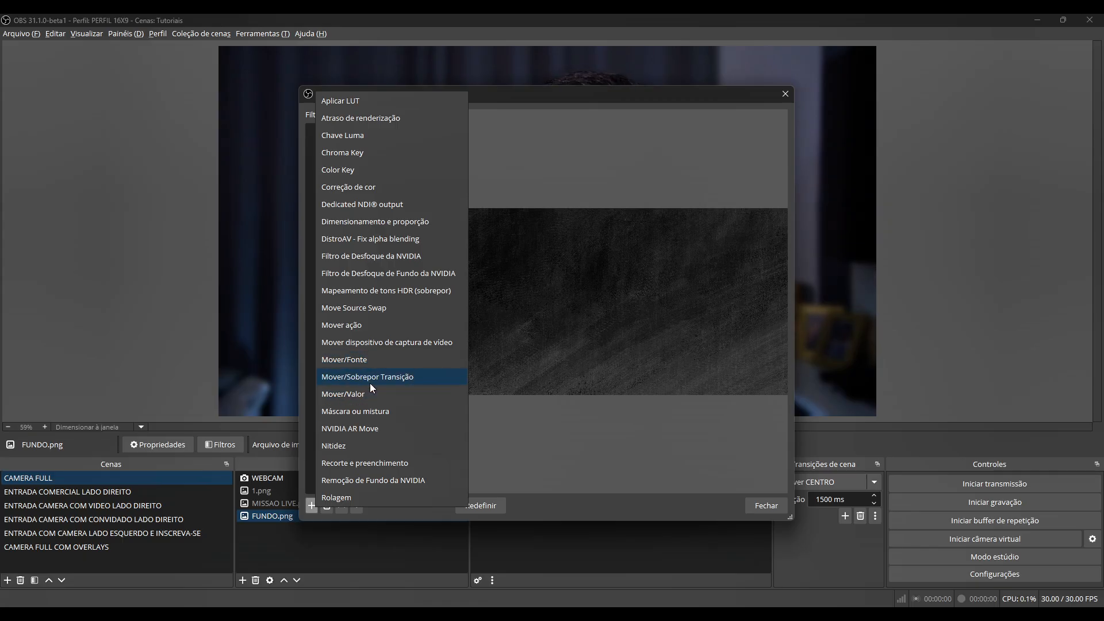
{"action": "left_click", "coordinate": [659, 174]}
{"action": "left_click", "coordinate": [785, 93]}
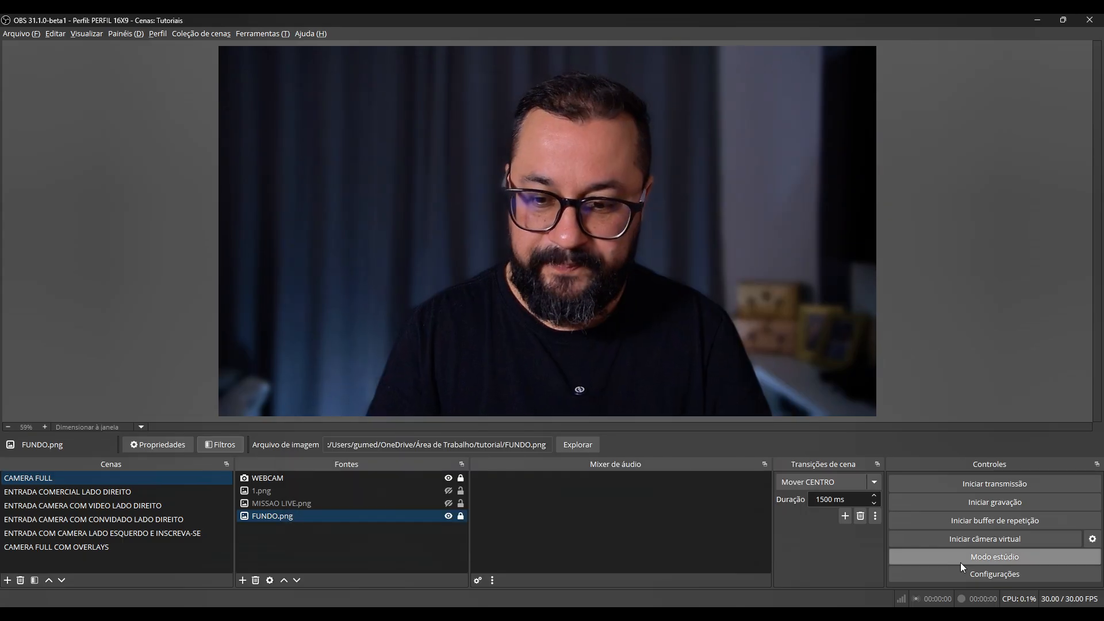
Turn on studio mode and test the Mover INFERIOR DIREITO quick transition with ENTRADA COMERCIAL LADO DIREITO in preview
{"action": "left_click", "coordinate": [961, 558]}
{"action": "left_click", "coordinate": [111, 490]}
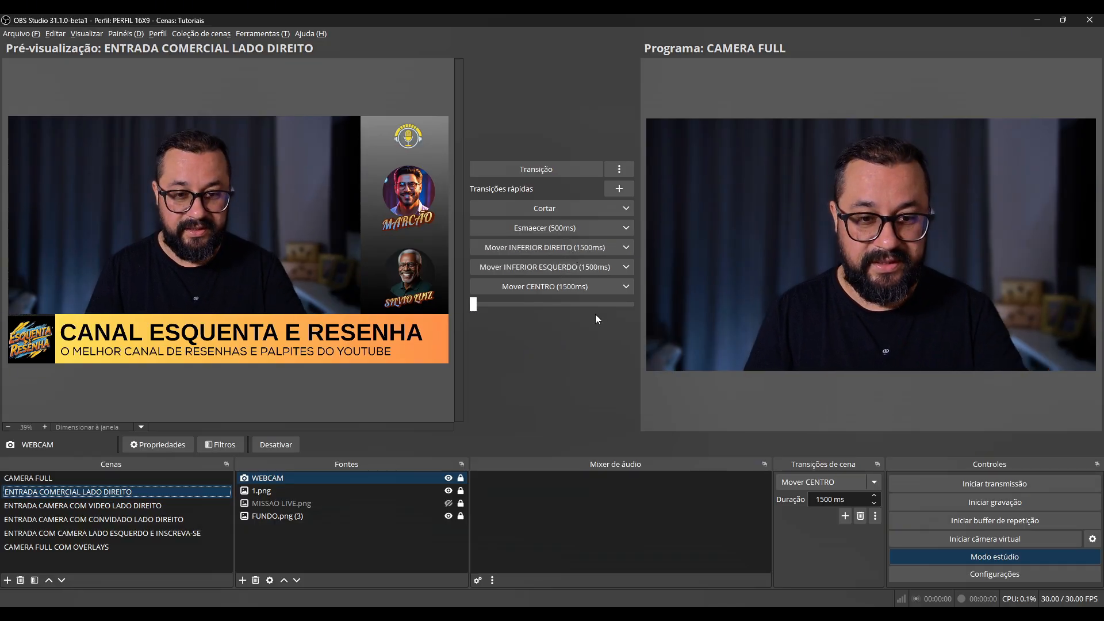
{"action": "left_click", "coordinate": [585, 248]}
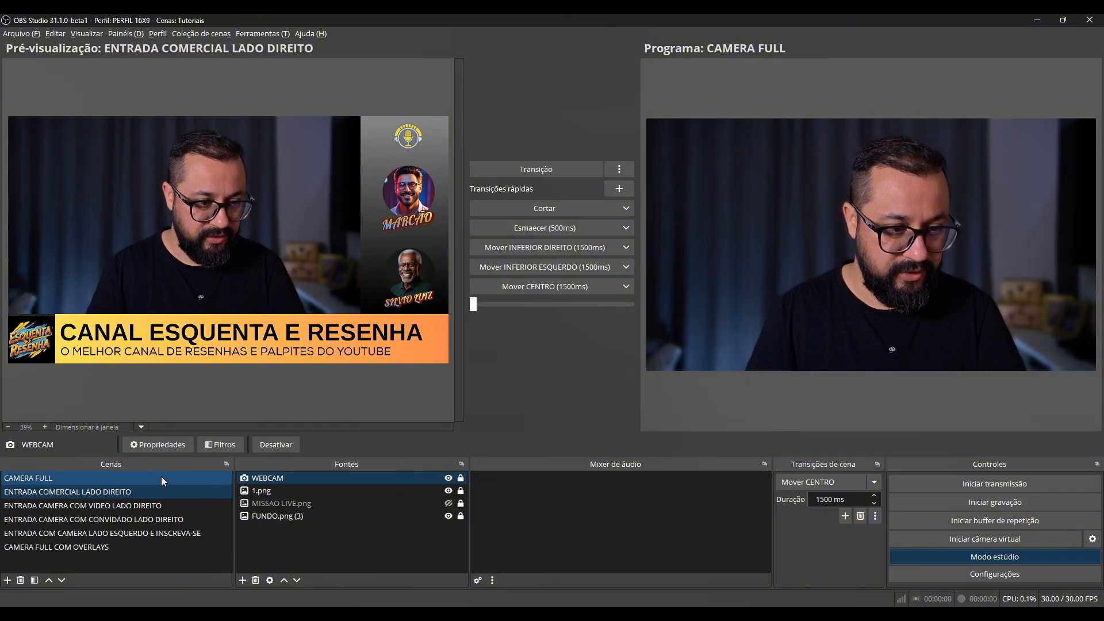
Make the 1.png source visible in the CAMERA FULL scene
{"action": "left_click", "coordinate": [163, 477]}
{"action": "left_click", "coordinate": [285, 492]}
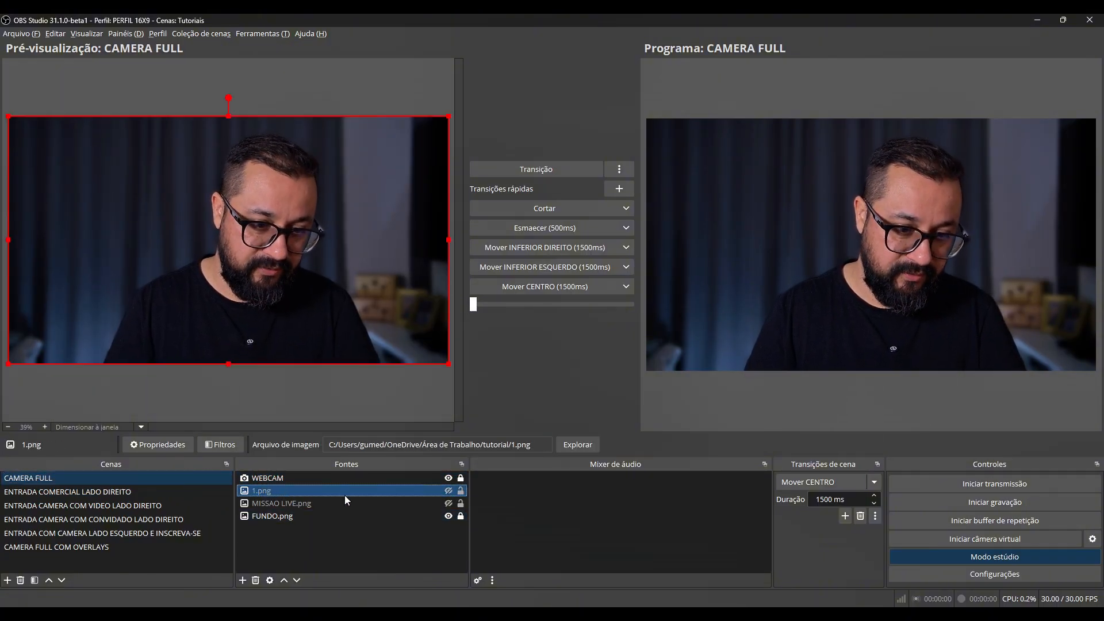
{"action": "left_click", "coordinate": [447, 490]}
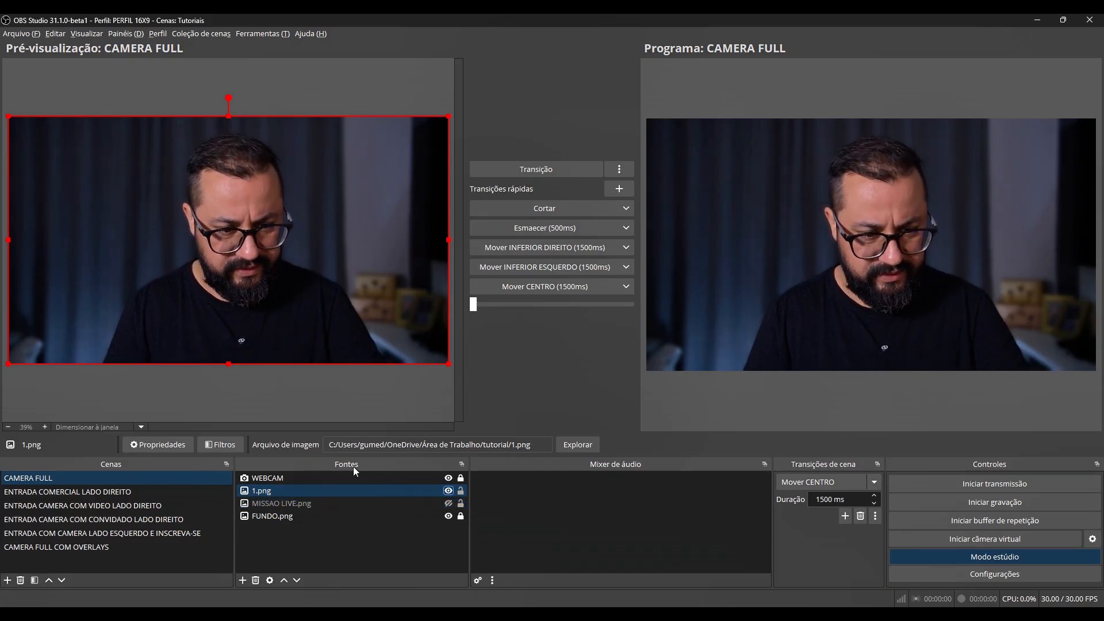
{"action": "left_click", "coordinate": [284, 492]}
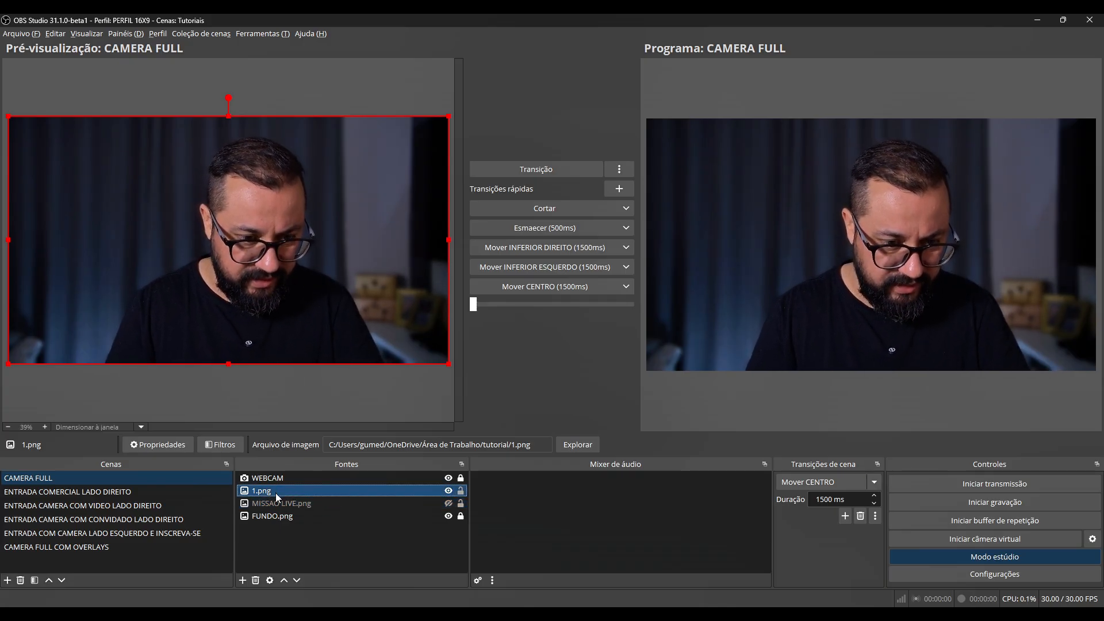
Test the Cortar and Mover INFERIOR DIREITO transitions between CAMERA FULL and ENTRADA COMERCIAL LADO DIREITO, leaving the commercial scene in preview
{"action": "left_click", "coordinate": [173, 491]}
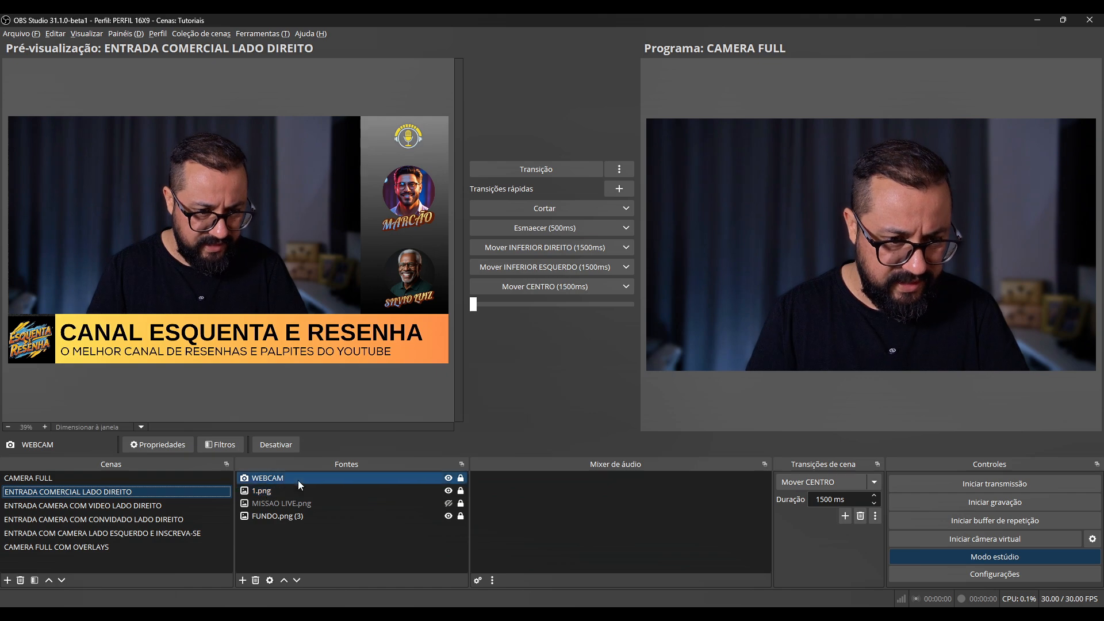
{"action": "left_click", "coordinate": [570, 209]}
{"action": "left_click", "coordinate": [571, 211]}
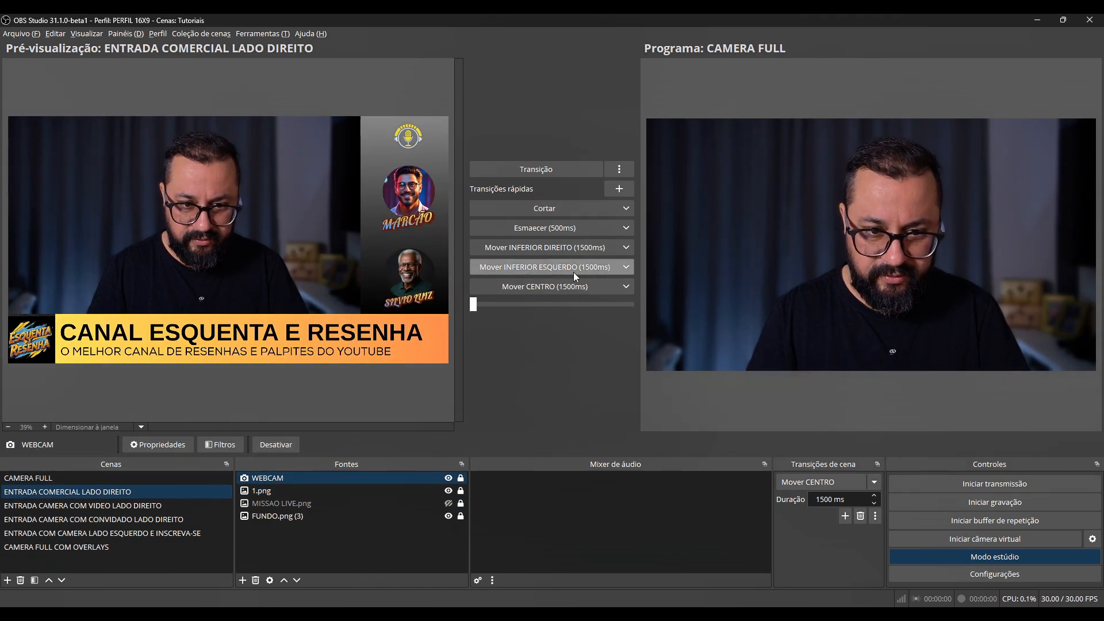
{"action": "left_click", "coordinate": [585, 250]}
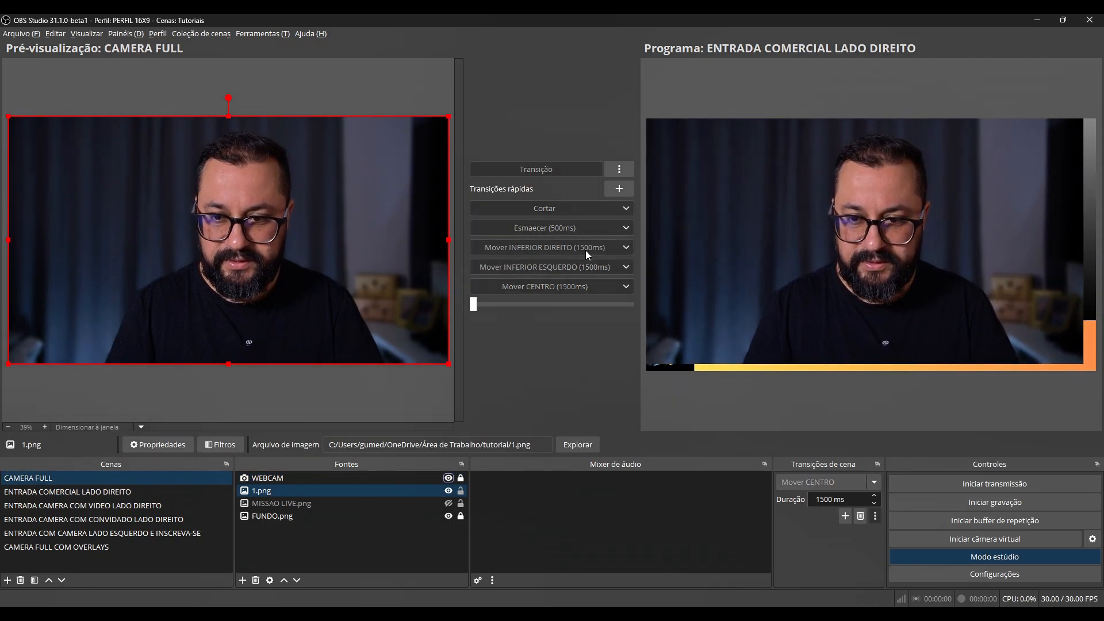
{"action": "left_click", "coordinate": [586, 250]}
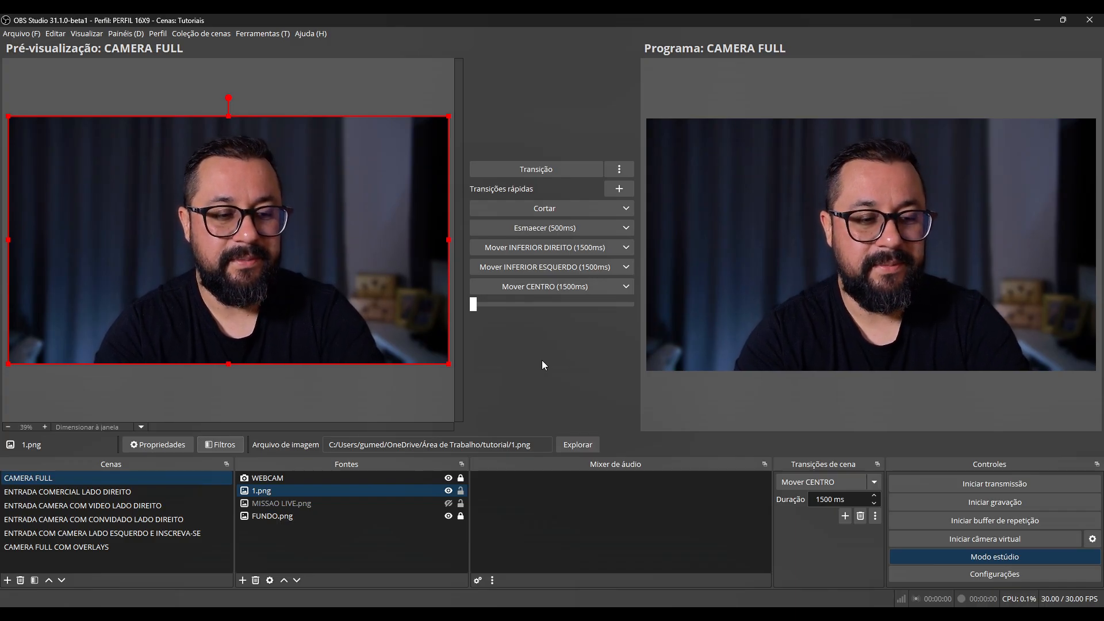
{"action": "left_click", "coordinate": [97, 494]}
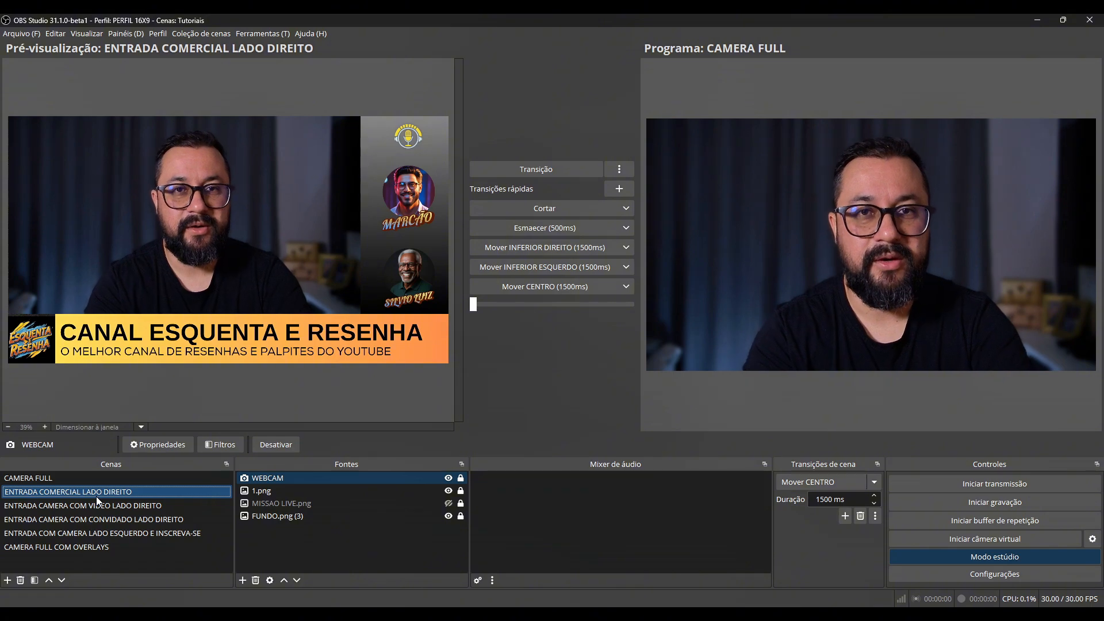